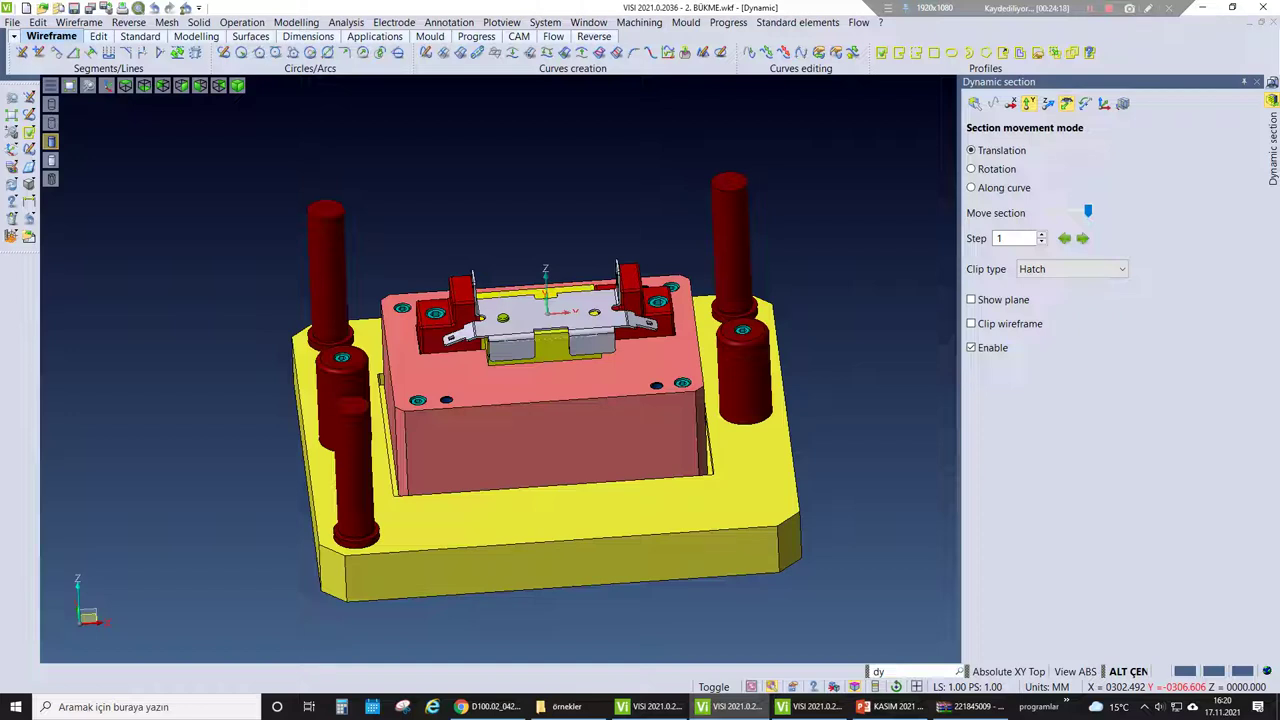
- Swap the visible and hidden entities to examine the hidden die block, then restore the original display
scroll(715, 428, up, 1)
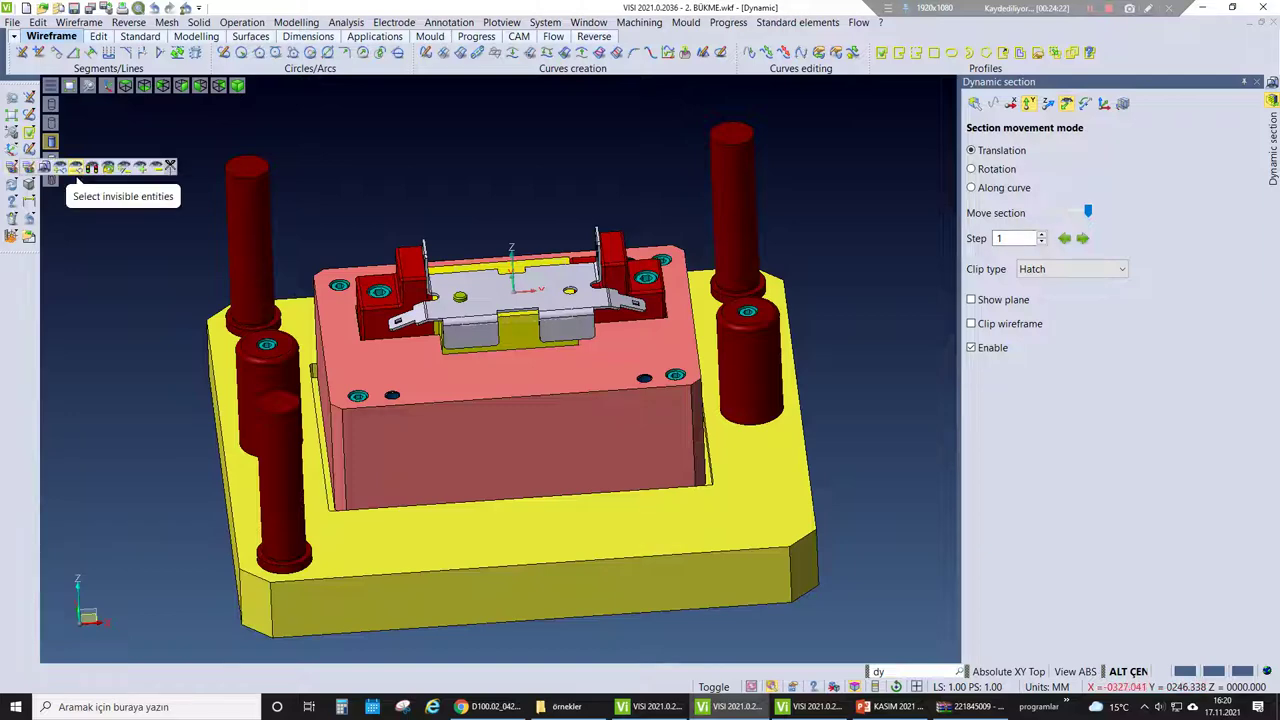
click(92, 180)
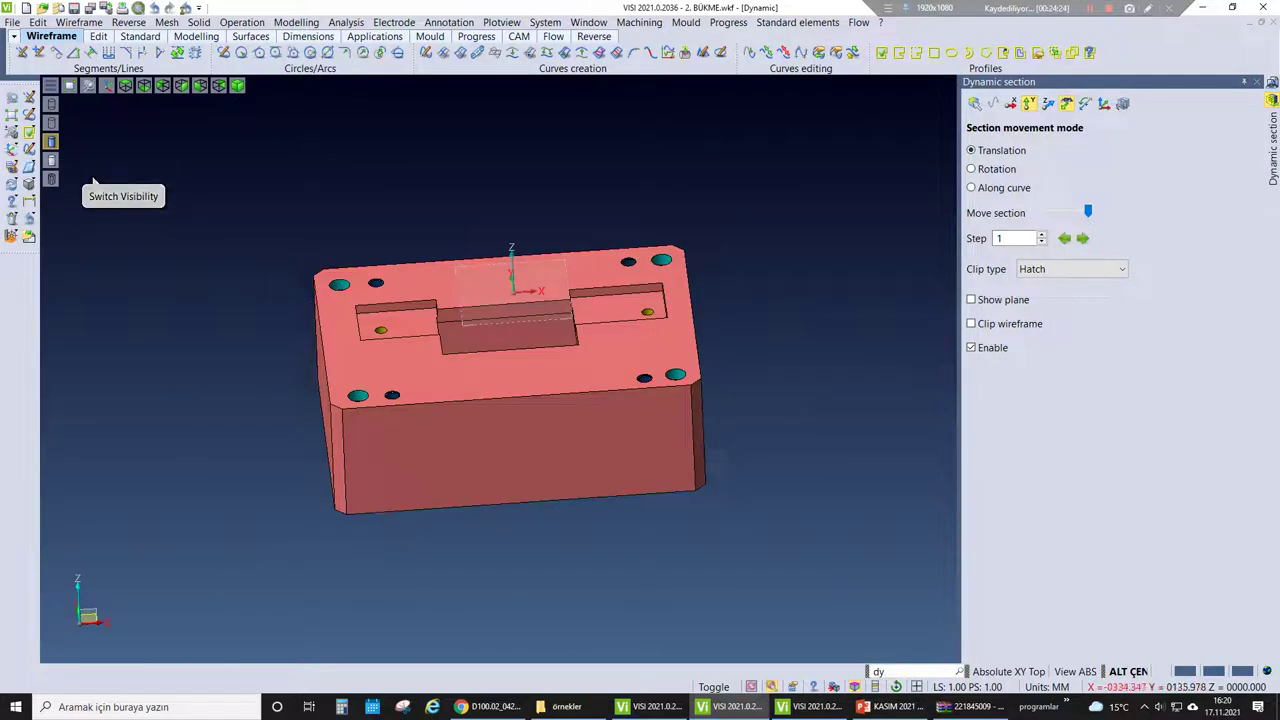
click(92, 180)
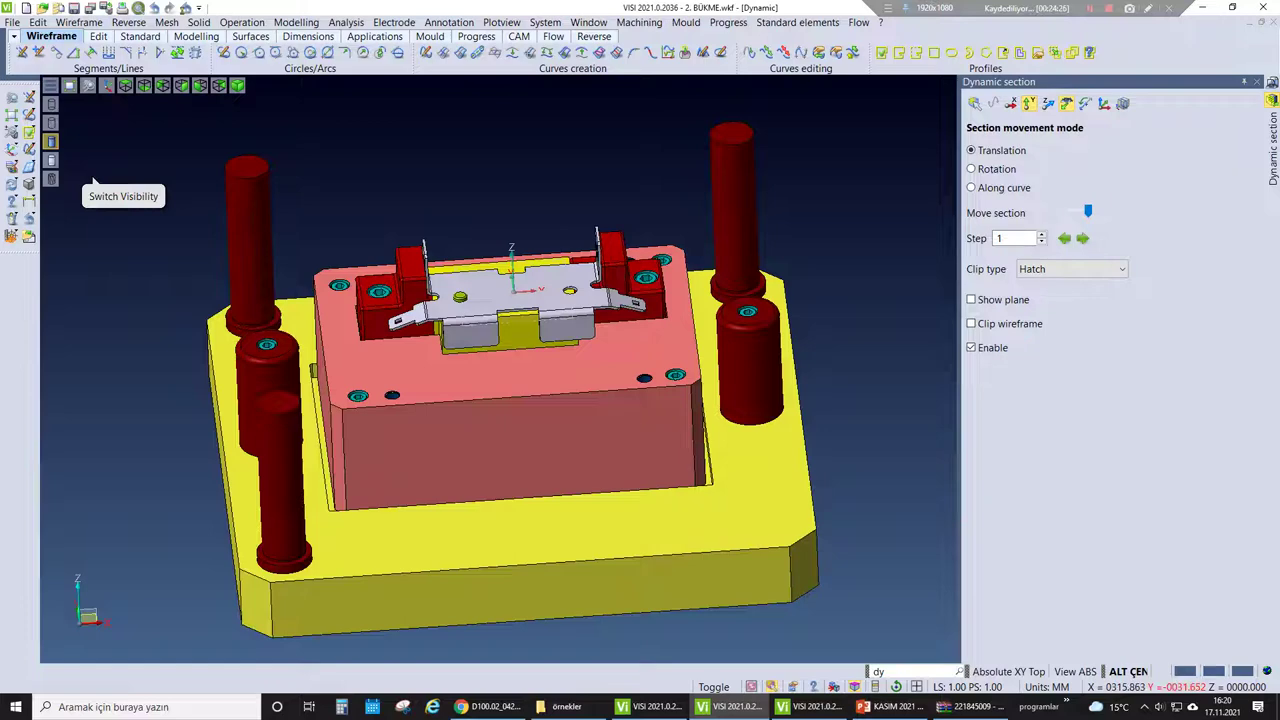
- Show the layers of both alt grup and üst grup, and compare the visible die parts with the hidden ones
key(ctrl+l)
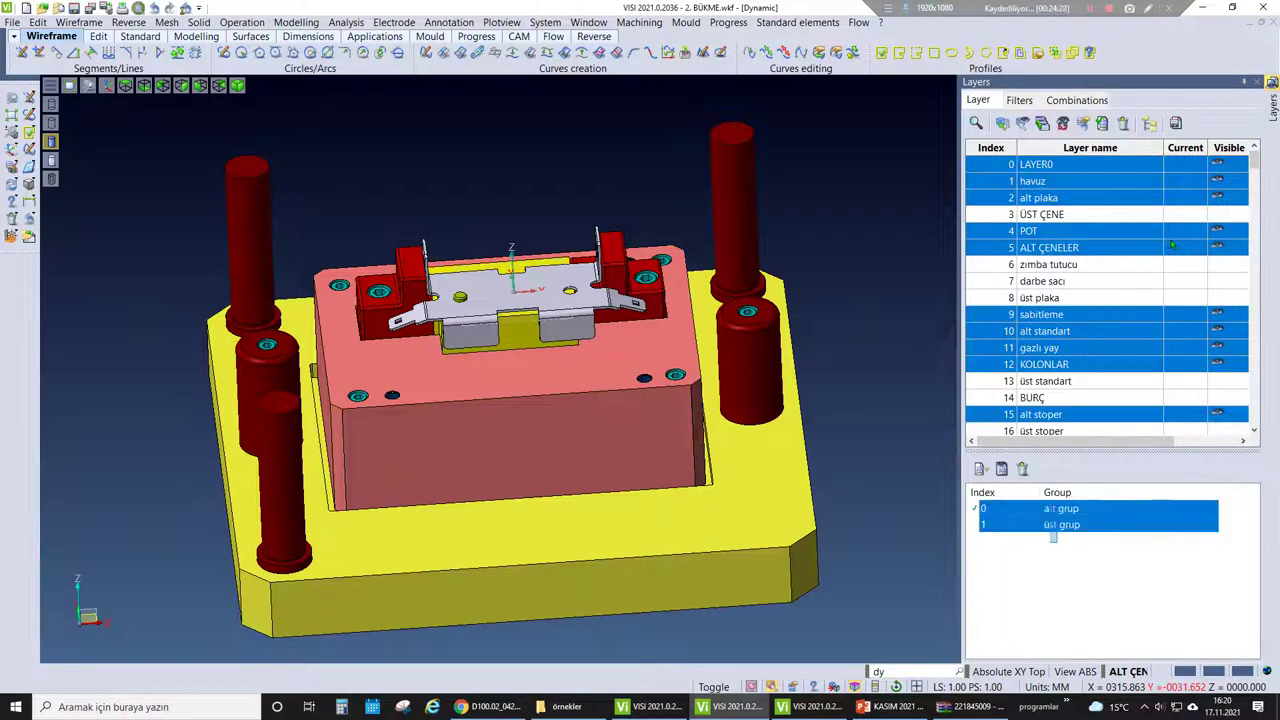
click(1053, 528)
click(1172, 245)
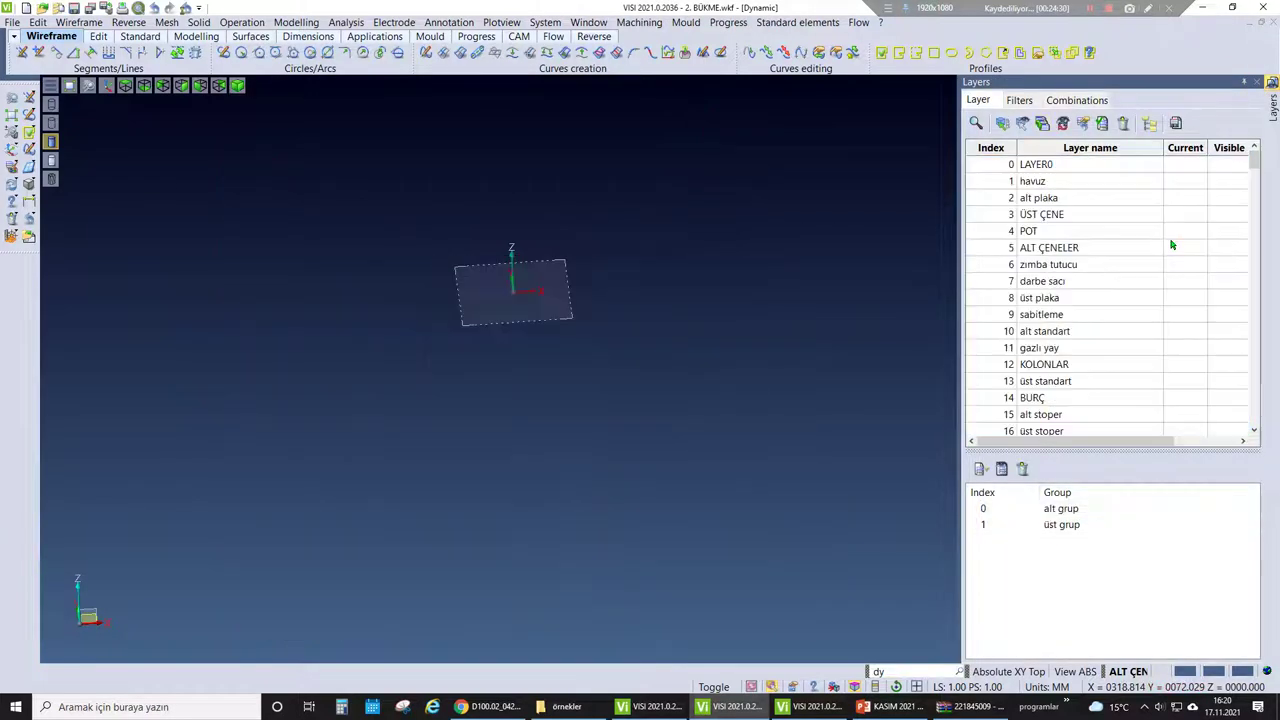
click(1172, 245)
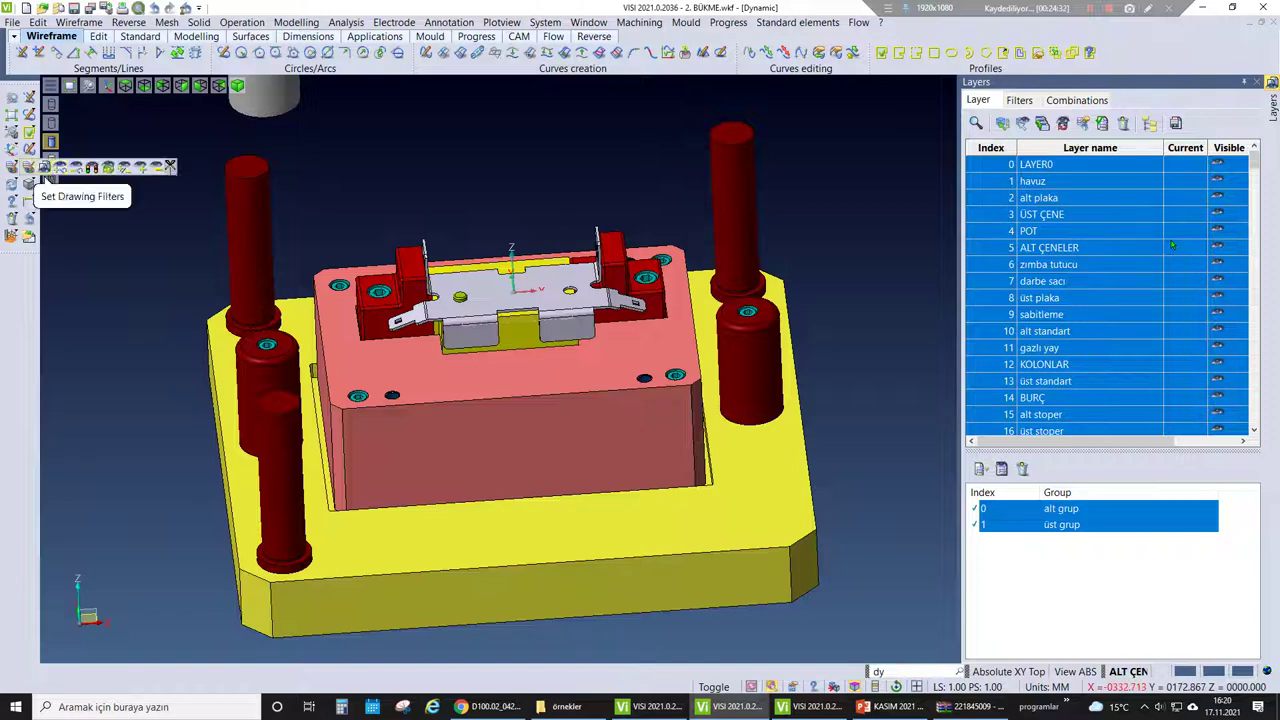
click(29, 183)
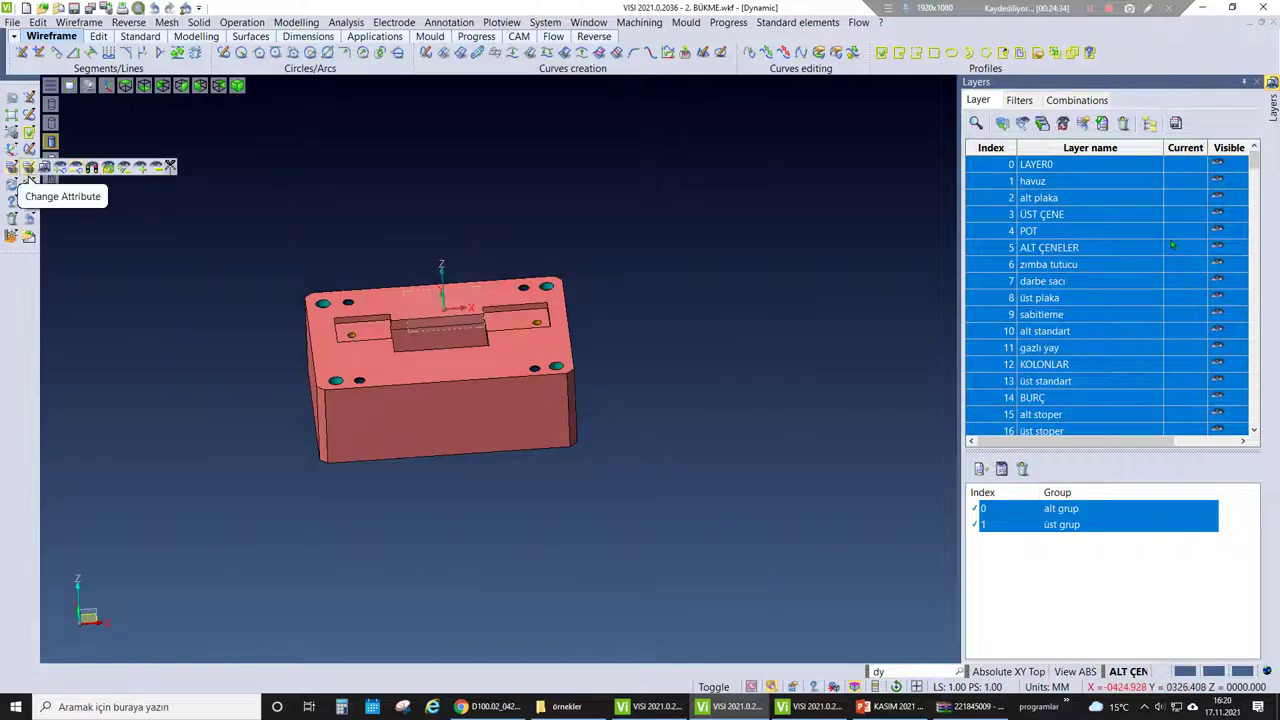
click(93, 181)
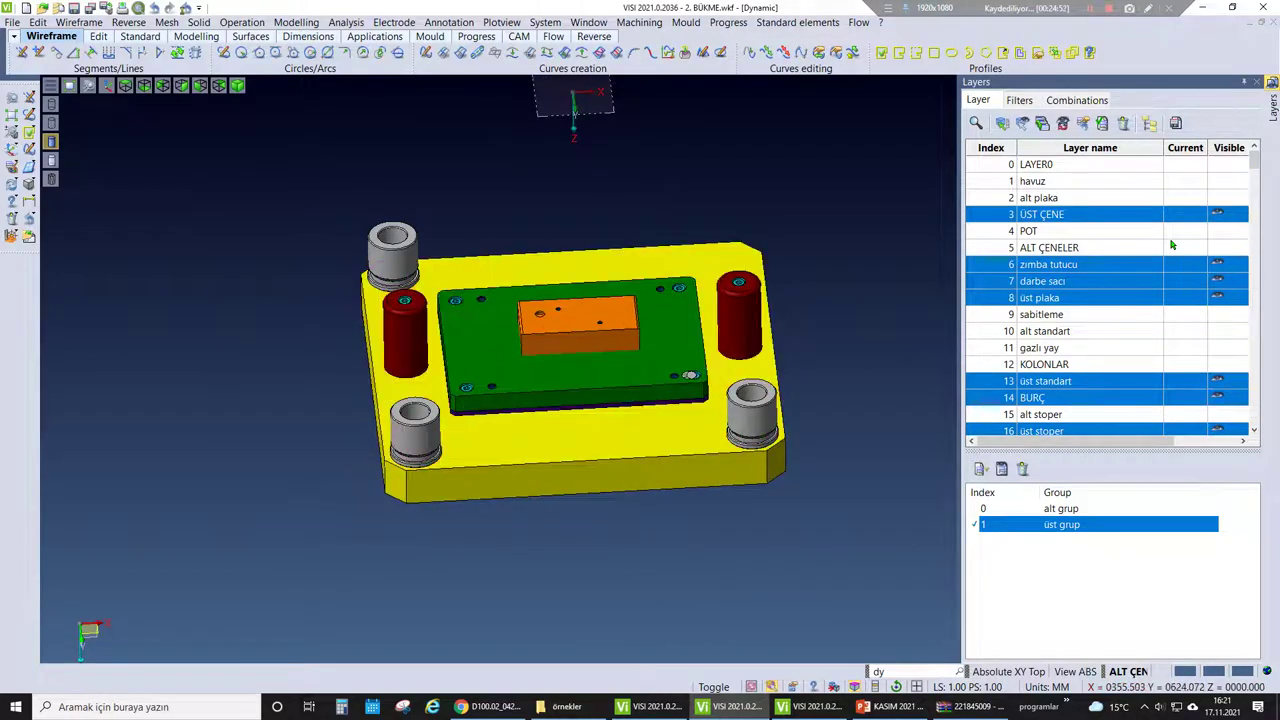
- Close the 2. BÜKME and 1. bükme models without saving their changes
click(1261, 7)
click(672, 354)
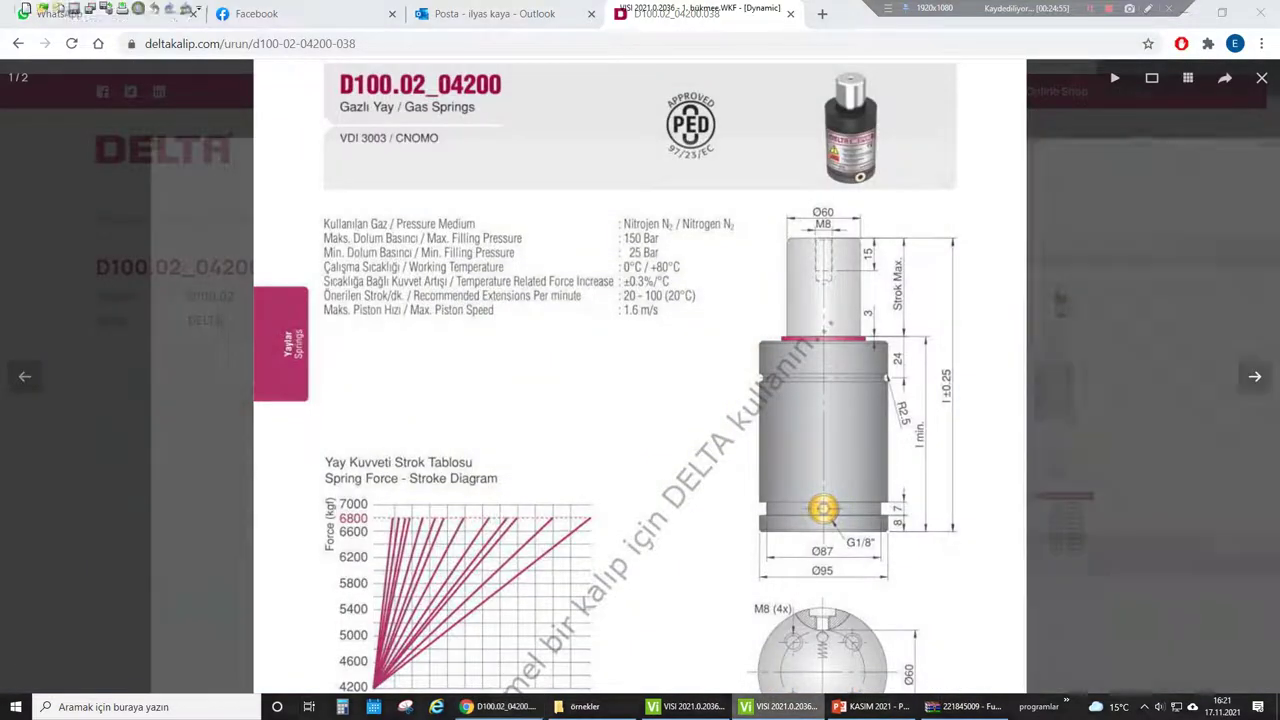
click(772, 706)
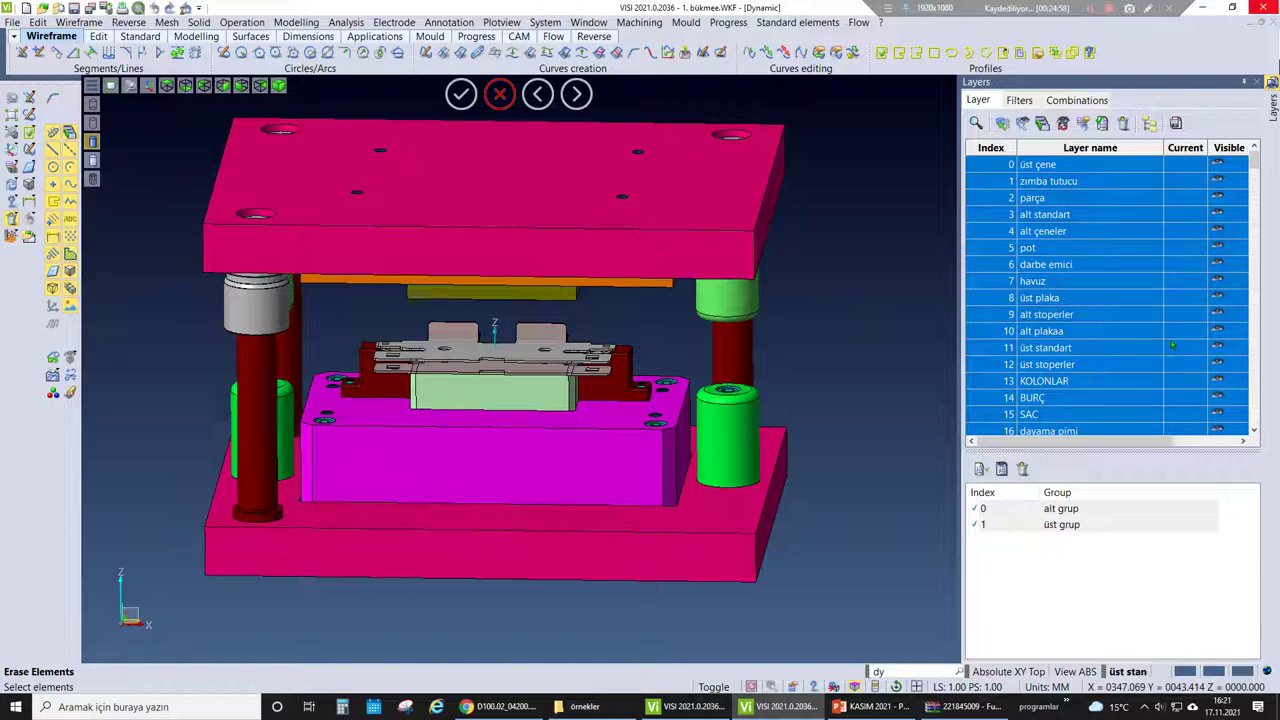
key(alt+F4)
key(Tab)
key(Return)
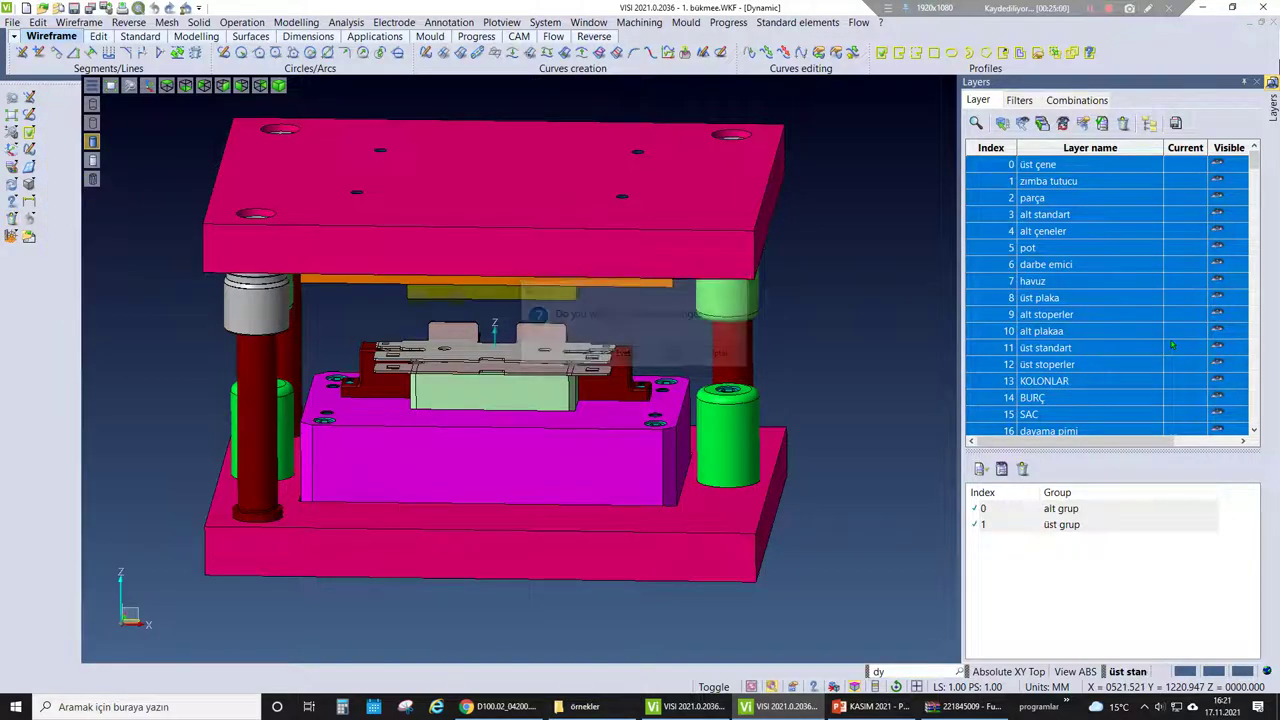
- Switch to the örnekler folder, open the student archive with the 63.5 MB size, and browse its 1.bükme kalıbı folder
key(alt+Tab)
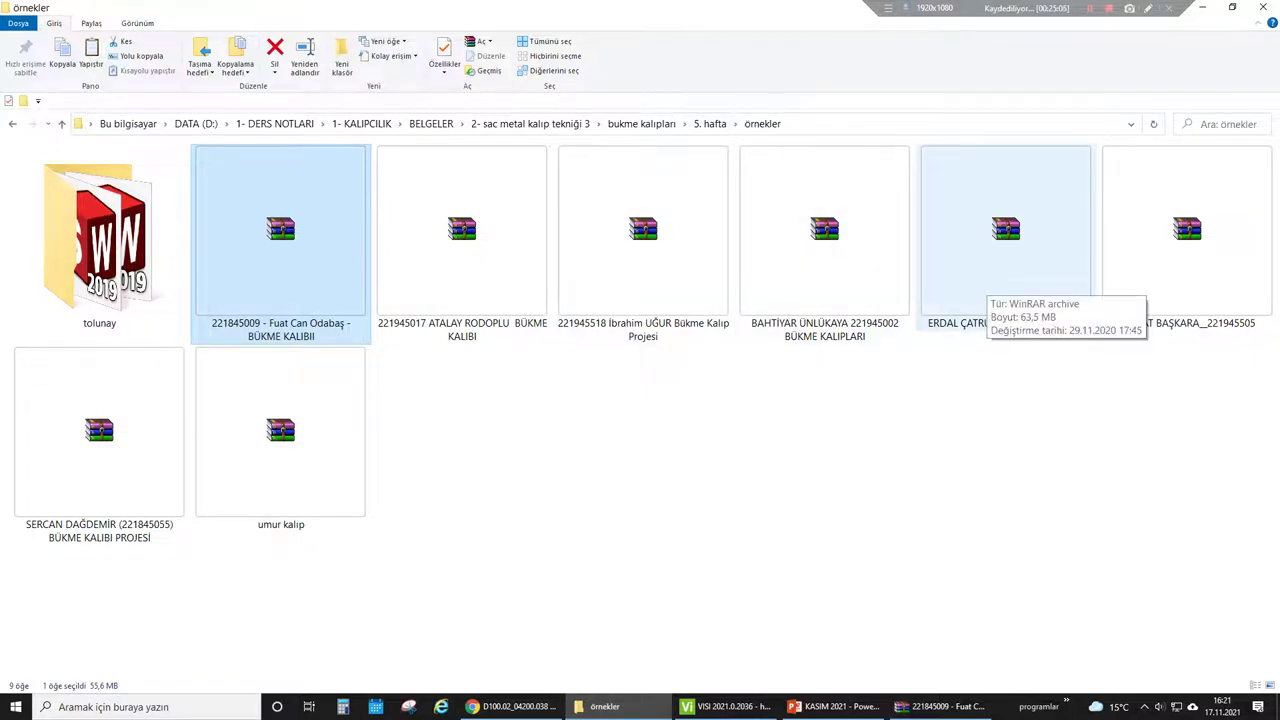
click(985, 285)
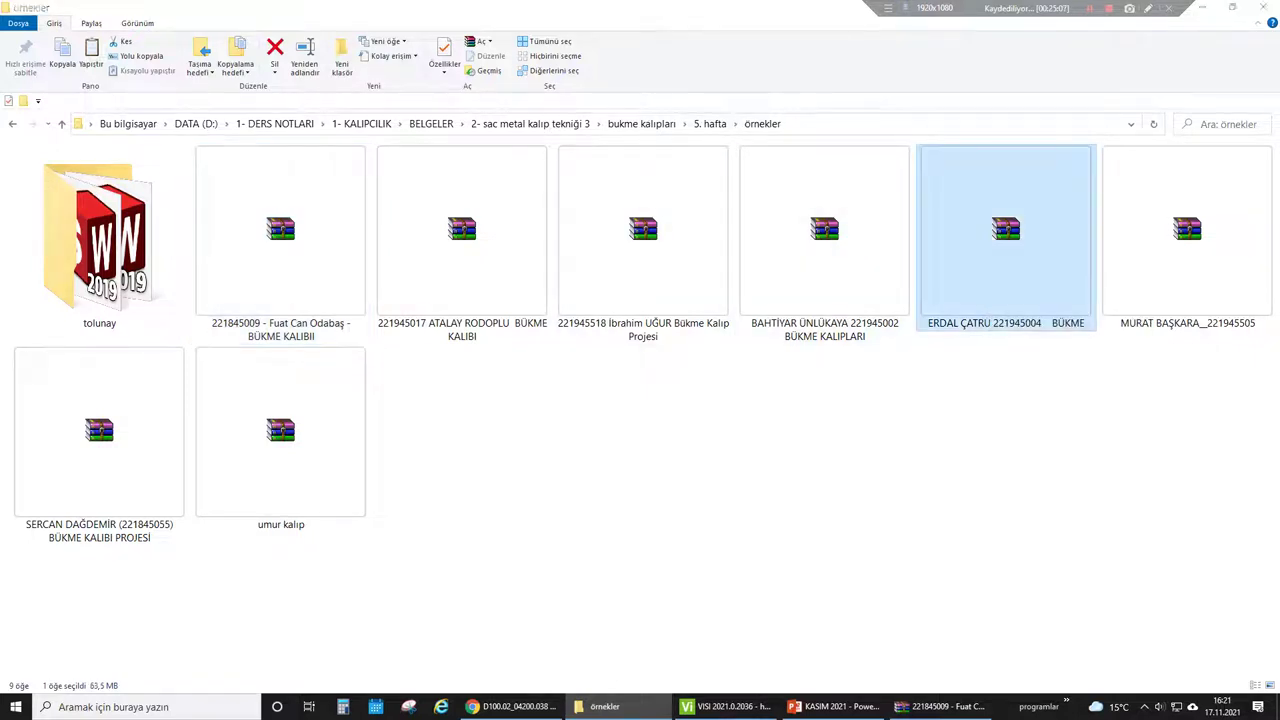
key(Return)
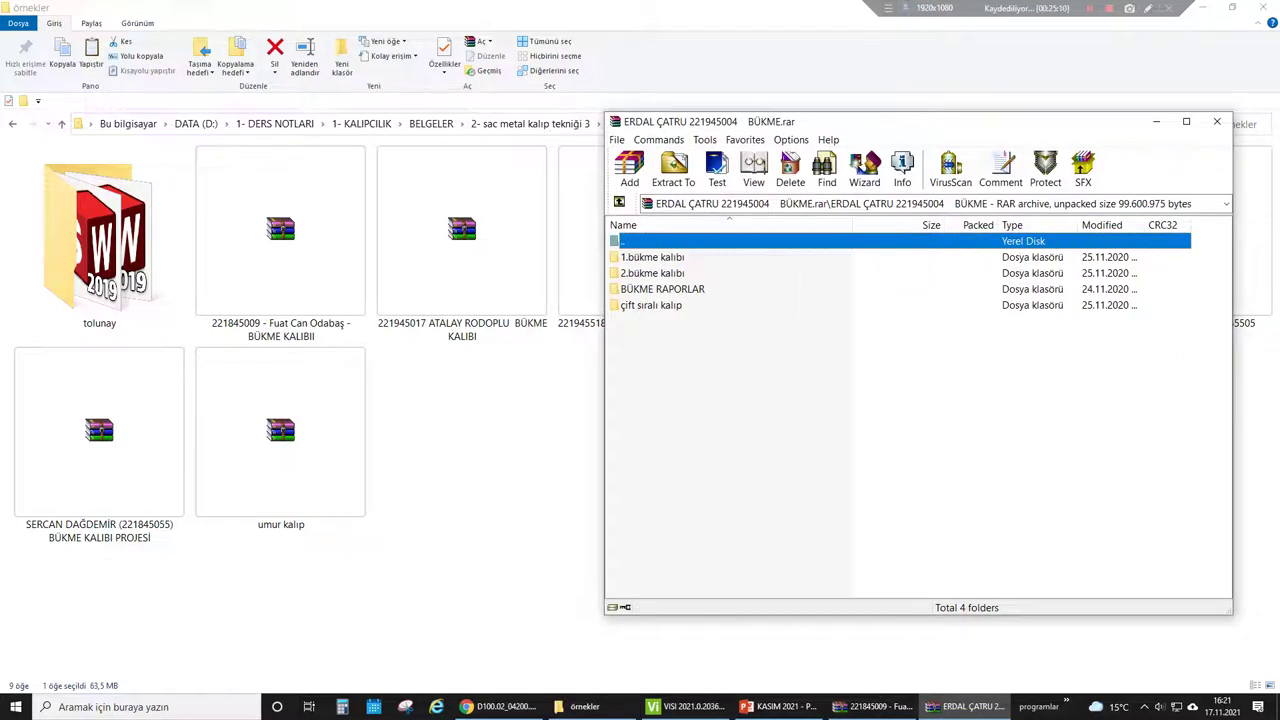
key(Down)
key(Return)
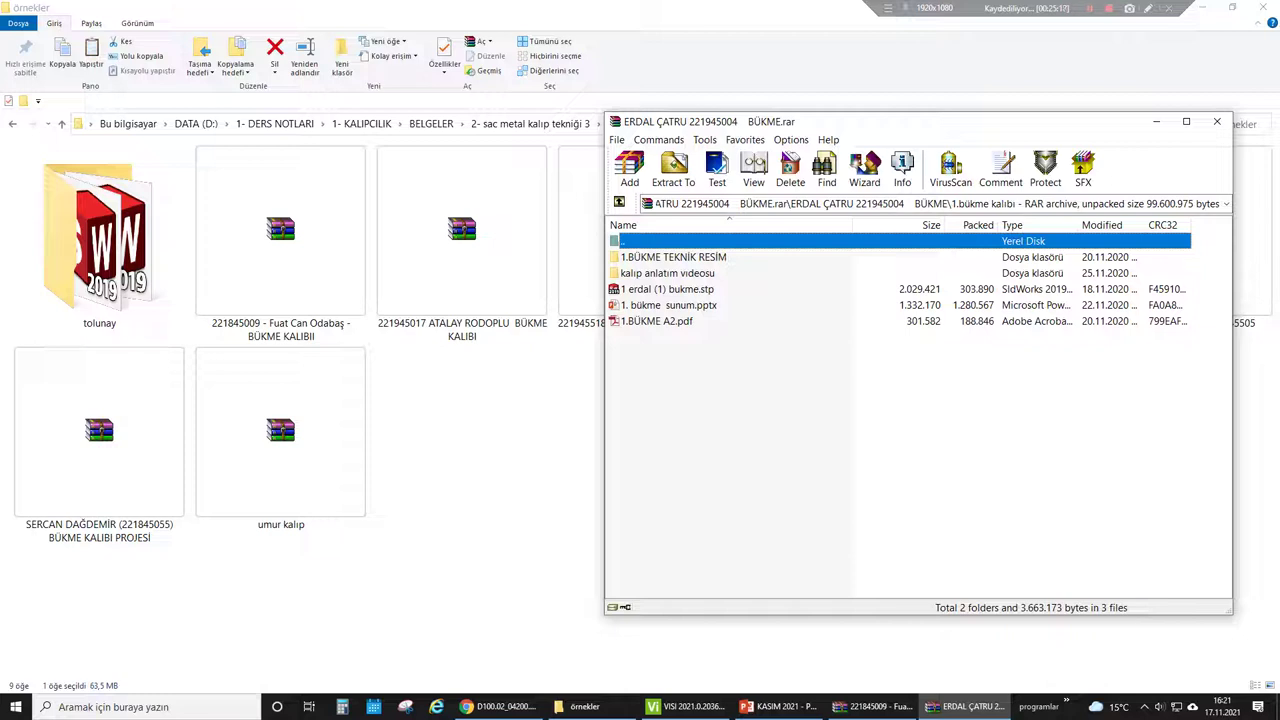
key(Down)
key(Return)
key(Return)
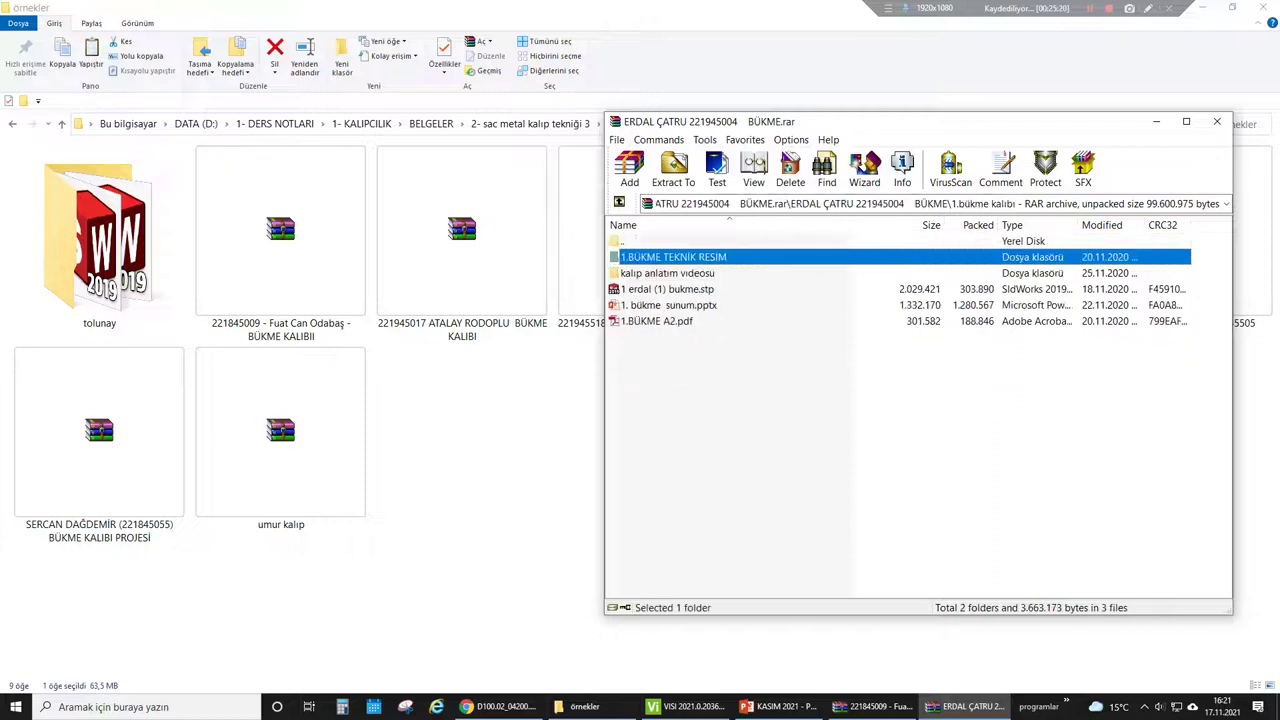
- Open the archive's bending die STP file in VISI, discarding changes to the current model and accepting the import options
click(667, 289)
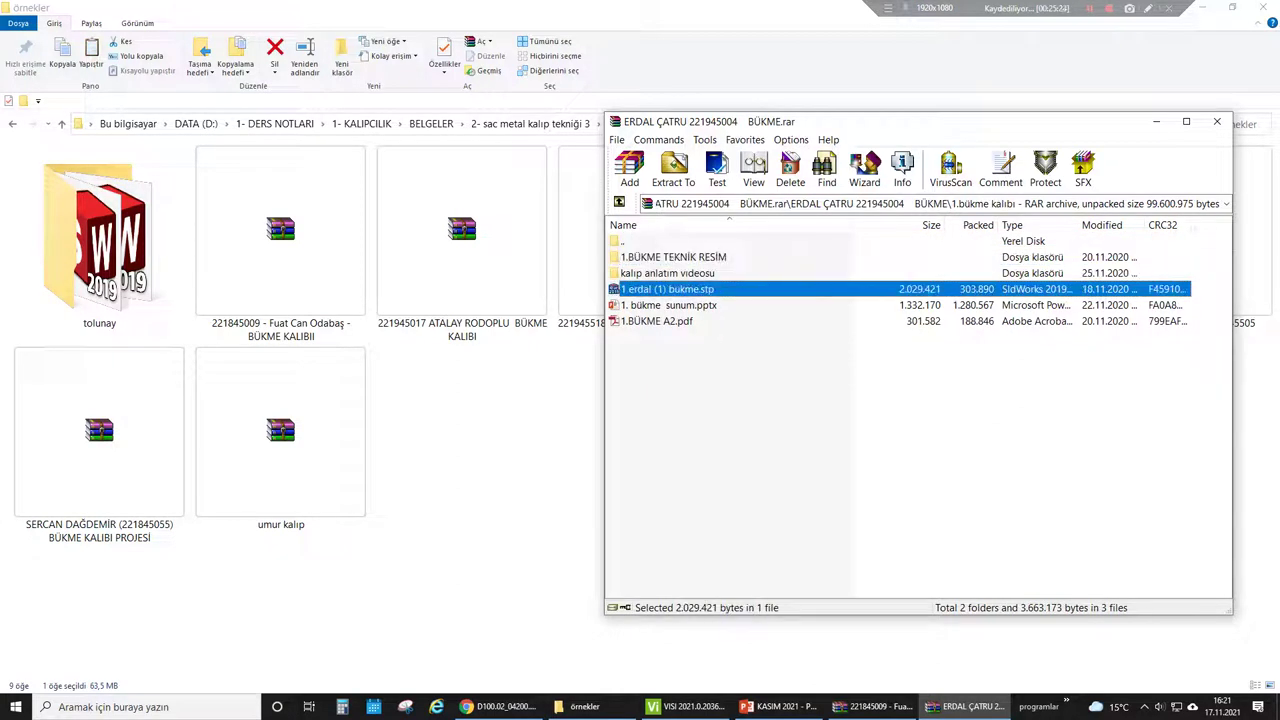
click(687, 706)
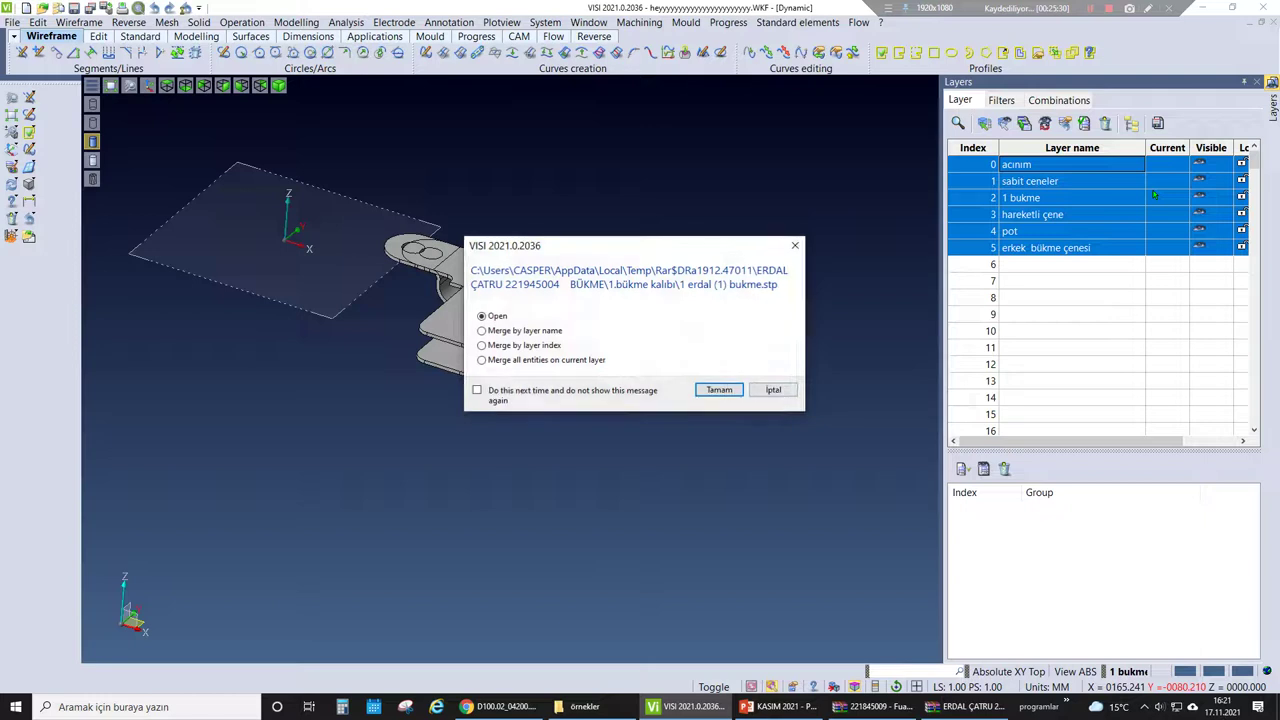
click(719, 389)
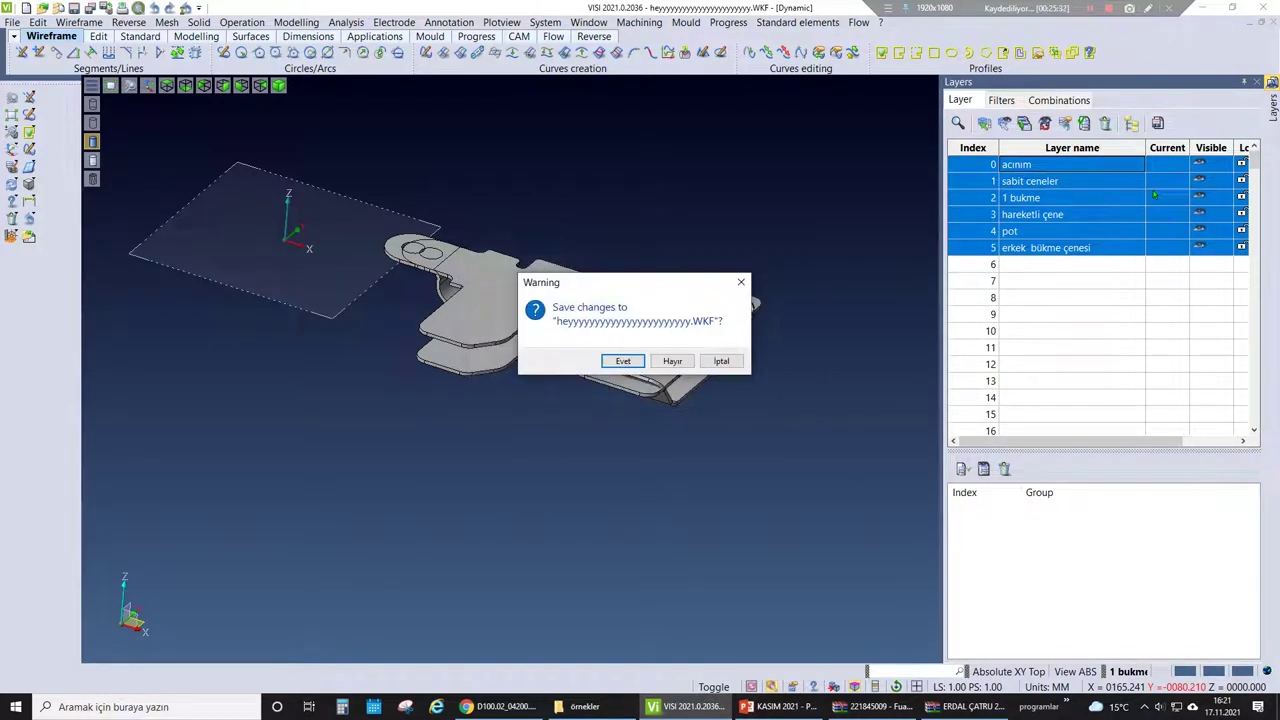
key(Tab)
key(Return)
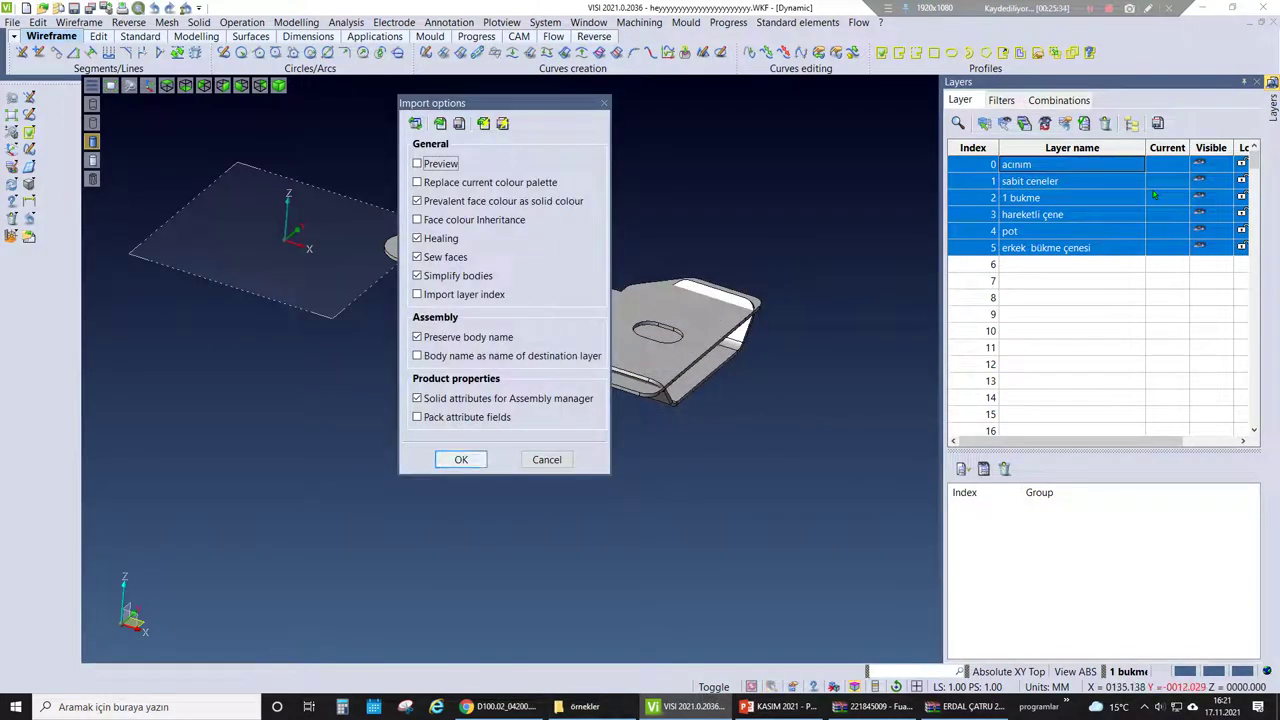
key(Return)
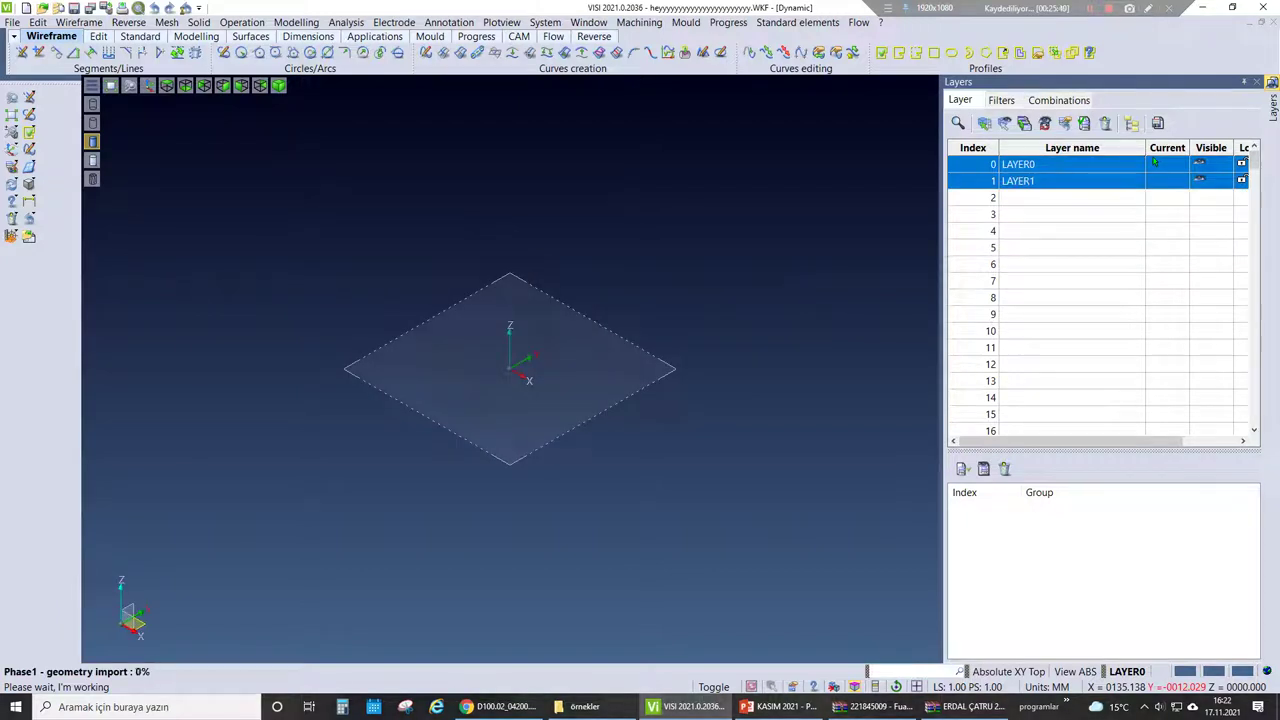
- Start a second VISI 2021.0 (64-bit) session alongside the one holding the imported die
right_click(685, 706)
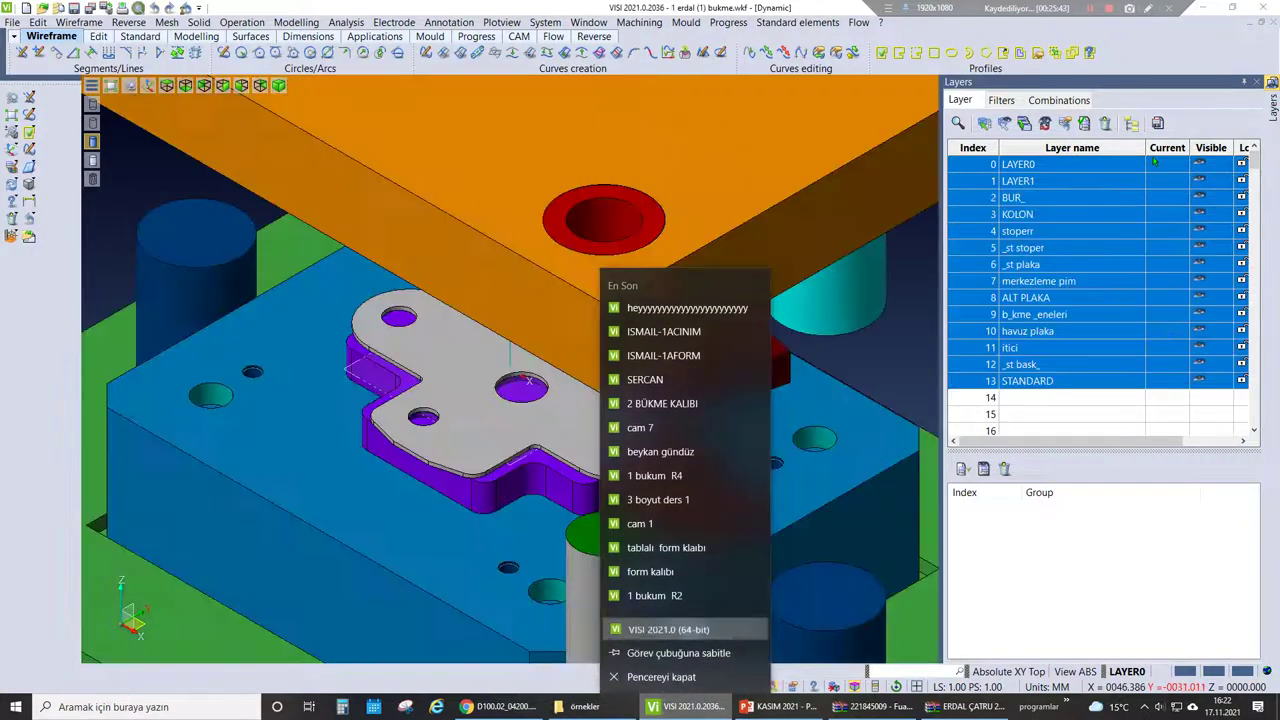
click(668, 629)
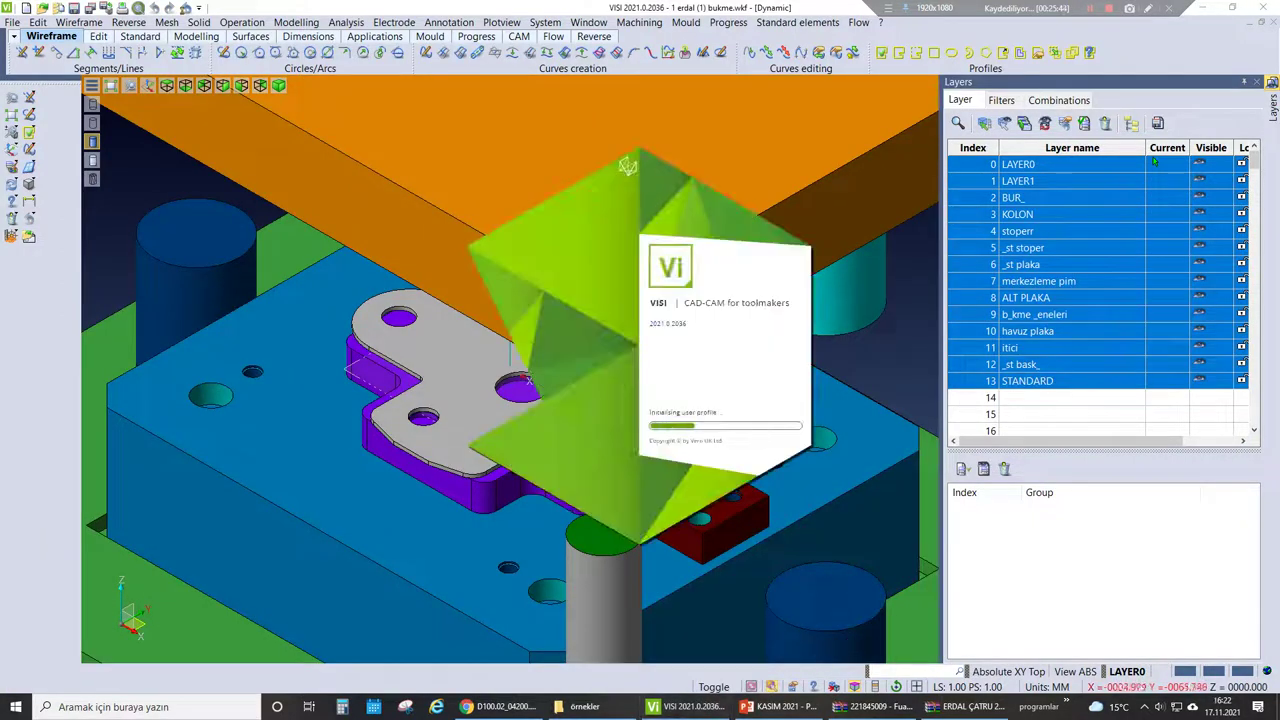
- Examine the bent sheet part closely, focusing on its upturned tabs and the dark red bending blocks beside them
middle_drag(530, 380, 515, 280)
scroll(480, 320, up, 2)
scroll(480, 320, down, 4)
scroll(420, 320, up, 6)
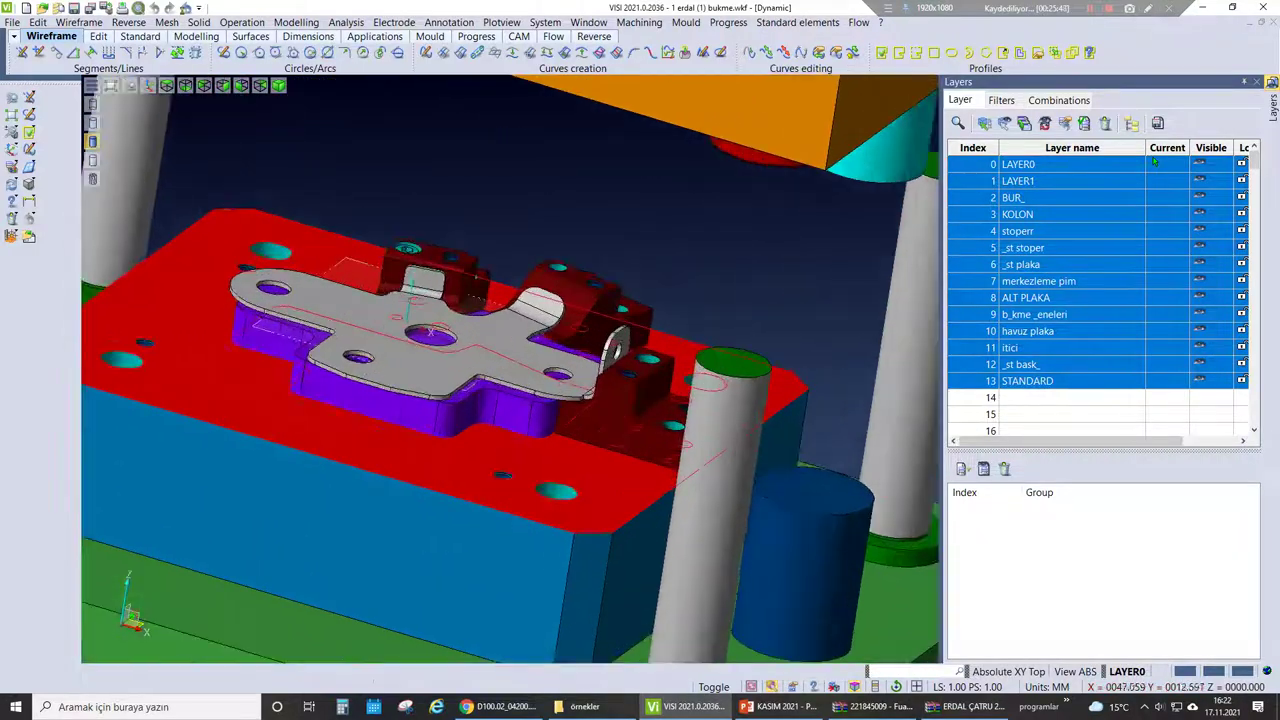
middle_drag(396, 323, 444, 406)
scroll(444, 406, up, 6)
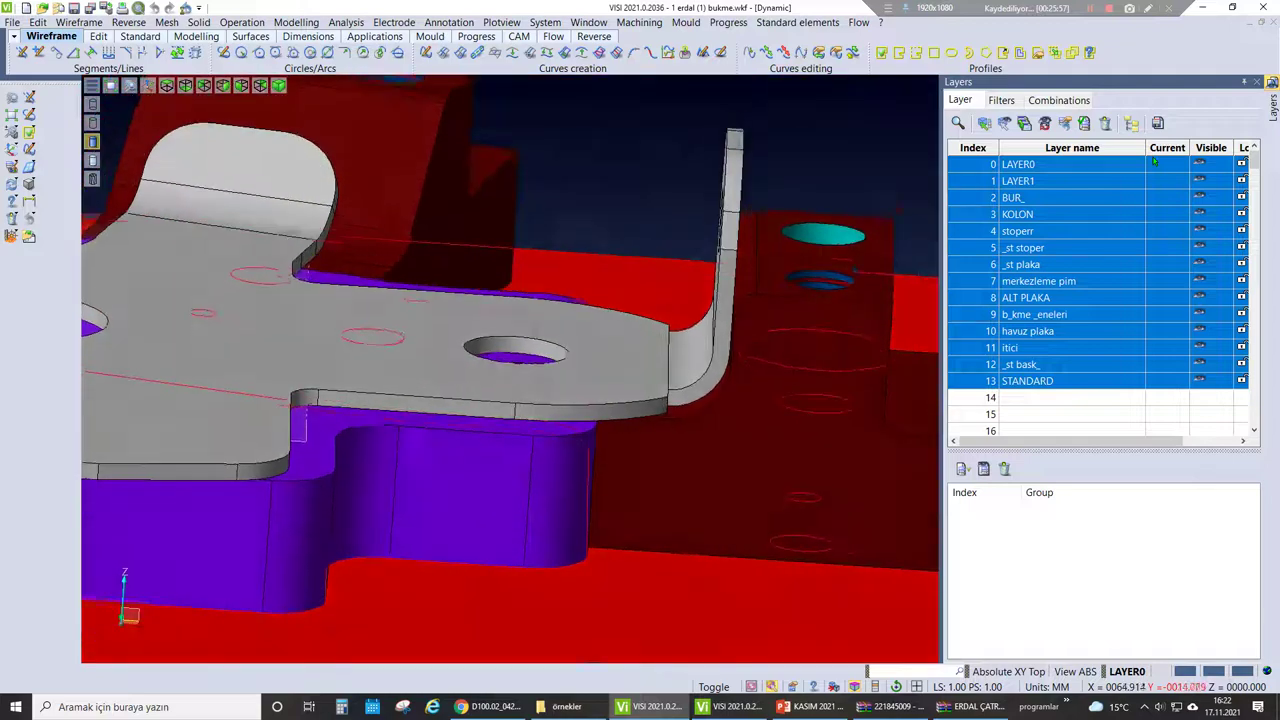
middle_drag(444, 406, 529, 476)
scroll(490, 385, up, 2)
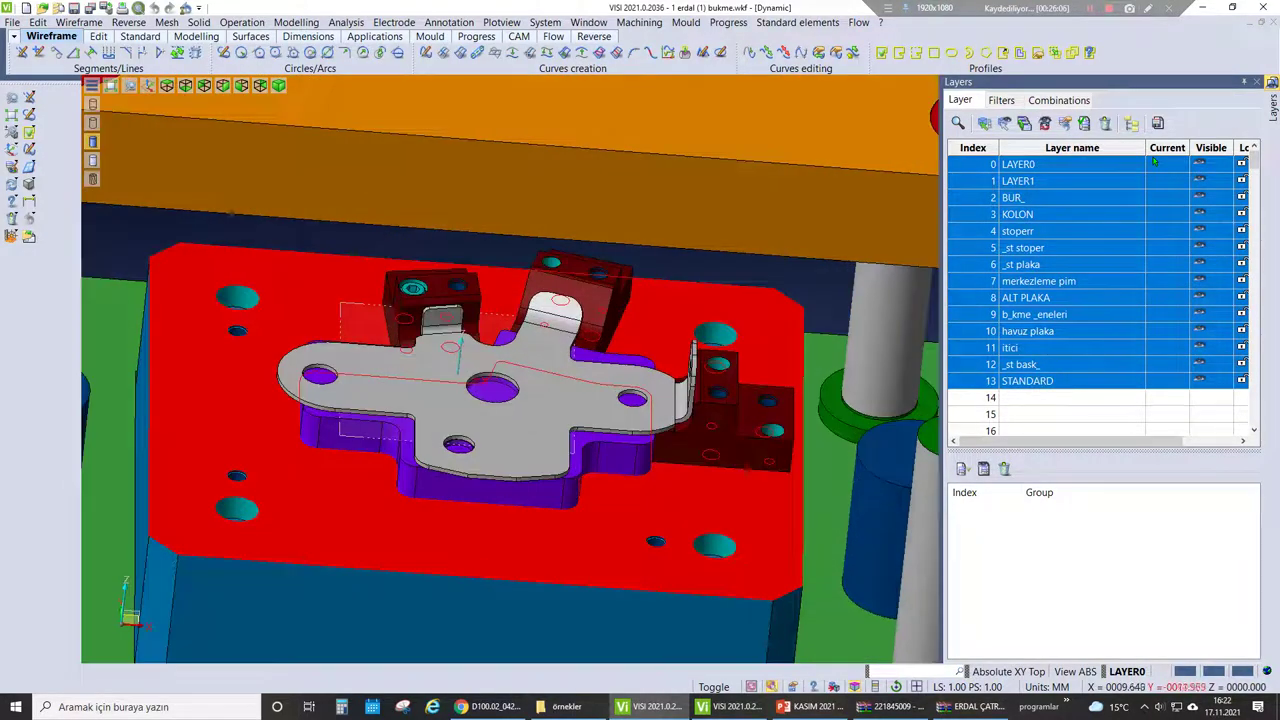
- Examine the complete die assembly, including the upper and lower plates, guide columns, stoppers and the sheet part on its ejector
middle_drag(490, 385, 488, 384)
scroll(488, 384, down, 3)
scroll(493, 394, up, 2)
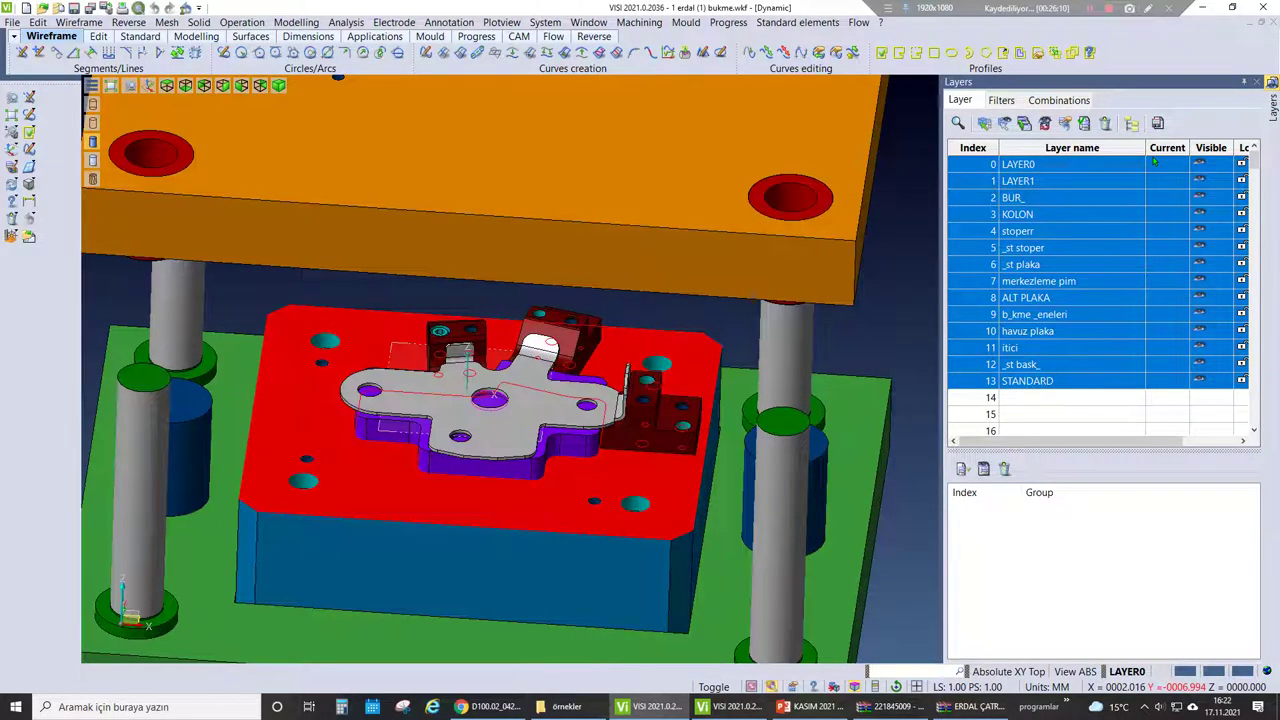
middle_drag(493, 394, 495, 440)
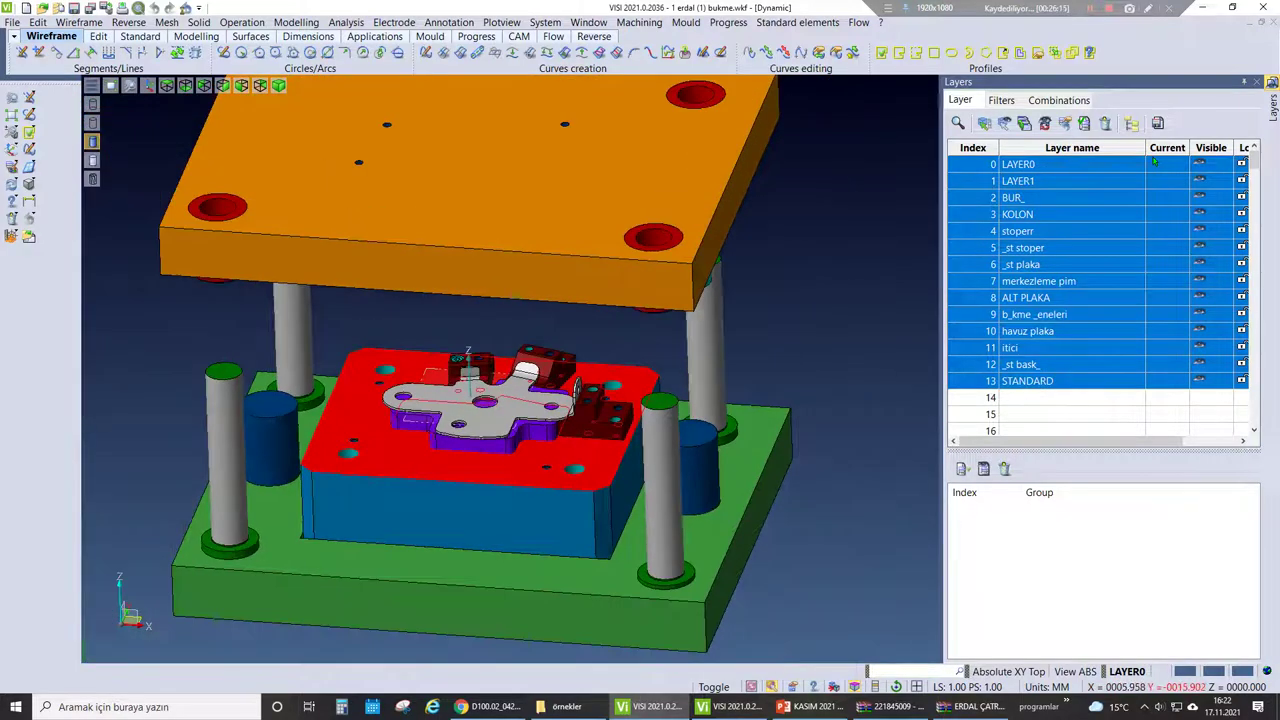
scroll(468, 355, up, 5)
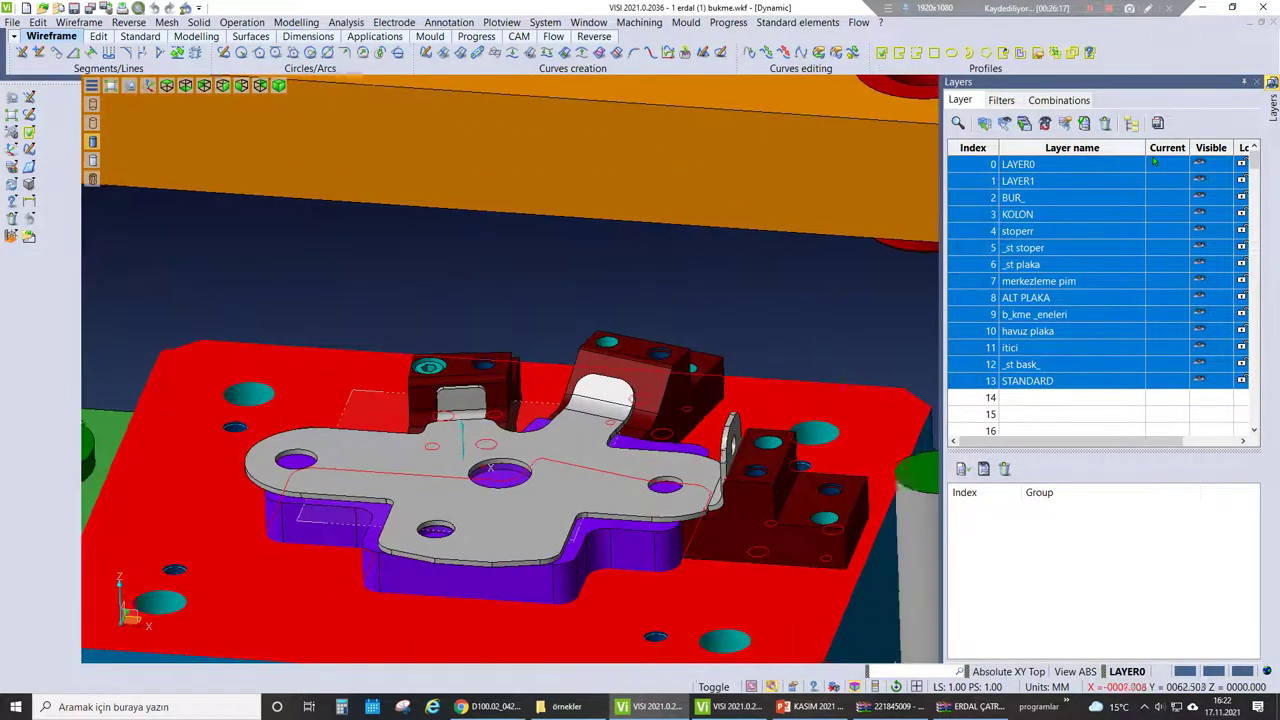
middle_drag(490, 467, 740, 535)
scroll(810, 555, up, 3)
middle_drag(810, 558, 740, 515)
scroll(520, 450, down, 5)
middle_drag(520, 450, 522, 452)
scroll(521, 453, down, 6)
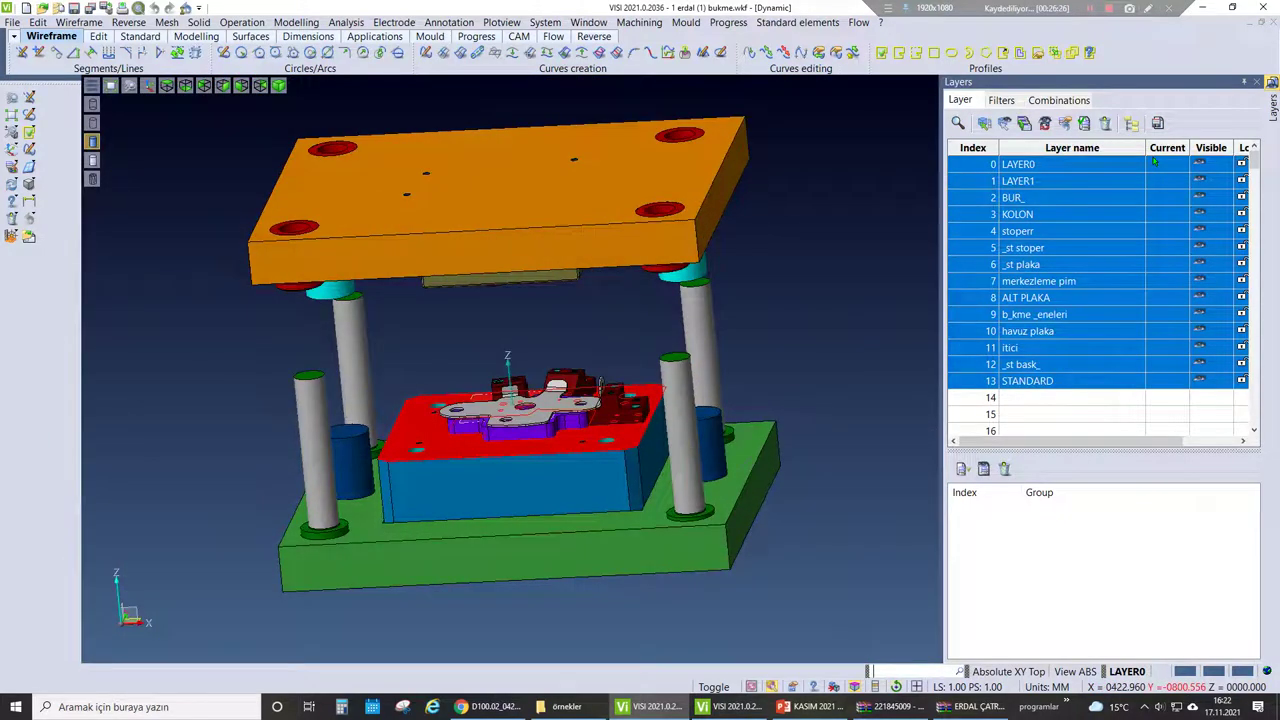
- Cut the die with a hatched dynamic section in the X direction and examine the ejector's seat in the pocket plate
text(dy)
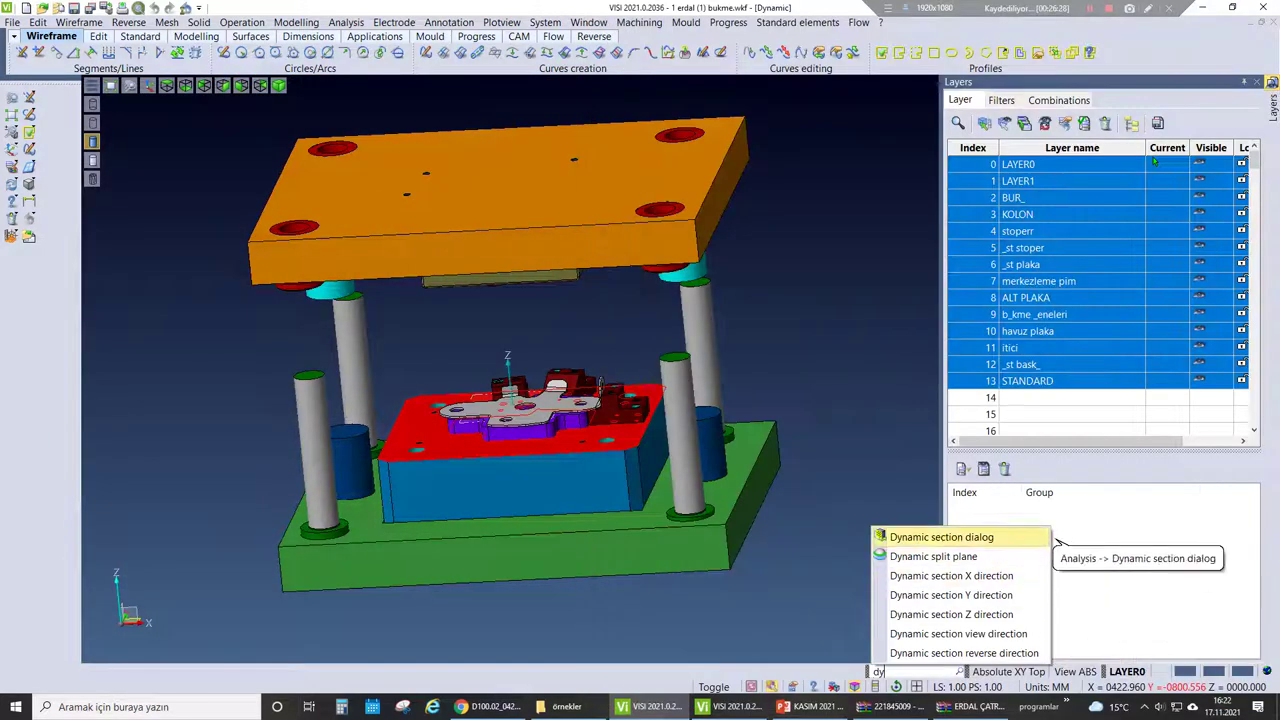
click(1046, 537)
middle_drag(520, 420, 520, 400)
scroll(480, 380, up, 5)
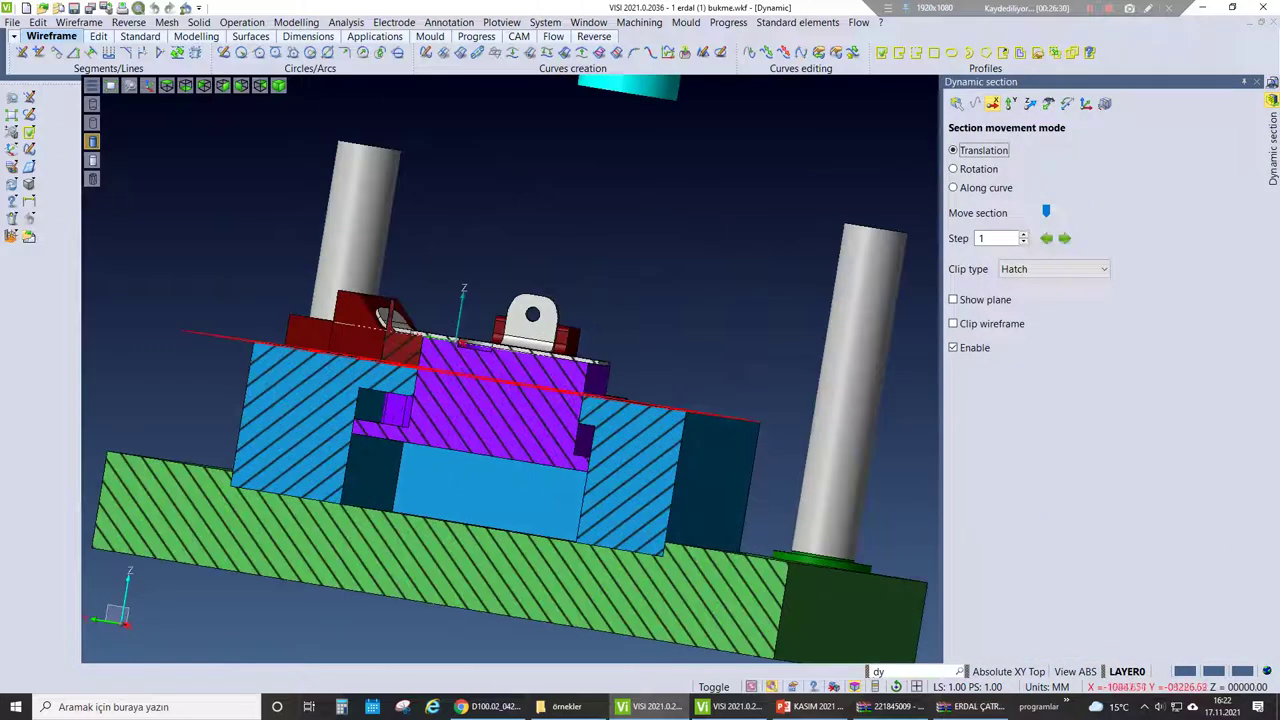
scroll(590, 390, up, 4)
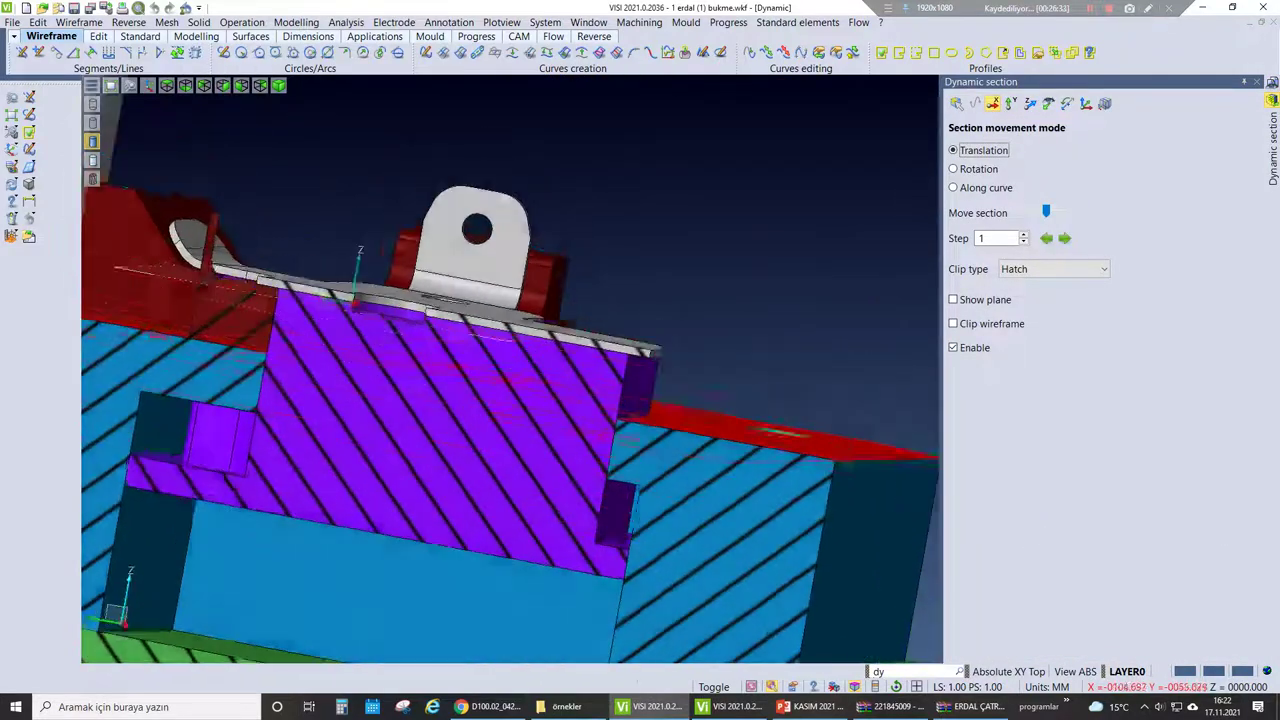
middle_drag(360, 300, 360, 340)
scroll(465, 410, down, 3)
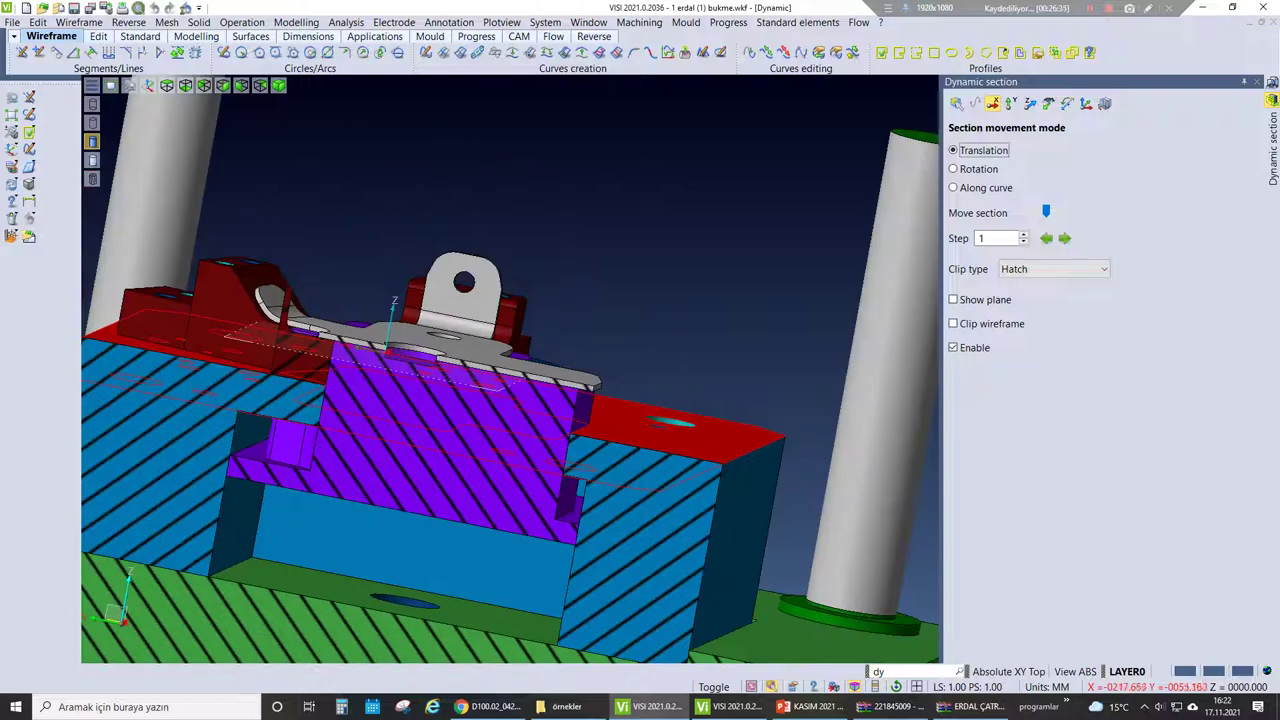
- Translate the purple ejector upward by 13 mm along the Z axis
click(37, 22)
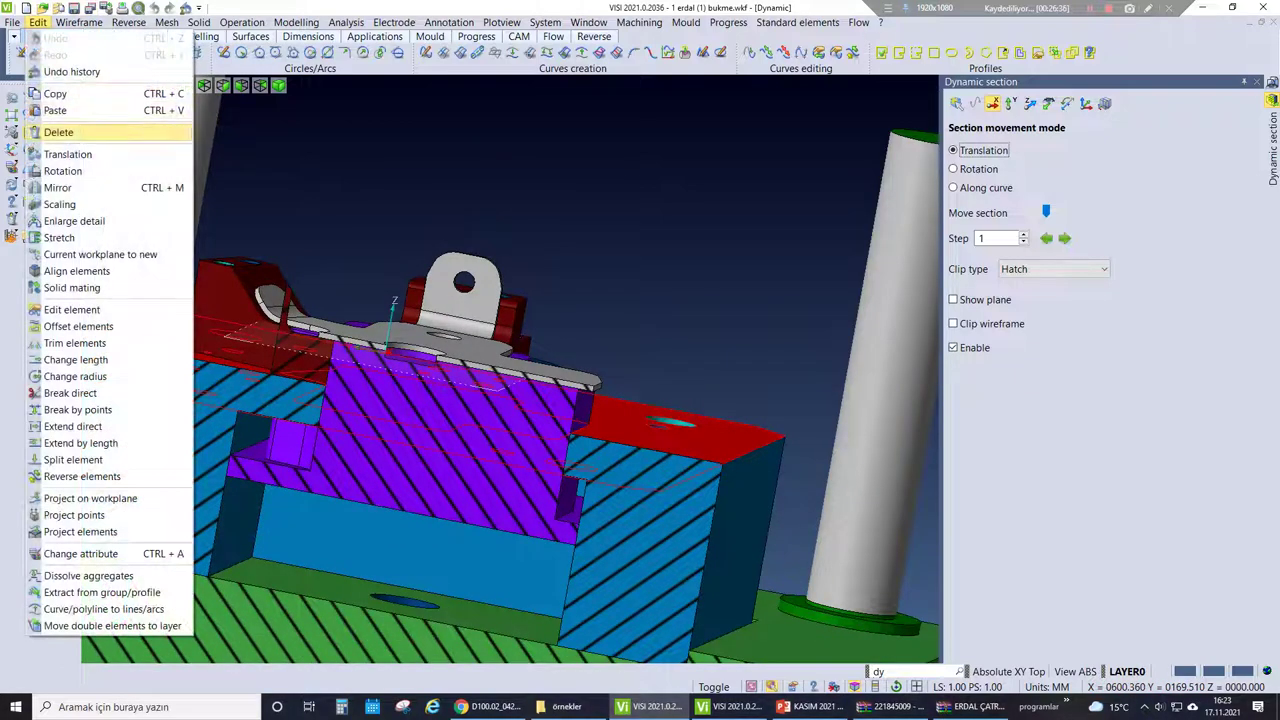
click(65, 154)
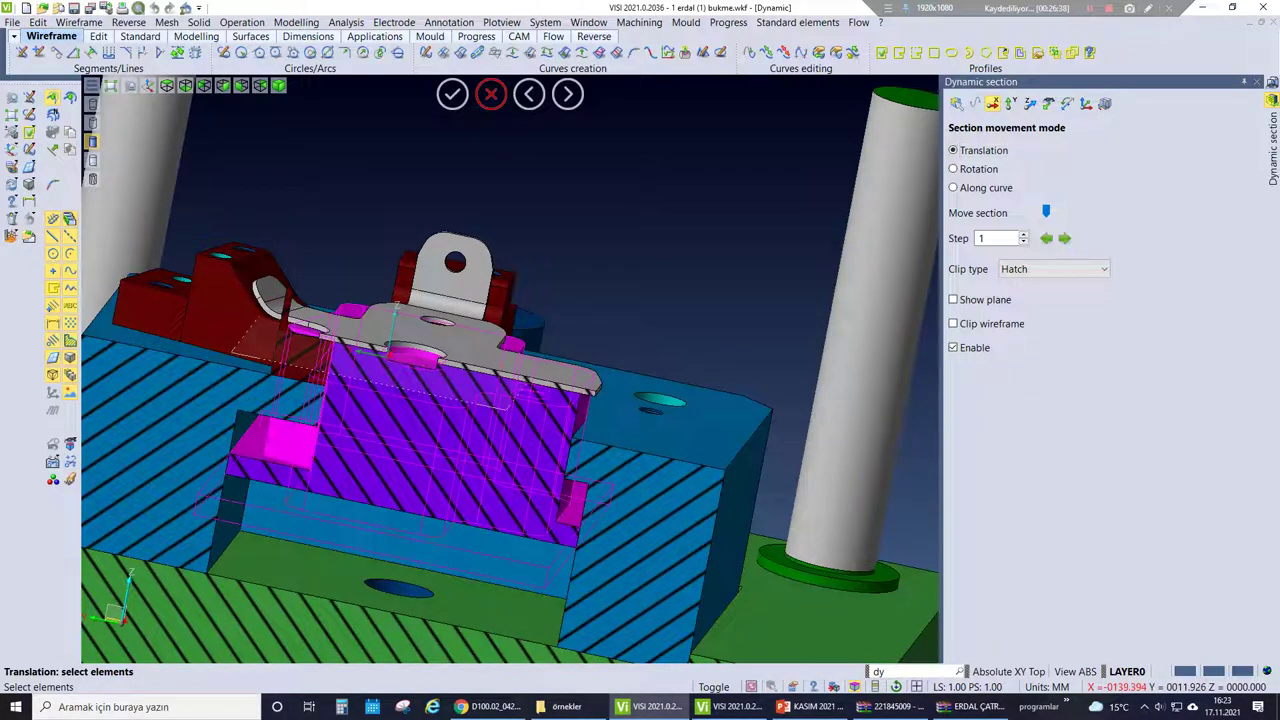
click(285, 440)
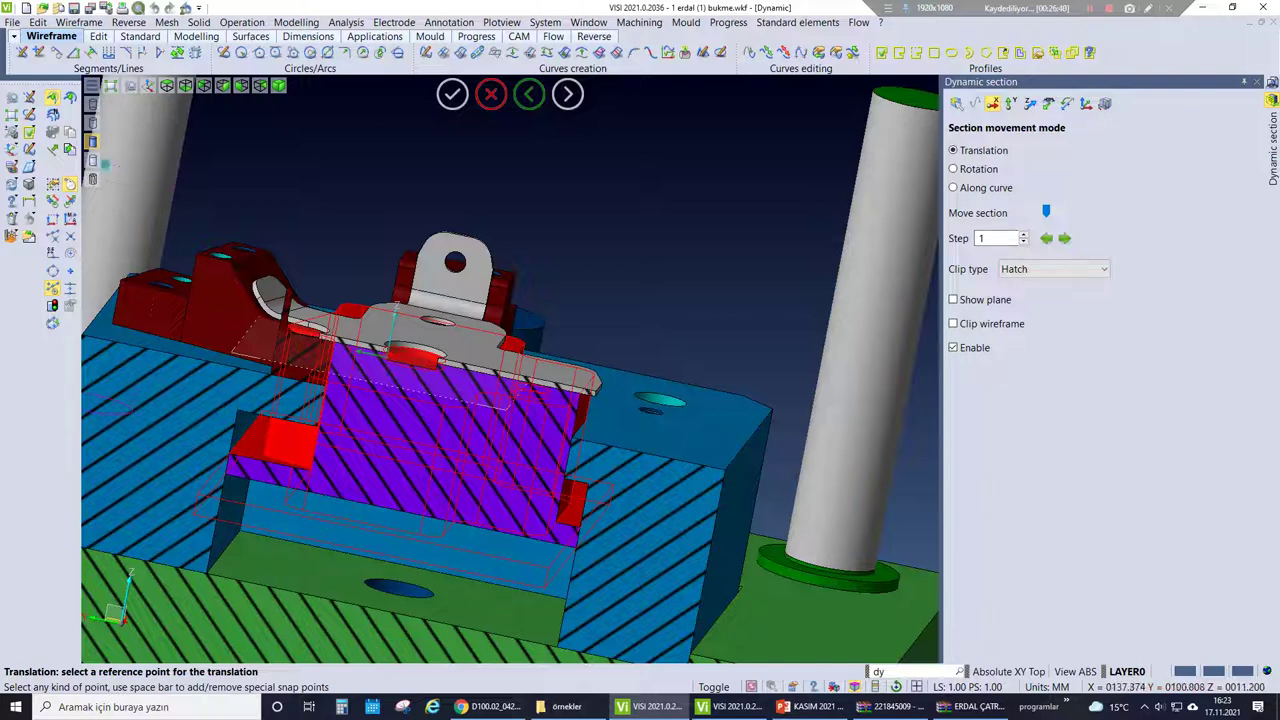
click(53, 149)
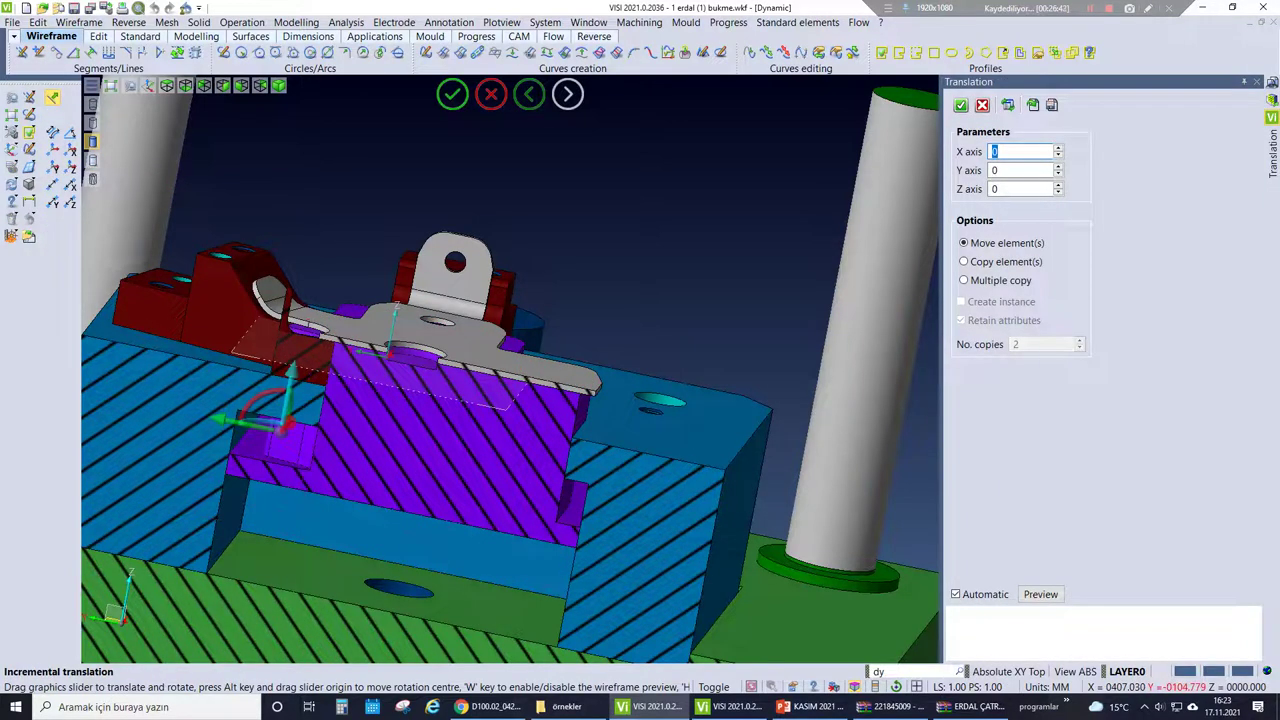
key(Tab)
key(Tab)
text(13)
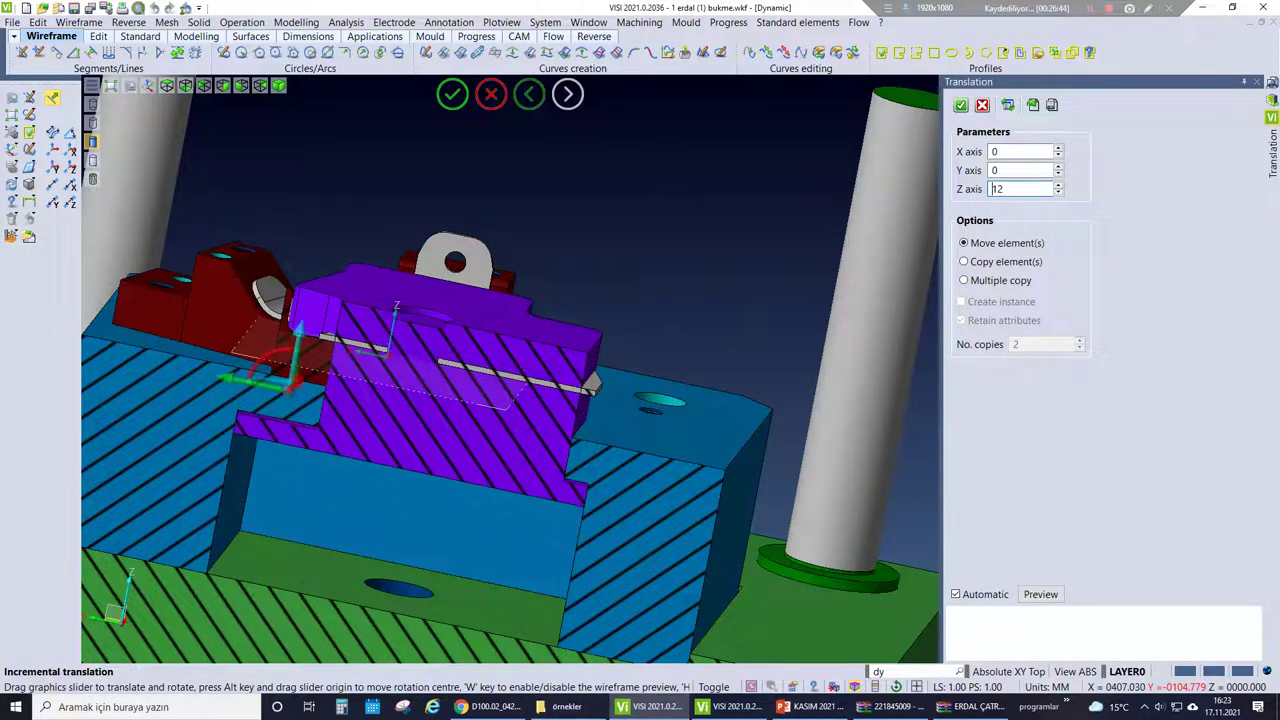
key(Return)
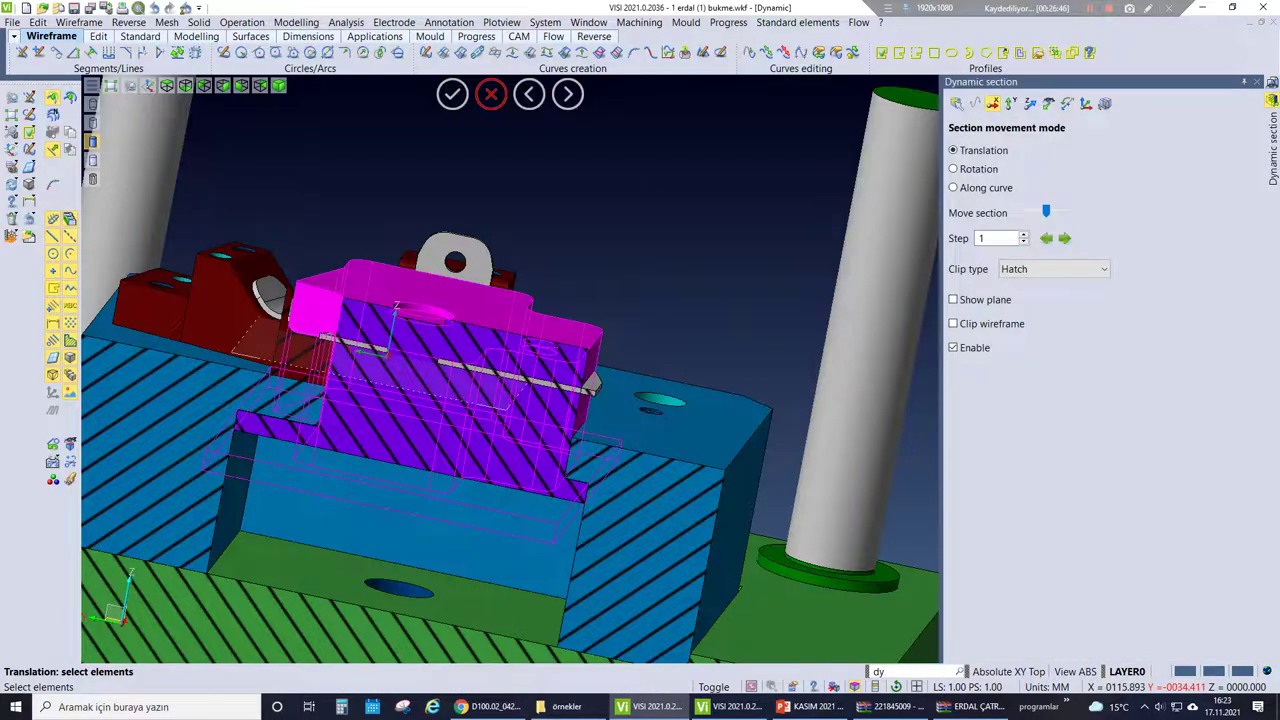
- Examine the raised ejector in front view and in the sectioned die, comparing its height with the sheet part and bending blocks
key(F5)
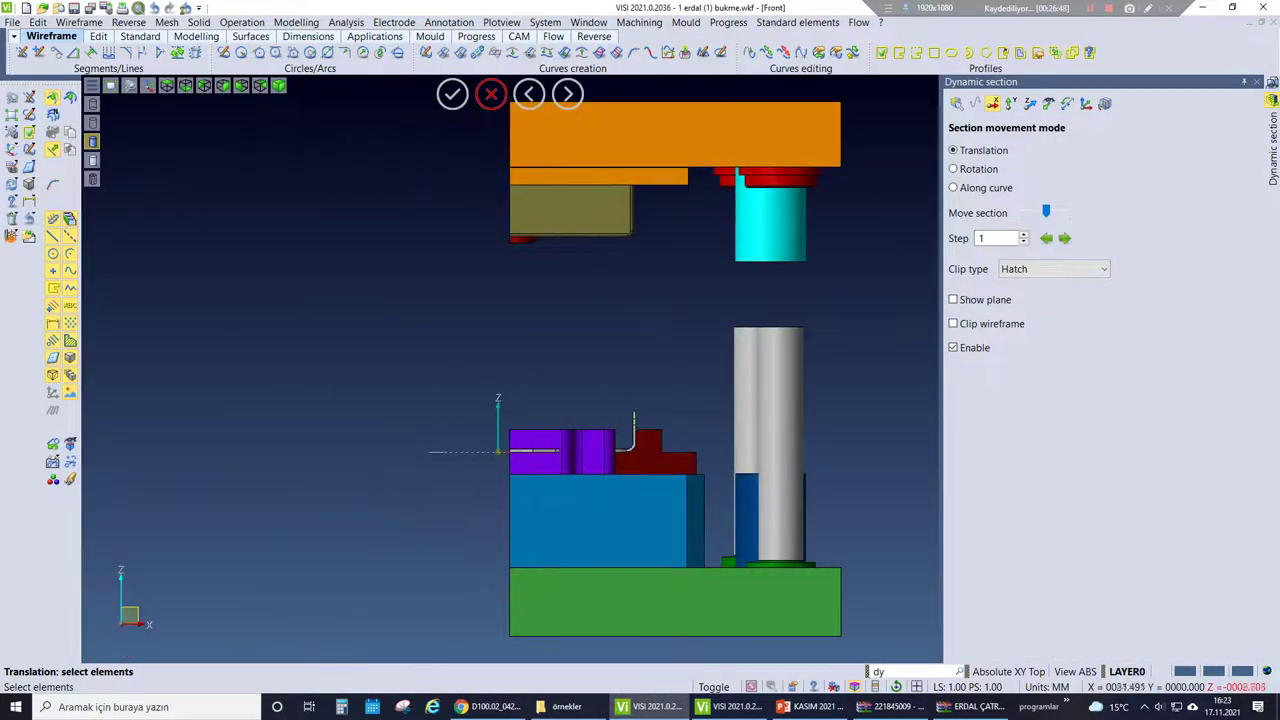
scroll(593, 465, up, 3)
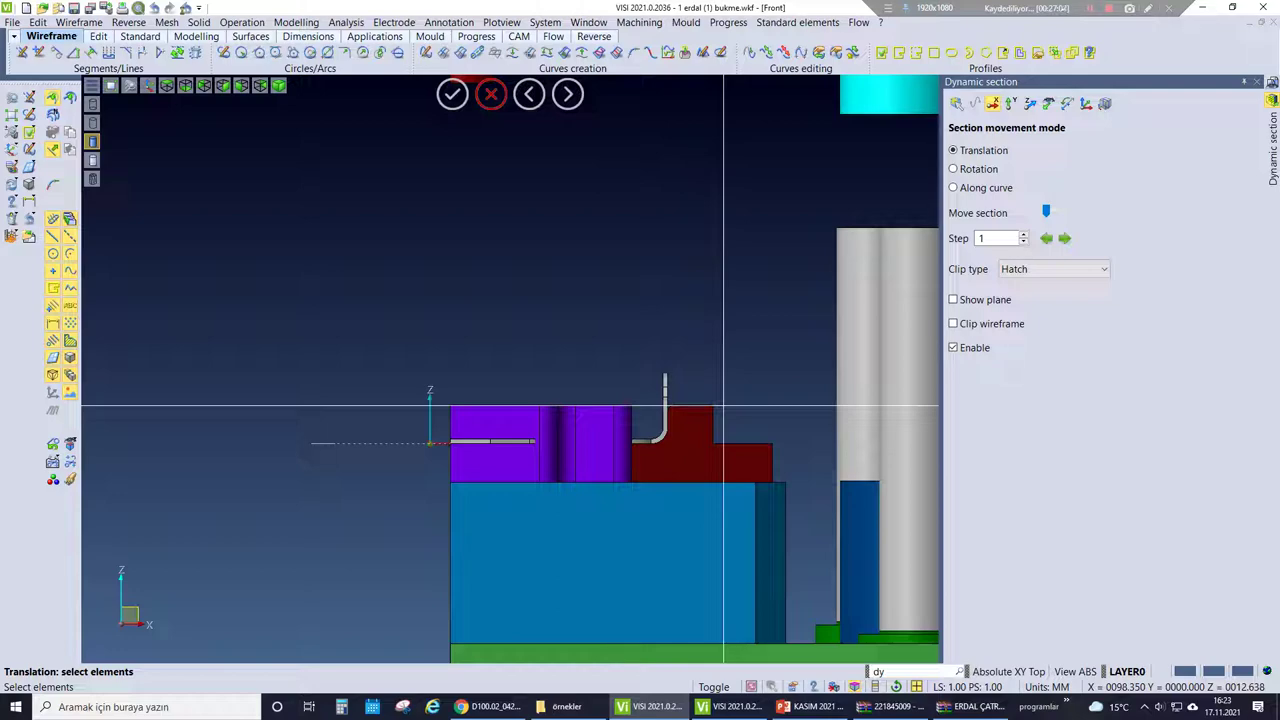
middle_drag(574, 386, 655, 430)
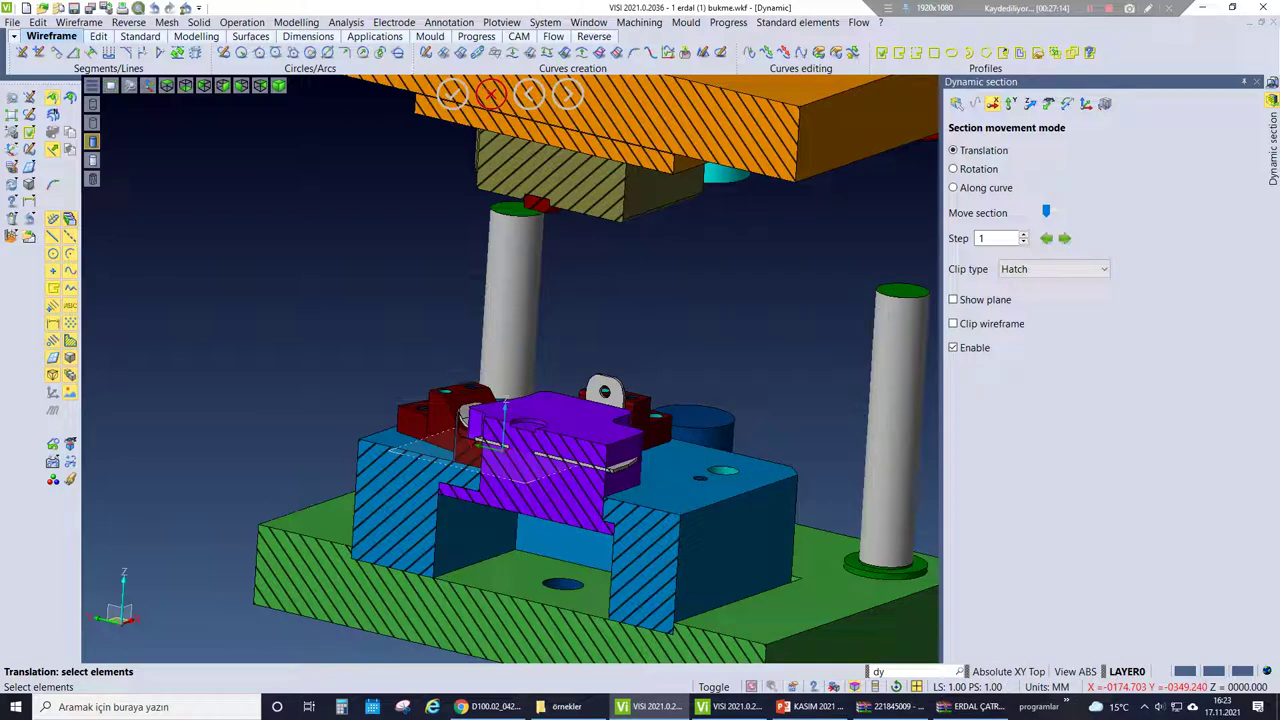
scroll(632, 365, down, 2)
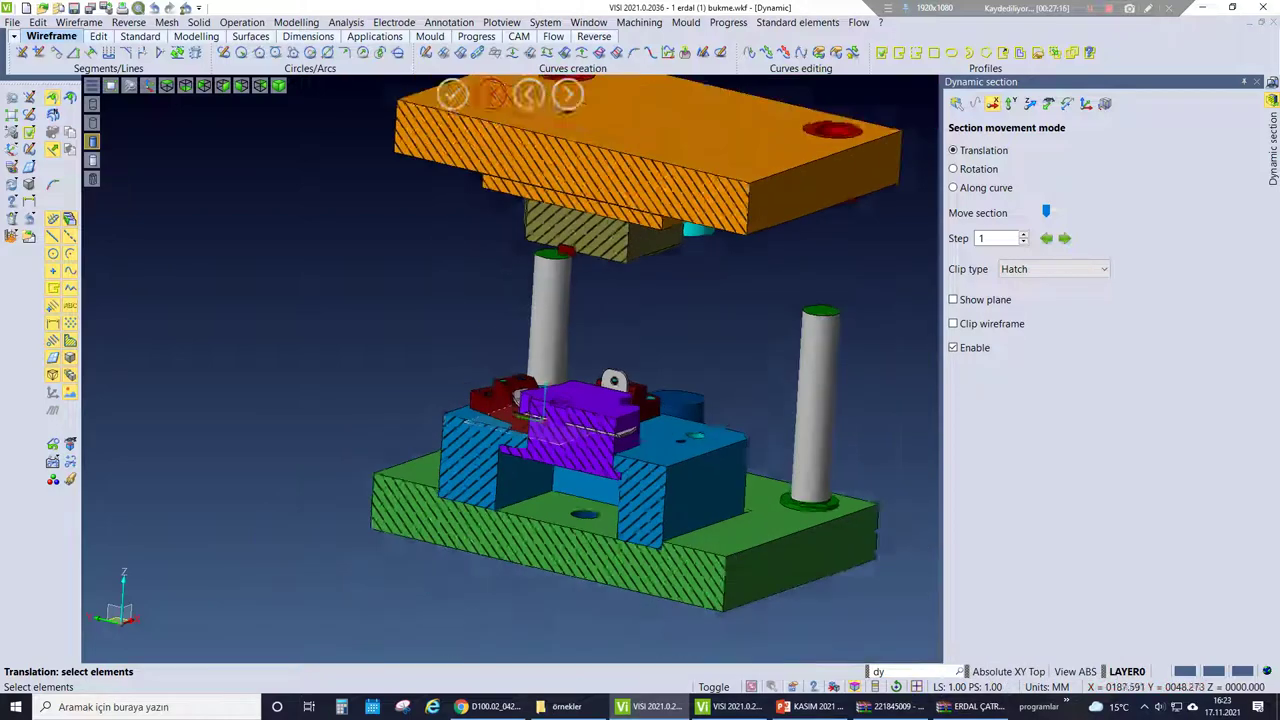
scroll(542, 402, up, 3)
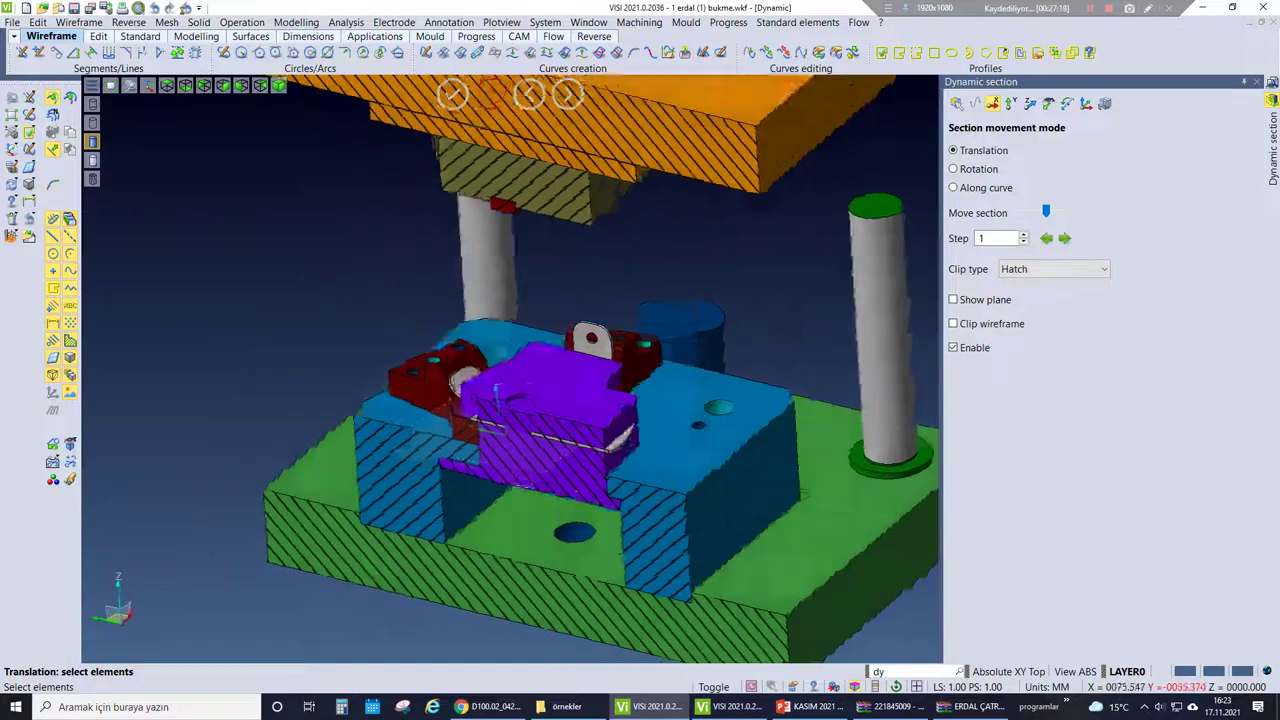
middle_drag(542, 402, 470, 396)
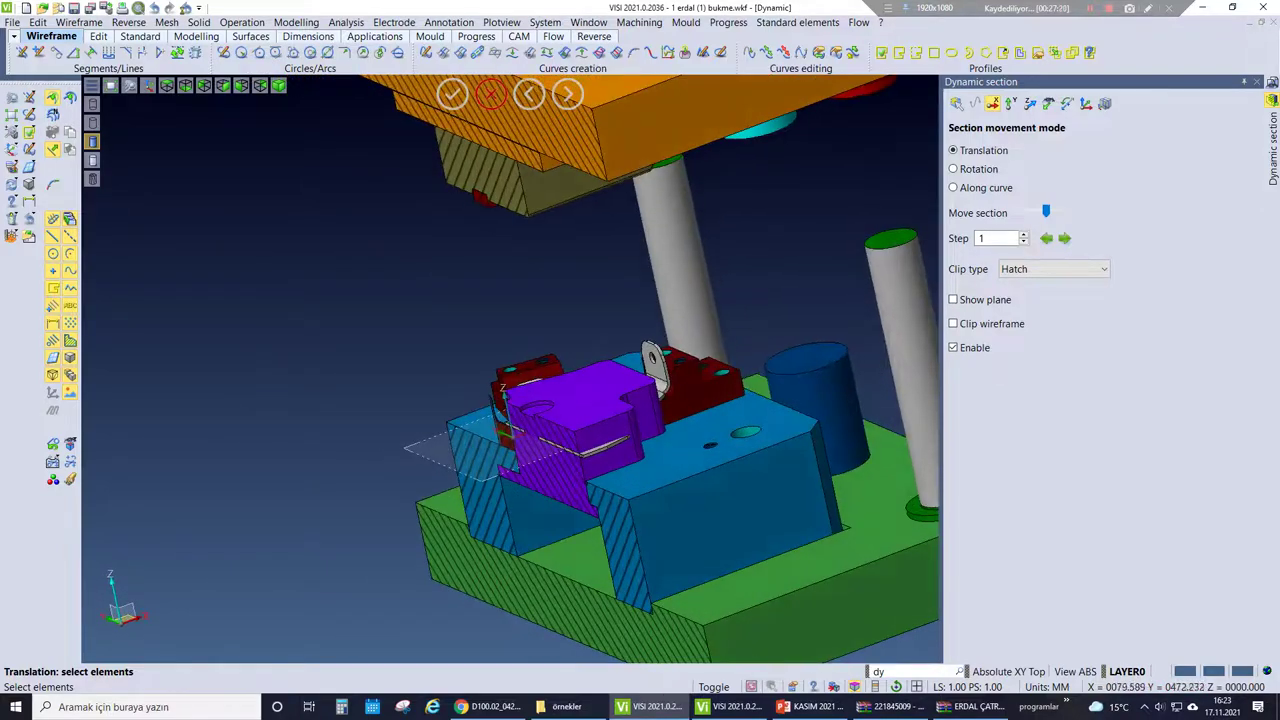
- Open the layer list and inspect the gap between the raised ejector, the sheet's upturned tab and the dark red bending block
click(1272, 140)
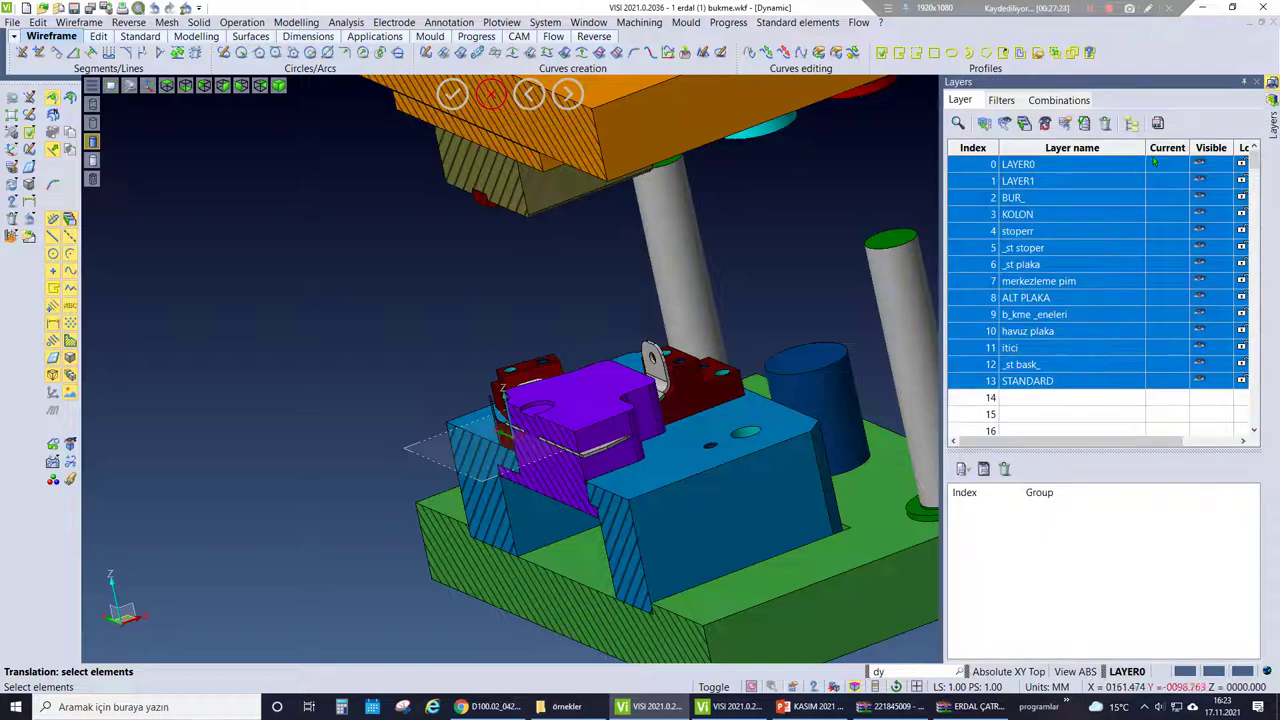
middle_drag(470, 396, 568, 396)
middle_drag(553, 367, 535, 383)
scroll(535, 383, up, 3)
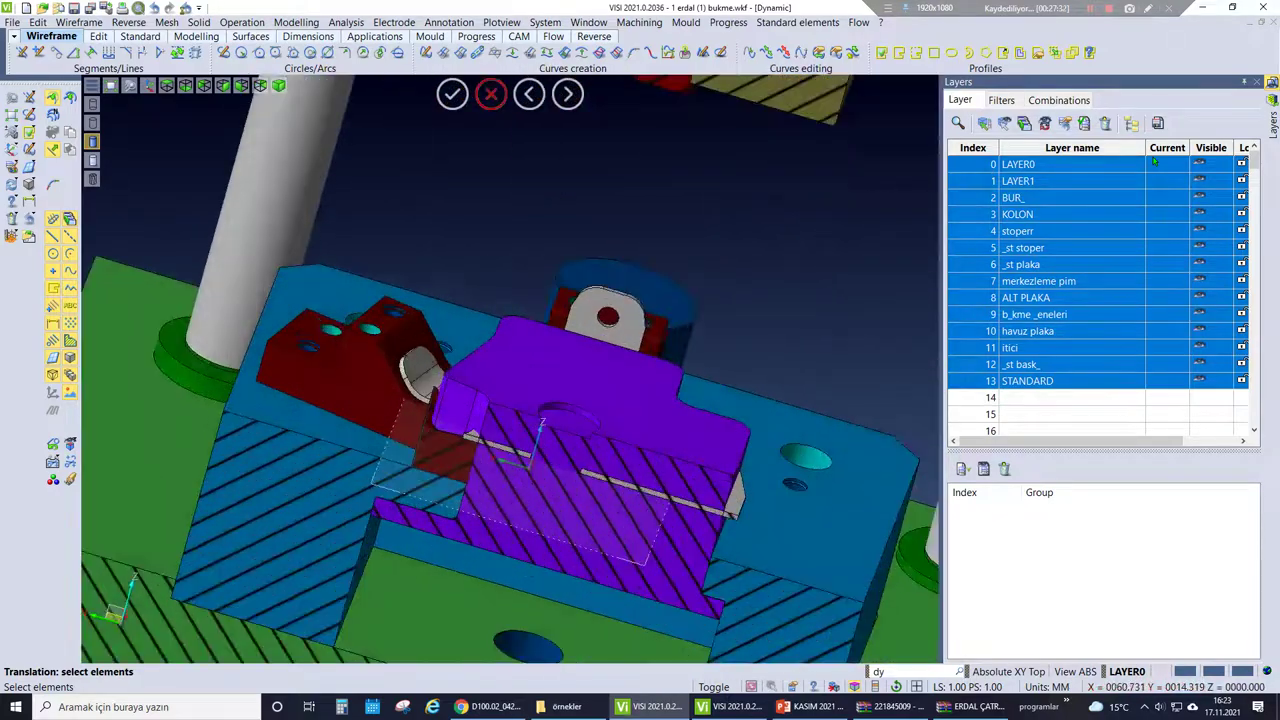
scroll(528, 370, down, 3)
scroll(528, 369, up, 3)
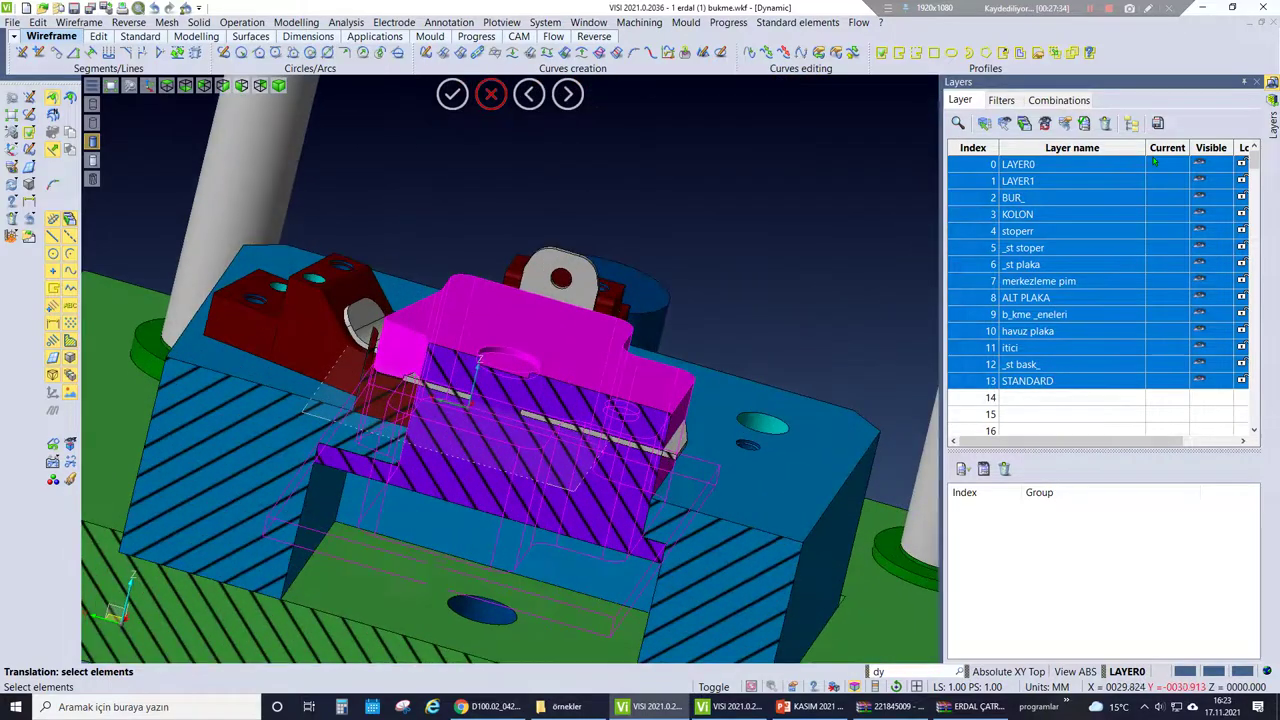
scroll(482, 382, down, 1)
scroll(482, 382, up, 5)
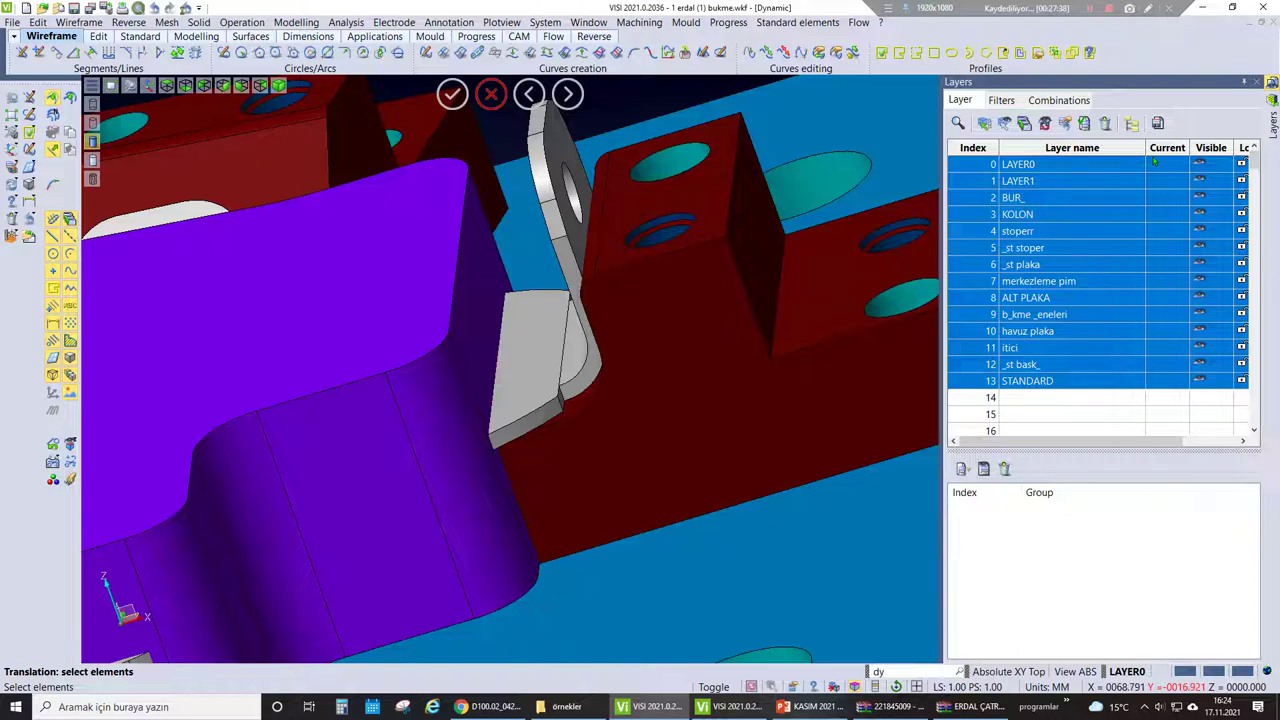
scroll(482, 382, down, 2)
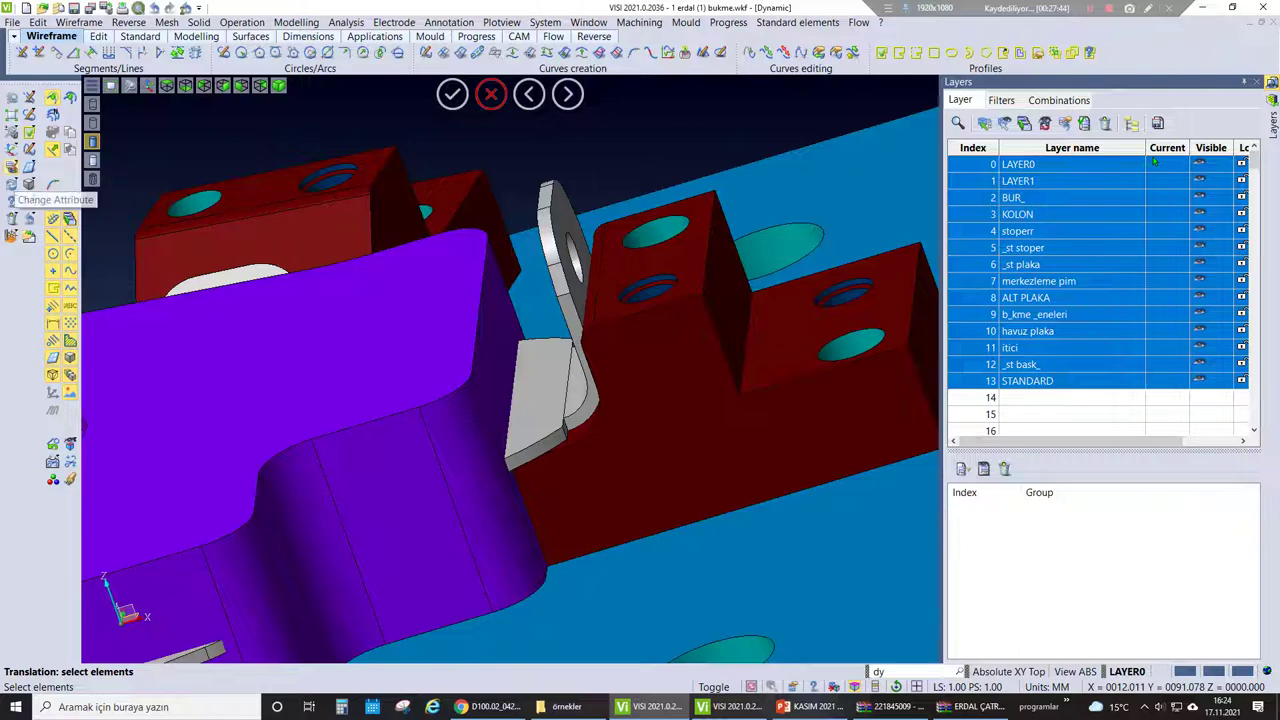
- Hide the bent sheet part to expose the bending block beside the ejector
click(13, 166)
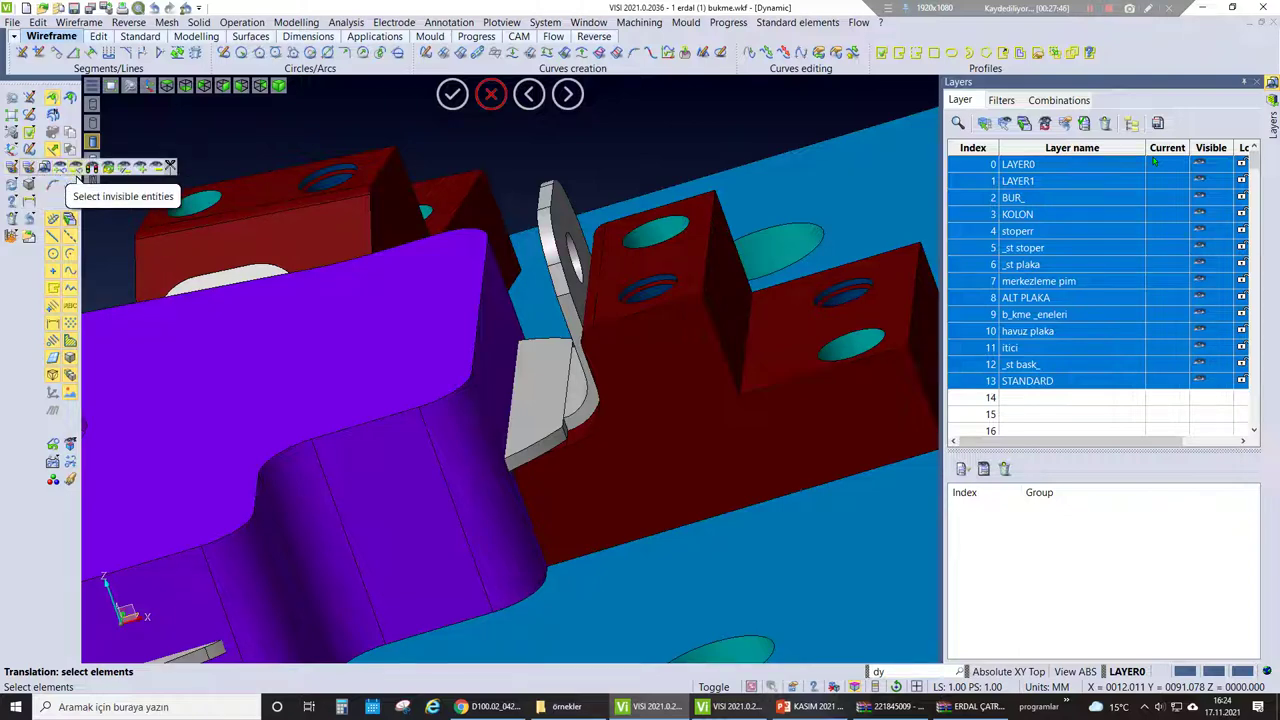
click(59, 167)
middle_drag(520, 380, 450, 300)
- Cut the dark red bending block with a plane through the point where its bend radius begins
click(296, 22)
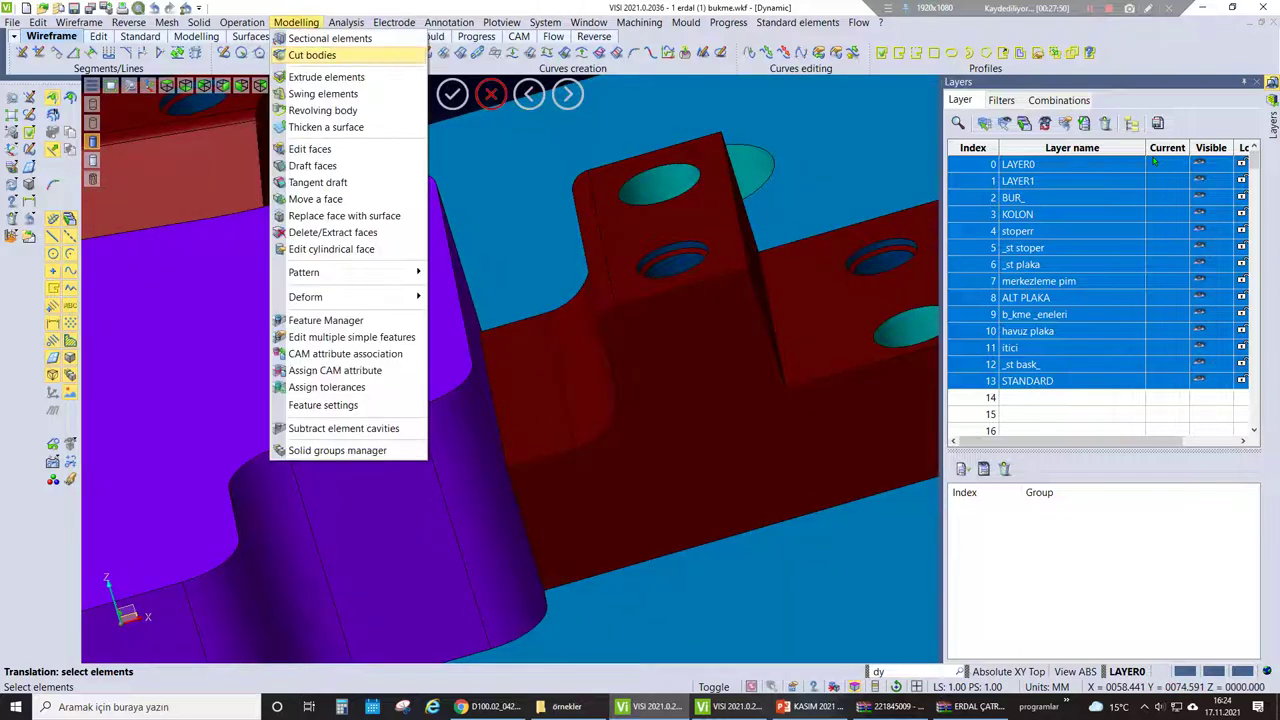
click(320, 51)
click(612, 460)
right_click(612, 460)
scroll(612, 460, up, 2)
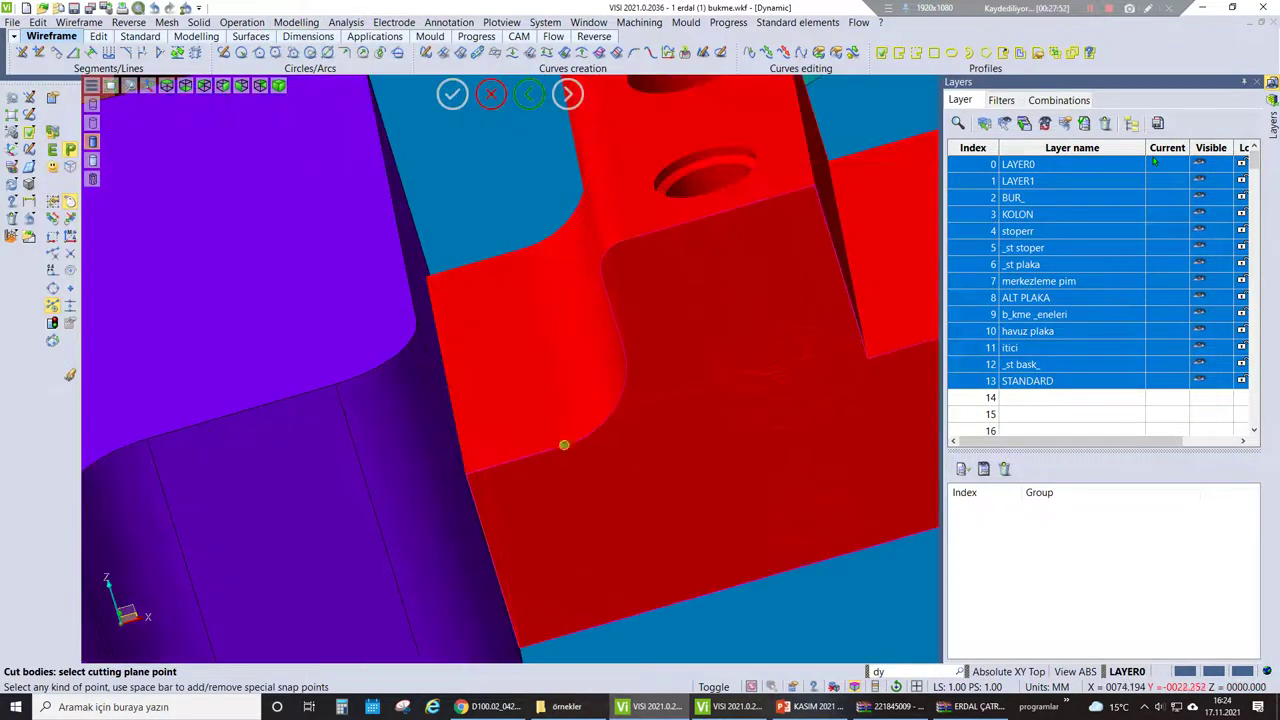
click(564, 444)
click(564, 444)
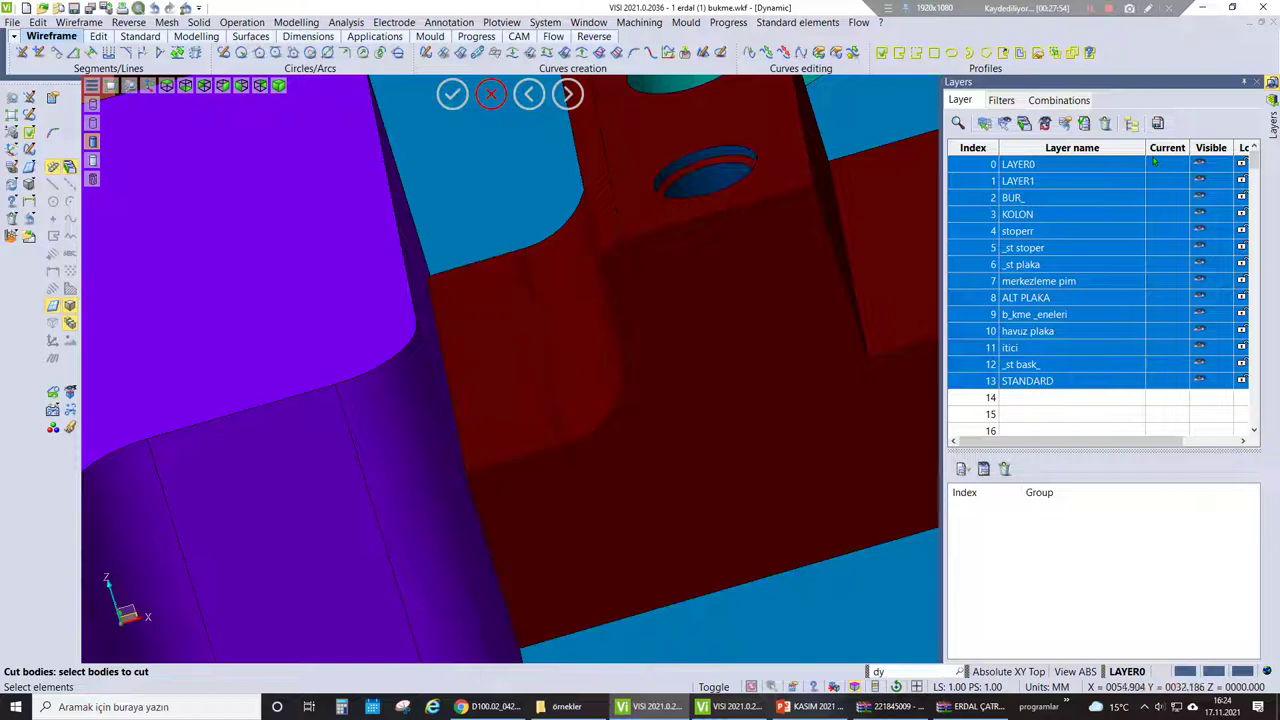
middle_drag(520, 380, 490, 385)
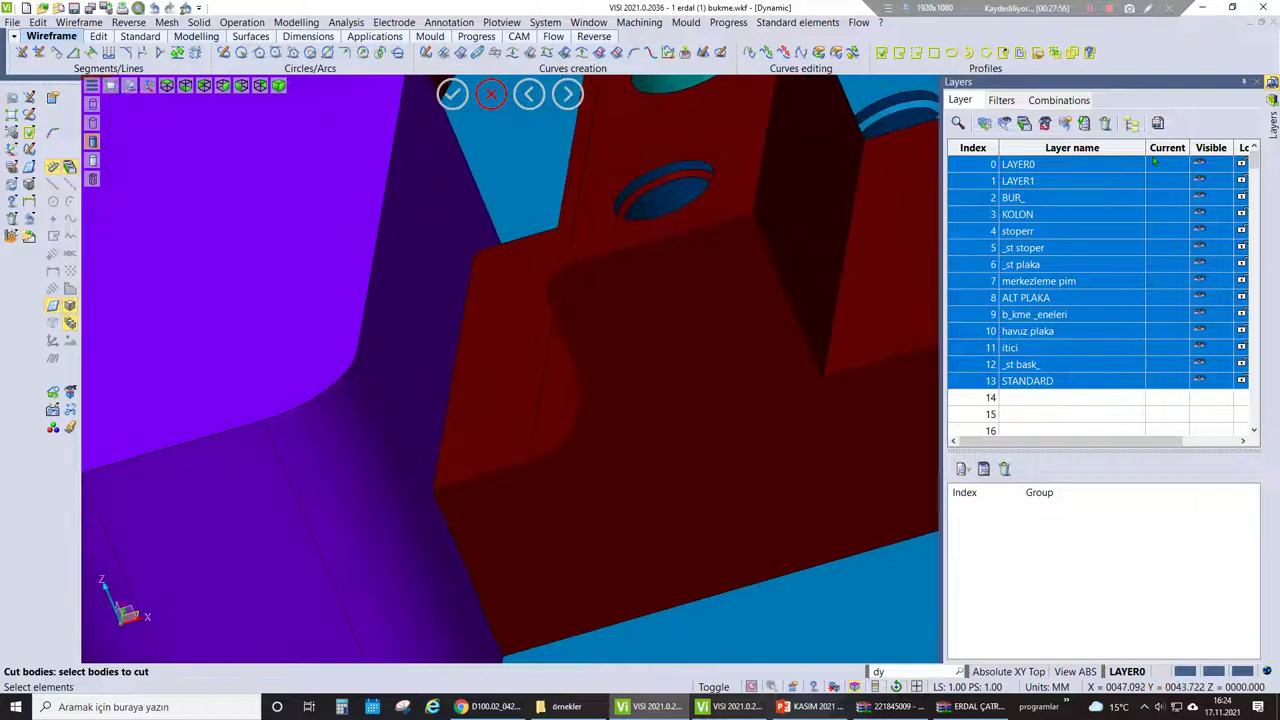
- Unite the piece cut from the bending block with the purple ejector
click(296, 22)
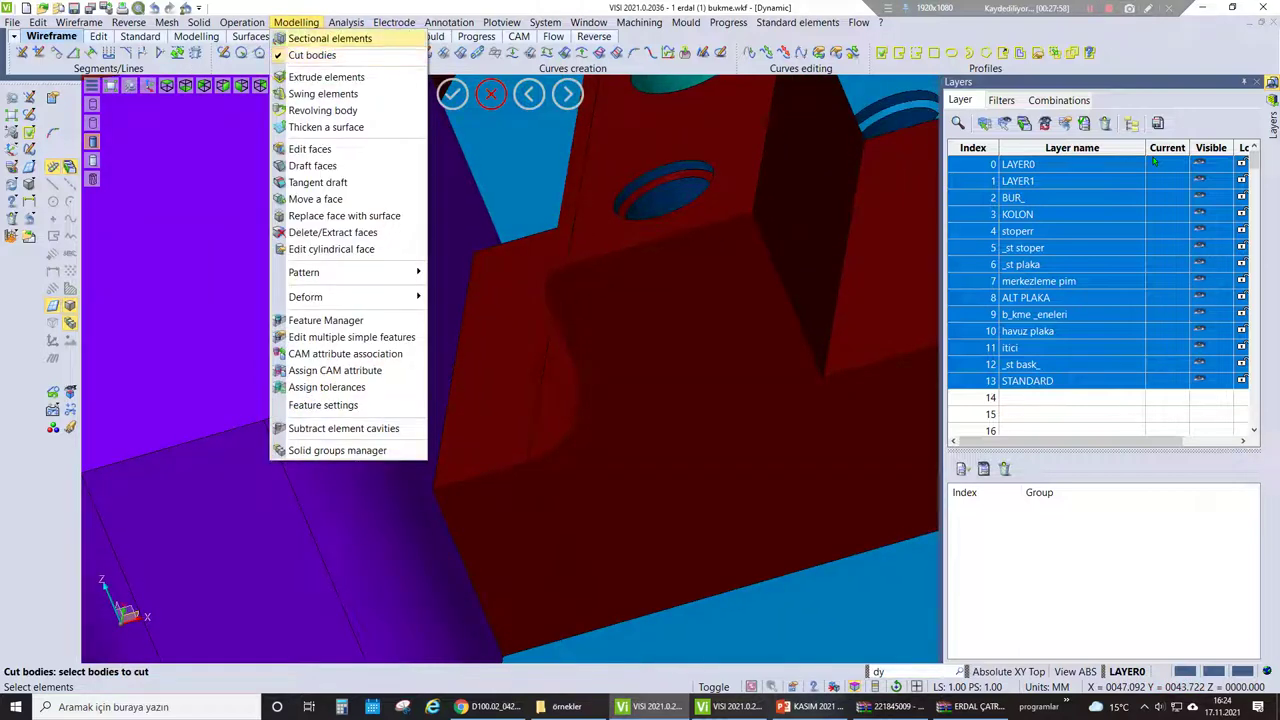
click(255, 38)
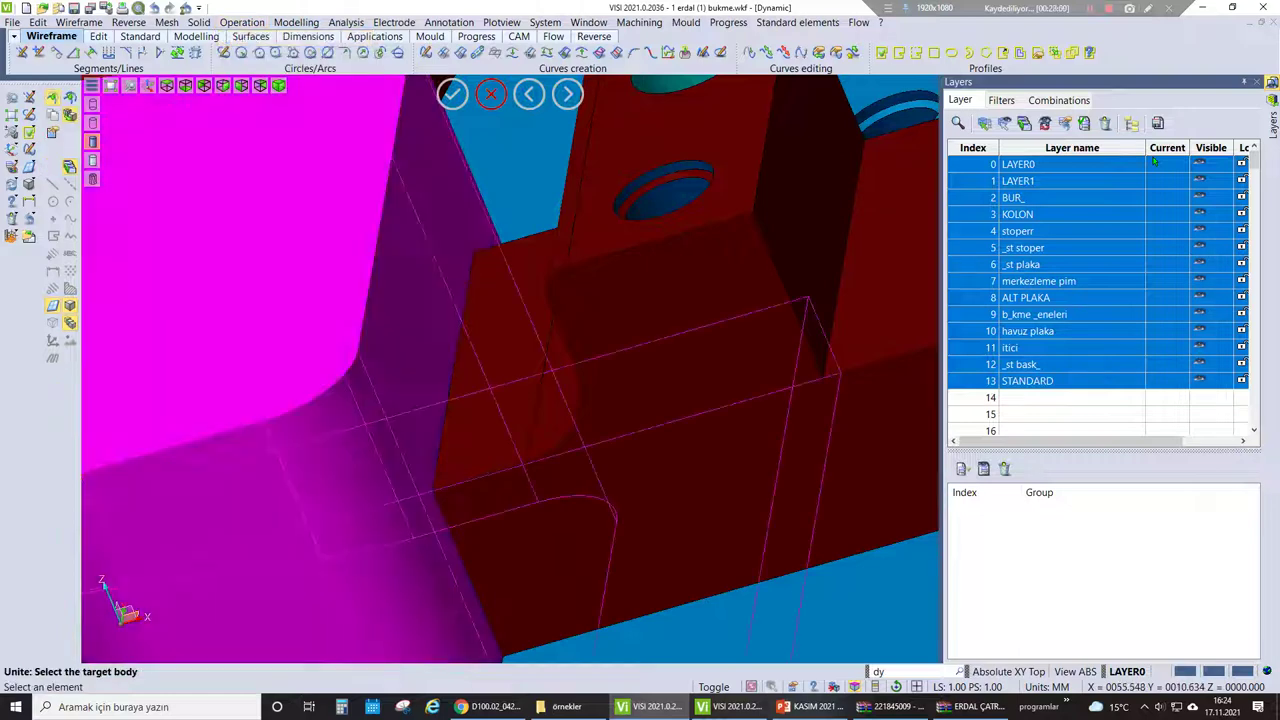
middle_drag(510, 380, 525, 295)
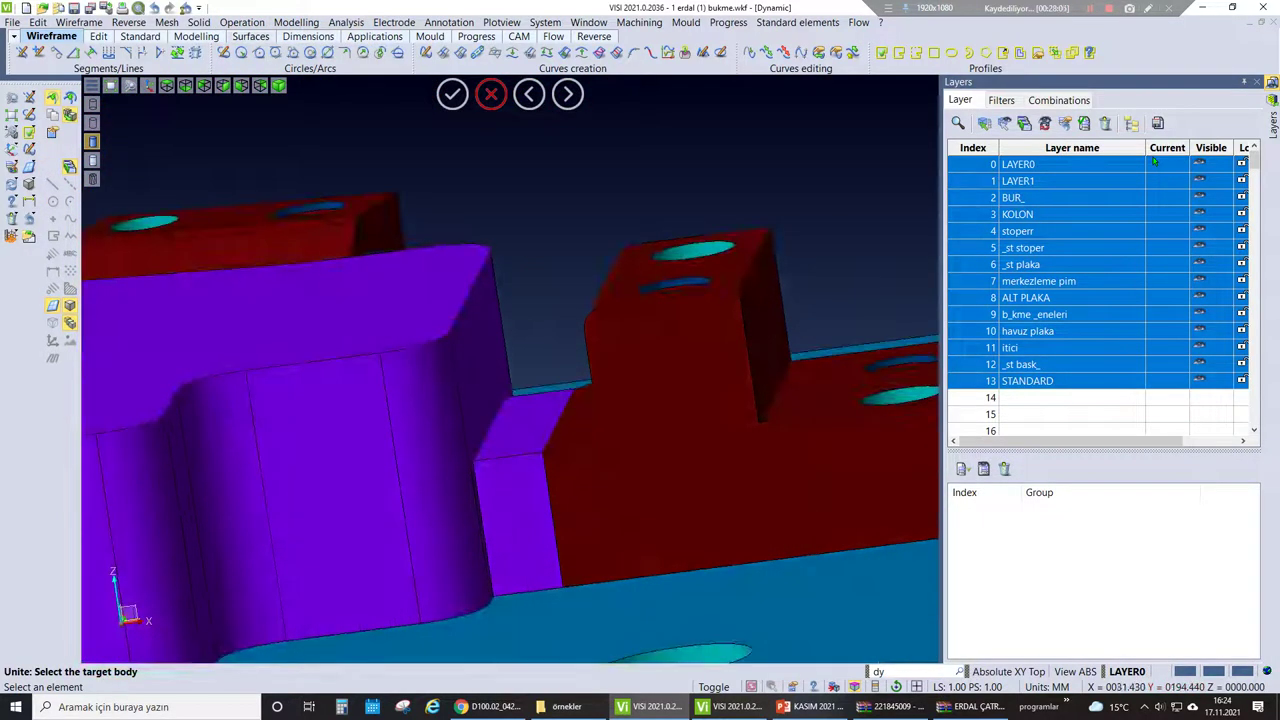
- Replace the top face of the ejector's added piece with the surface of the ejector's upper face
click(296, 22)
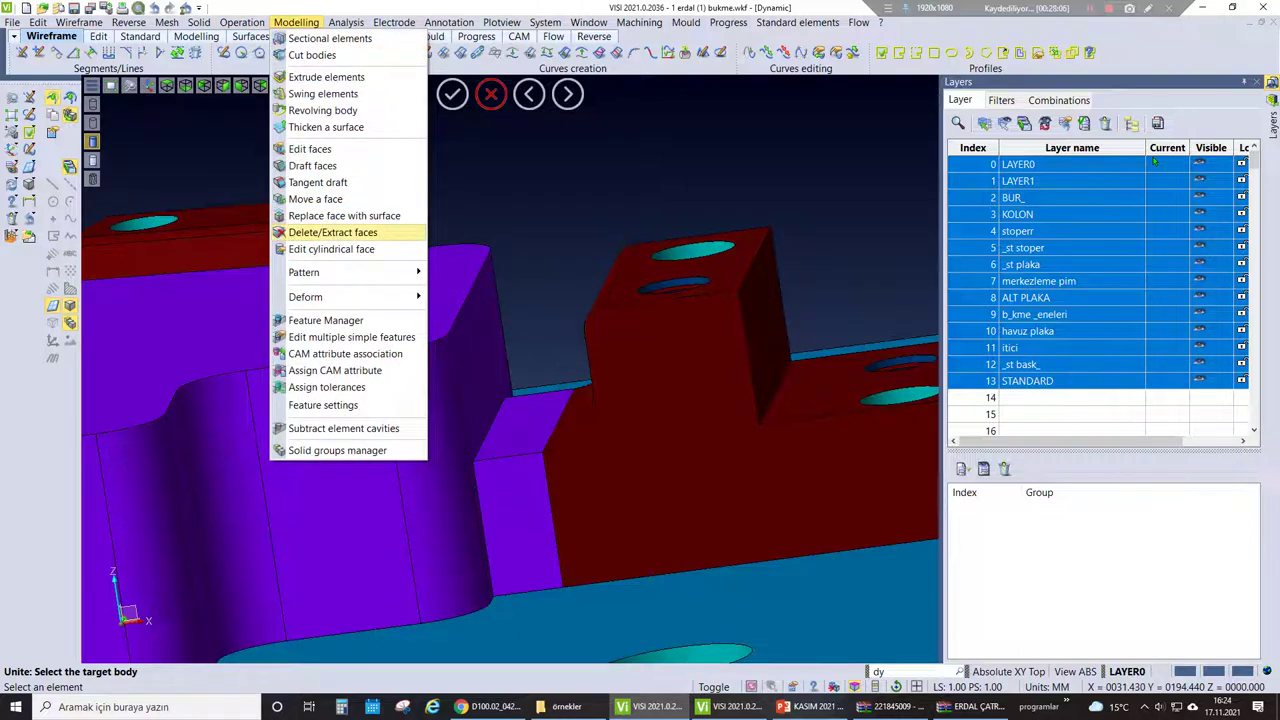
click(343, 216)
click(522, 422)
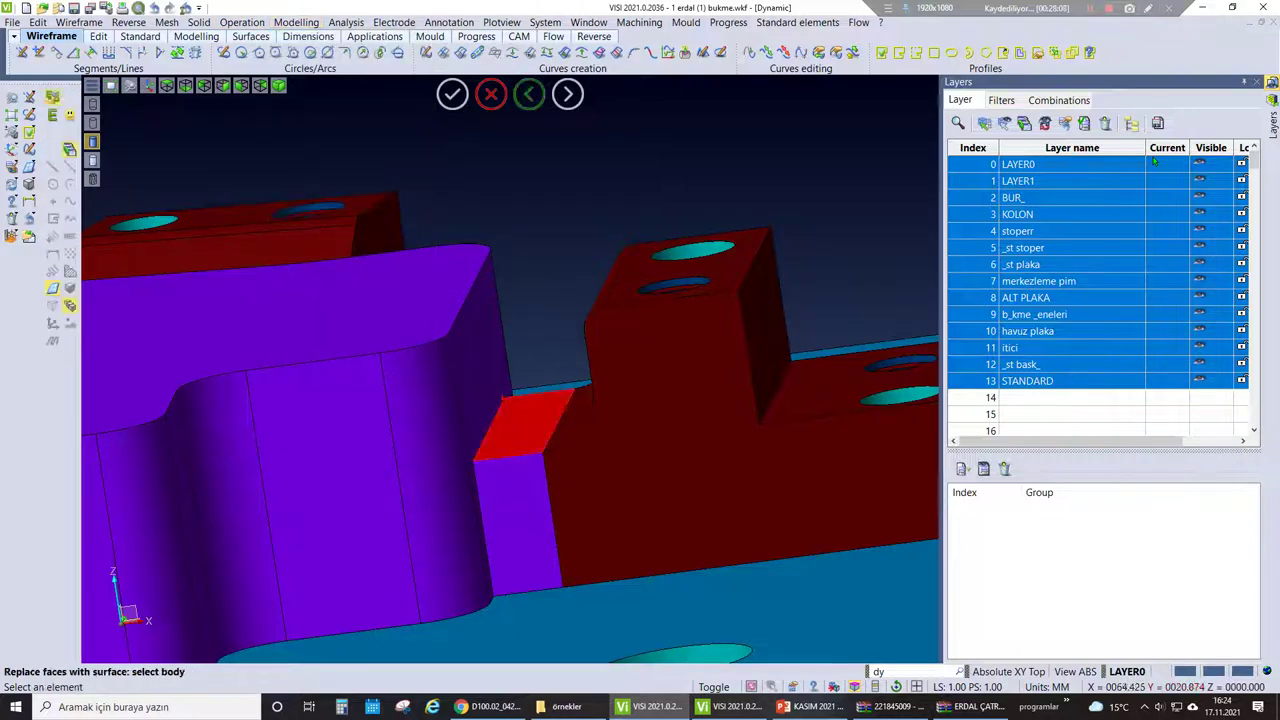
click(330, 400)
middle_drag(500, 350, 530, 330)
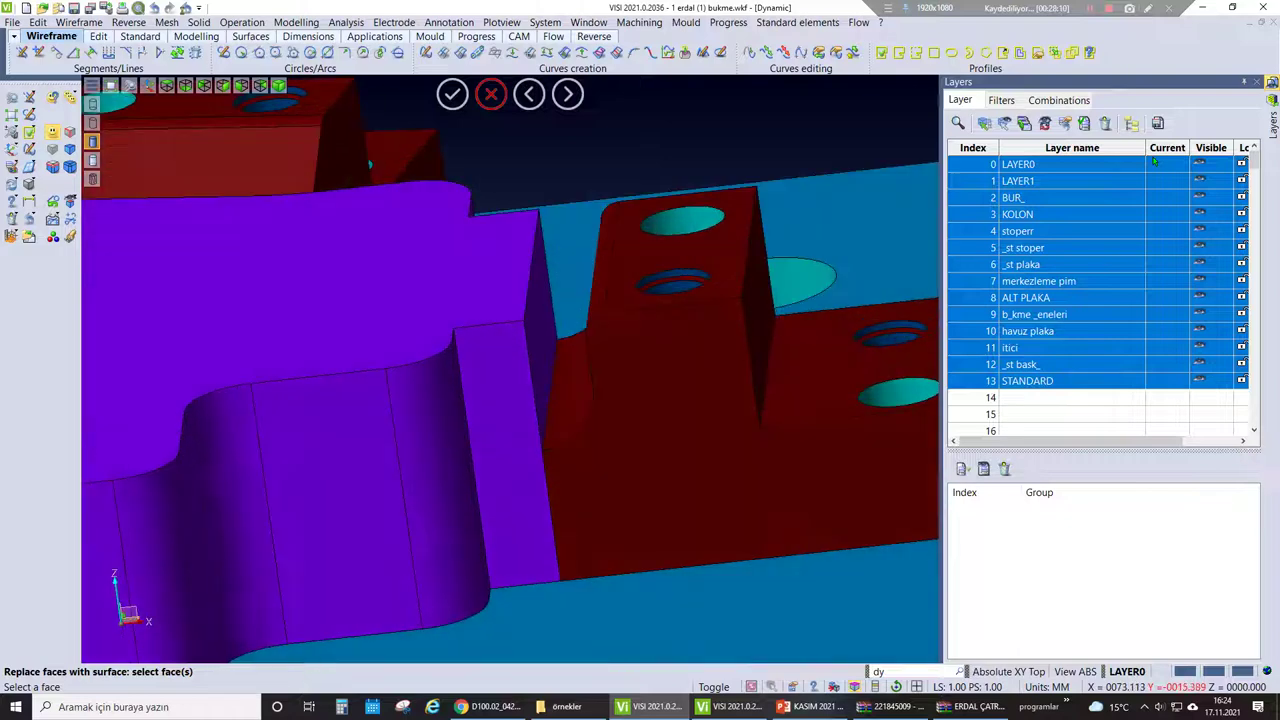
middle_drag(369, 163, 480, 300)
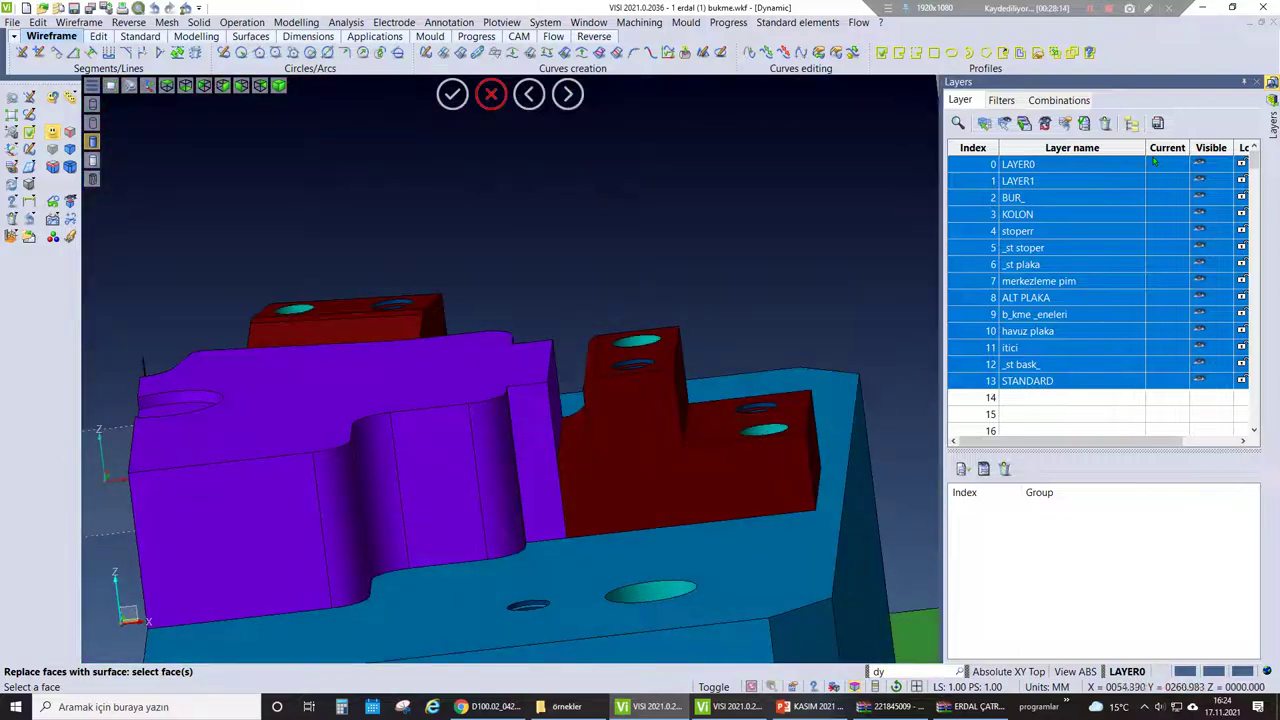
- Translate the modified ejector 13 mm back down along the Z axis
click(37, 22)
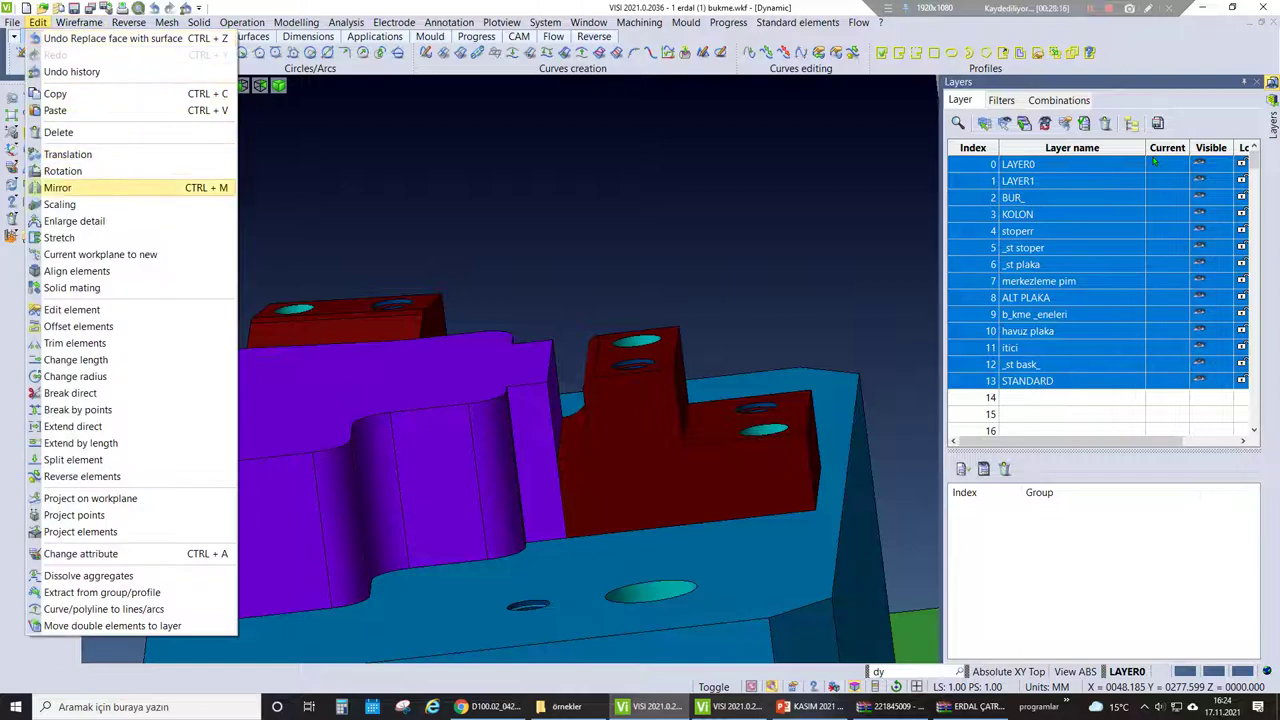
click(67, 154)
click(400, 450)
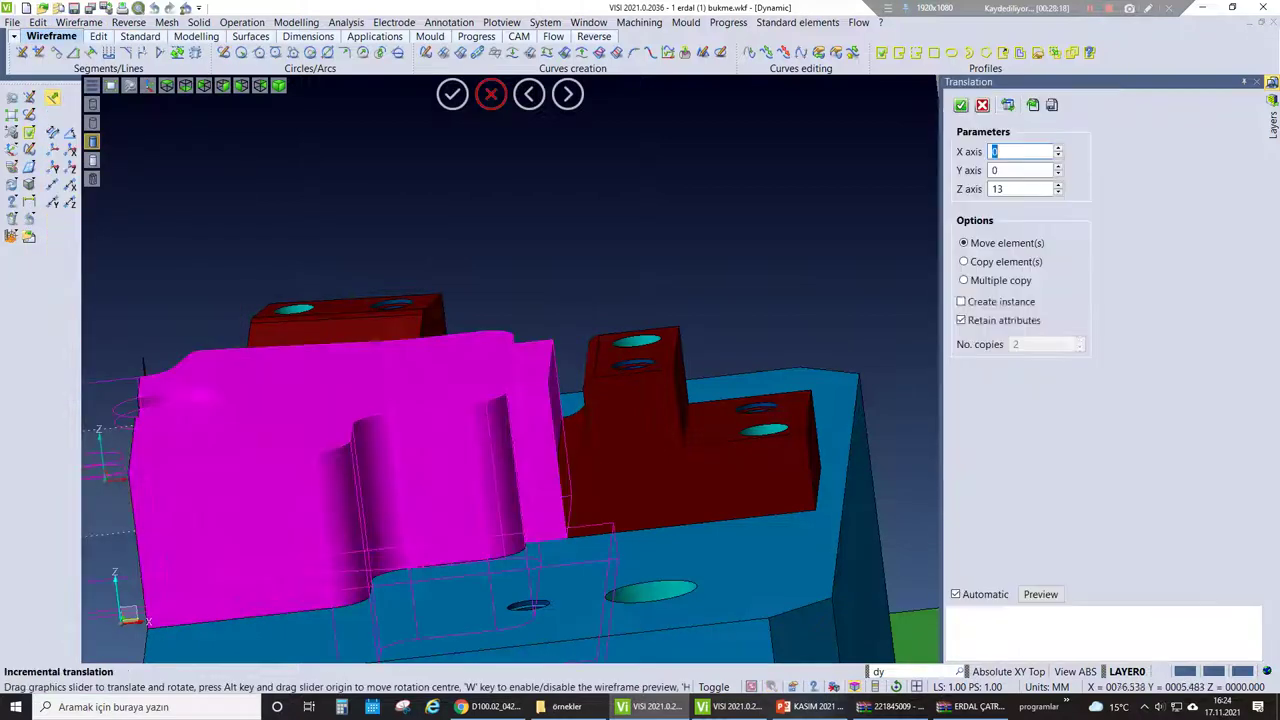
key(Return)
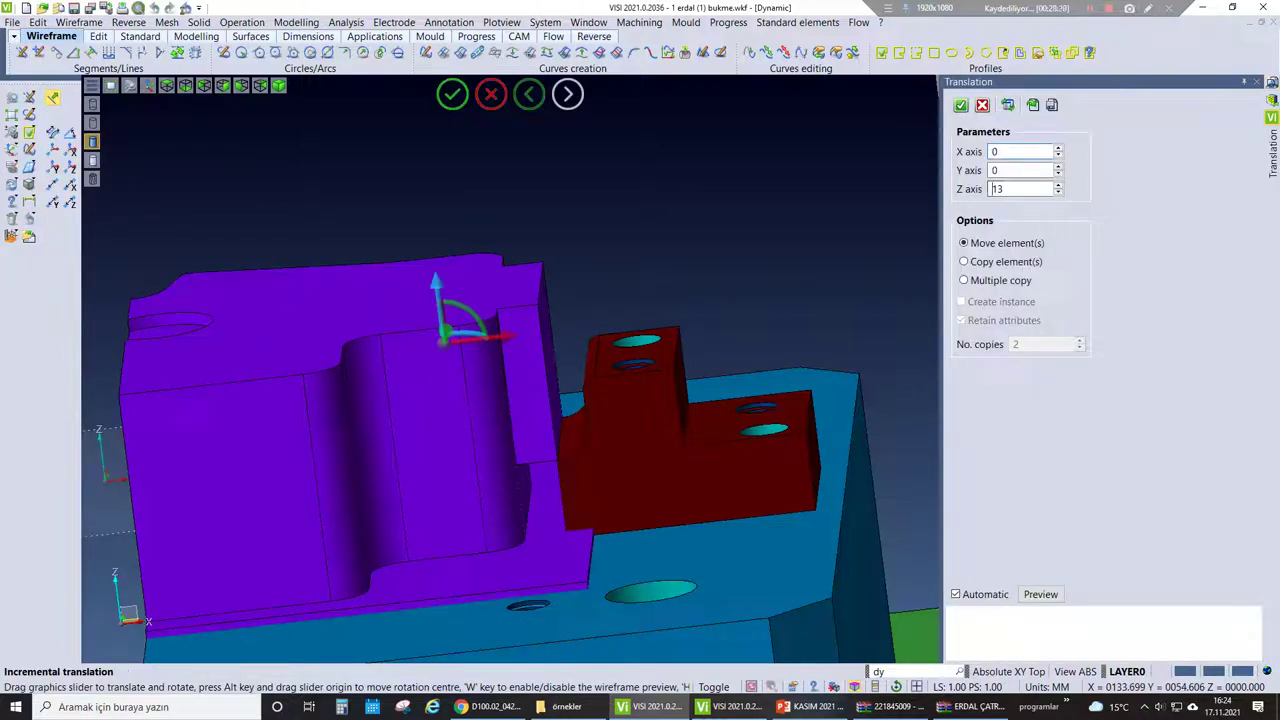
key(Return)
scroll(510, 400, up, 3)
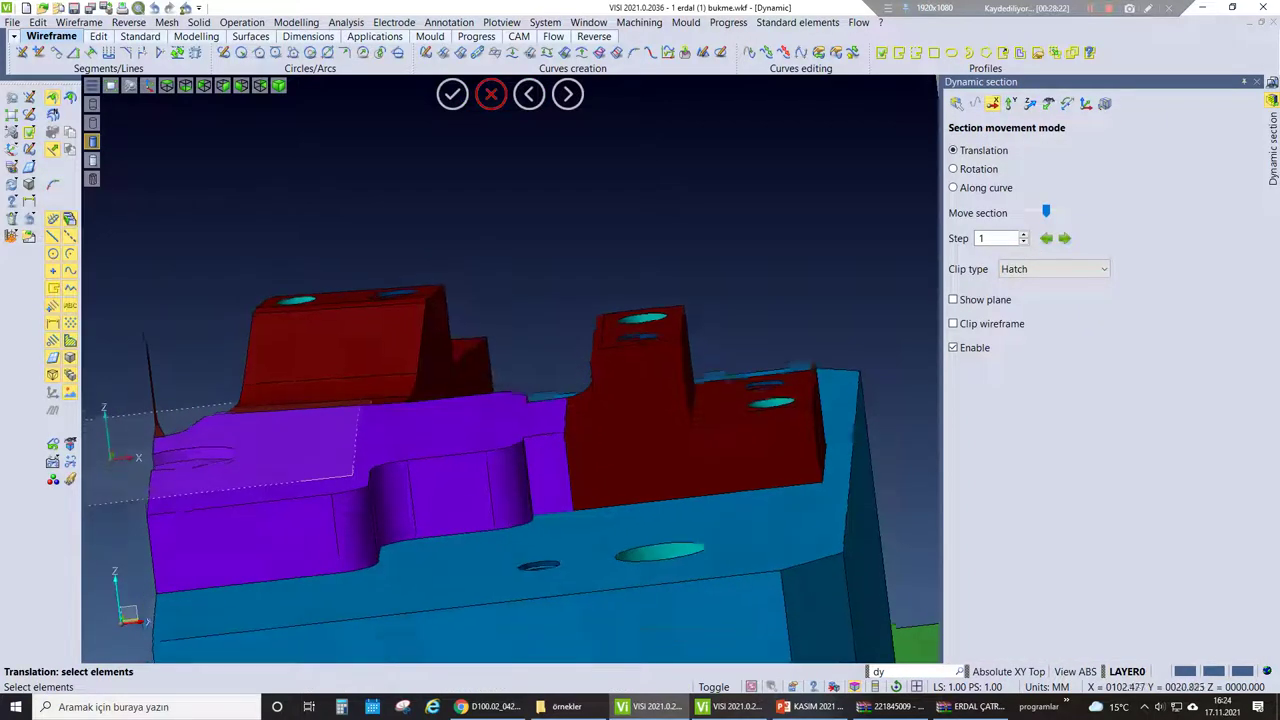
- Show the bent sheet part again and examine how it sits on the extended ejector beside the bending blocks
middle_drag(500, 400, 400, 460)
click(92, 160)
scroll(307, 452, down, 4)
mouse_move(307, 530)
middle_down()
mouse_move(307, 452)
mouse_move(296, 516)
middle_up()
scroll(296, 516, down, 5)
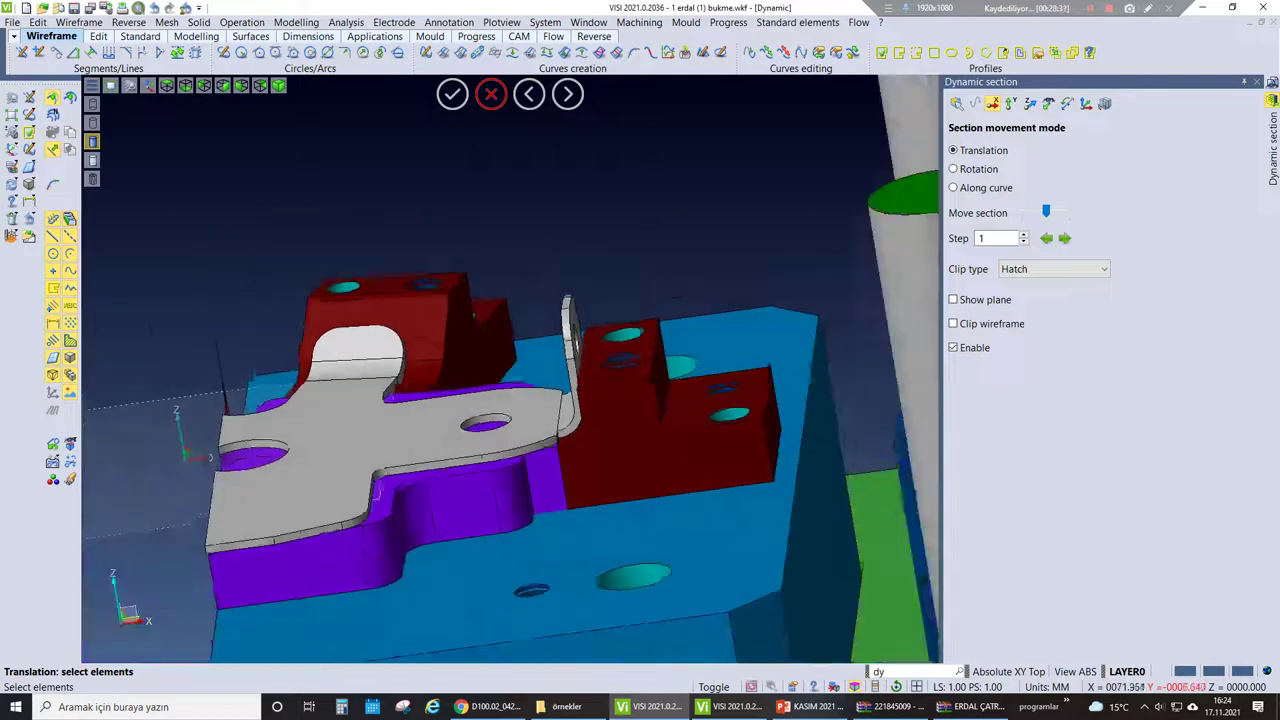
scroll(296, 516, up, 3)
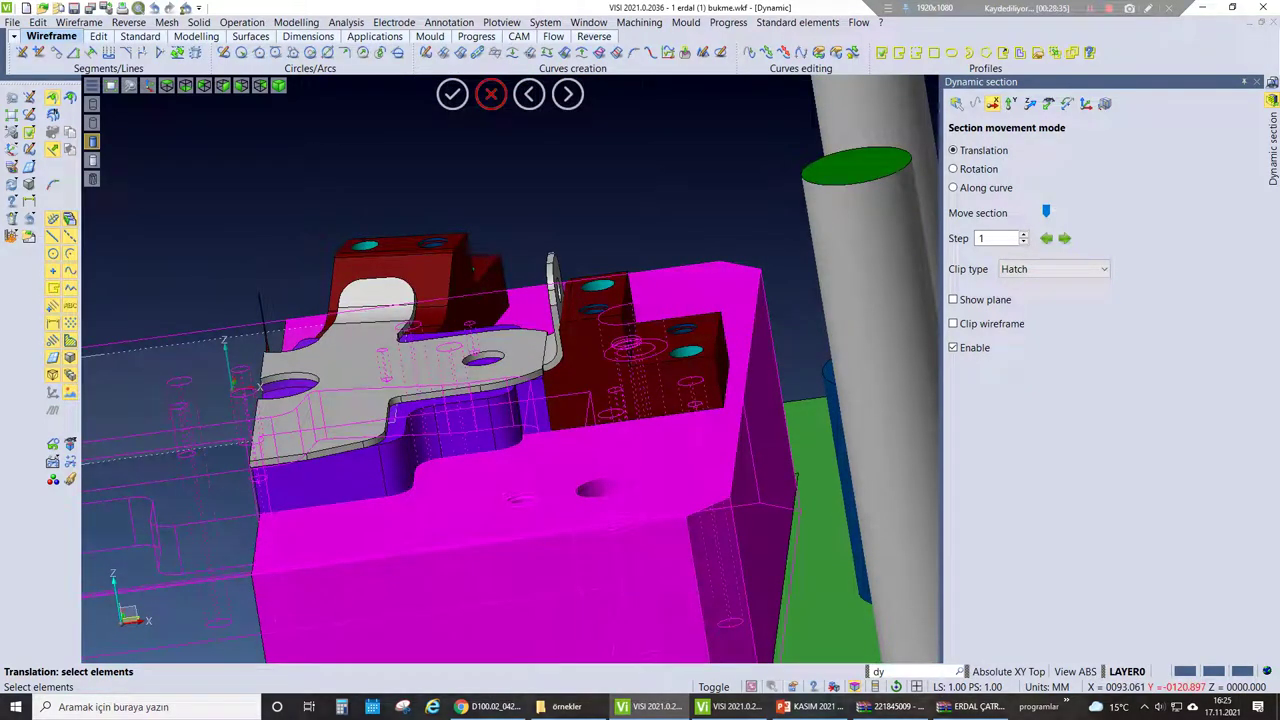
- Translate the purple ejector 13 mm up along the Z axis
scroll(500, 400, down, 3)
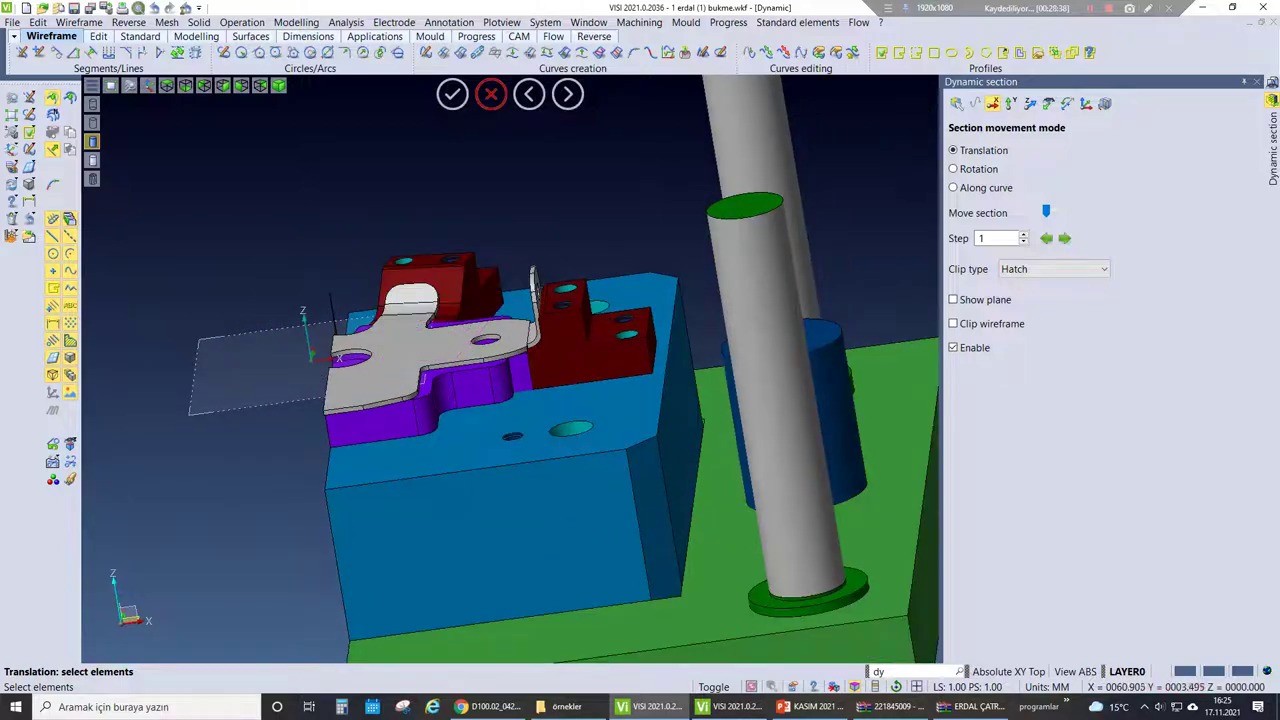
mouse_move(500, 400)
middle_down()
mouse_move(460, 360)
mouse_move(445, 315)
mouse_move(430, 375)
middle_up()
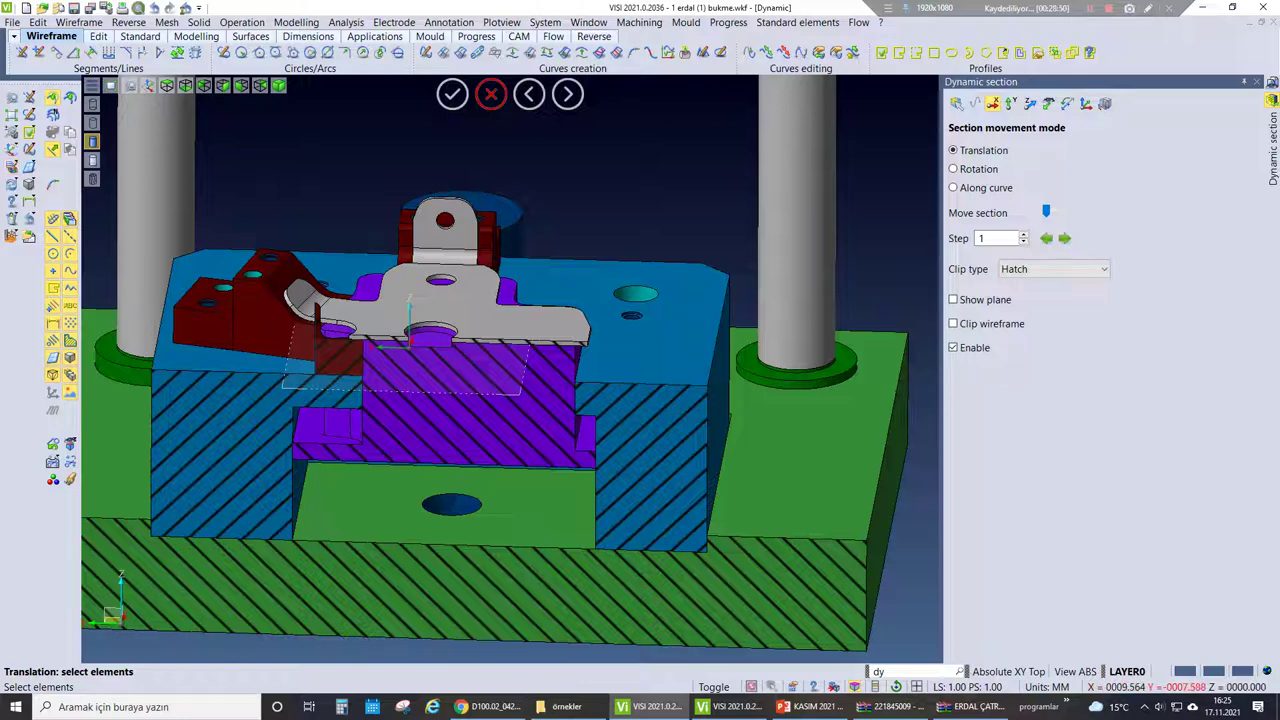
click(430, 340)
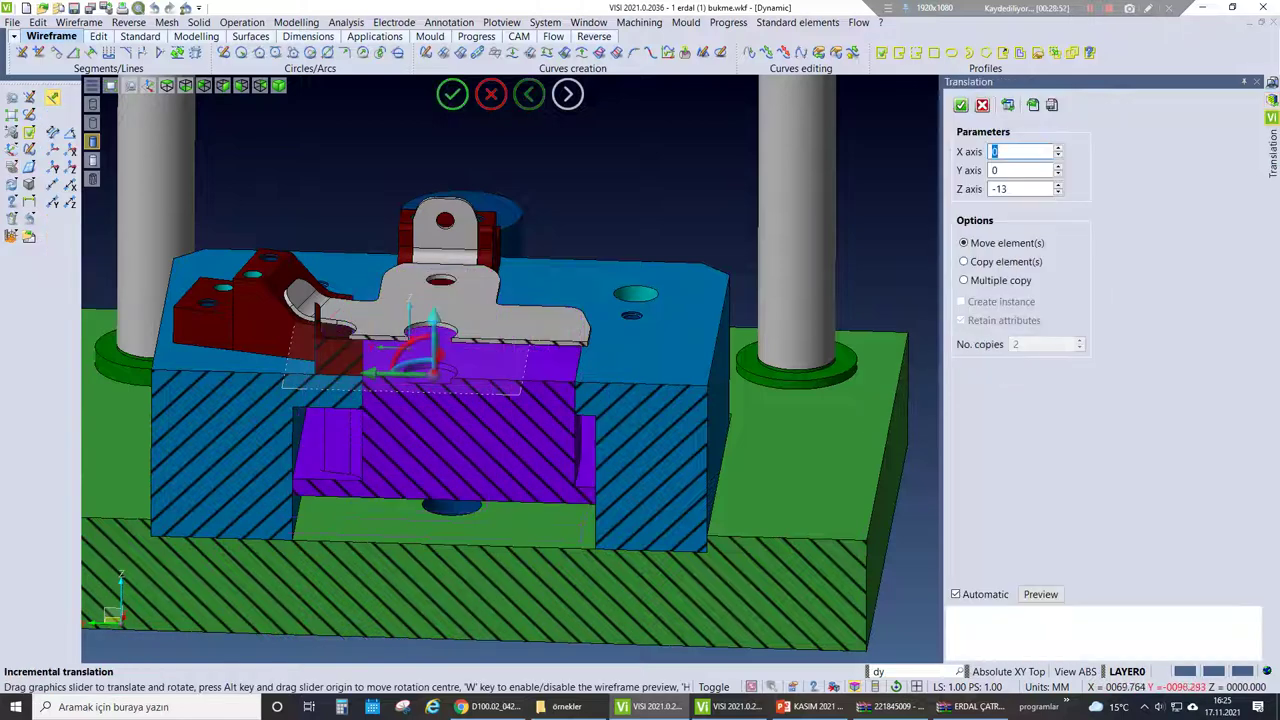
click(1020, 189)
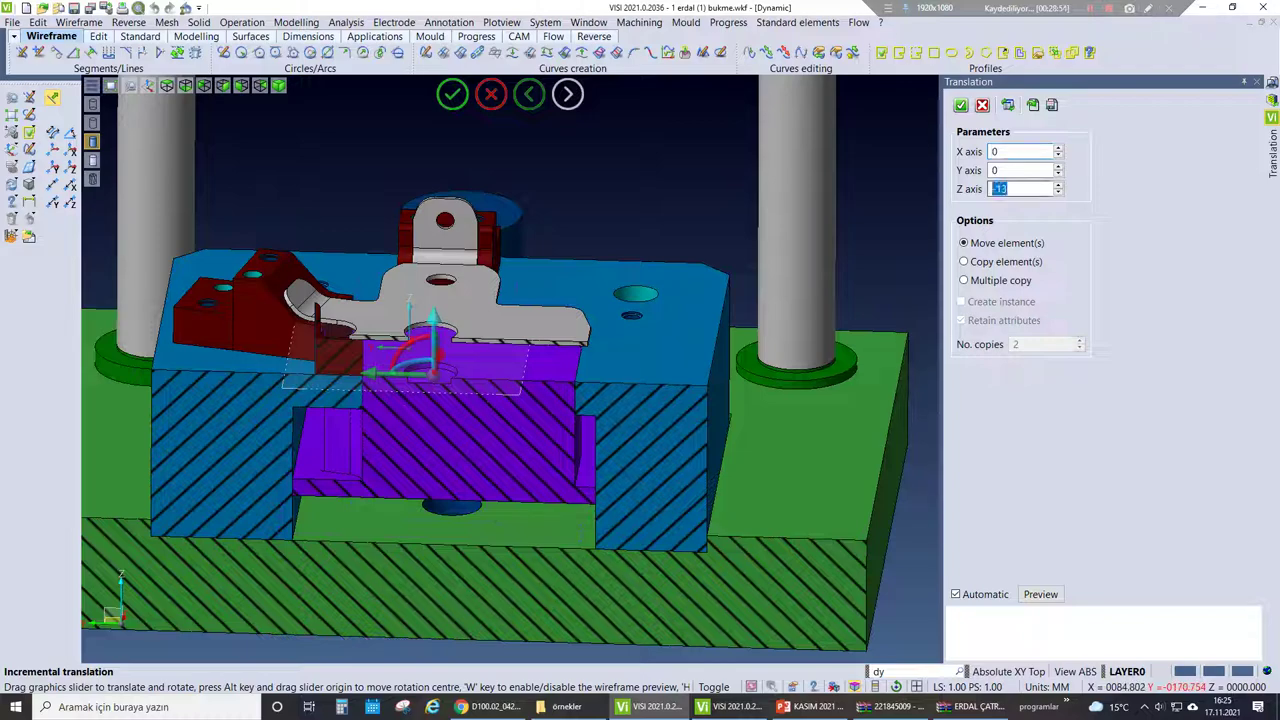
text(13)
key(Return)
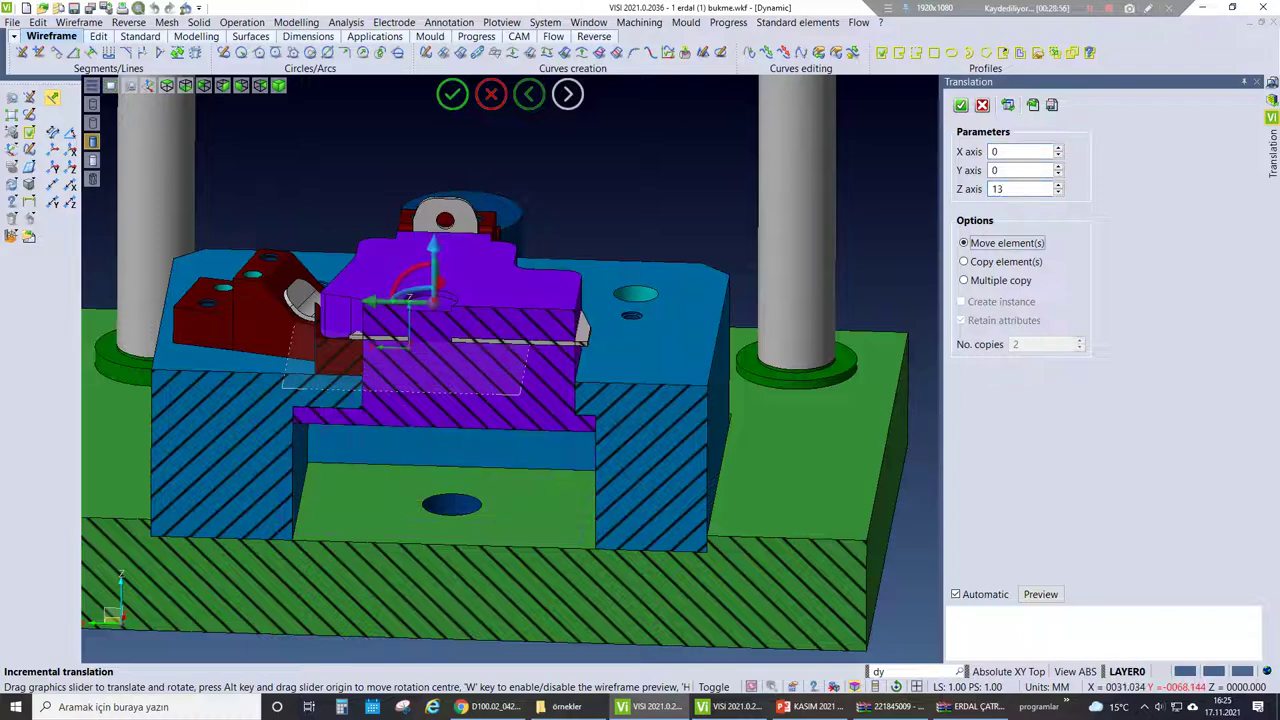
key(Return)
scroll(510, 370, up, 3)
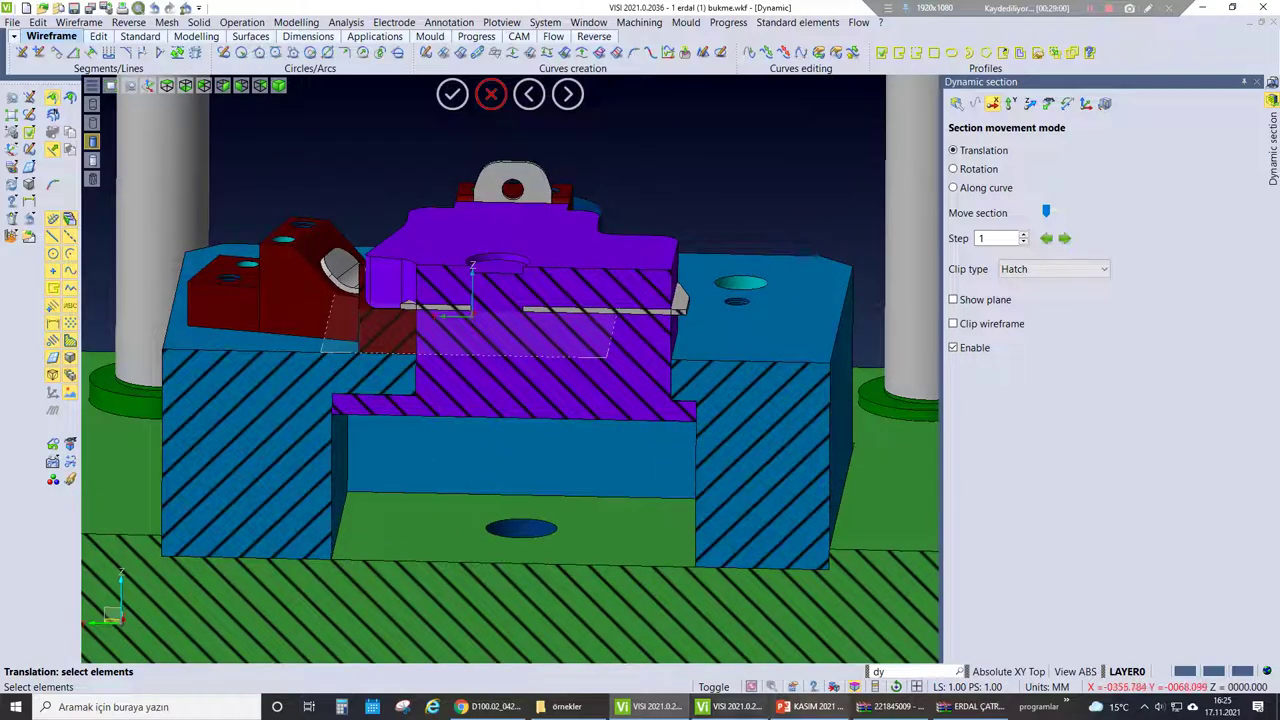
- Switch to the Delta Kalıp page in Chrome and examine the D100.02_04200 gas spring's drawing, force diagram and stroke table
click(490, 706)
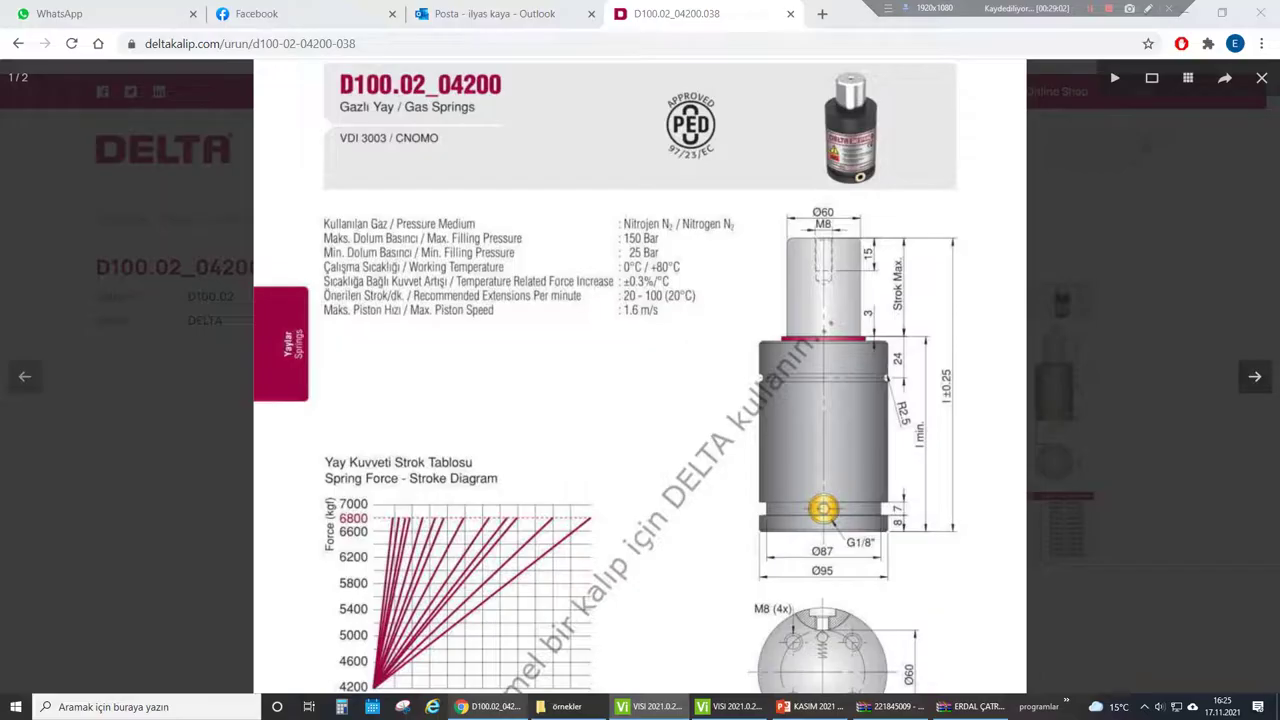
key(Right)
key(Left)
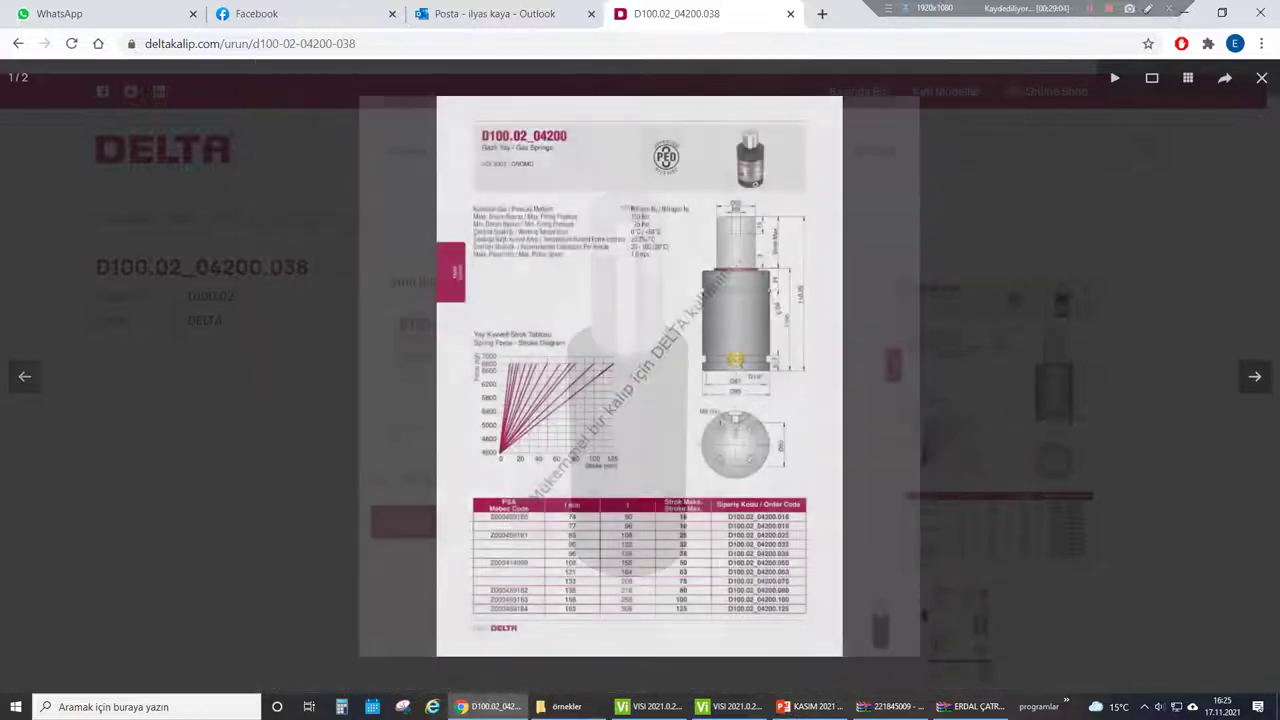
scroll(640, 420, up, 2)
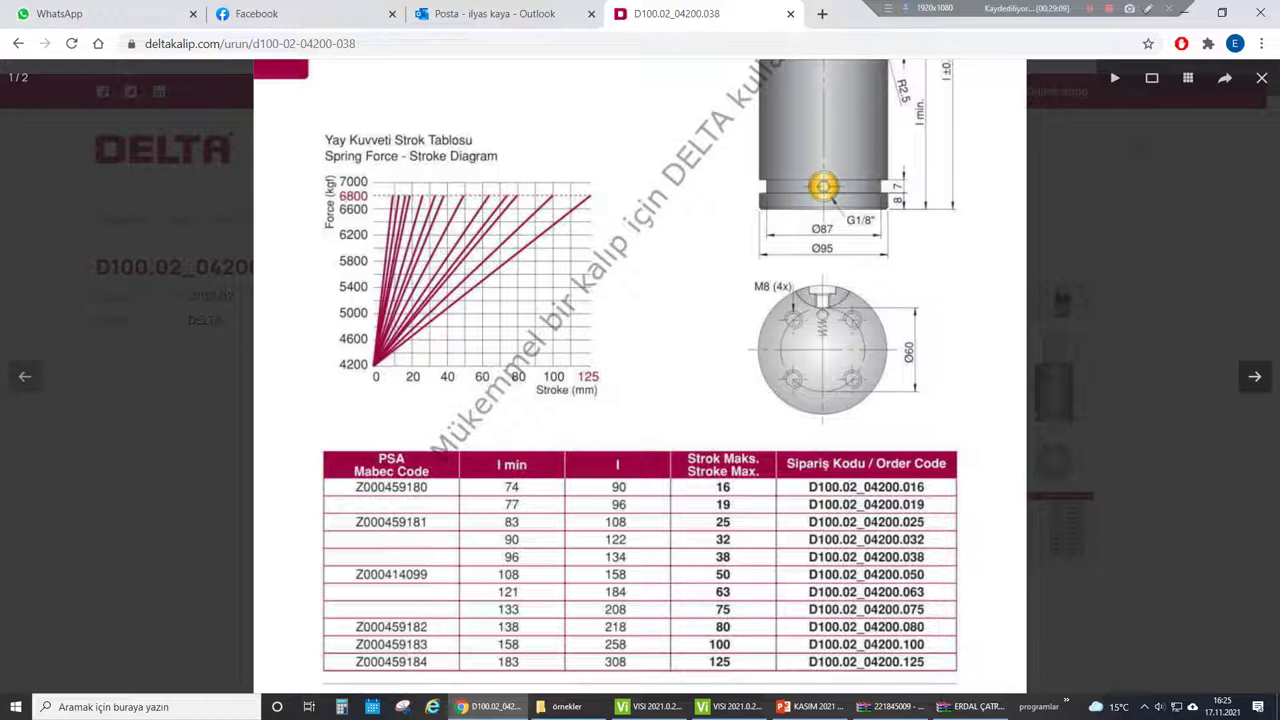
scroll(640, 376, down, 2)
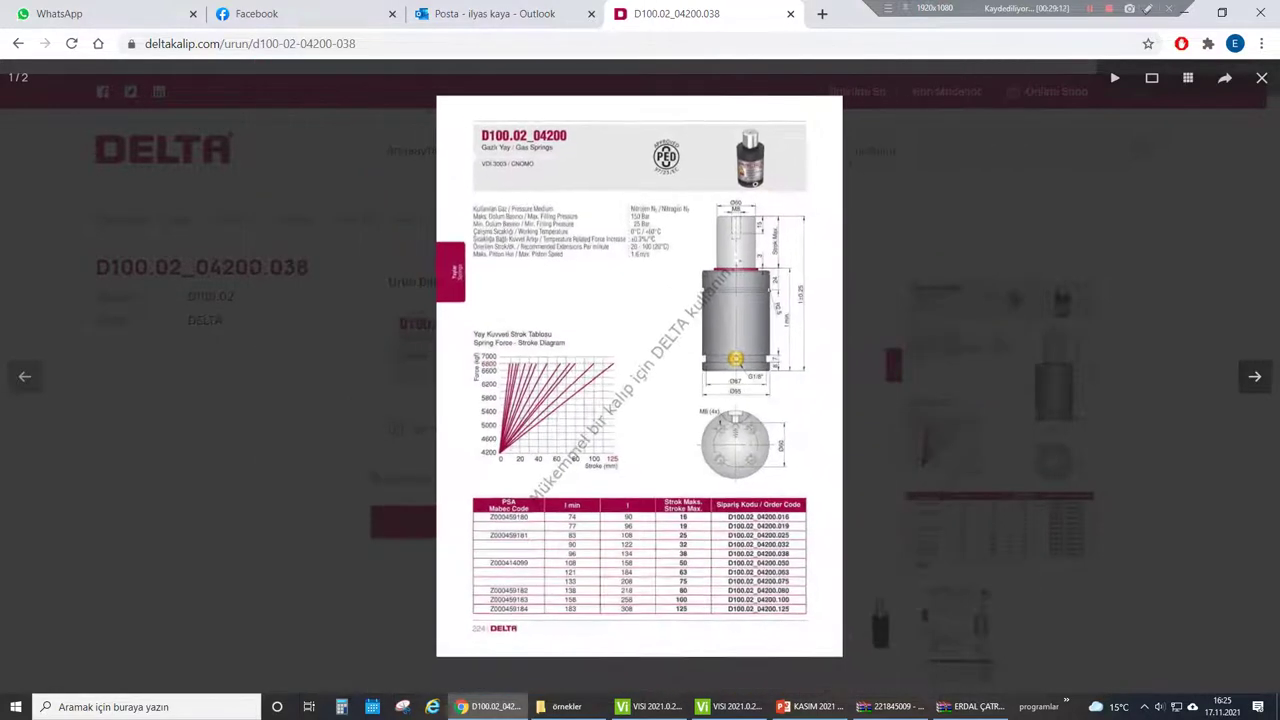
key(Escape)
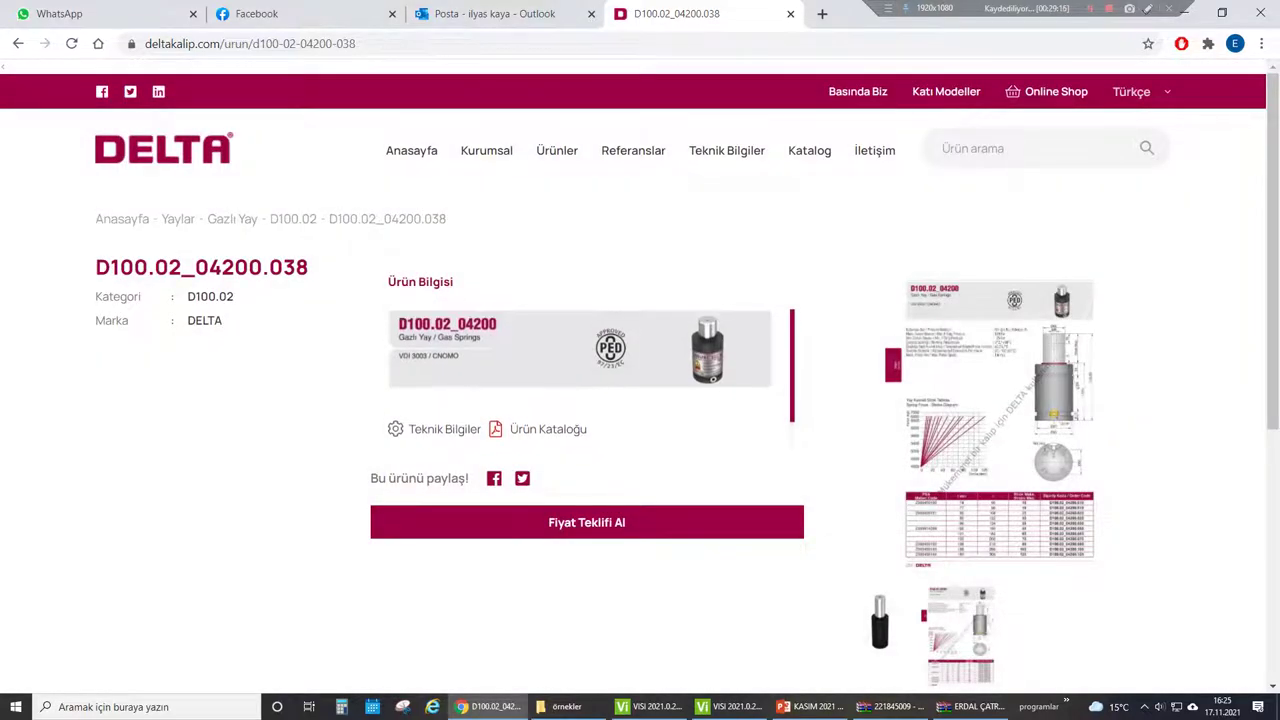
- Return to the product search and search the Delta Kalıp site for "yay"
key(alt+Left)
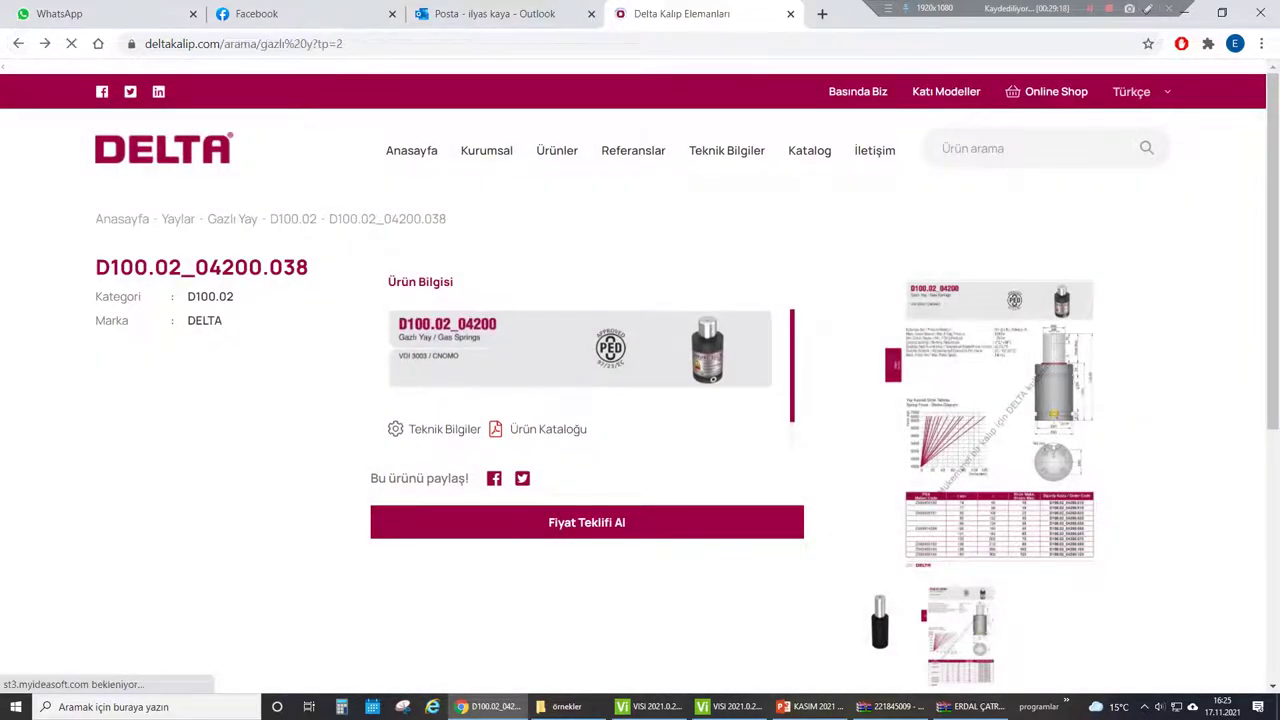
scroll(605, 480, up, 3)
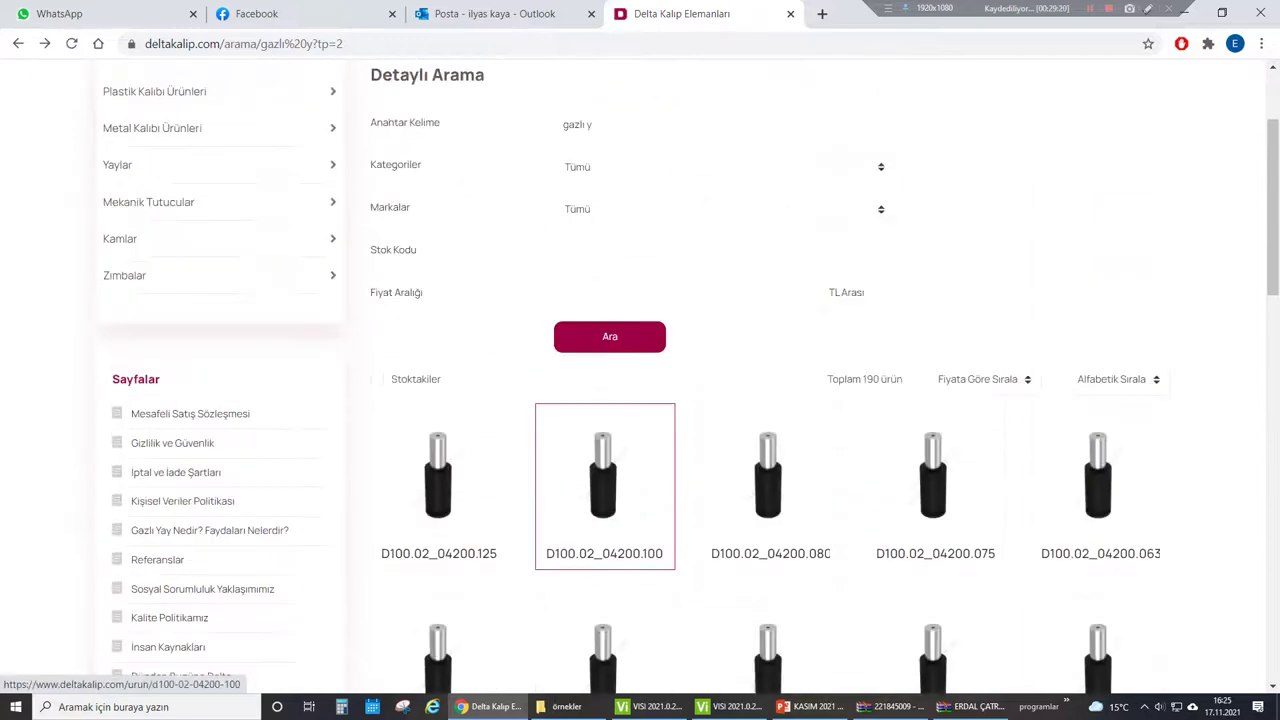
scroll(640, 380, up, 1)
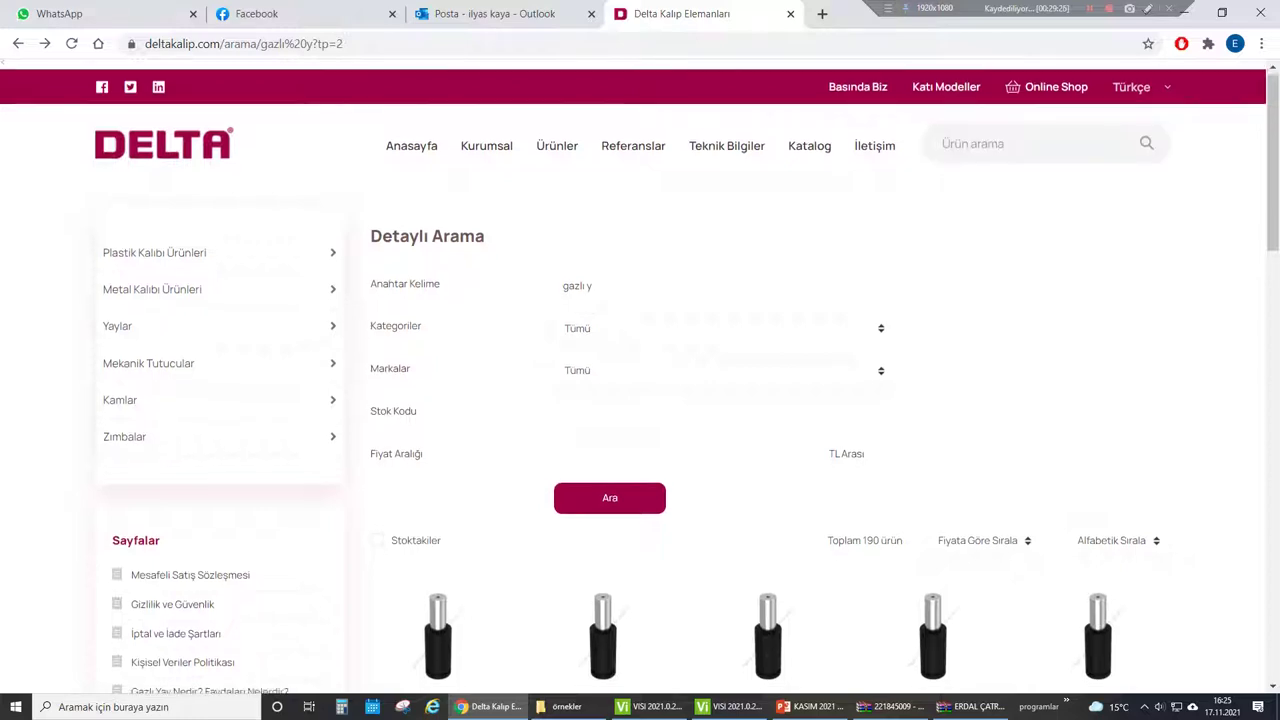
scroll(640, 380, down, 1)
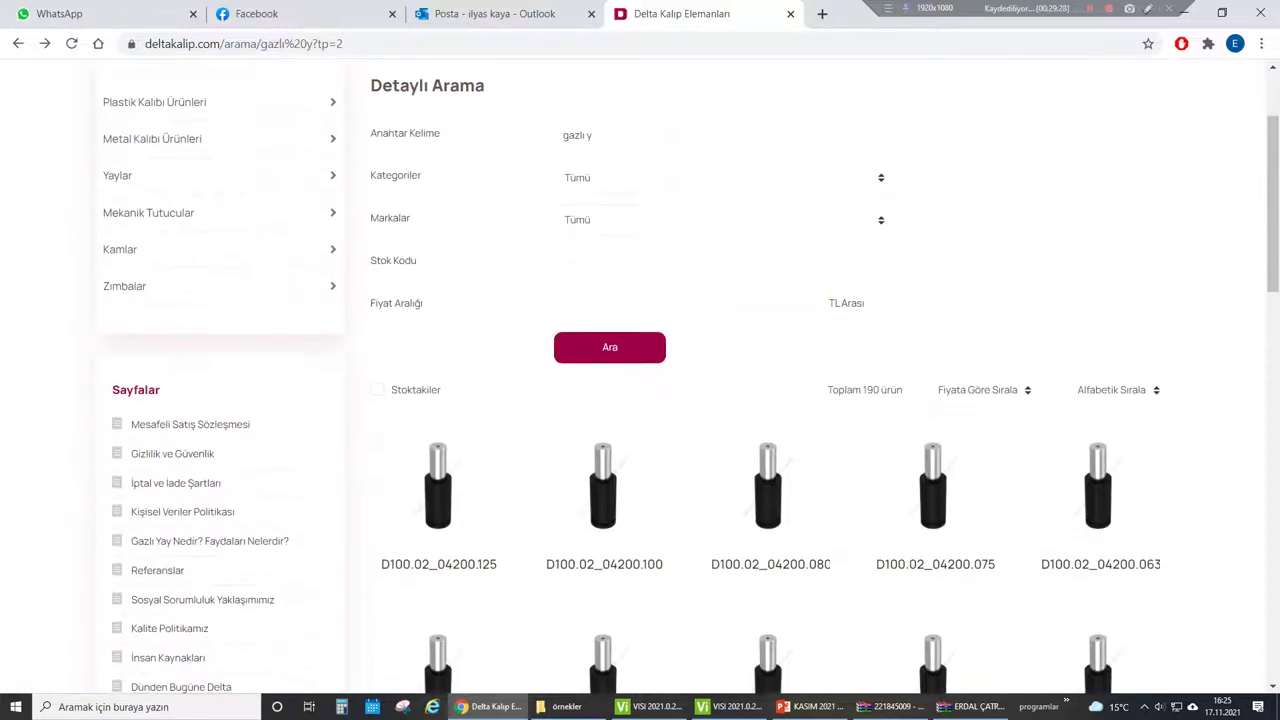
scroll(640, 380, up, 1)
click(1000, 148)
text(yay)
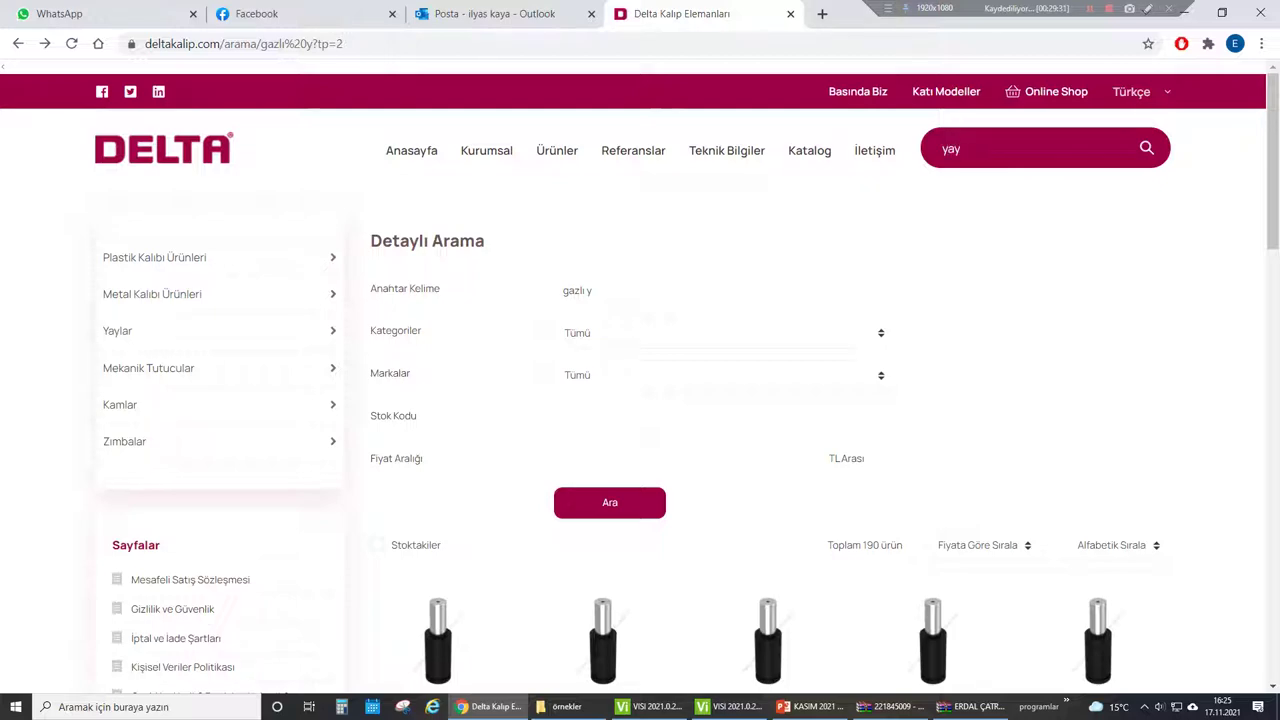
key(Return)
- Browse the spring search results through page 4 to find the blue coil springs
scroll(605, 480, down, 3)
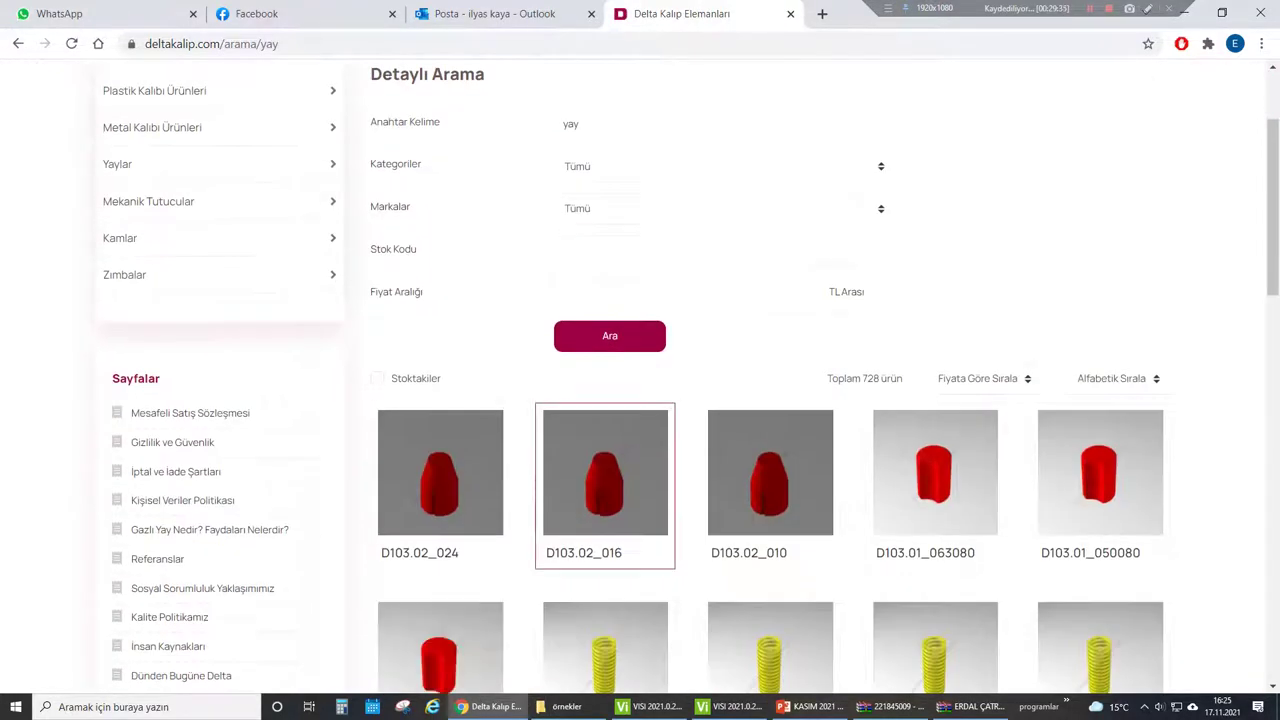
scroll(605, 470, down, 4)
scroll(770, 490, down, 7)
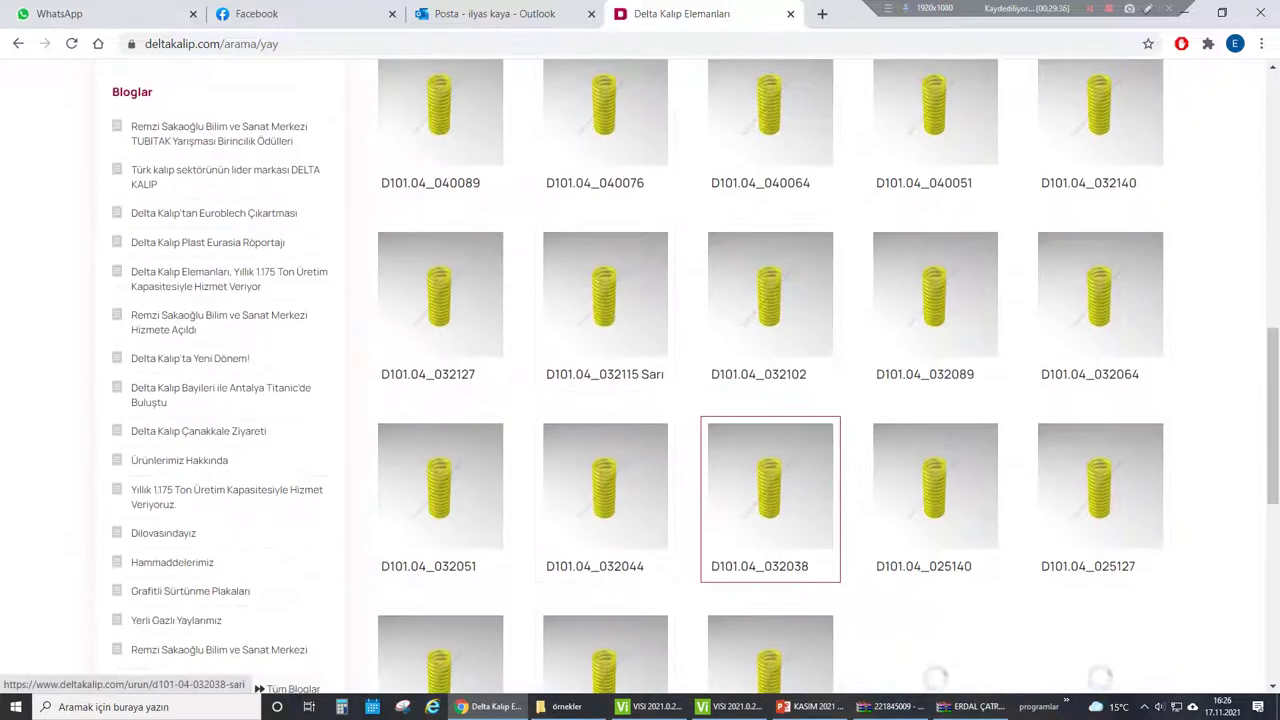
scroll(770, 490, down, 8)
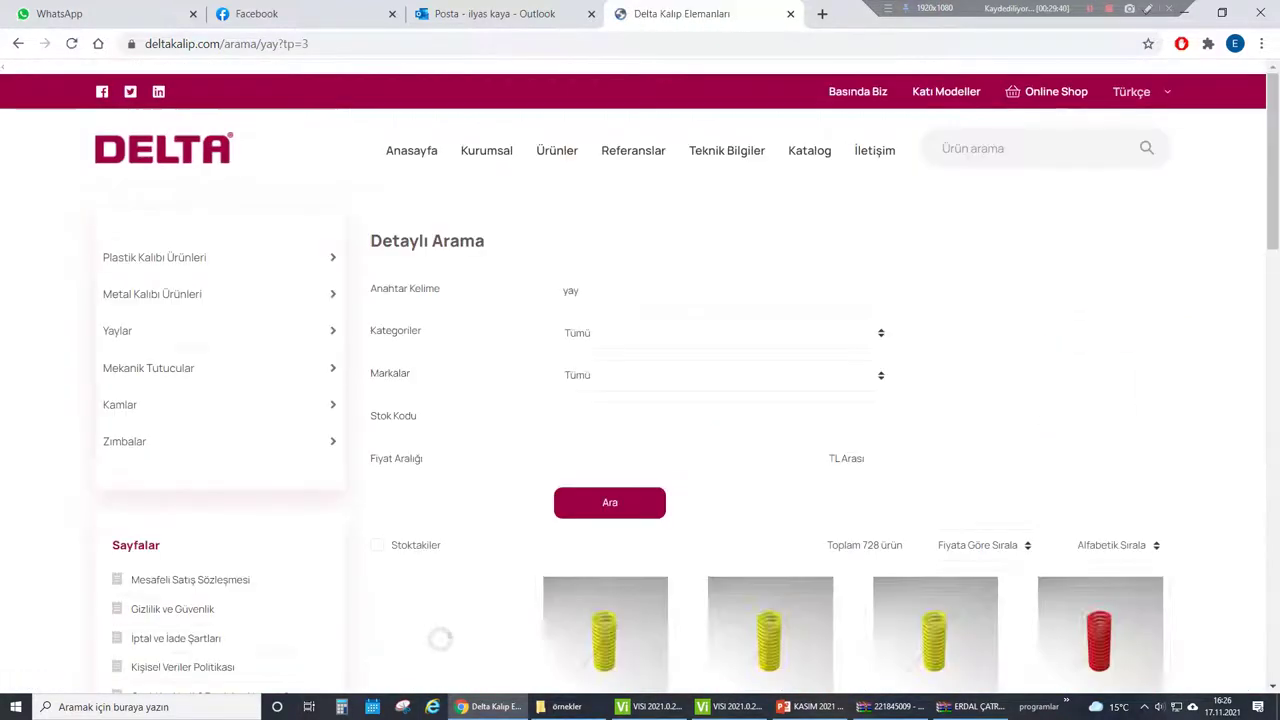
scroll(748, 336, down, 5)
scroll(770, 320, down, 18)
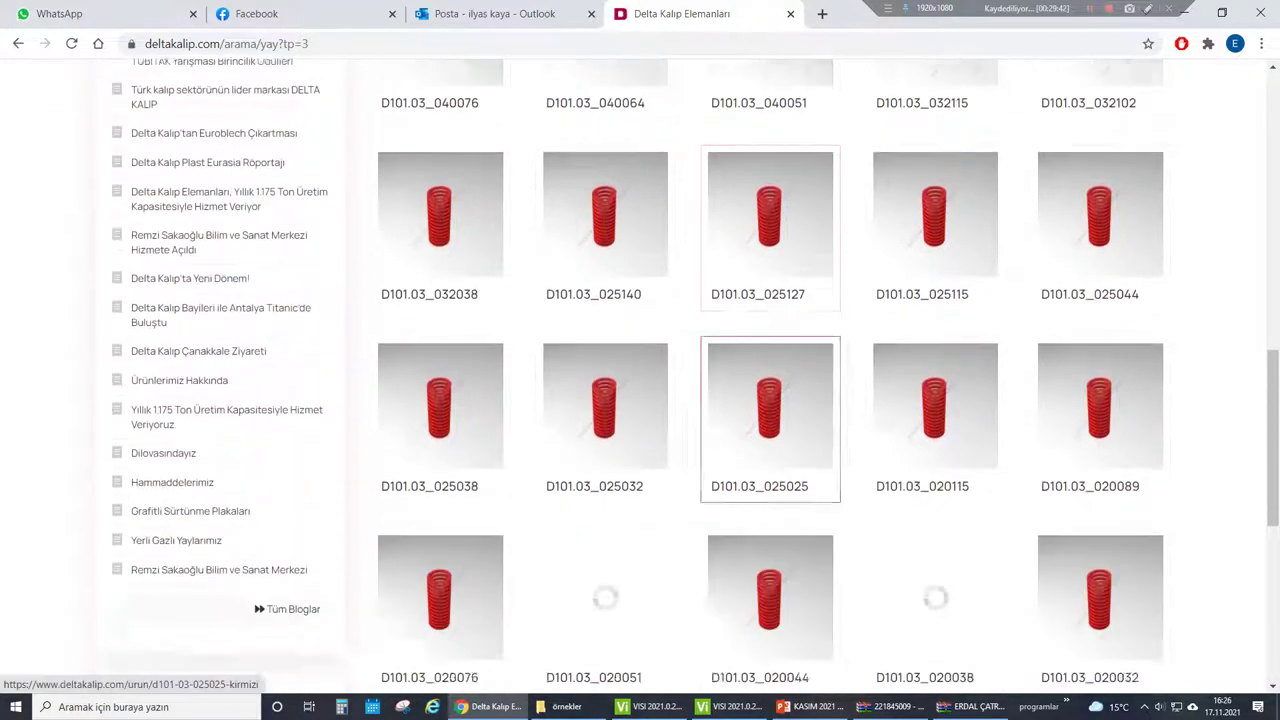
scroll(791, 366, up, 3)
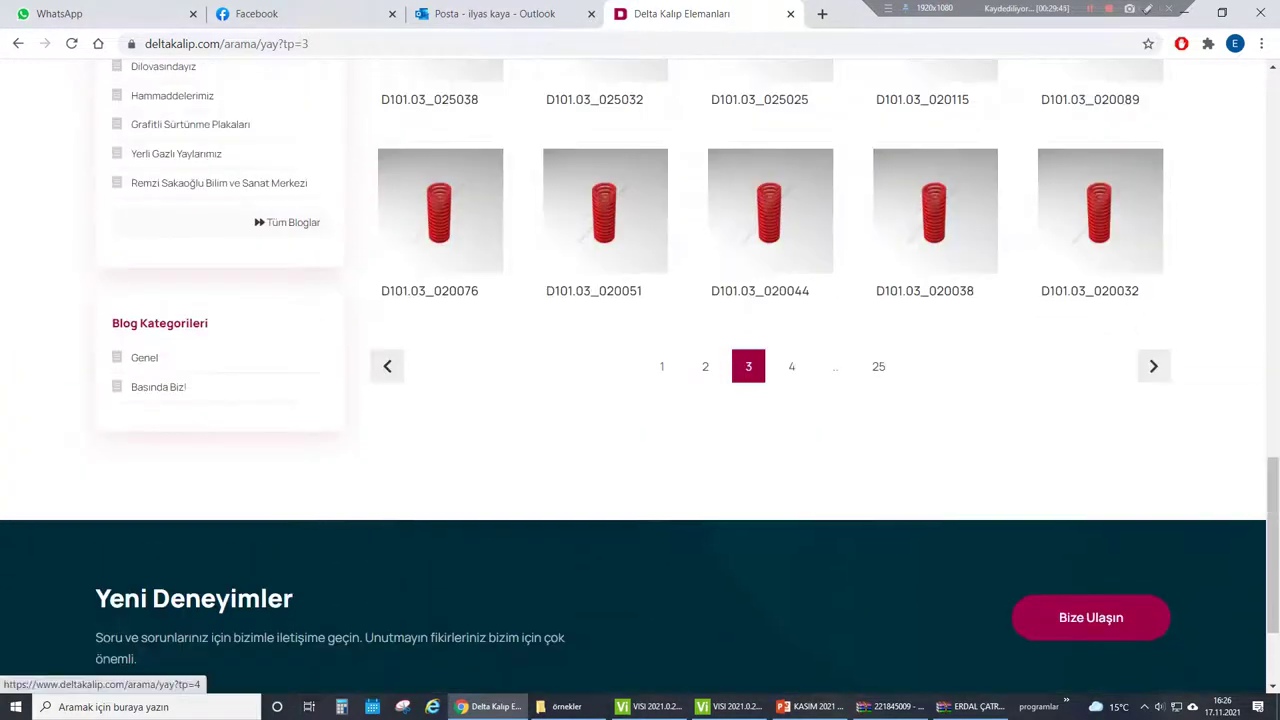
click(791, 366)
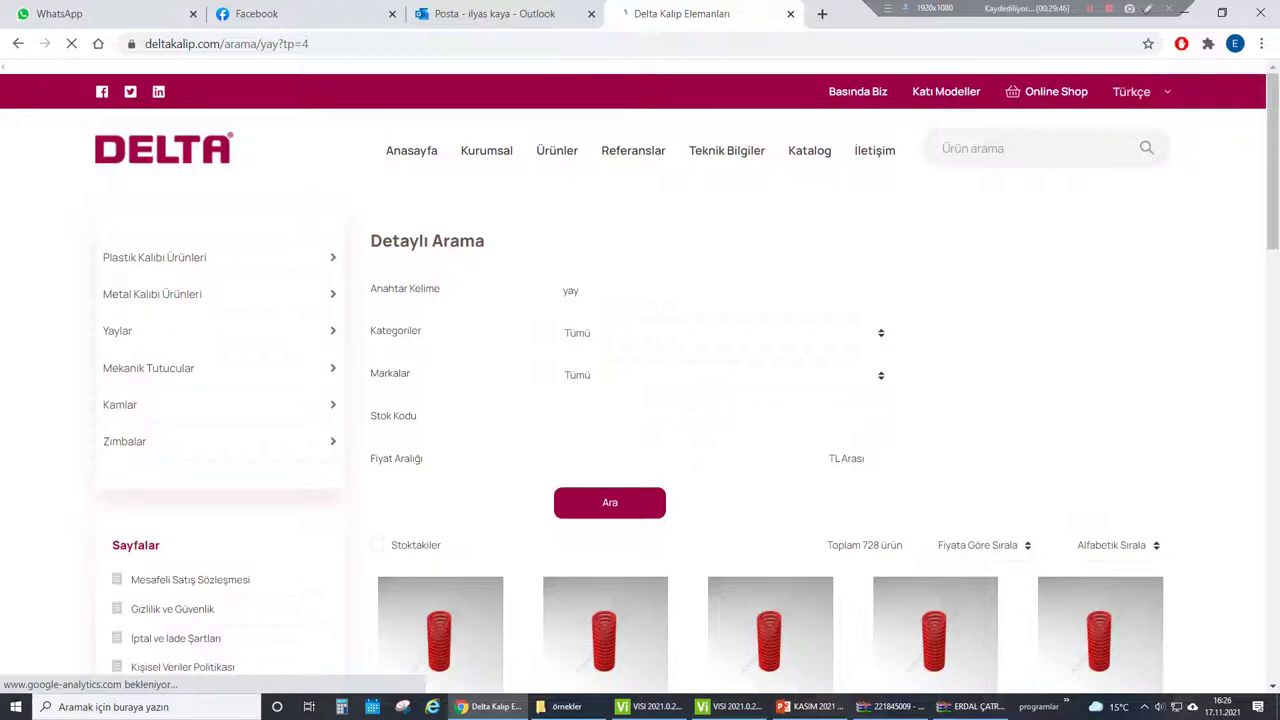
scroll(770, 470, down, 7)
scroll(770, 470, down, 4)
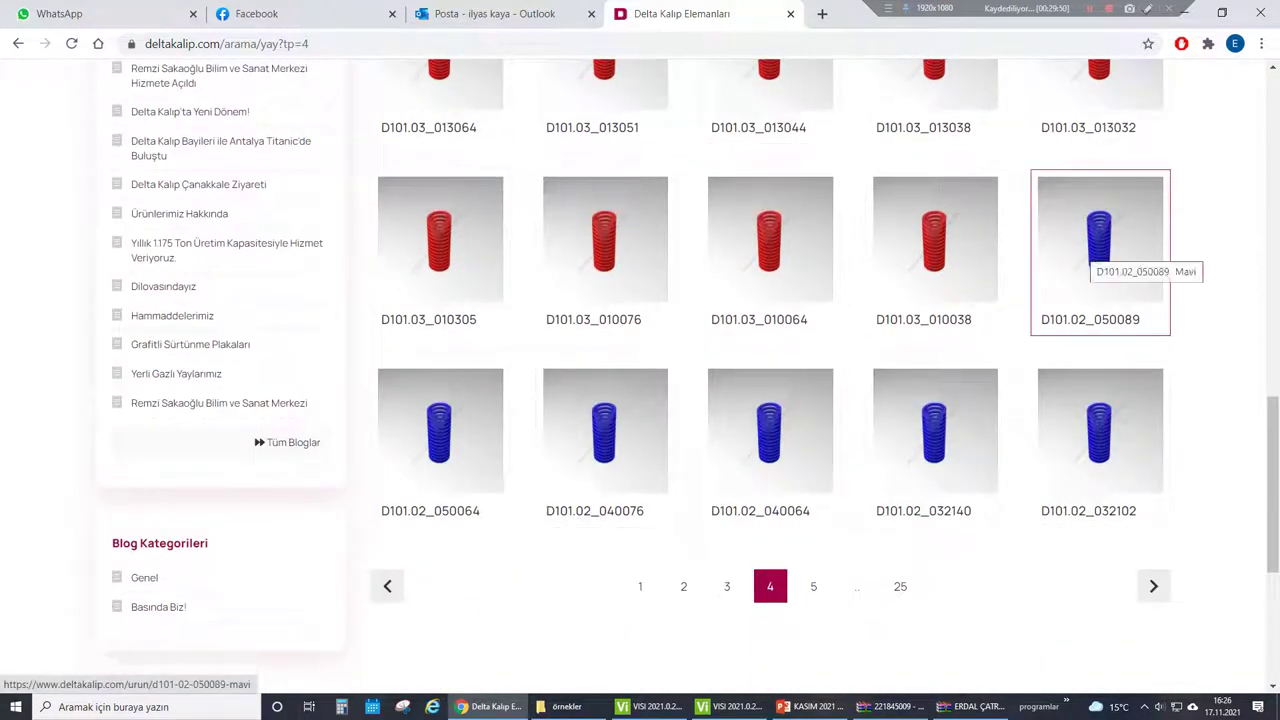
- Open the blue spring D101.02_050089 Mavi and examine its load and deflection table
click(1097, 255)
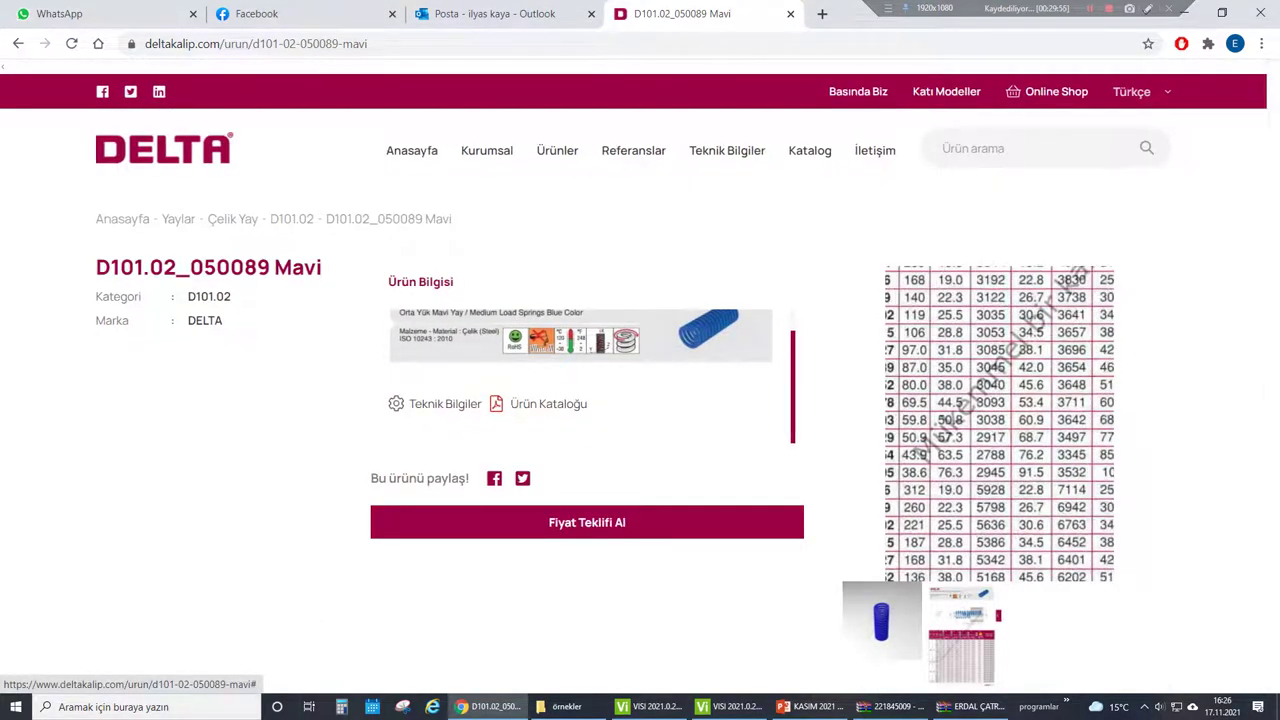
click(1000, 420)
click(640, 435)
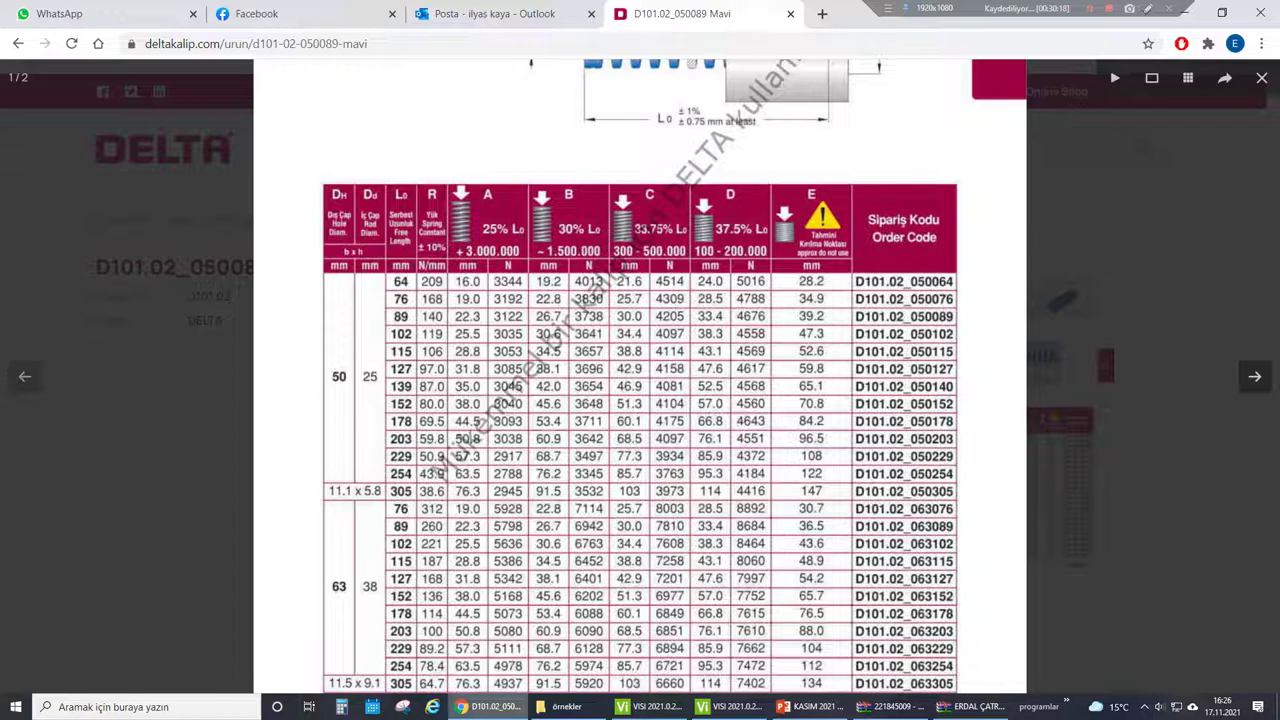
key(Escape)
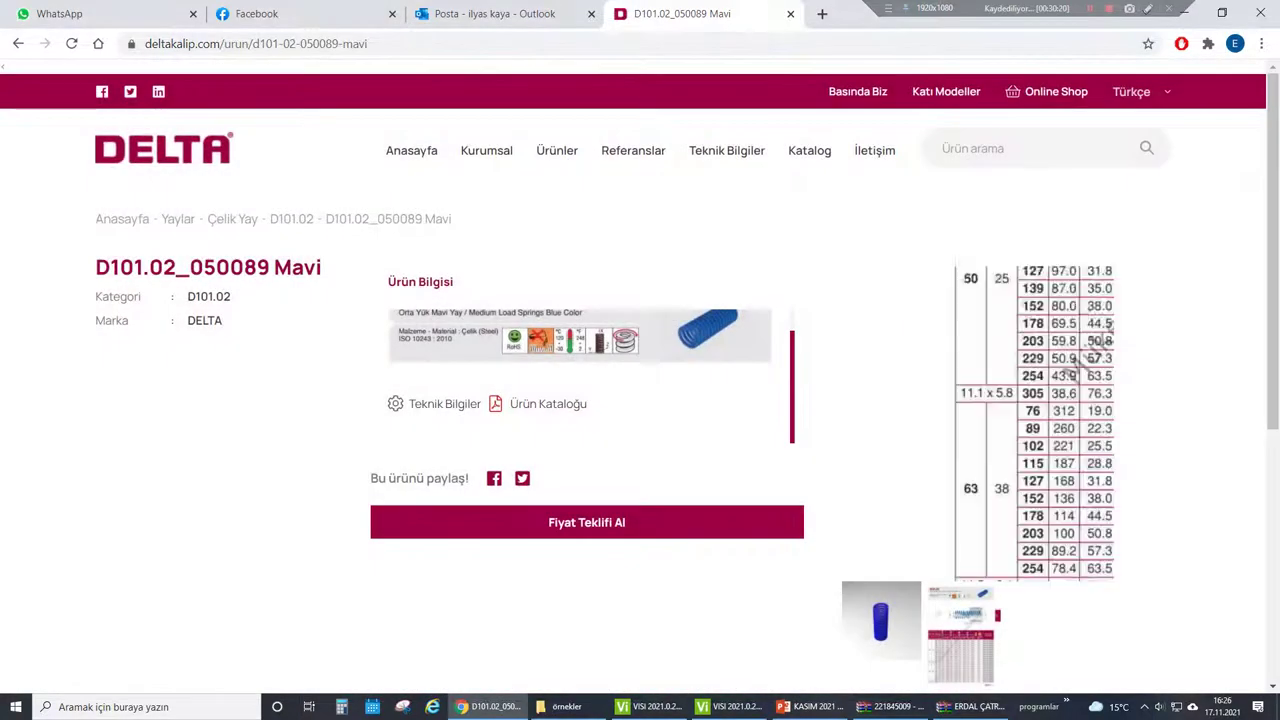
scroll(1000, 470, down, 2)
scroll(1000, 470, up, 2)
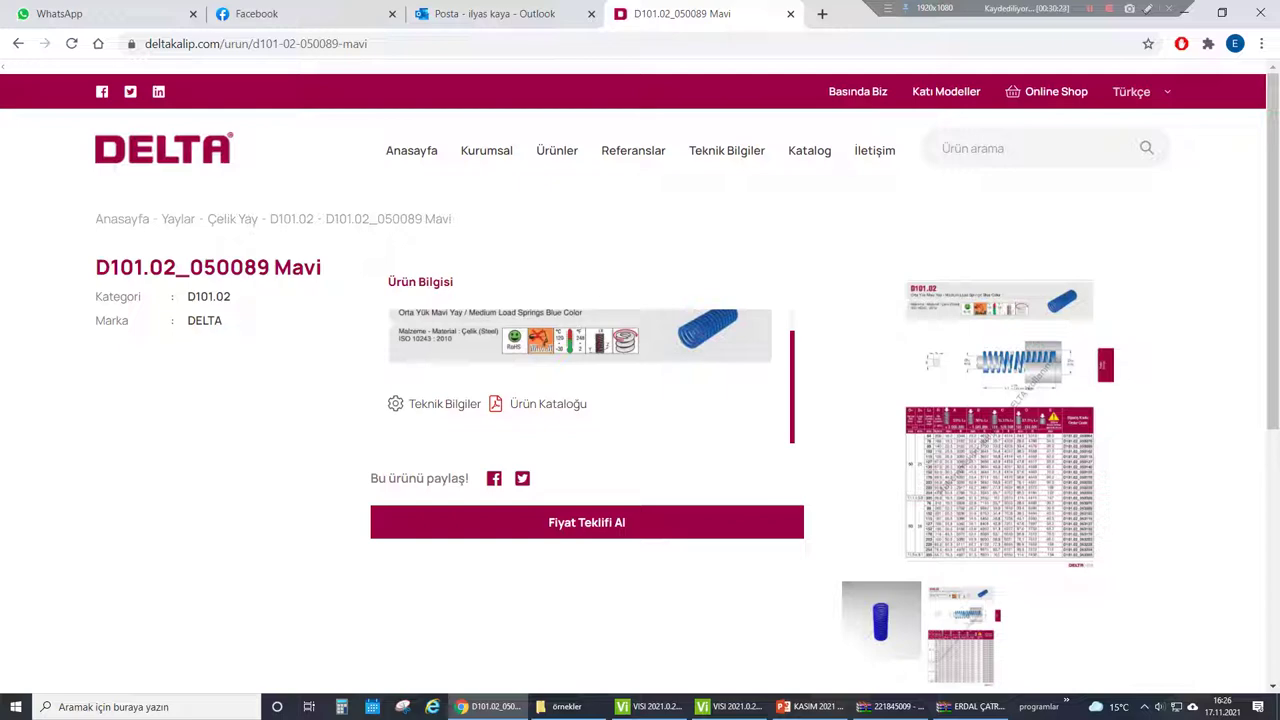
- Go back to the results, open the blue spring D101.02_032102 Mavi and examine its dimension and load table
click(18, 43)
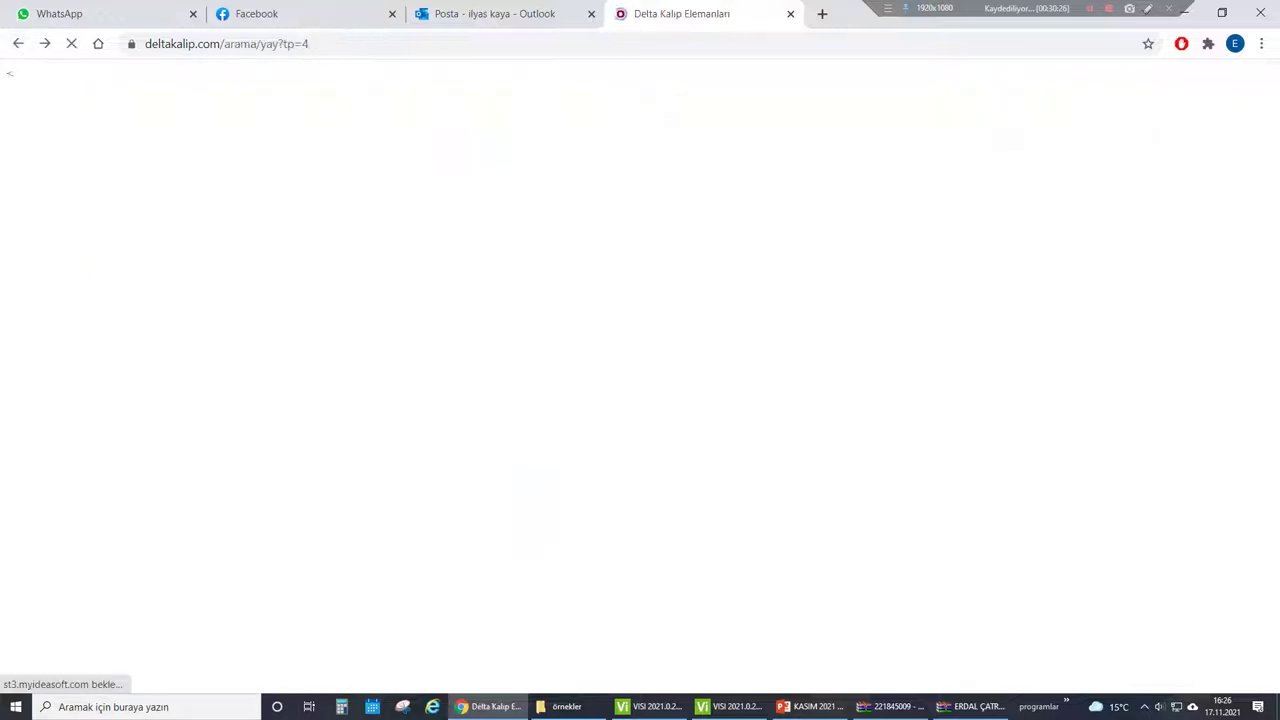
click(1100, 430)
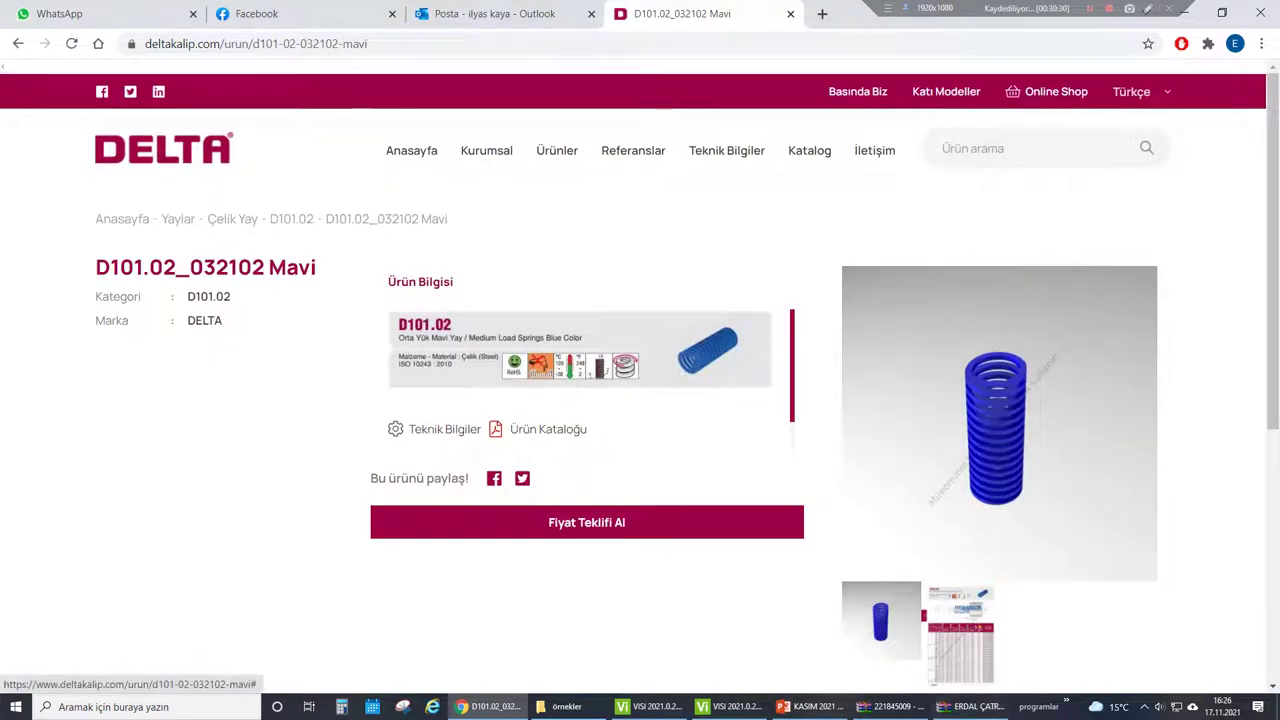
click(960, 635)
click(1000, 425)
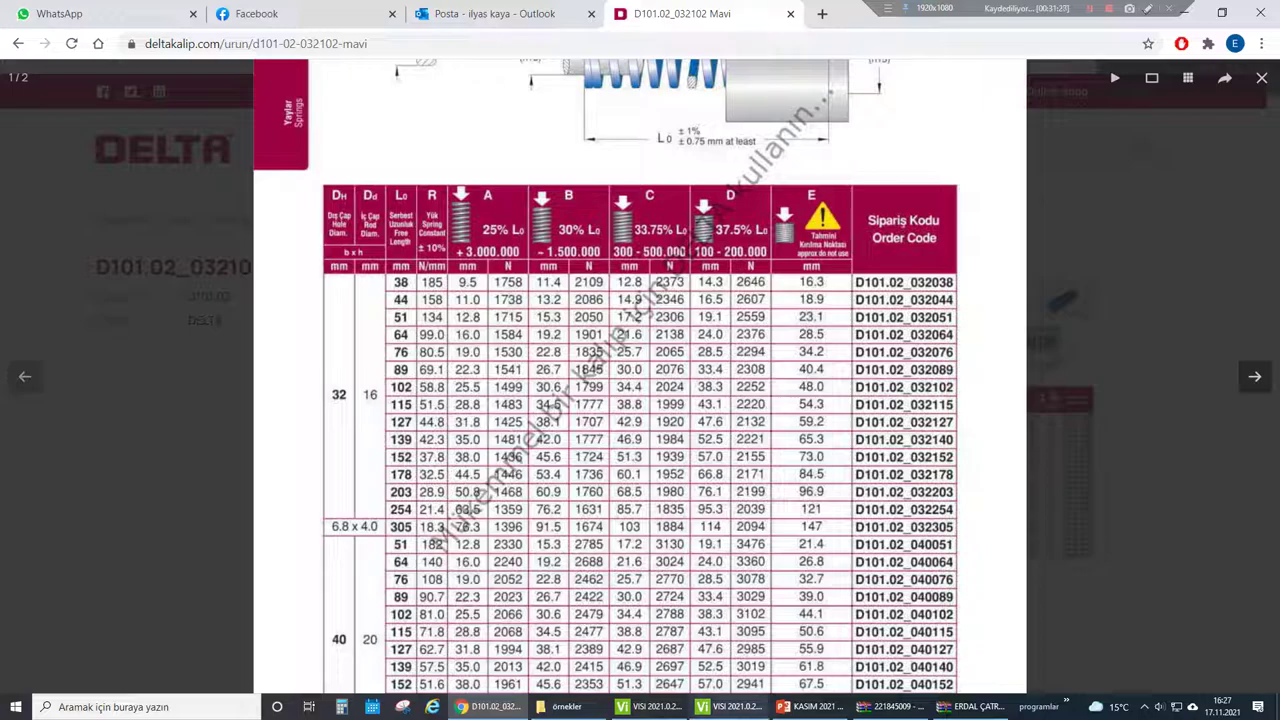
- Switch to the bending die project in VISI and examine the sectioned ejector, the space below it and both die halves
click(730, 706)
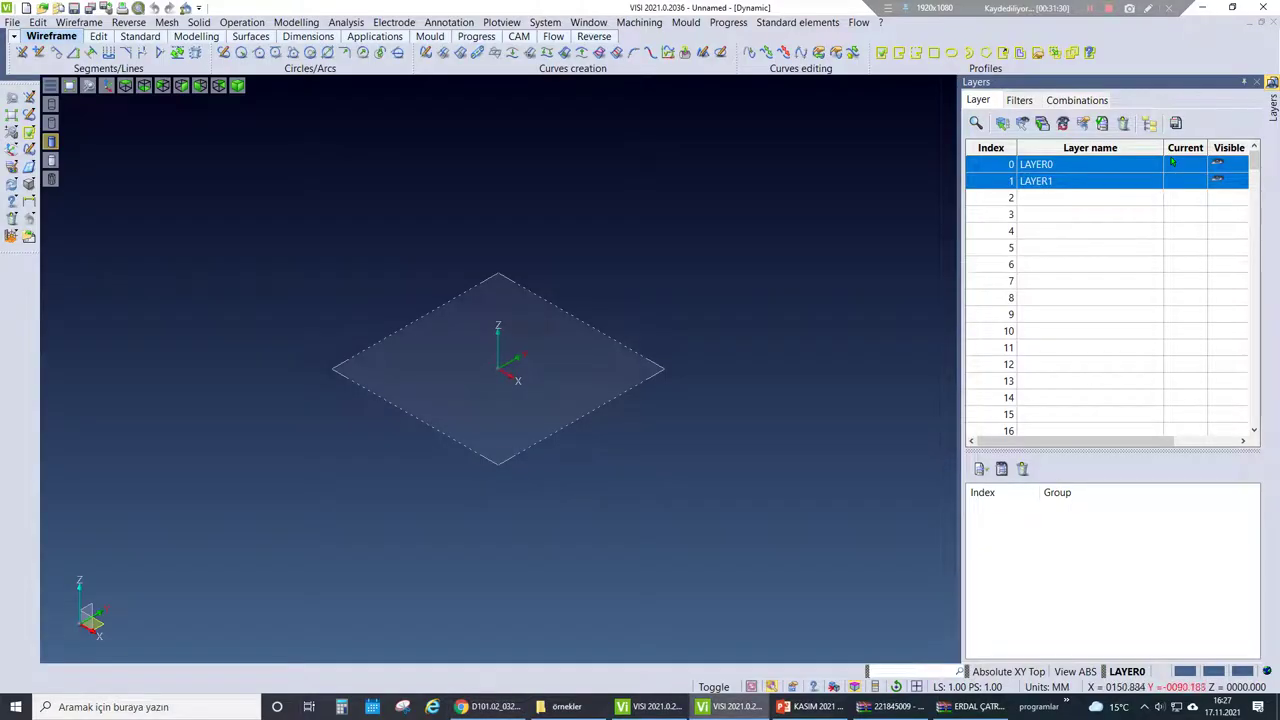
click(652, 706)
click(730, 706)
click(652, 706)
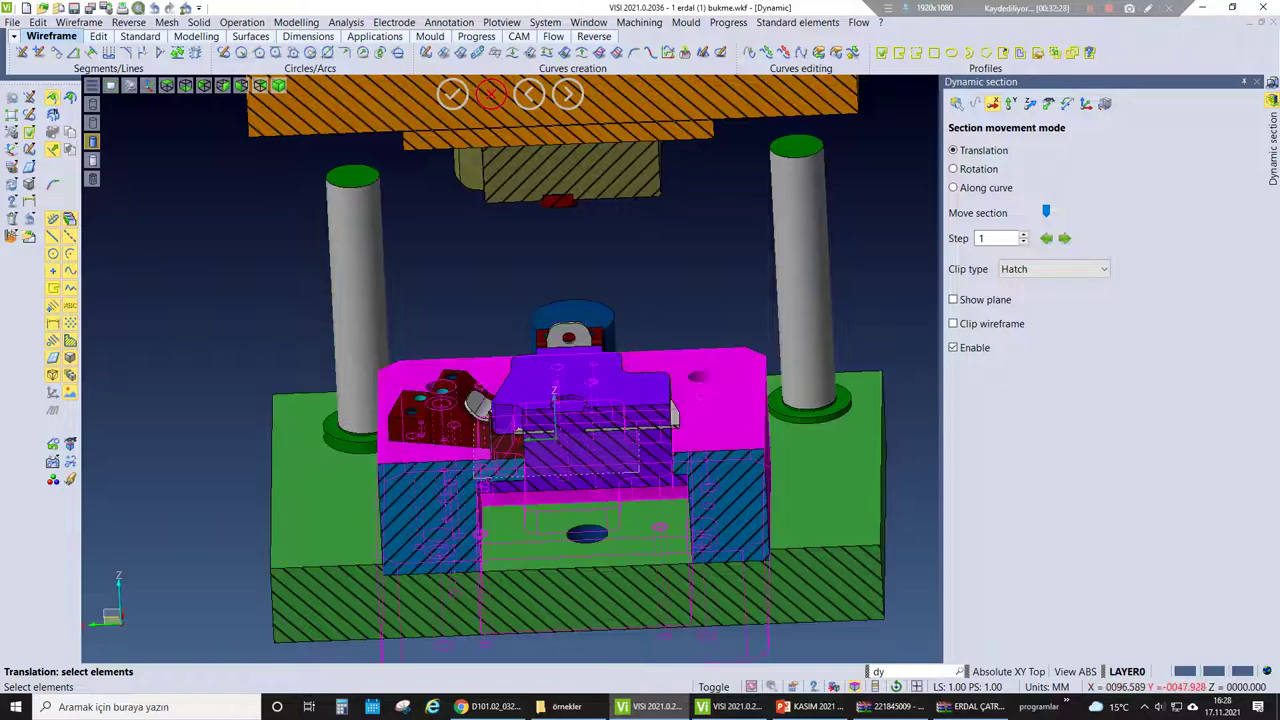
middle_drag(560, 480, 560, 420)
middle_drag(675, 383, 678, 405)
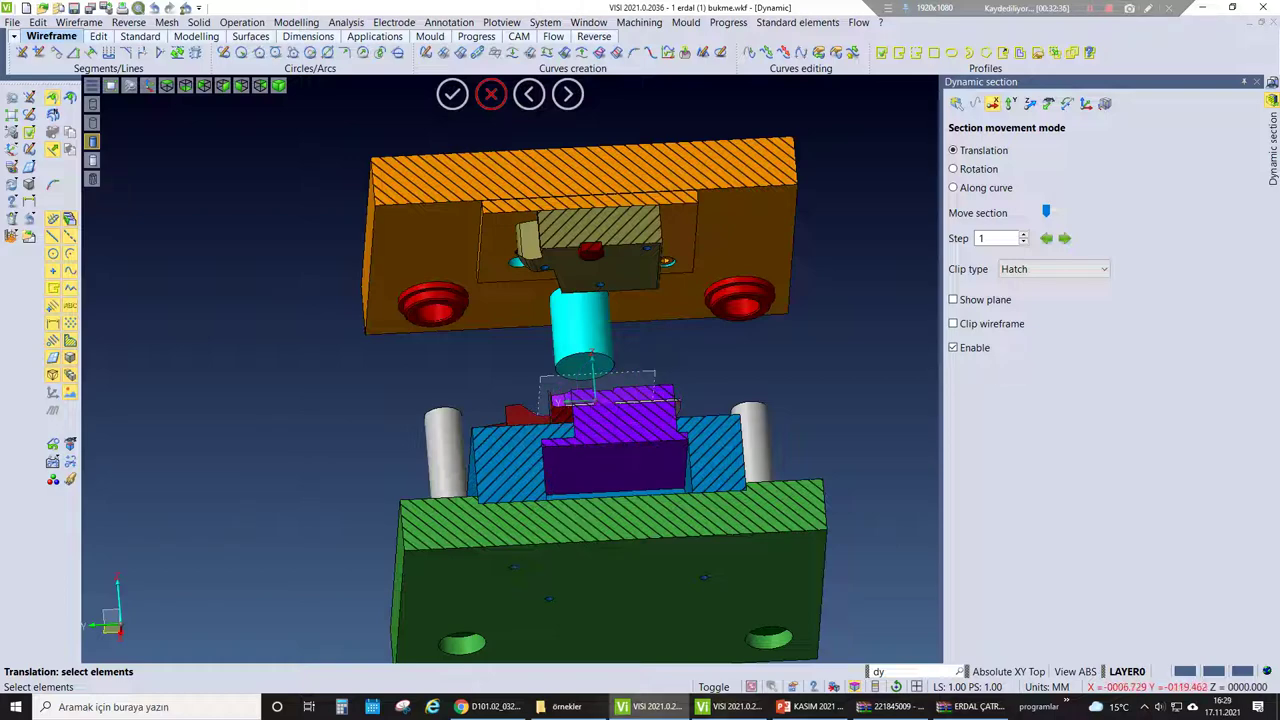
middle_drag(592, 356, 614, 330)
scroll(590, 440, up, 5)
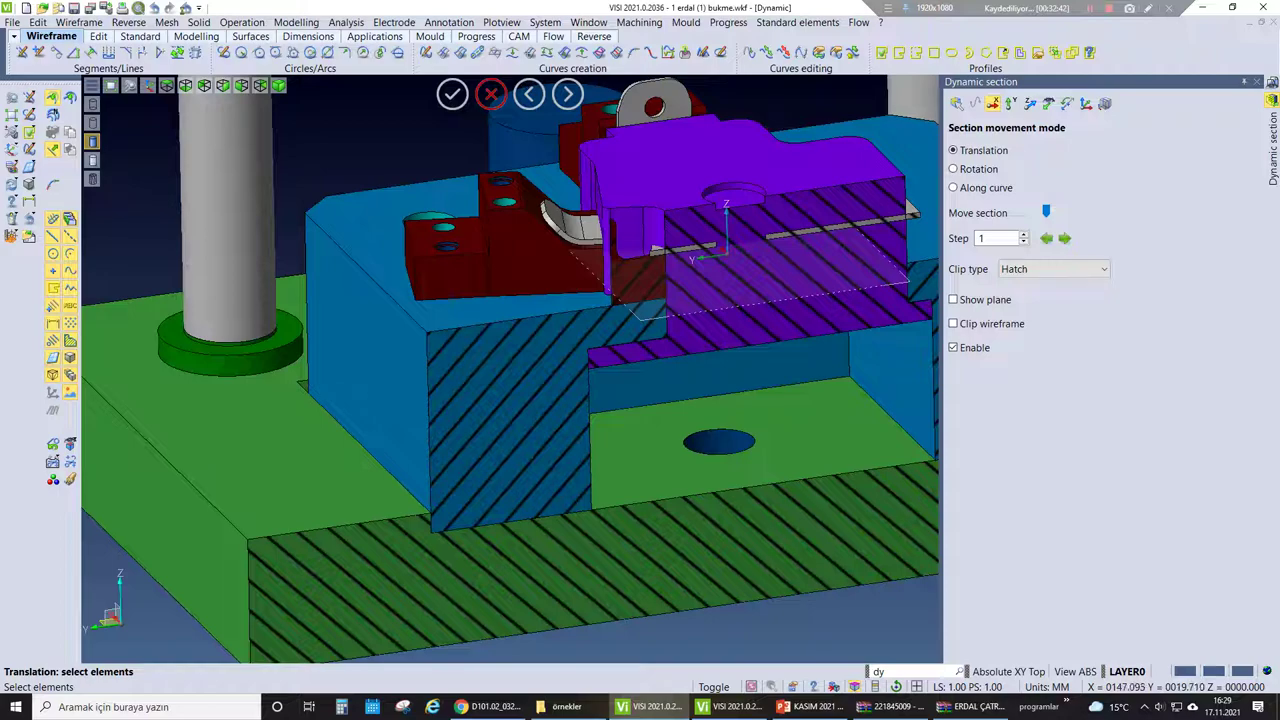
key(Escape)
scroll(510, 370, down, 3)
scroll(510, 370, up, 2)
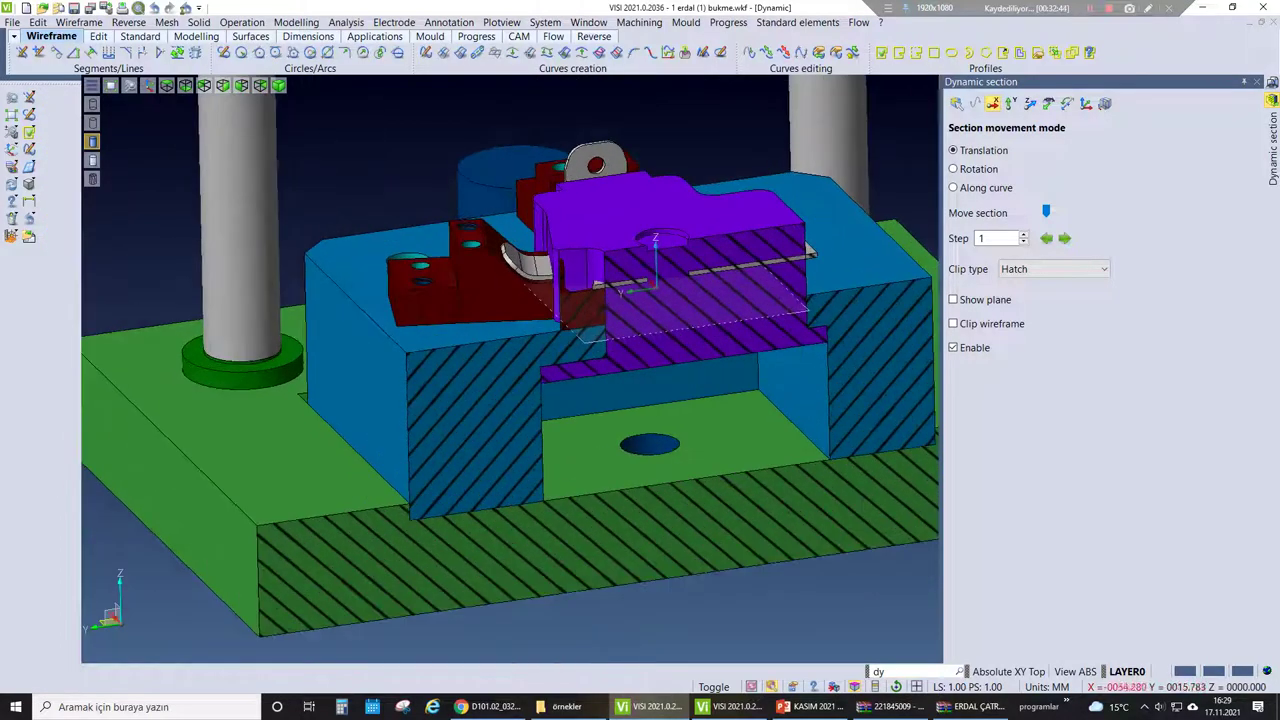
- Close the dynamic section and look at the unsectioned ejector and bending jaws in the lower die
click(1257, 81)
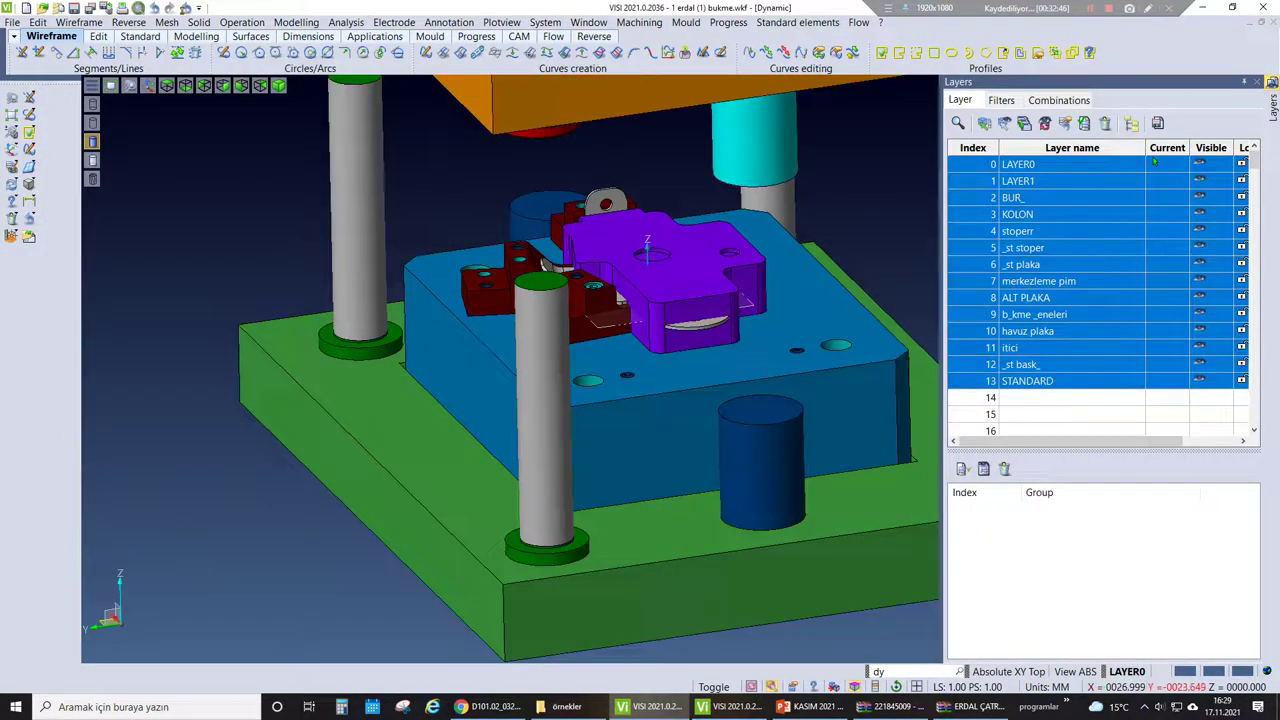
scroll(510, 370, up, 2)
scroll(630, 255, up, 3)
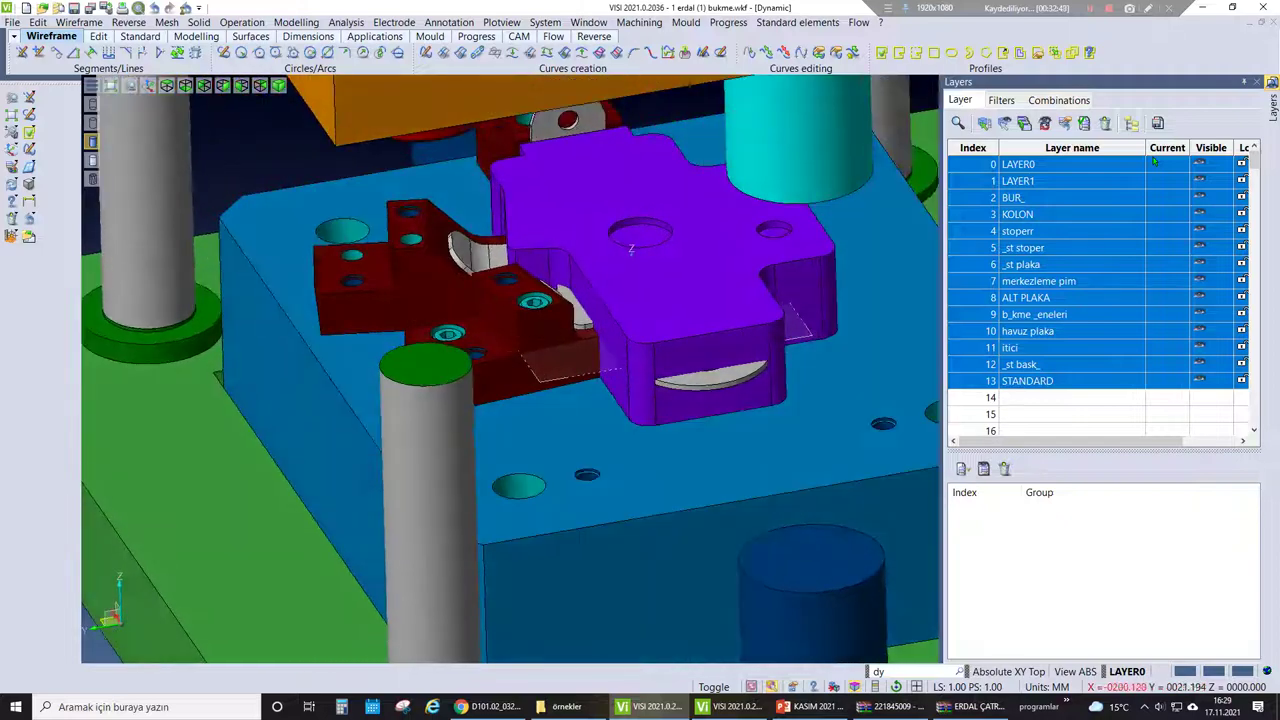
- Close the two open student bending die archives, cancelling the offer to put modified files back into the archive
click(968, 706)
right_click(968, 706)
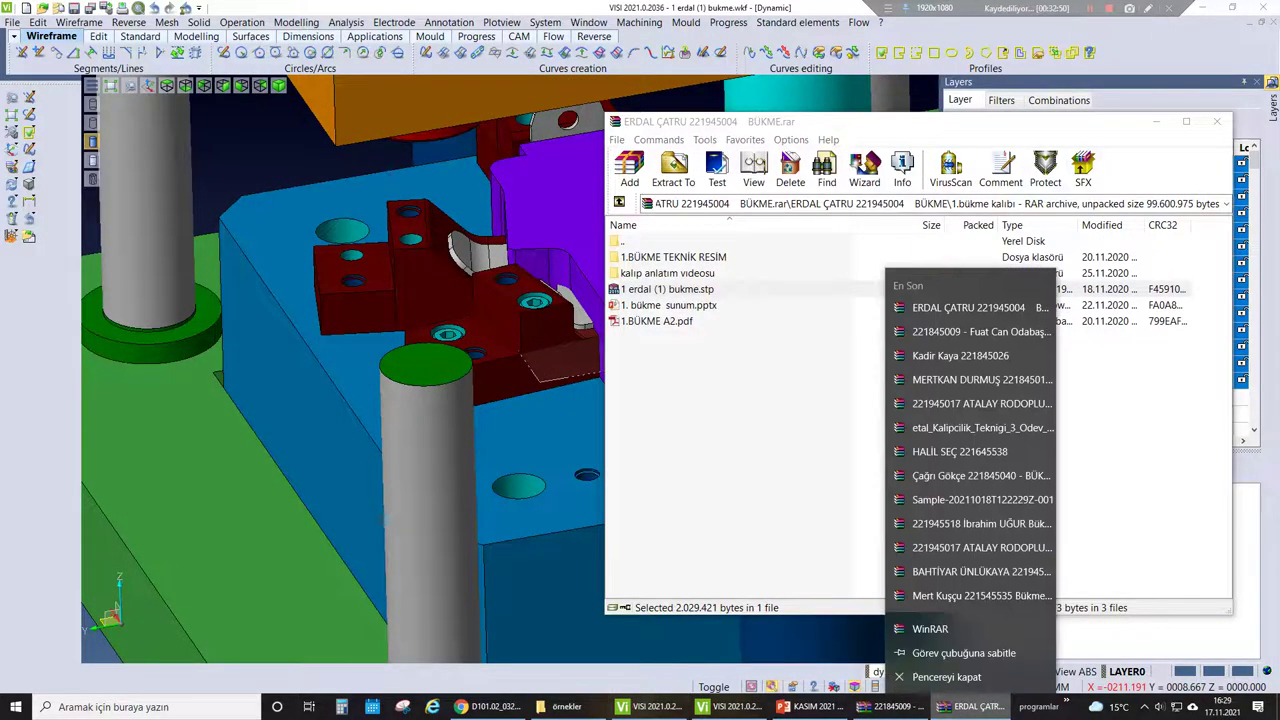
click(946, 677)
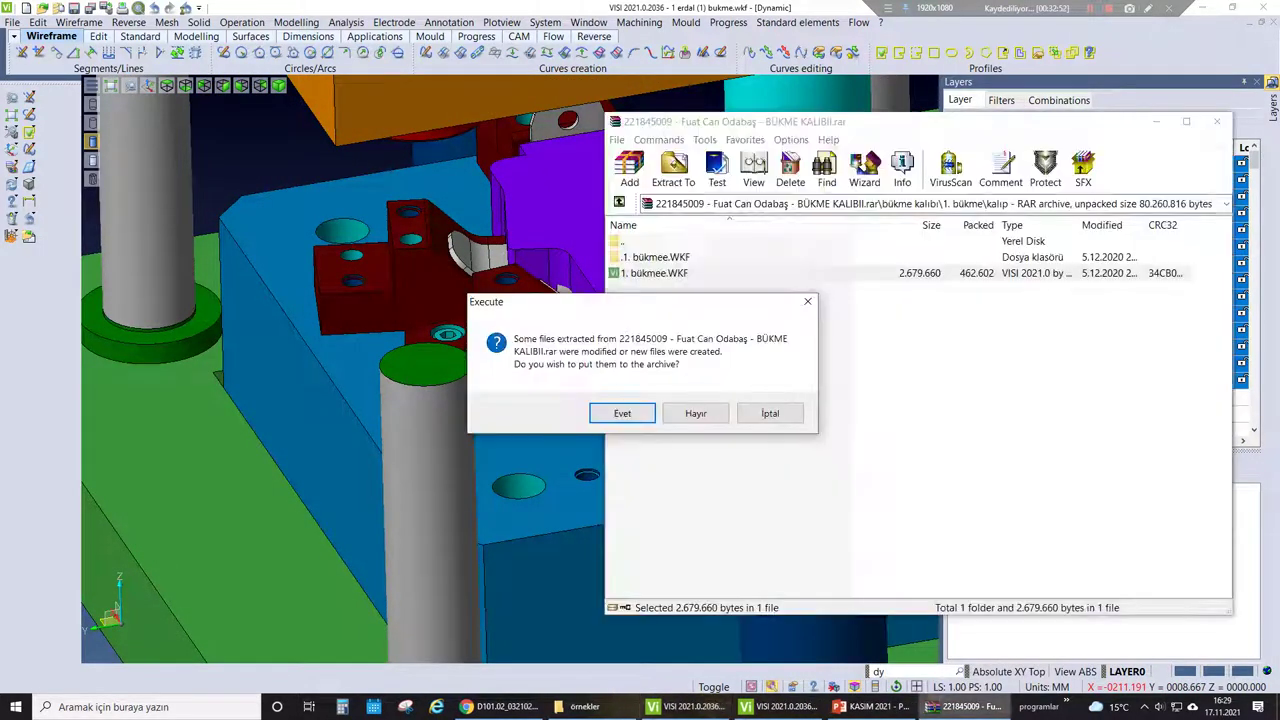
click(806, 298)
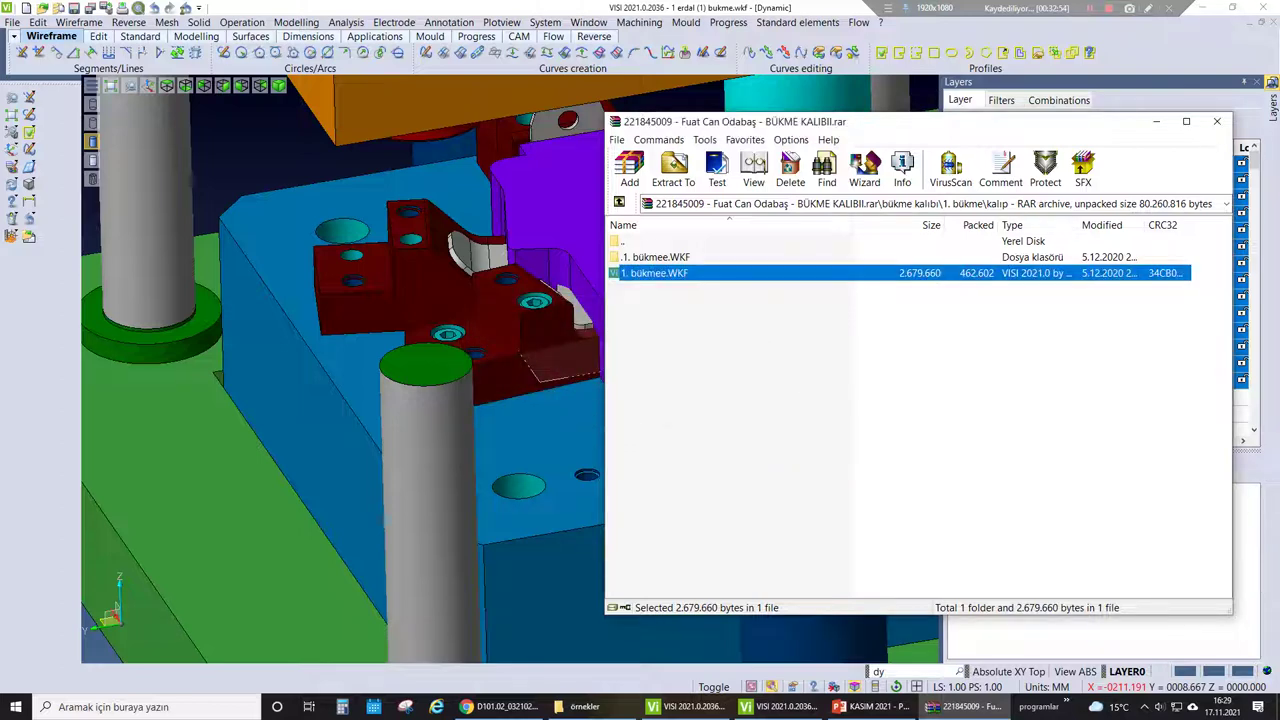
click(1217, 121)
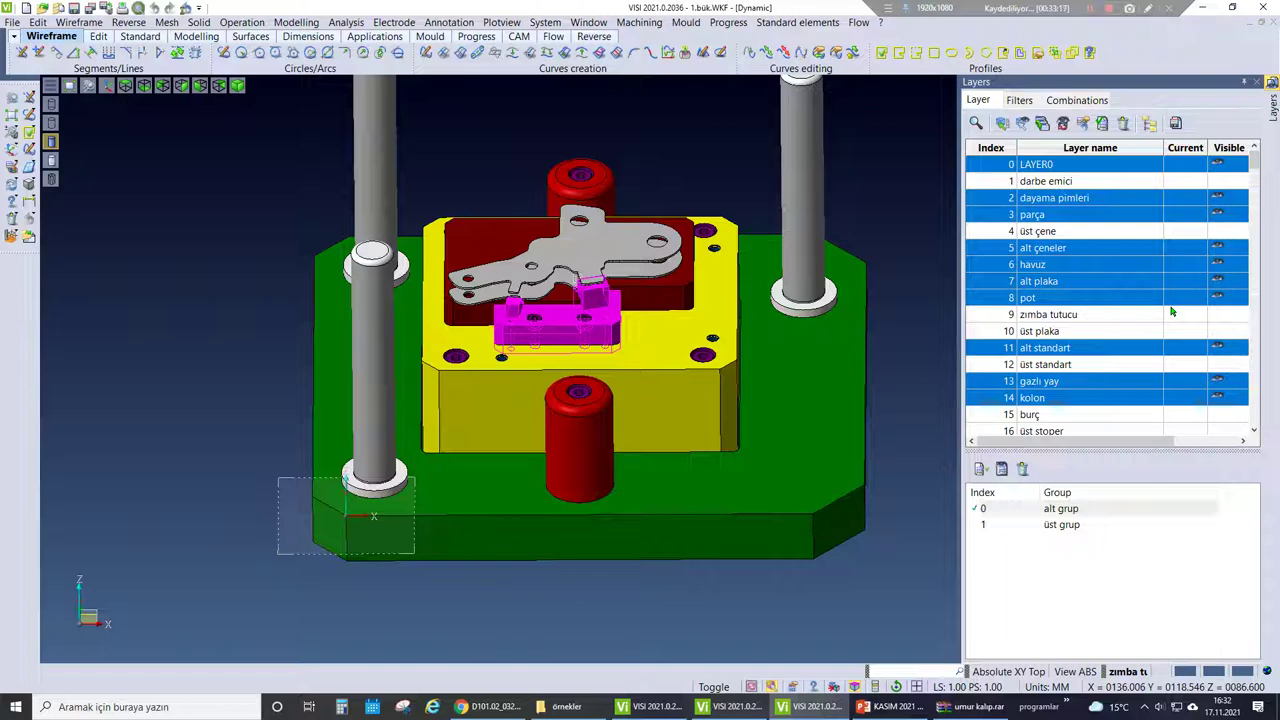
- Start a dynamic section on the lower die of 1.bük.WKF and move the cut along Y through the ejector and housing
scroll(588, 312, up, 1)
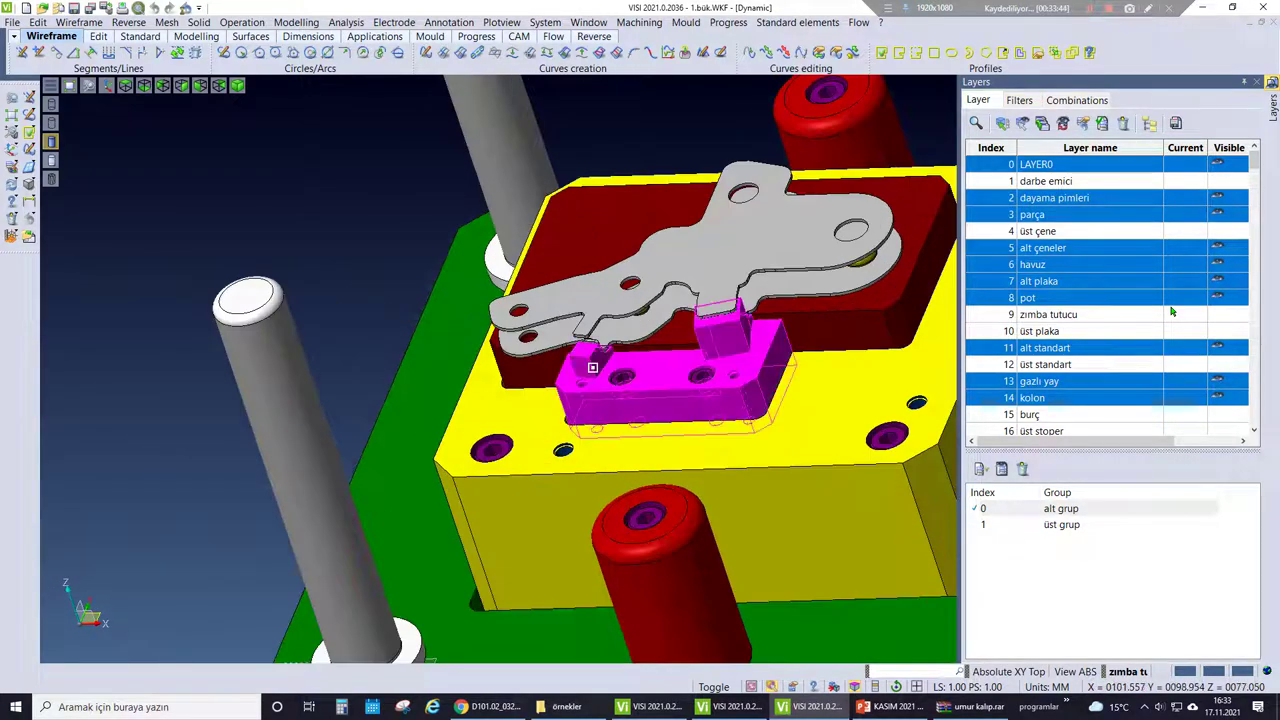
scroll(592, 367, up, 3)
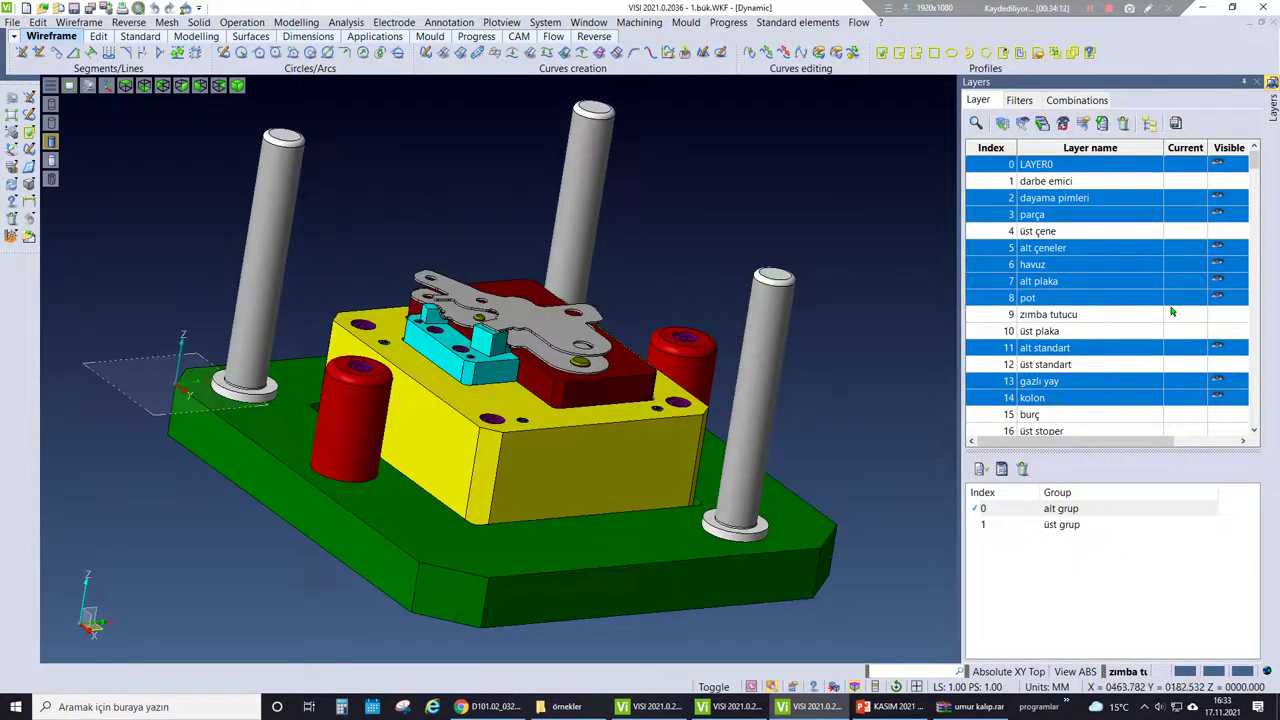
text(dy)
click(1052, 537)
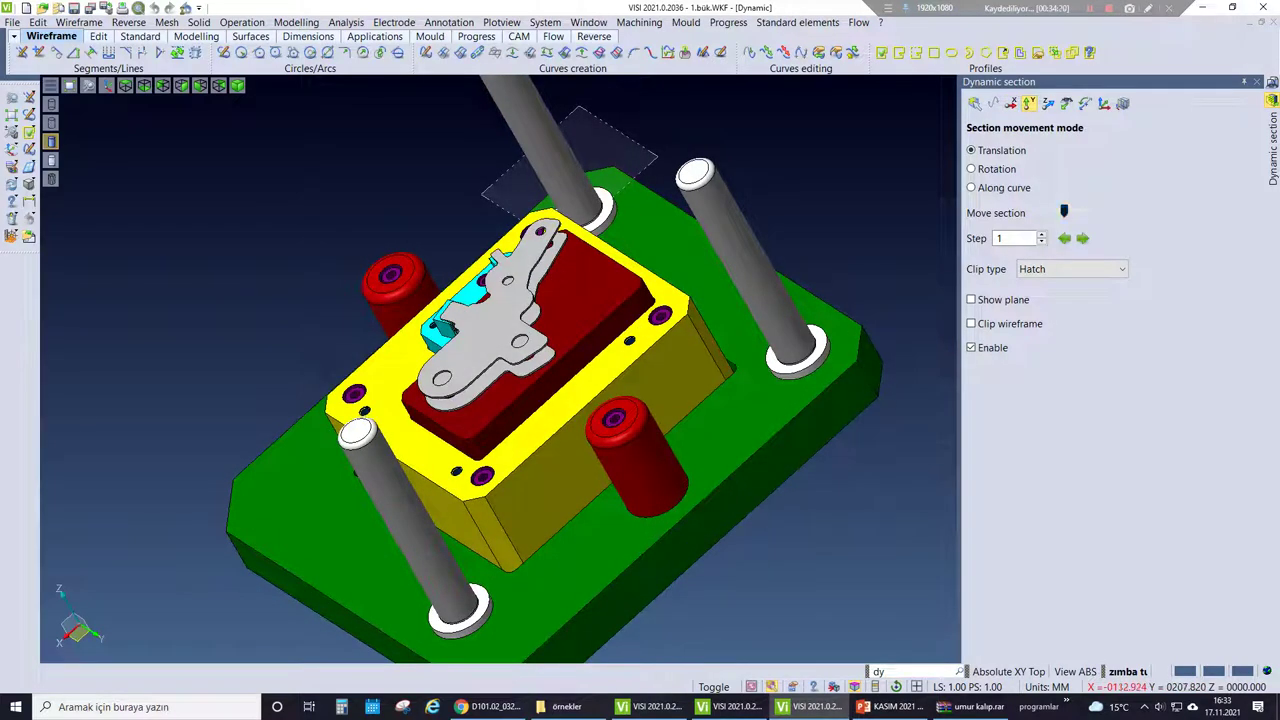
drag(1044, 212, 1050, 212)
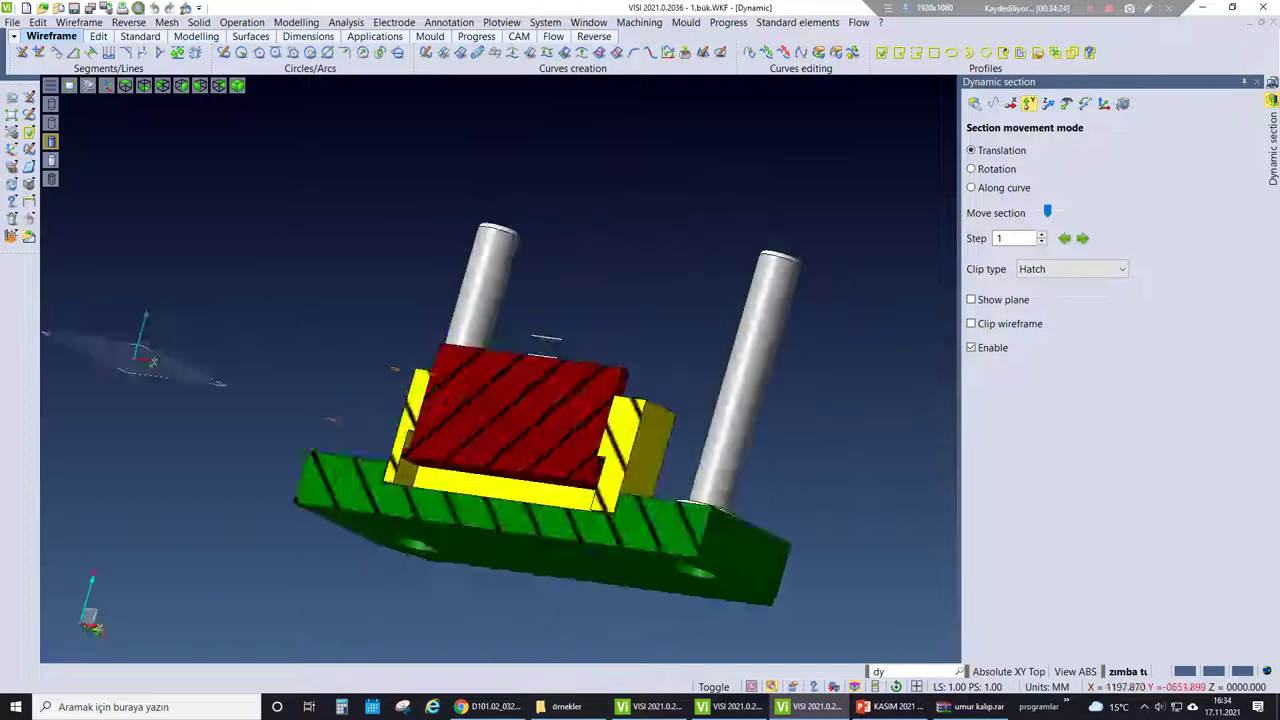
drag(1047, 212, 1052, 212)
- Section the die along X and position the cut through the sheet part, dark red ejector and cyan bending jaw
mouse_move(480, 400)
middle_down()
mouse_move(480, 380)
mouse_move(235, 580)
middle_up()
scroll(499, 368, up, 5)
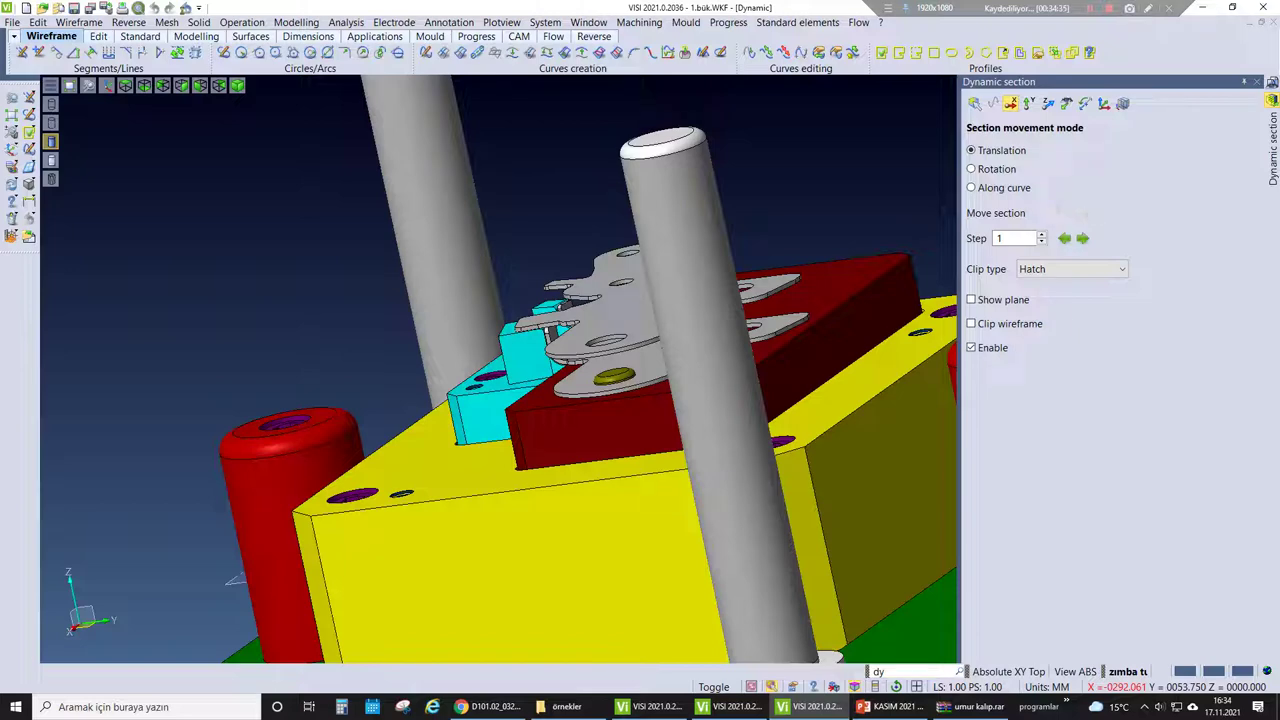
middle_drag(235, 580, 152, 524)
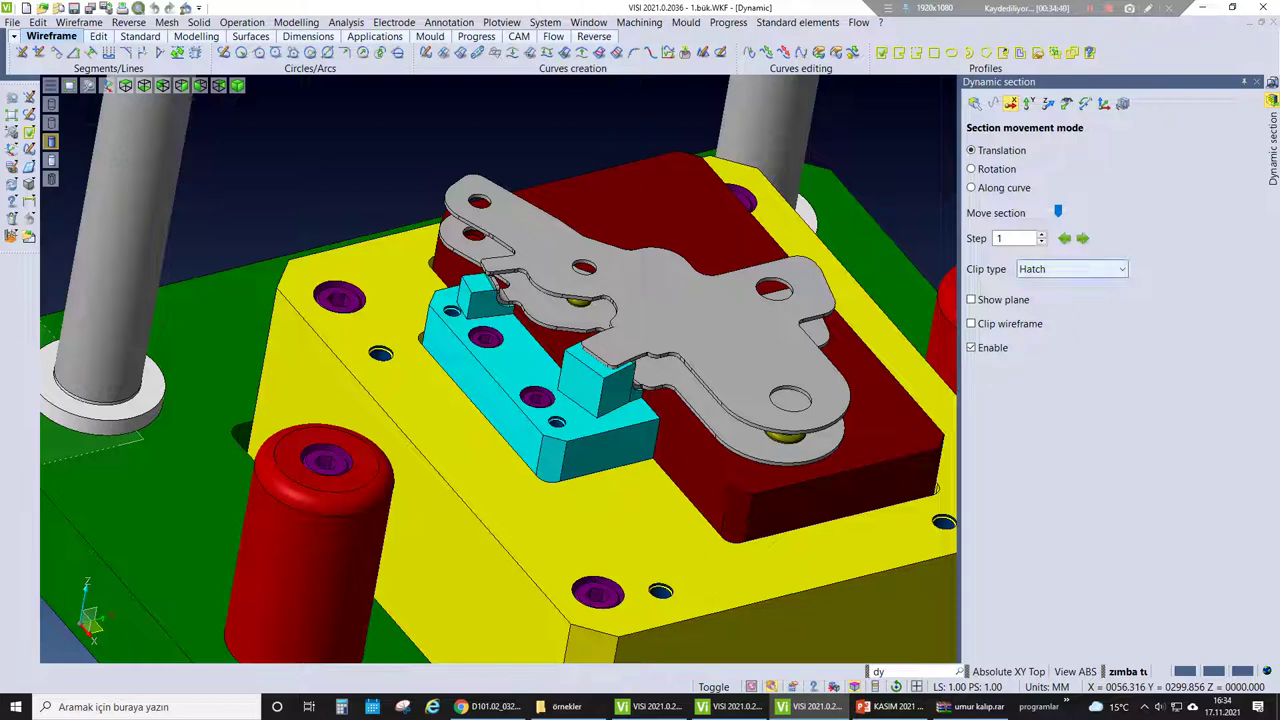
drag(1058, 212, 1046, 212)
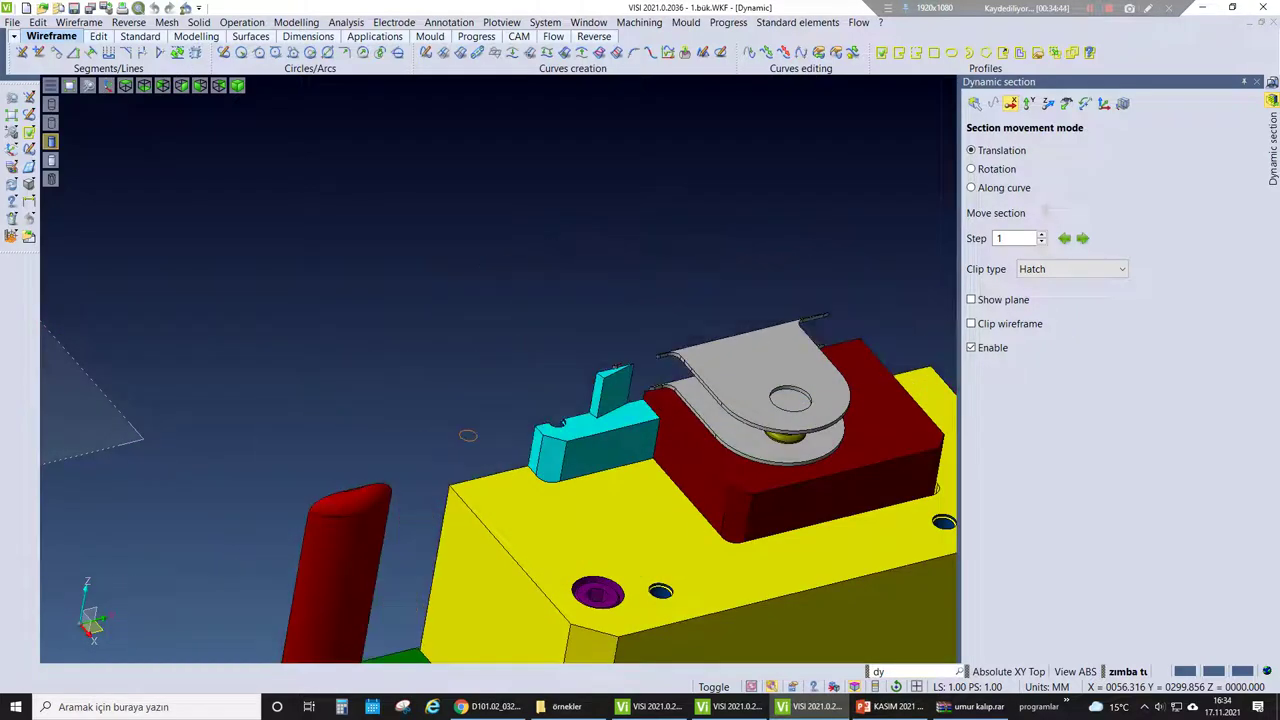
middle_drag(468, 435, 500, 530)
scroll(761, 363, up, 4)
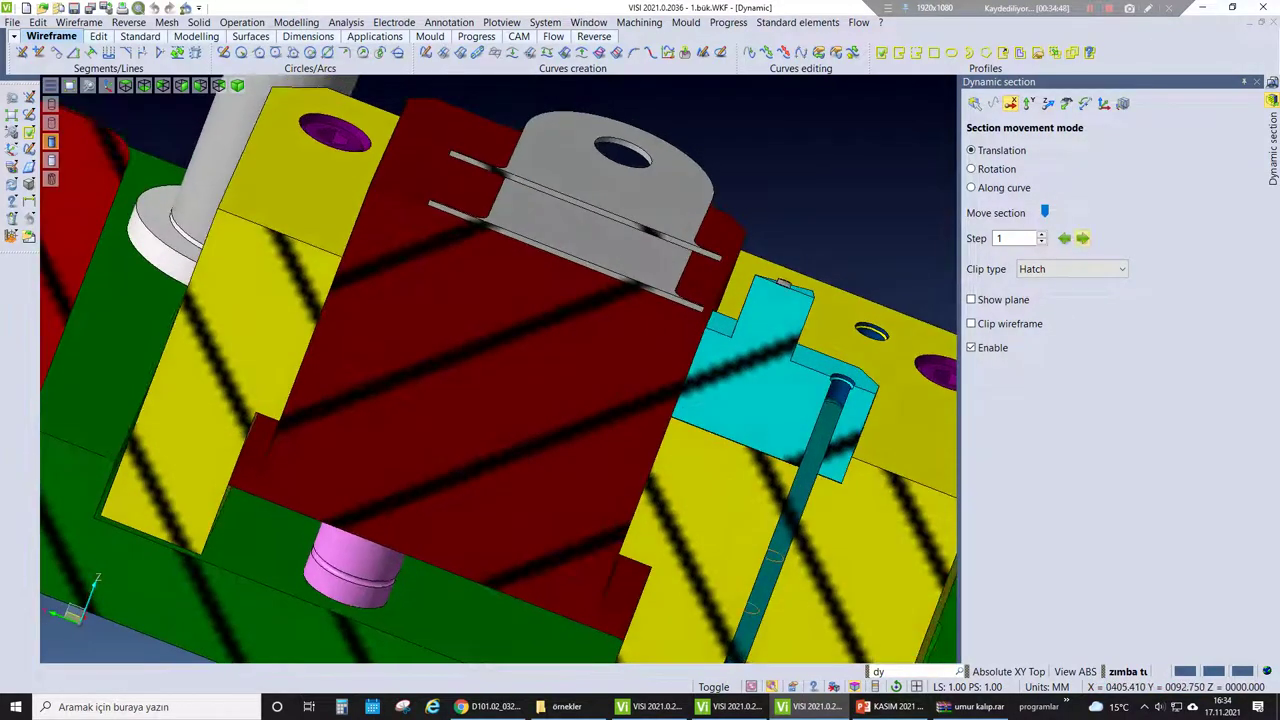
drag(1044, 212, 1046, 212)
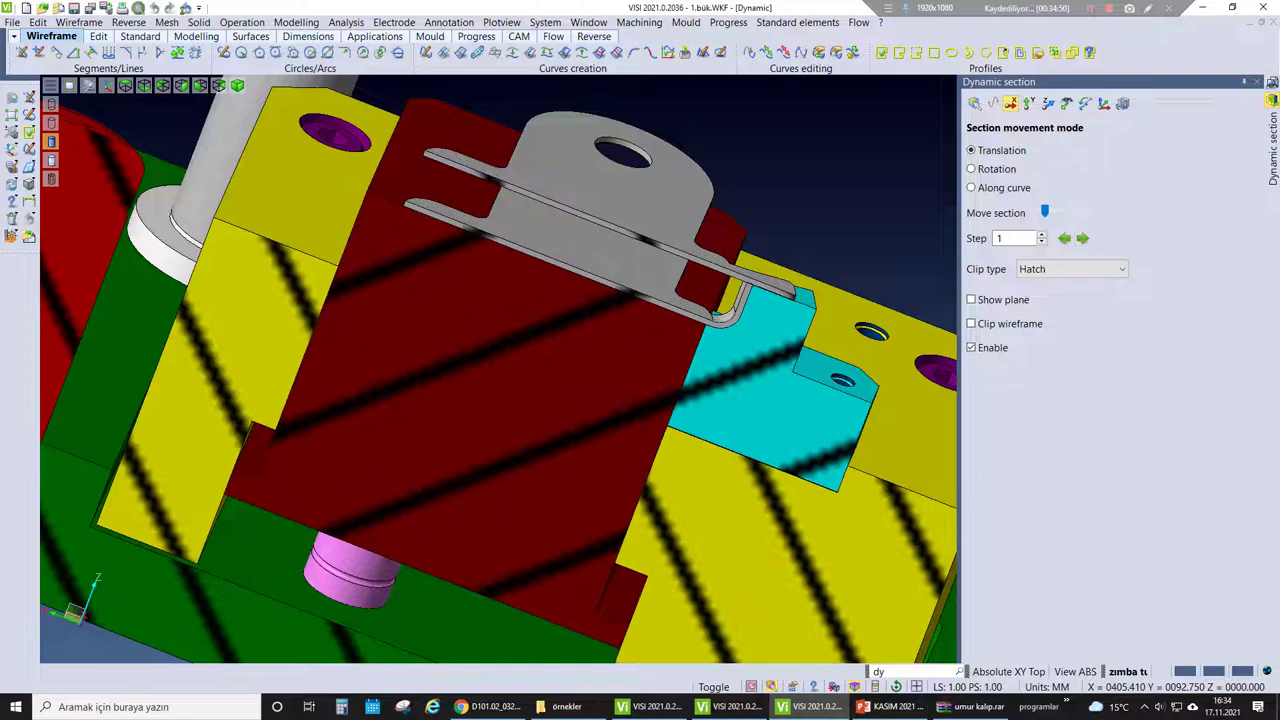
- Examine the sectioned bend radius against the jaw and ejector, plus the gas spring and clearance below the ejector
middle_drag(770, 620, 789, 443)
scroll(730, 270, up, 3)
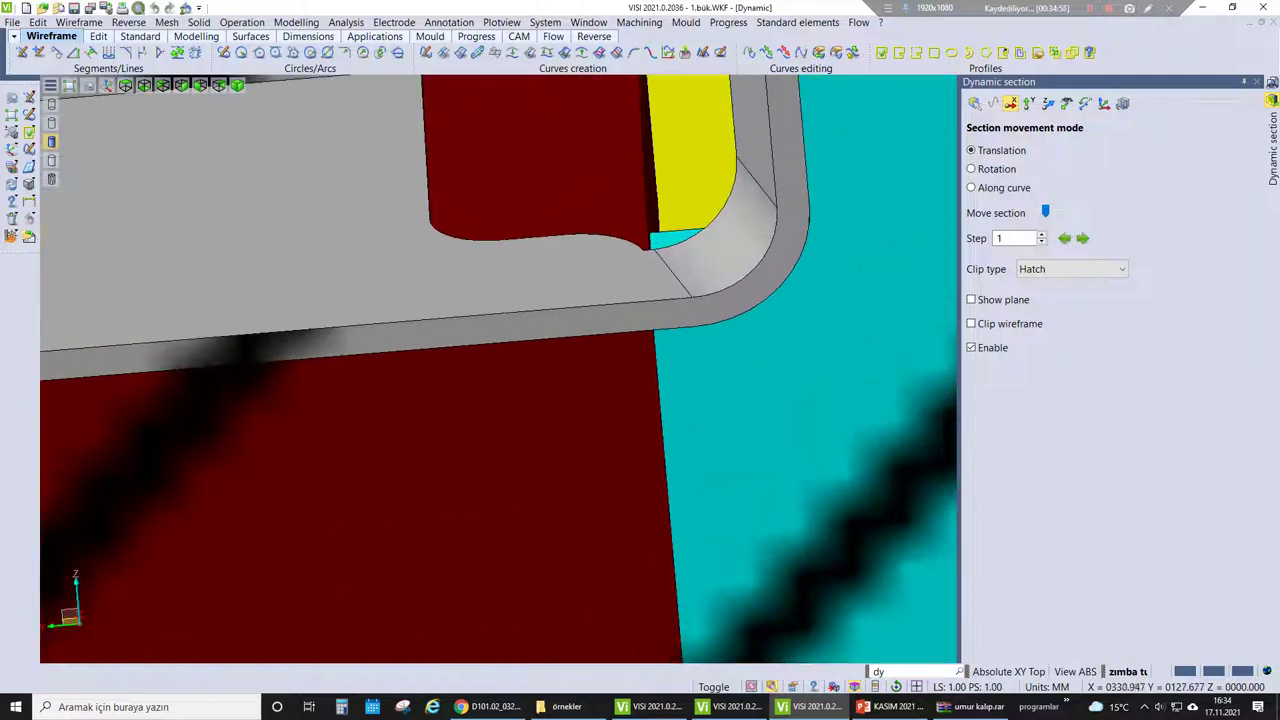
scroll(730, 270, down, 2)
middle_drag(730, 270, 730, 320)
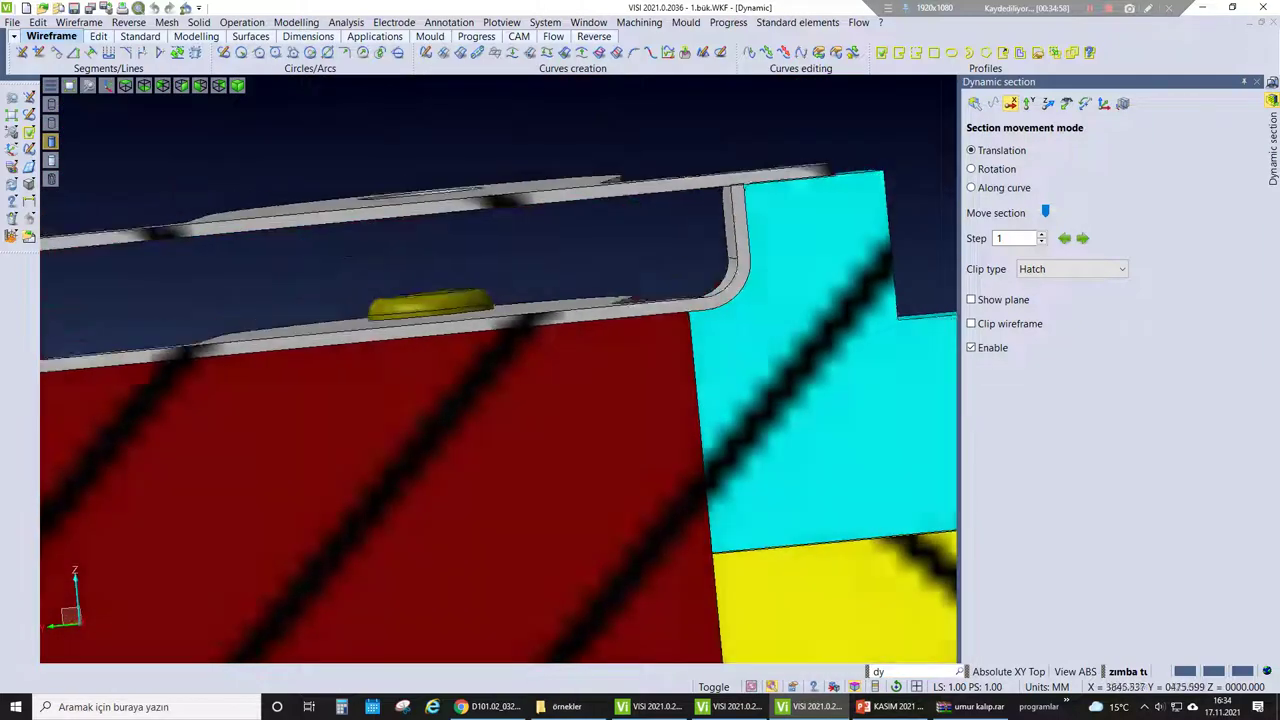
scroll(730, 320, up, 2)
scroll(730, 320, down, 3)
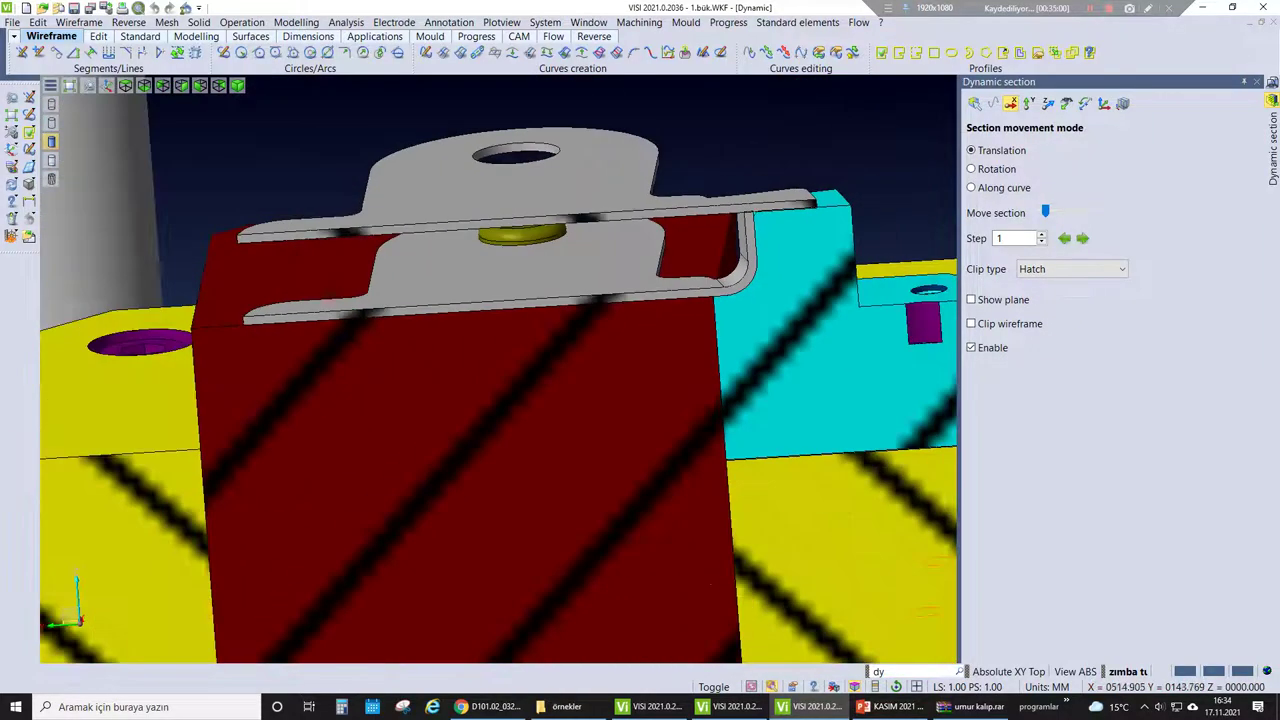
scroll(730, 320, up, 2)
scroll(730, 320, down, 2)
scroll(730, 320, down, 5)
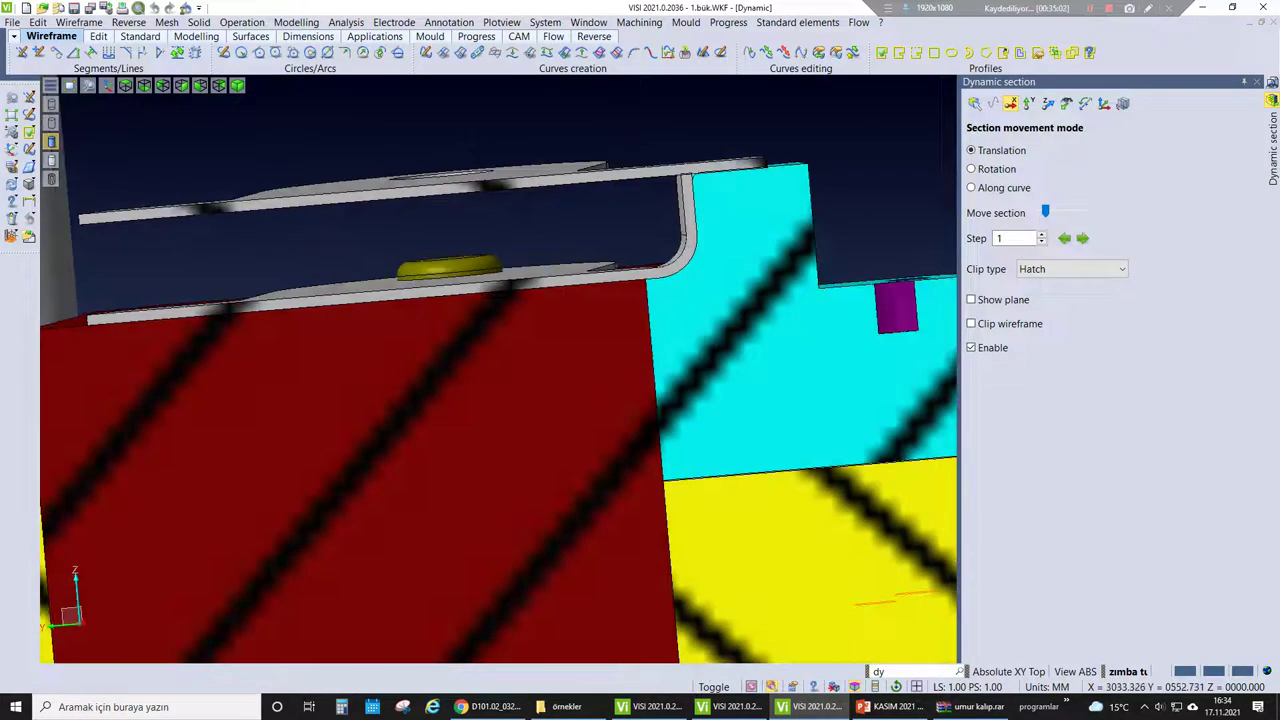
scroll(659, 367, up, 3)
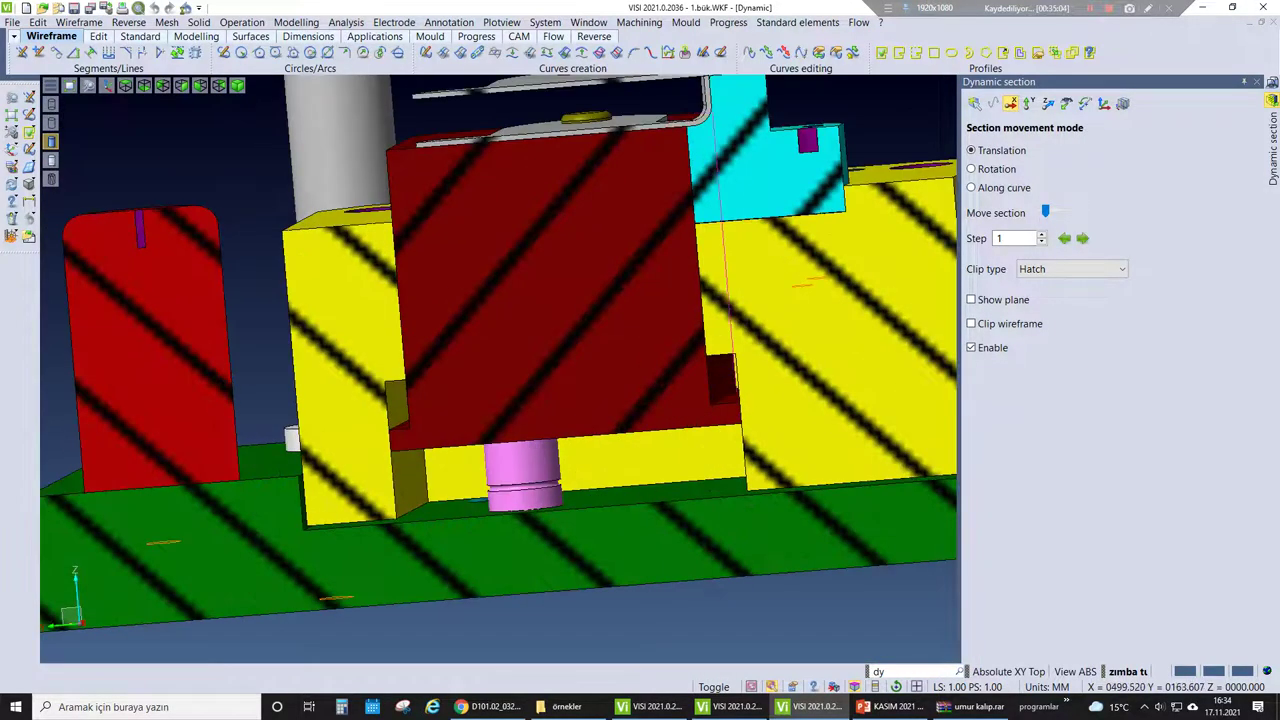
scroll(680, 385, down, 3)
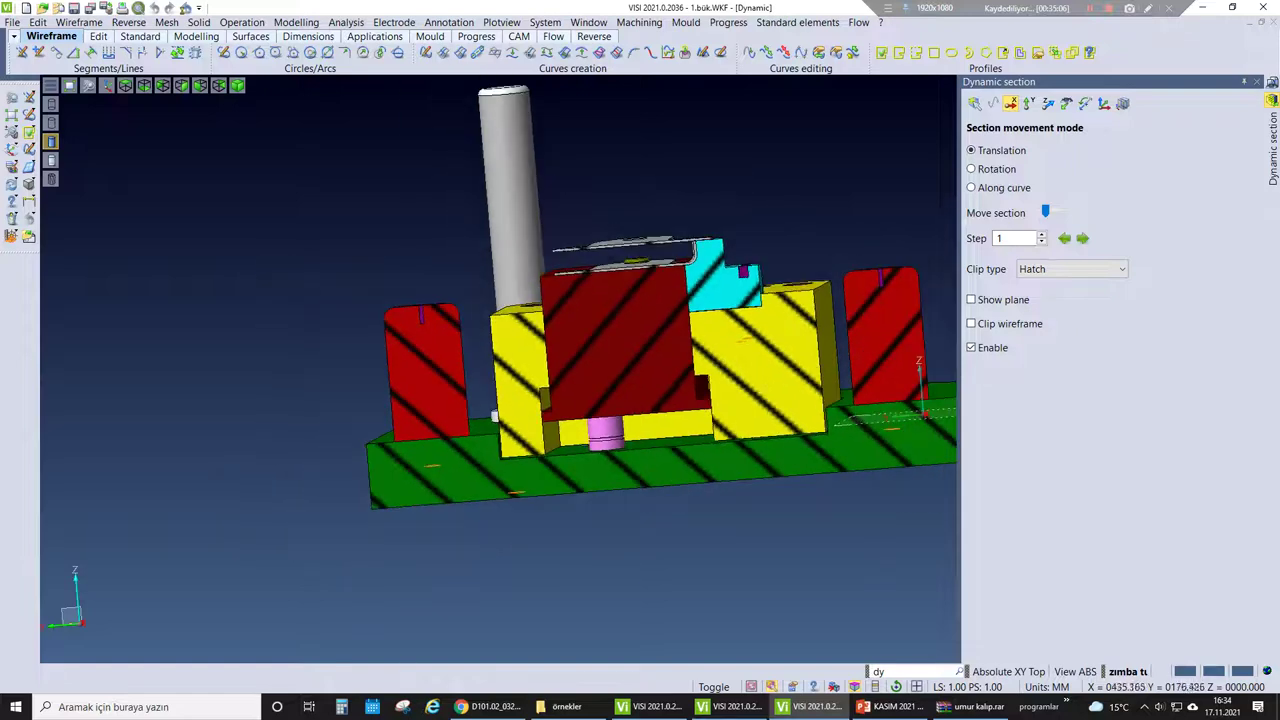
middle_drag(650, 380, 560, 350)
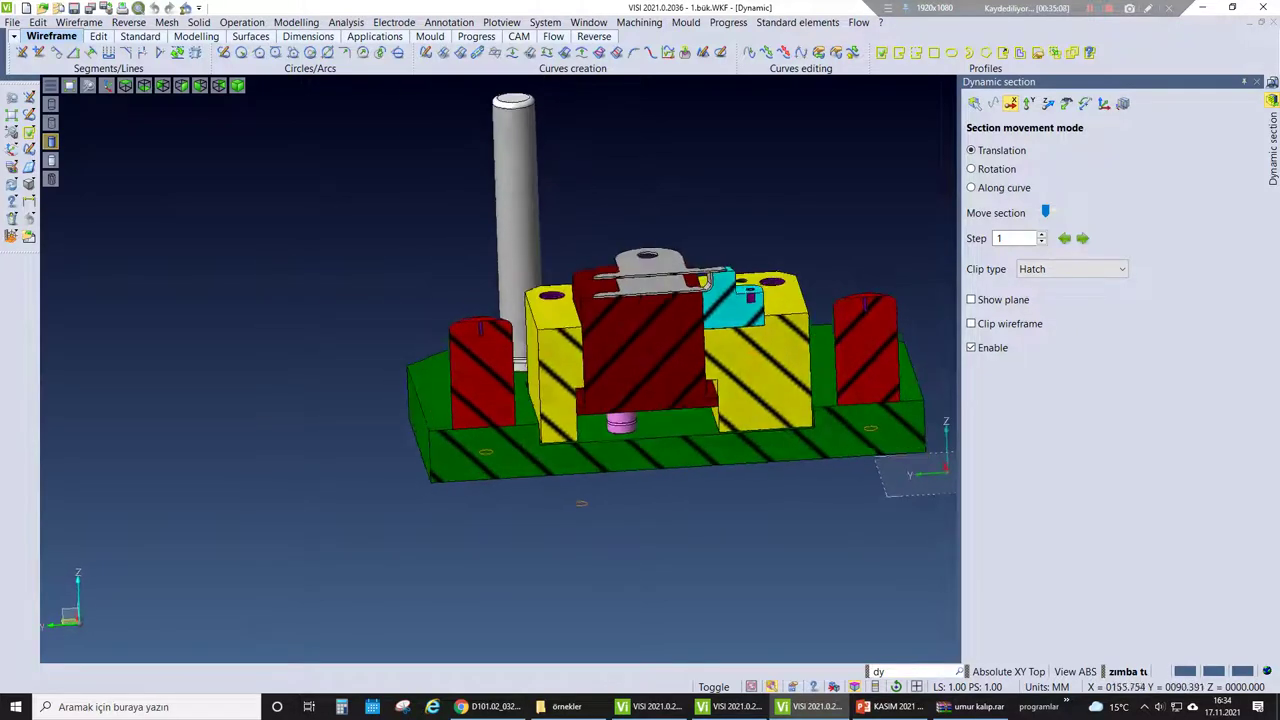
scroll(560, 350, up, 2)
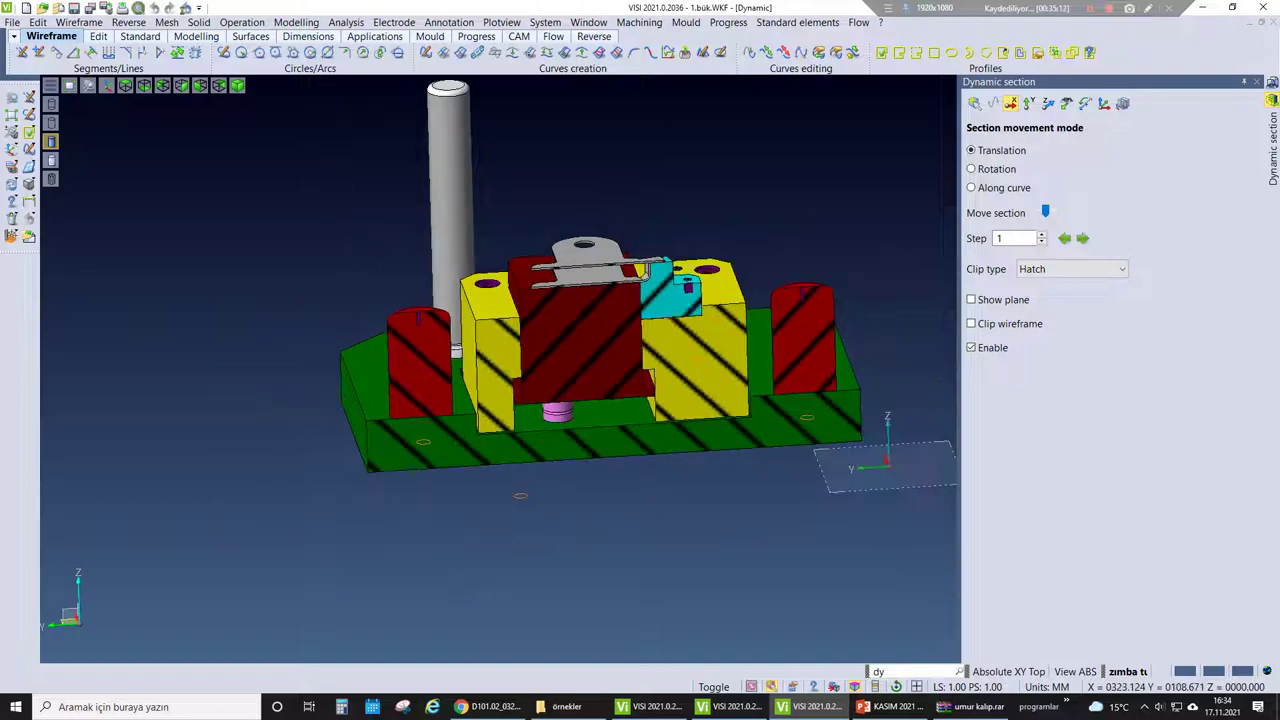
scroll(730, 300, up, 1)
middle_drag(947, 562, 940, 640)
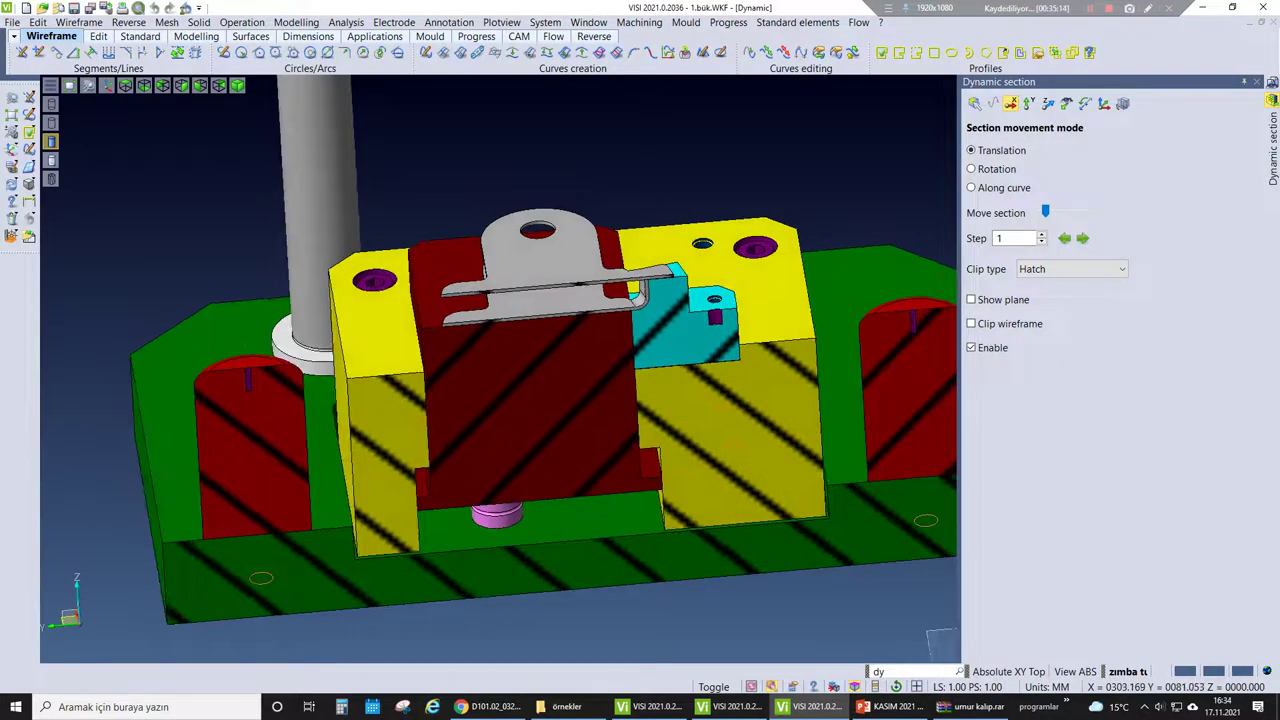
- Move the section plane clear of the model and view the complete lower die from above
drag(1046, 212, 1088, 212)
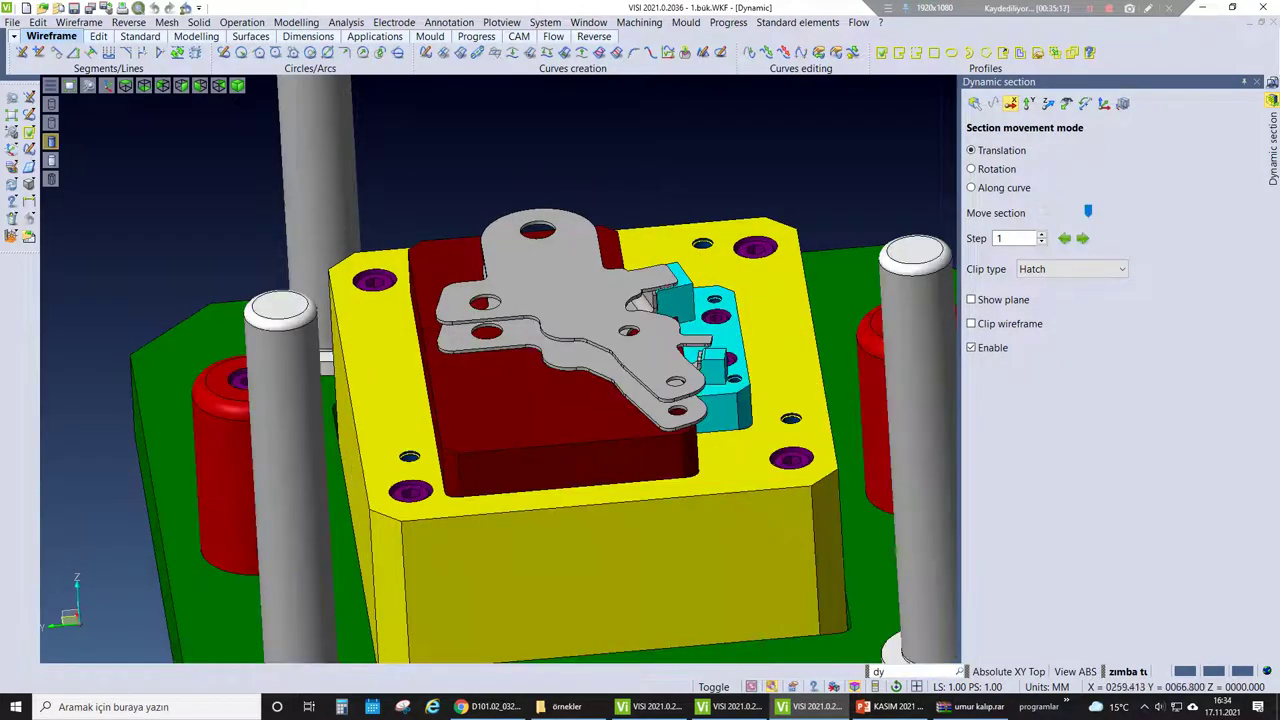
mouse_move(940, 600)
middle_down()
mouse_move(930, 655)
mouse_move(935, 582)
middle_up()
scroll(930, 655, down, 3)
scroll(930, 655, up, 3)
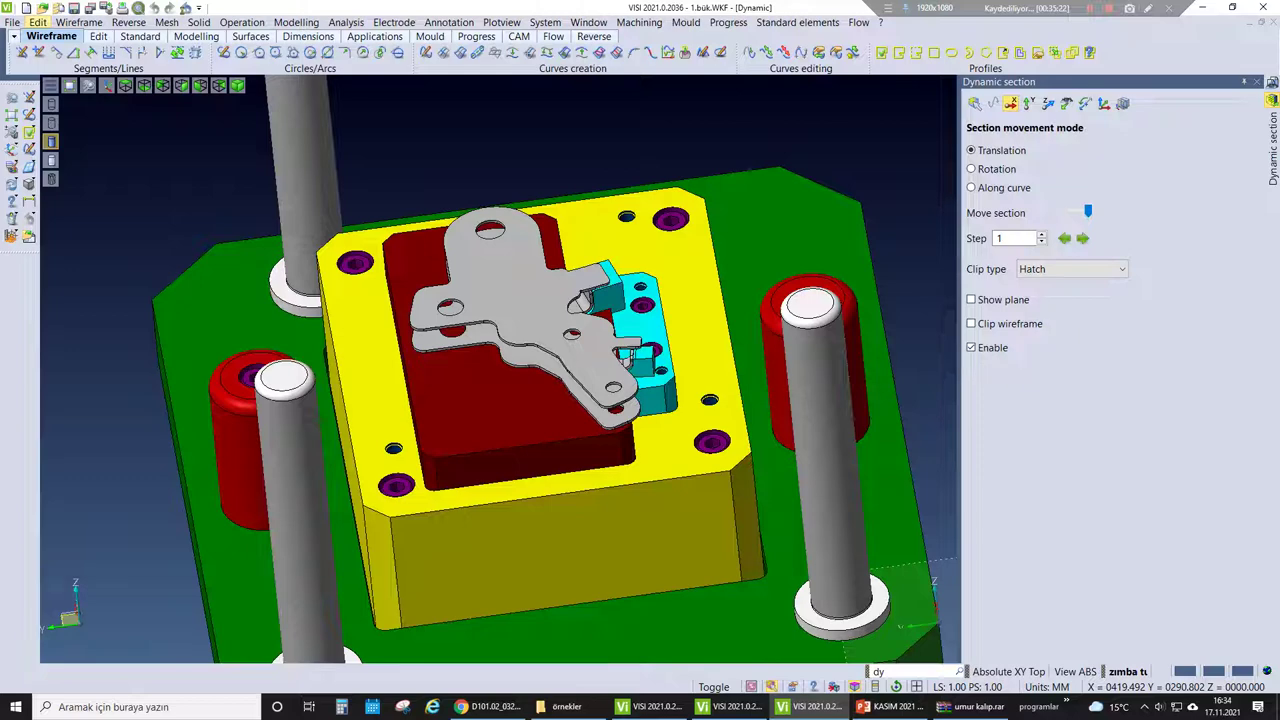
- Save only the lower bent sheet part as a separate VISI file on the desktop, named with a run of 7s
click(12, 22)
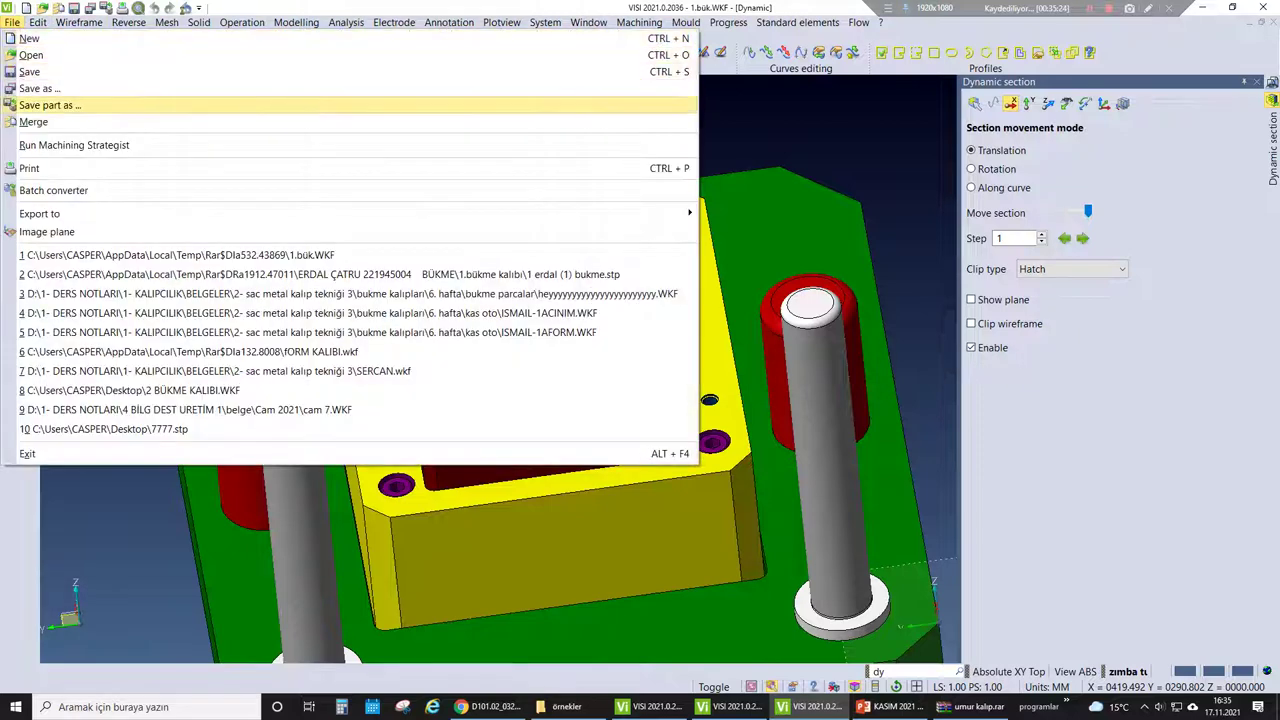
click(40, 104)
scroll(933, 582, up, 3)
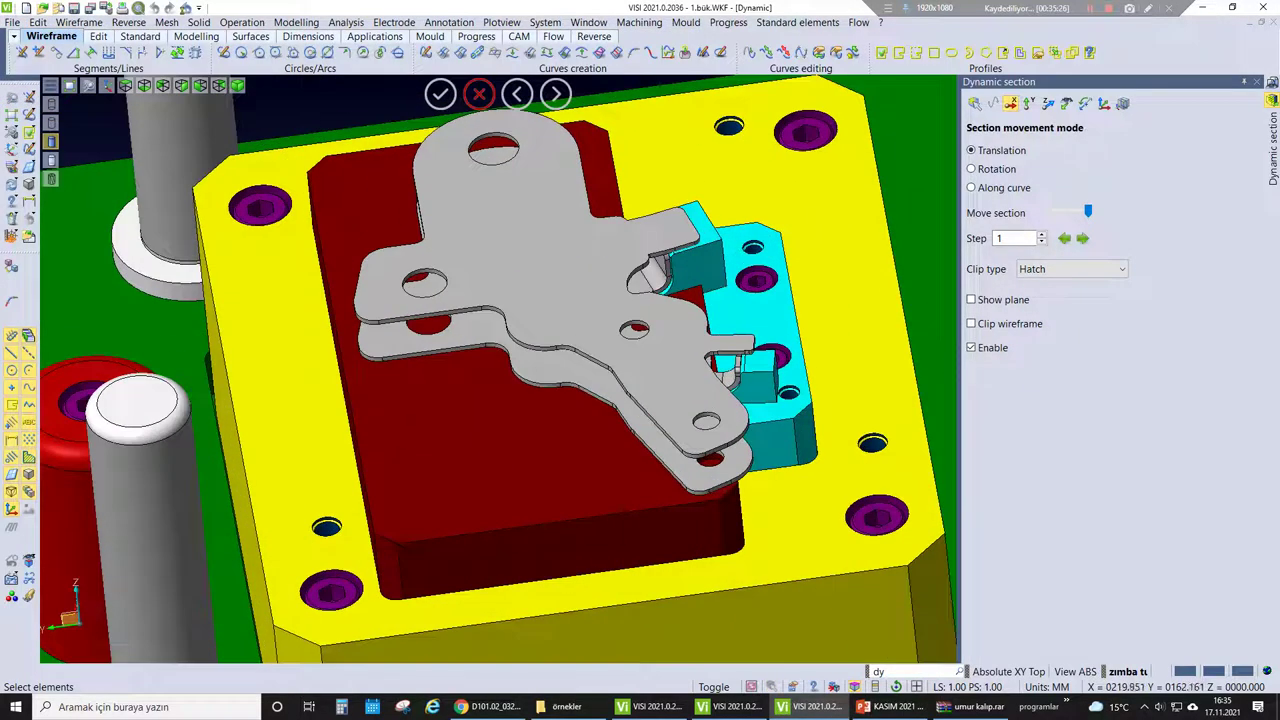
key(ctrl+a)
key(Return)
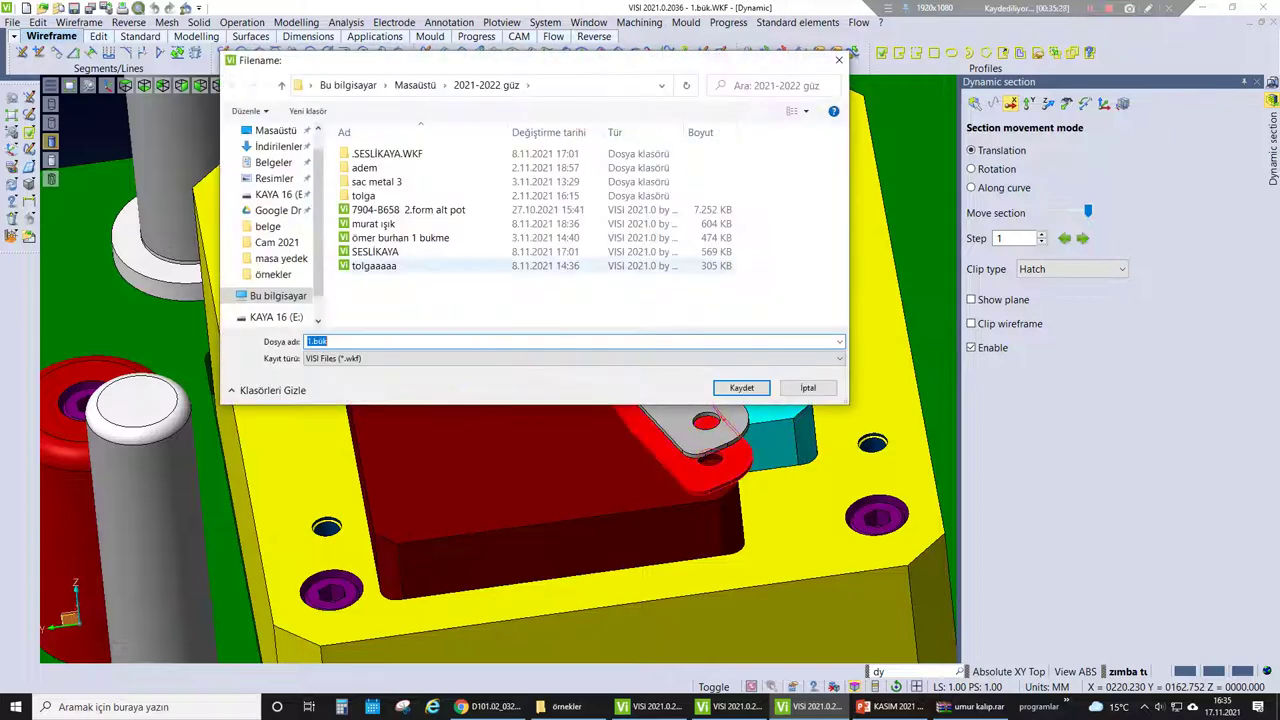
click(274, 130)
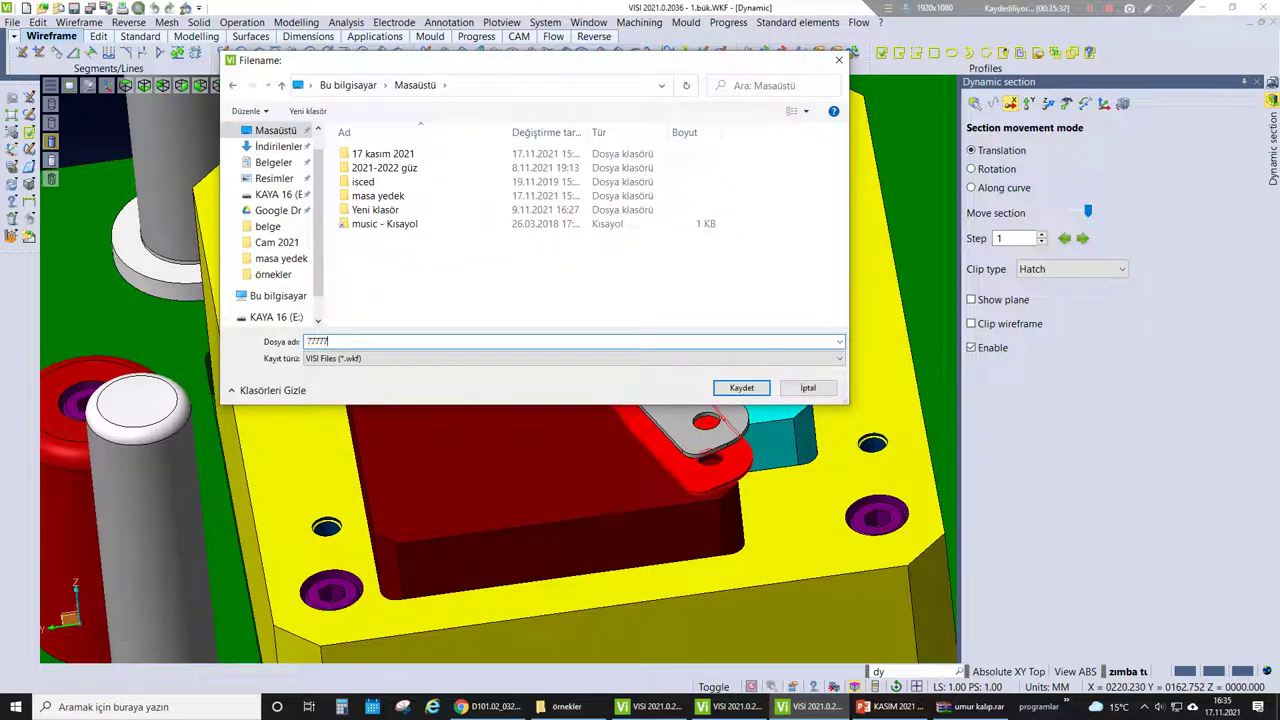
text(77777777777777777777)
key(Return)
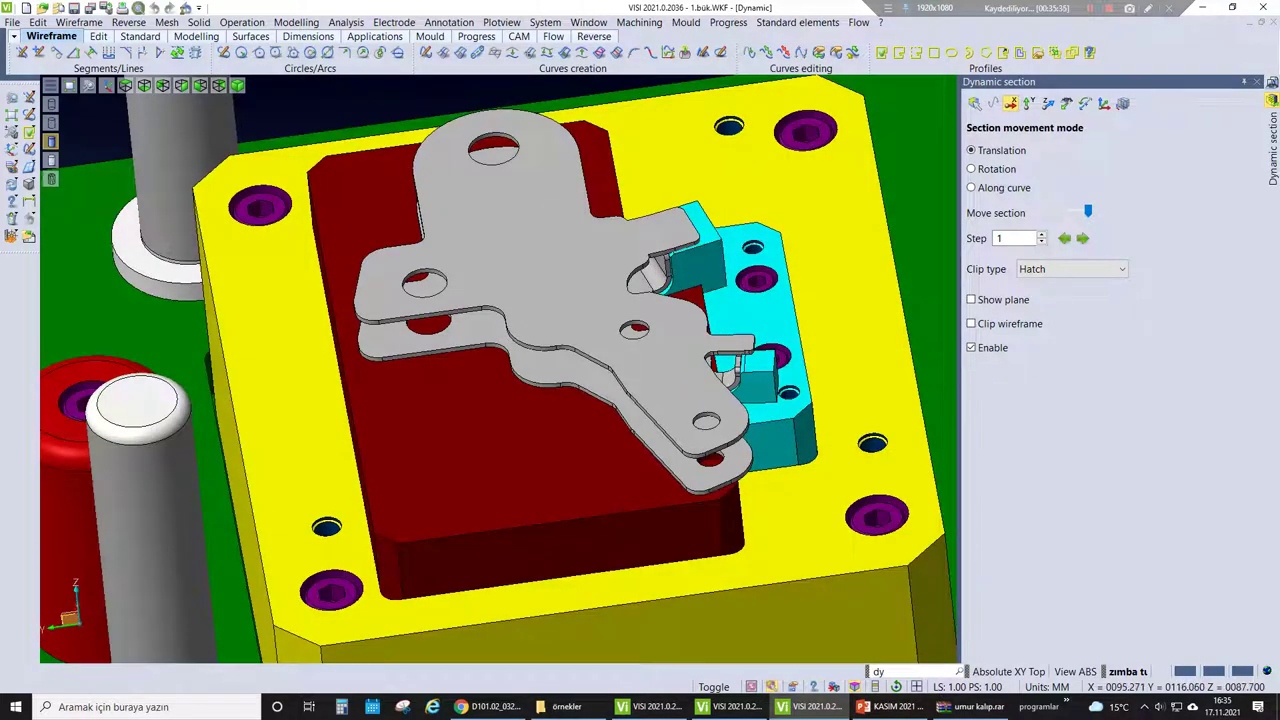
- Erase the upper sheet part and the yellow die housing from the lower die assembly
middle_drag(500, 370, 545, 350)
scroll(500, 370, down, 3)
scroll(500, 370, up, 3)
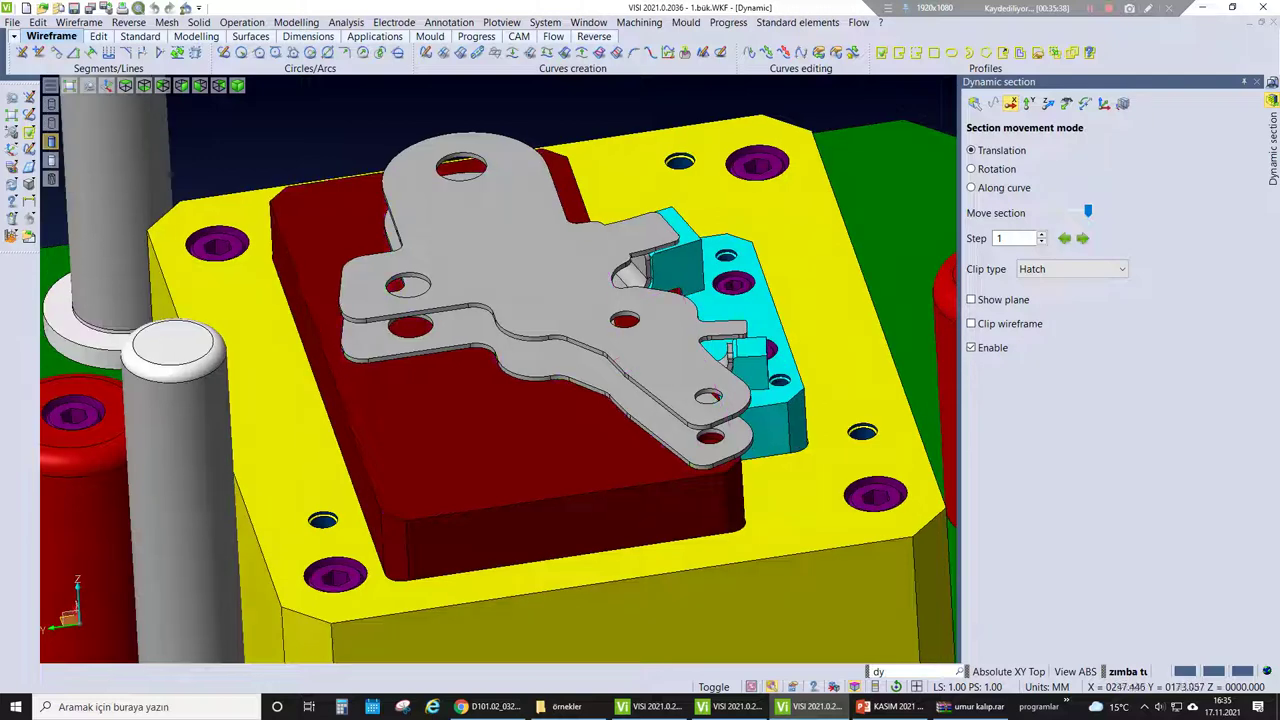
key(Delete)
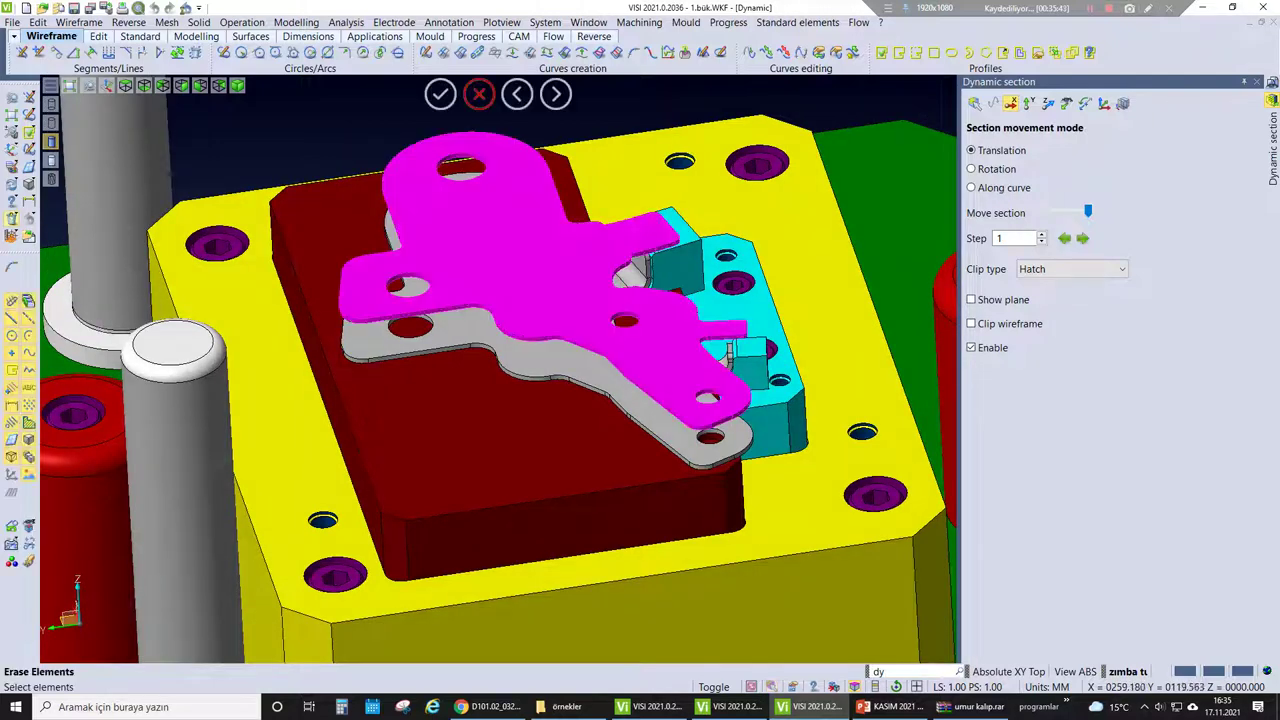
scroll(866, 505, down, 3)
scroll(866, 505, down, 2)
mouse_move(820, 470)
middle_down()
mouse_move(866, 505)
mouse_move(821, 494)
middle_up()
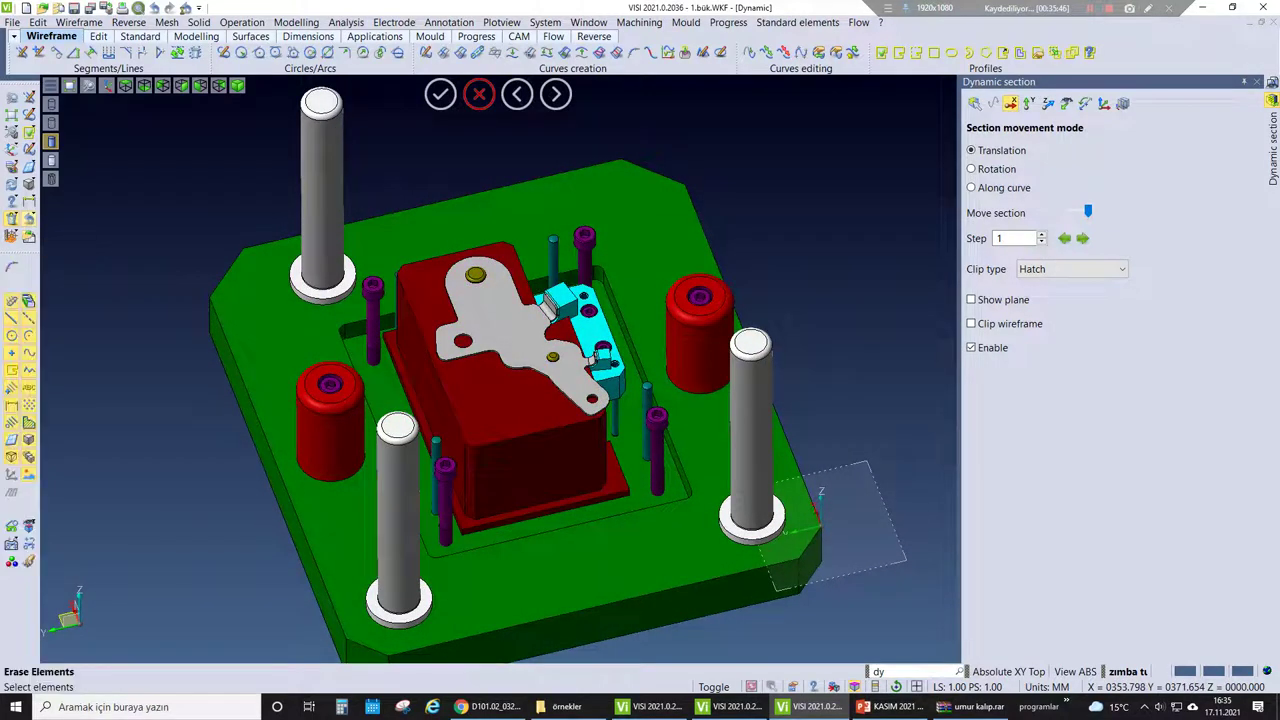
- Undo the erasure of the yellow housing, remove the green base plate and examine the gas springs under the ejector from below
key(ctrl+z)
middle_drag(820, 493, 780, 590)
scroll(820, 570, up, 3)
scroll(780, 590, up, 2)
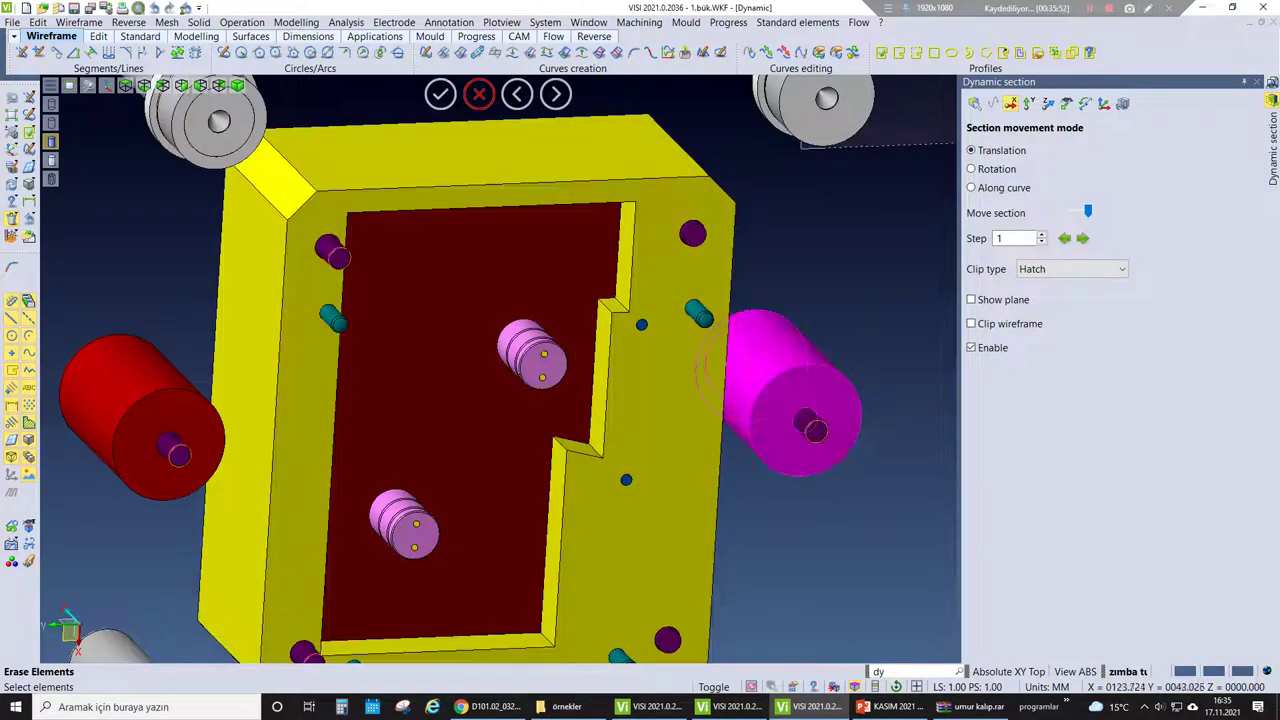
- Examine from below where the gas springs sit beneath the sheet, with the dark red ejector temporarily removed, and restore the die parts
scroll(805, 330, up, 3)
scroll(805, 330, down, 5)
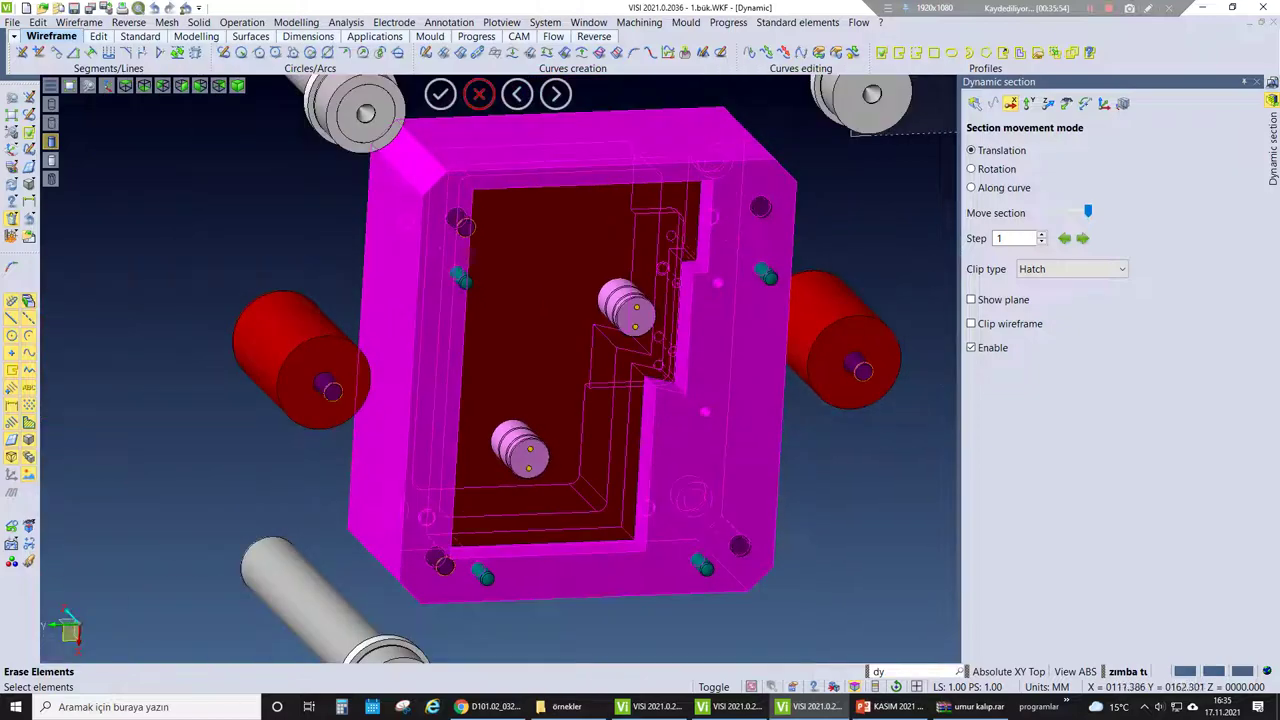
middle_drag(805, 330, 750, 380)
scroll(750, 380, up, 2)
middle_drag(620, 330, 527, 211)
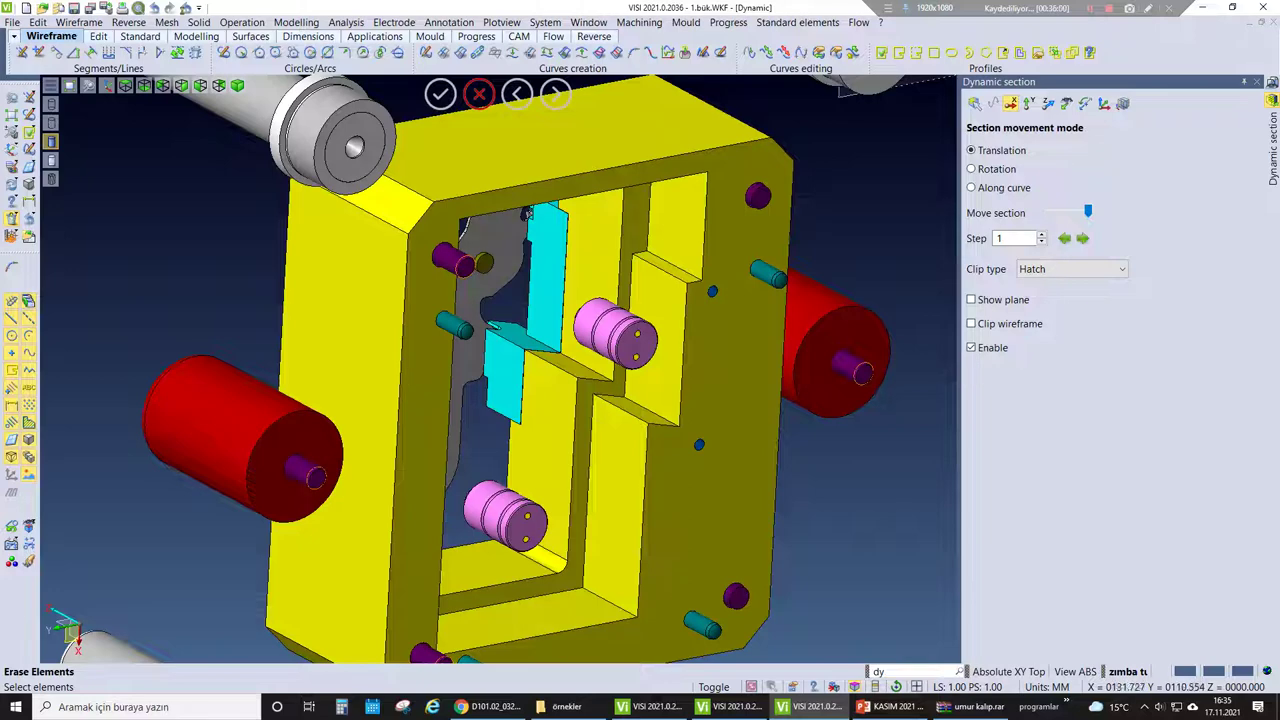
middle_drag(527, 211, 610, 190)
scroll(765, 221, up, 3)
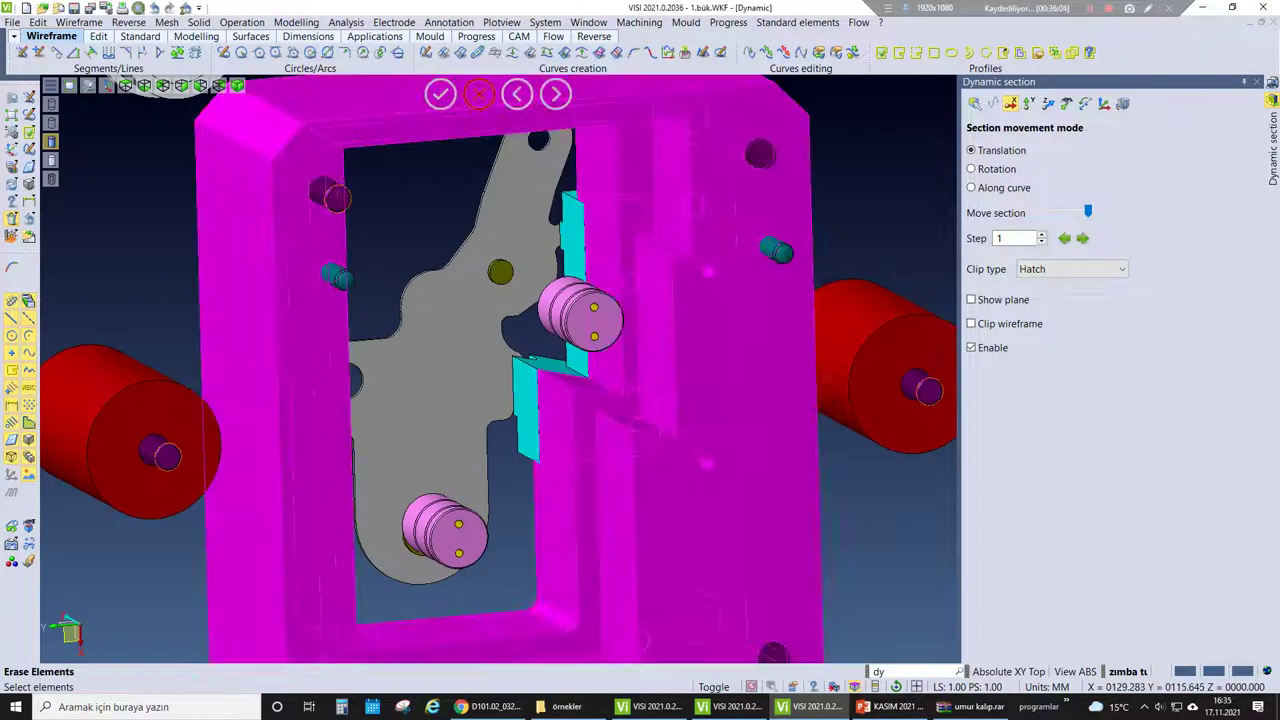
mouse_move(765, 221)
middle_down()
mouse_move(858, 141)
mouse_move(815, 390)
mouse_move(763, 570)
middle_up()
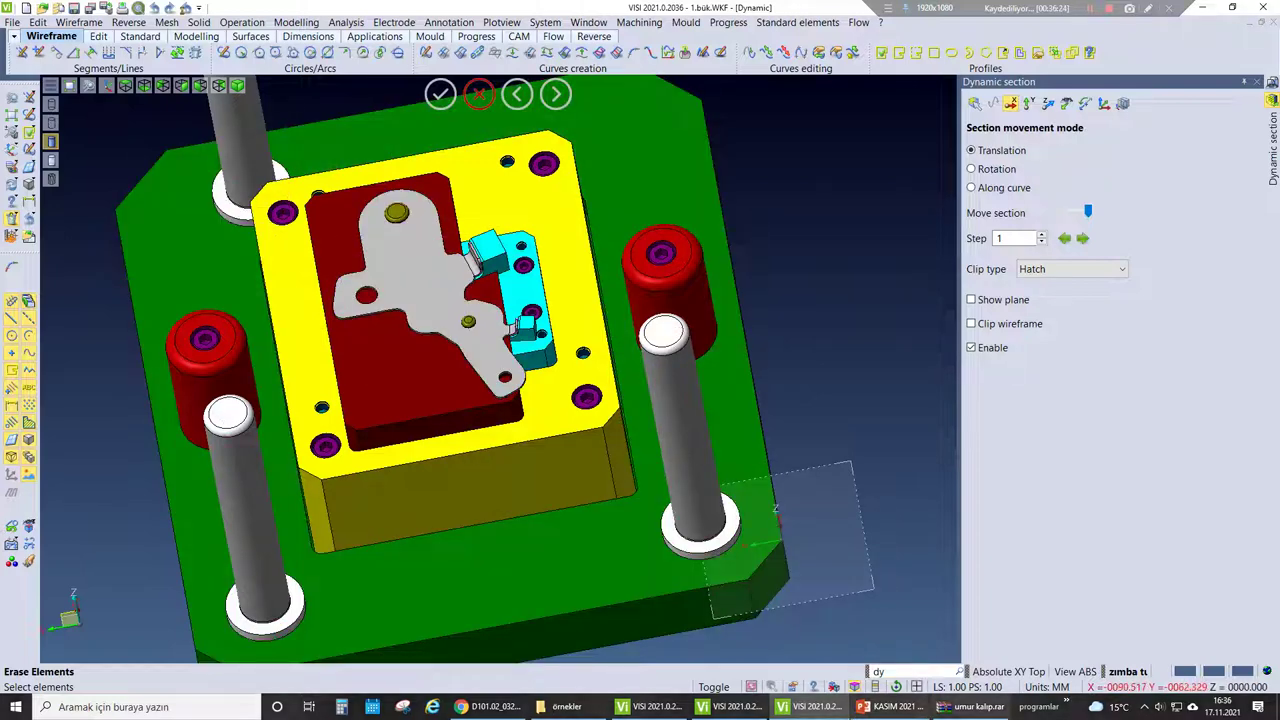
- Decline putting the modified files back into the student's RAR archive and minimise the archive window
click(815, 707)
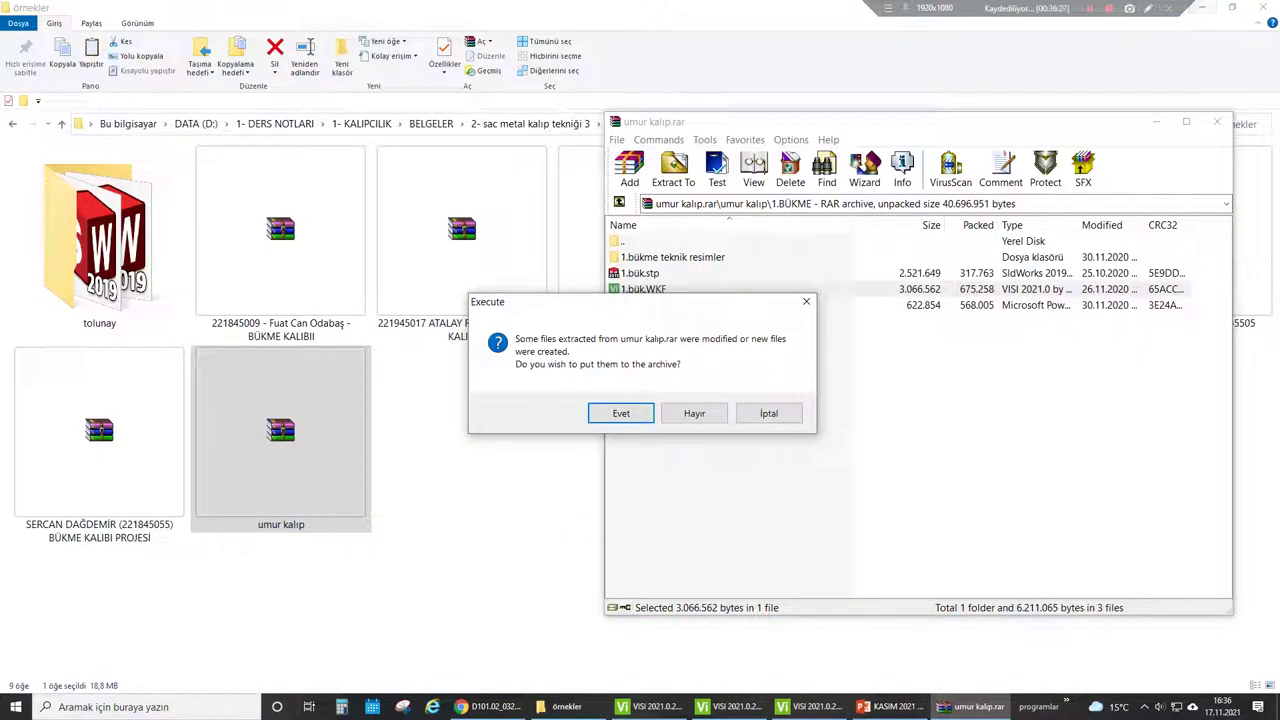
click(694, 413)
click(1156, 121)
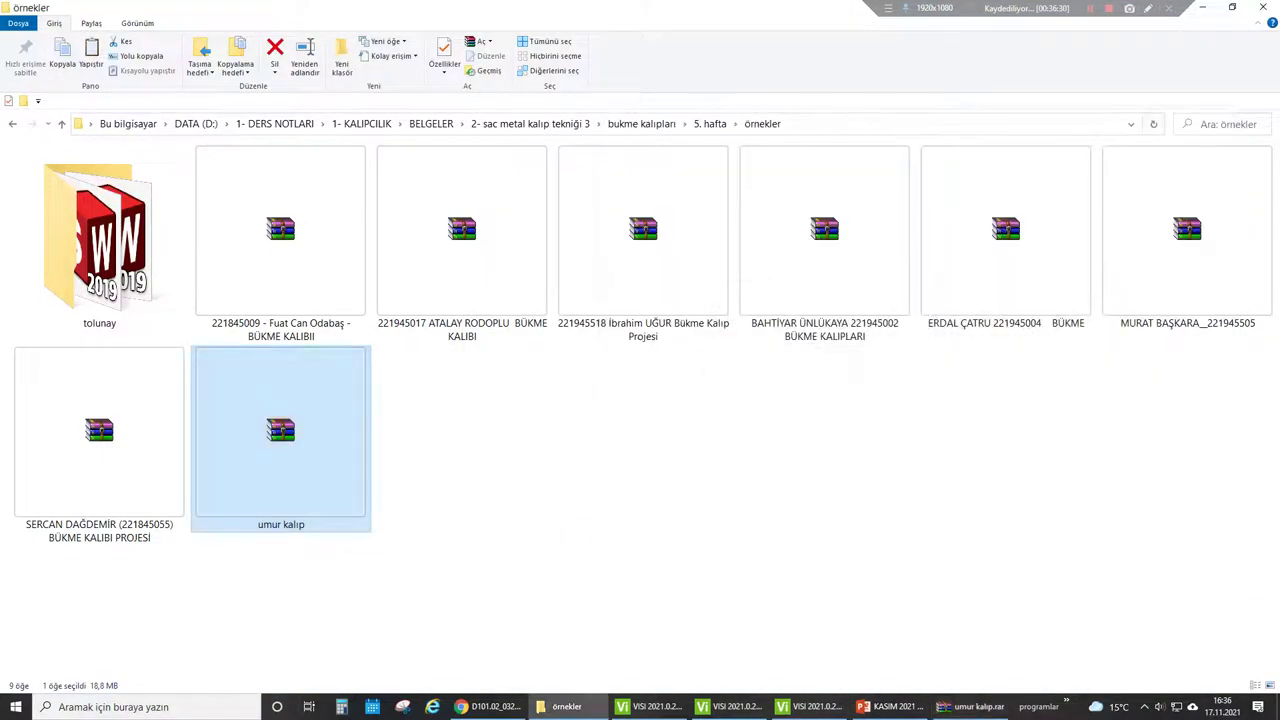
- Open the saved bent part file, named with a run of 7s, from the desktop in VISI
key(alt+Tab)
key(alt+Tab)
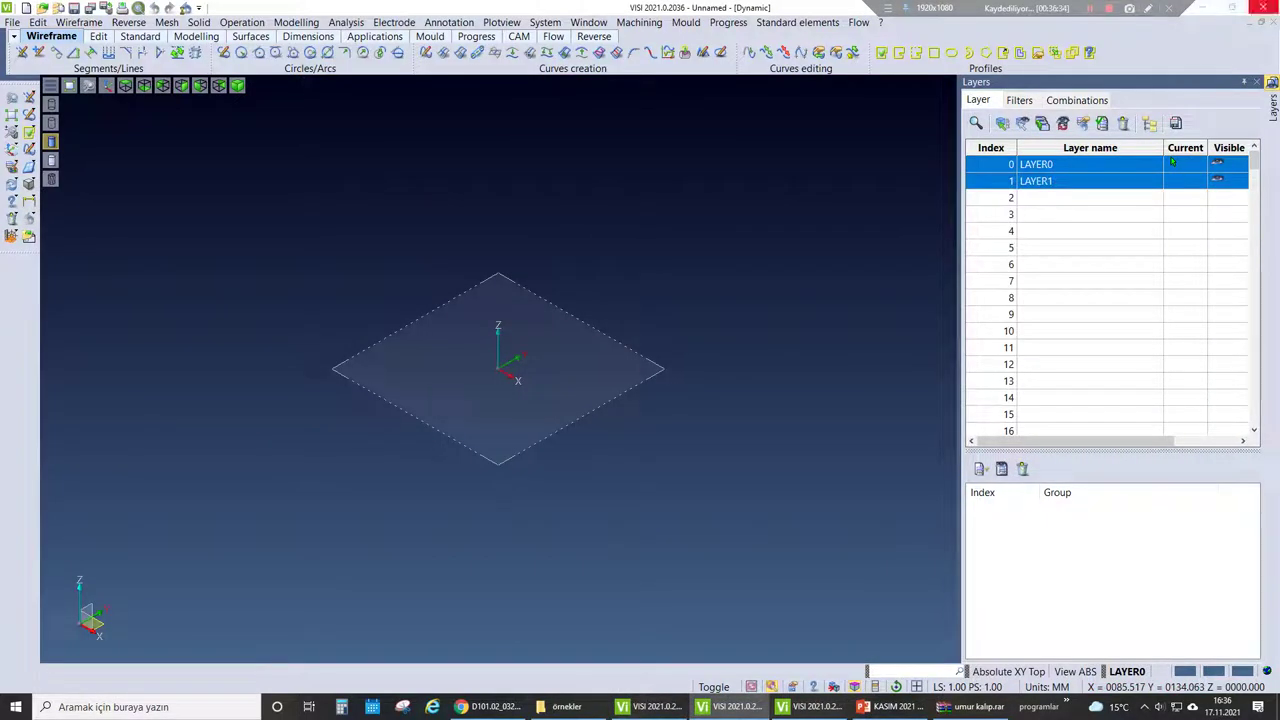
key(alt+Tab)
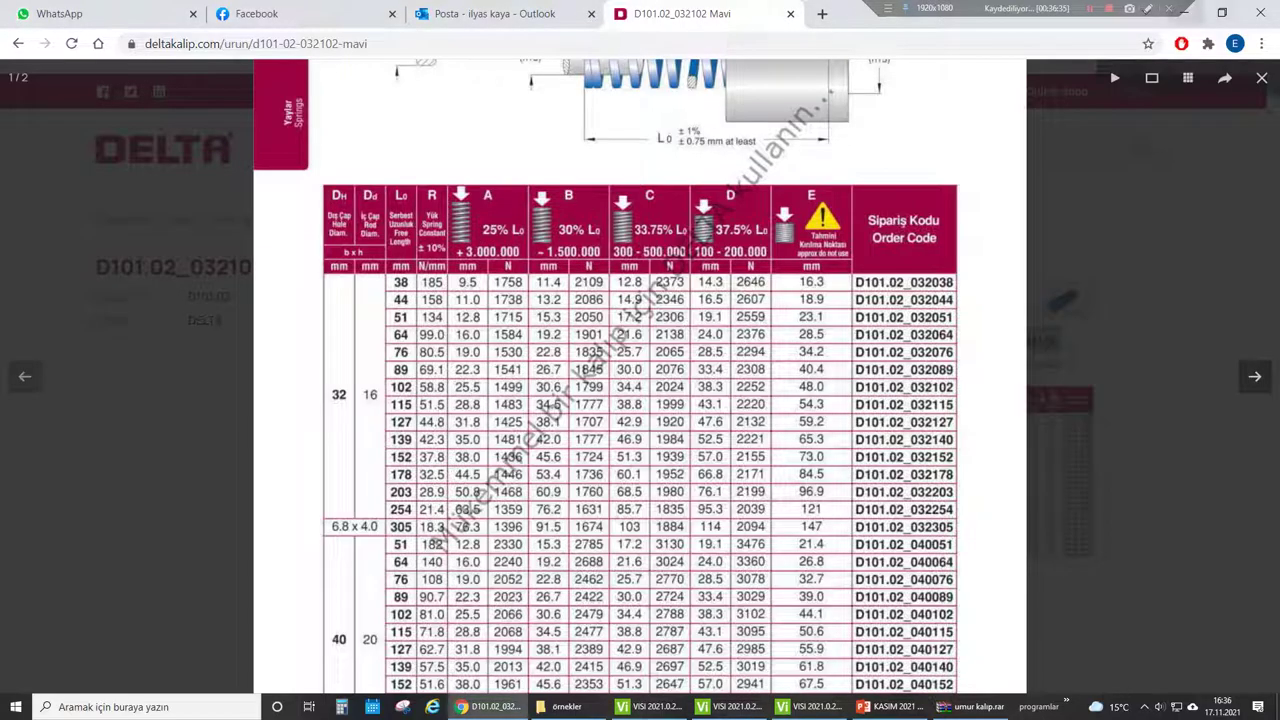
key(super+d)
double_click(447, 550)
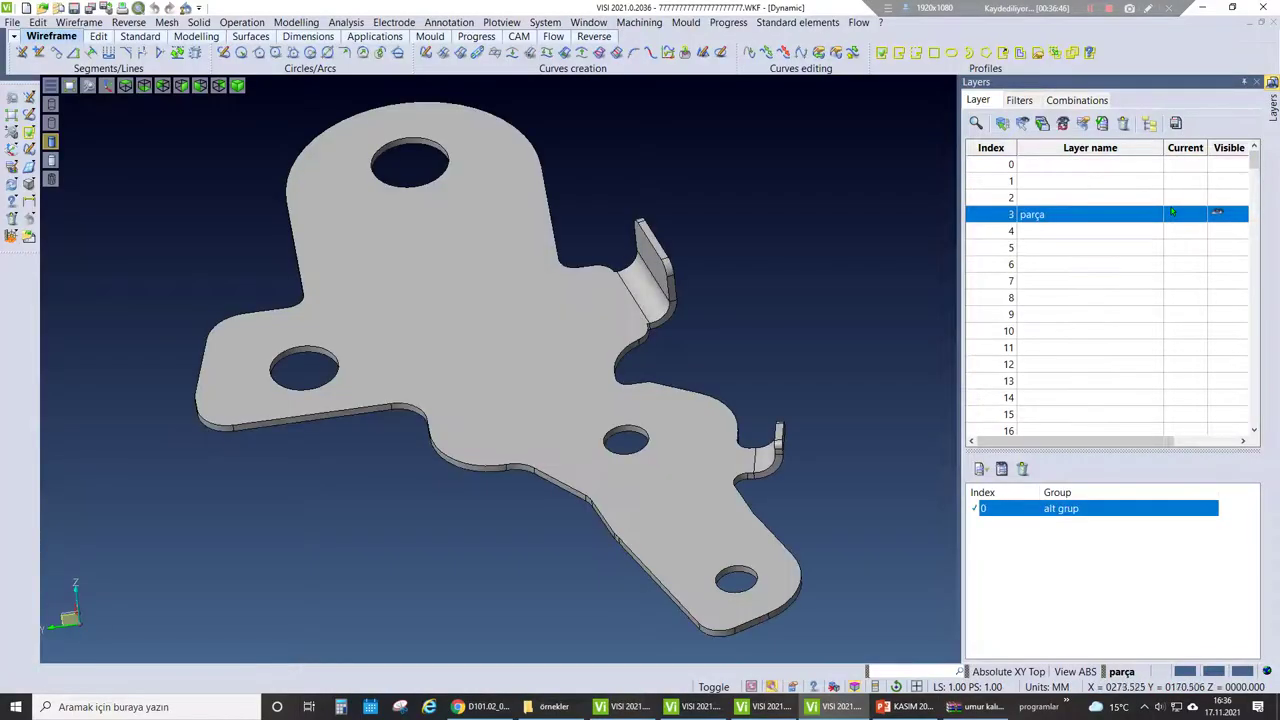
- Extrude the bottom face of the bent sheet part downward as a separate body, with a second distance of 21 mm
key(t)
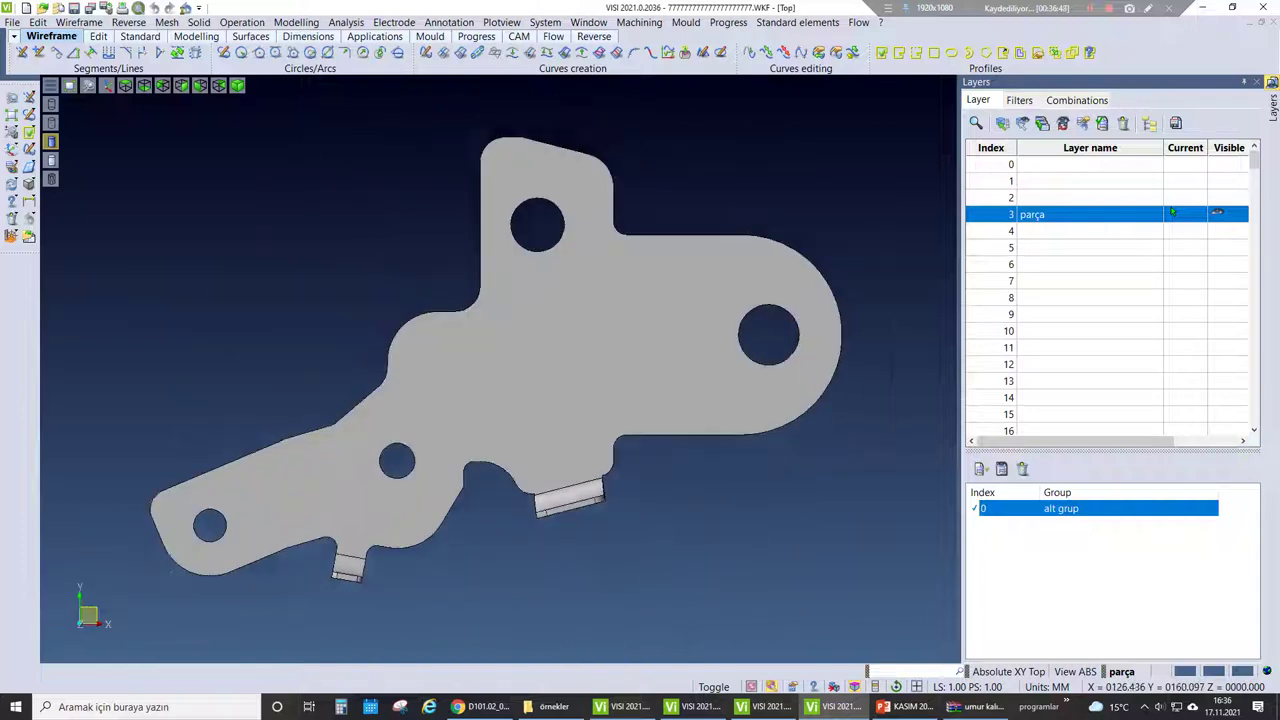
scroll(465, 487, down, 3)
scroll(465, 487, up, 5)
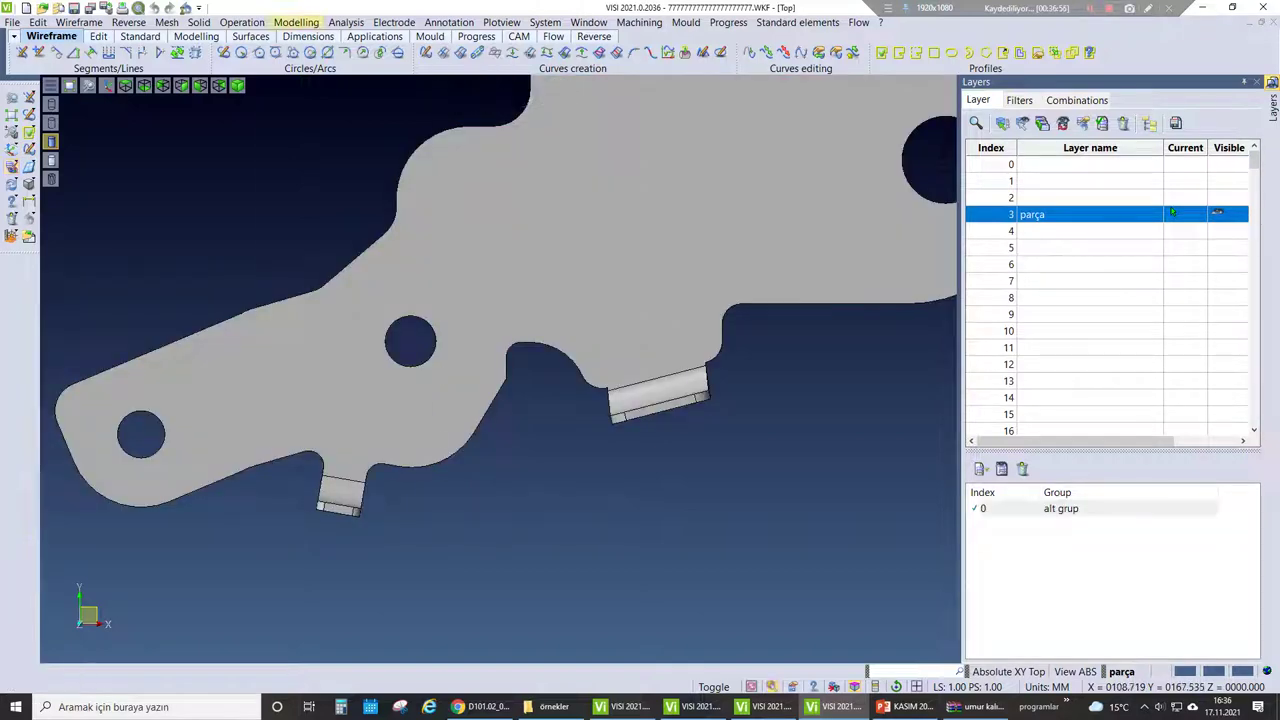
click(296, 22)
click(326, 77)
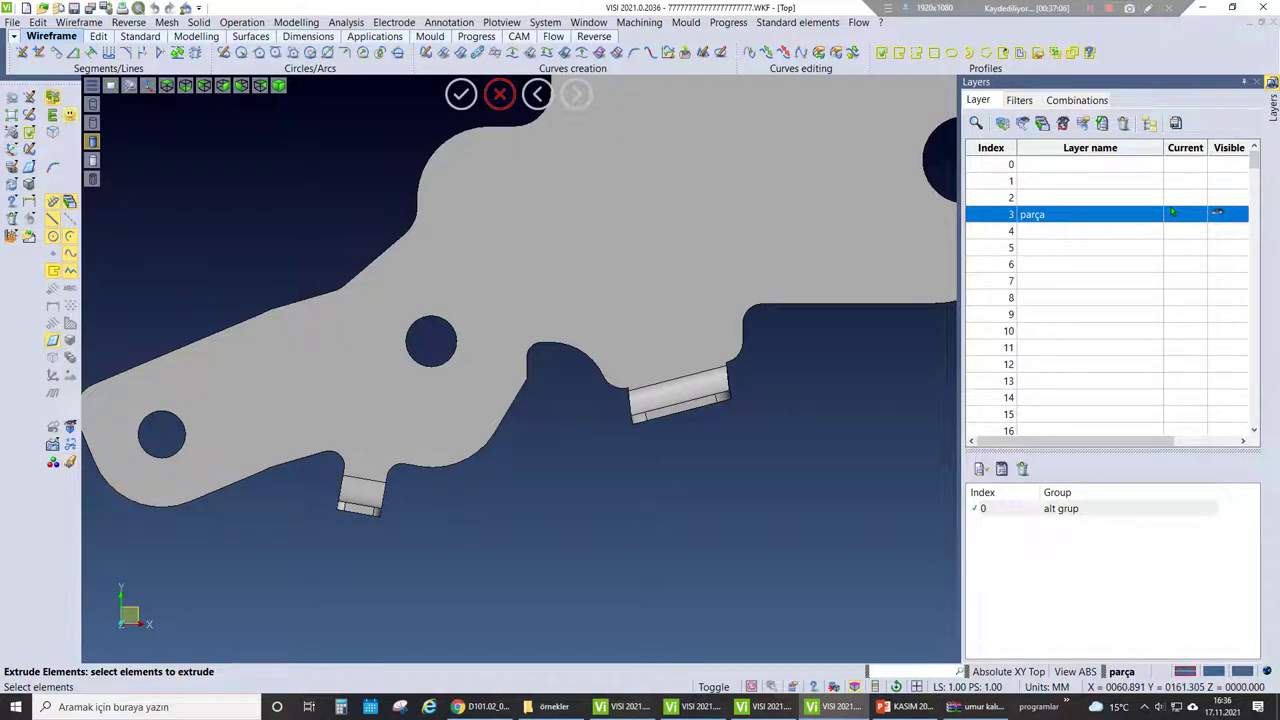
key(Return)
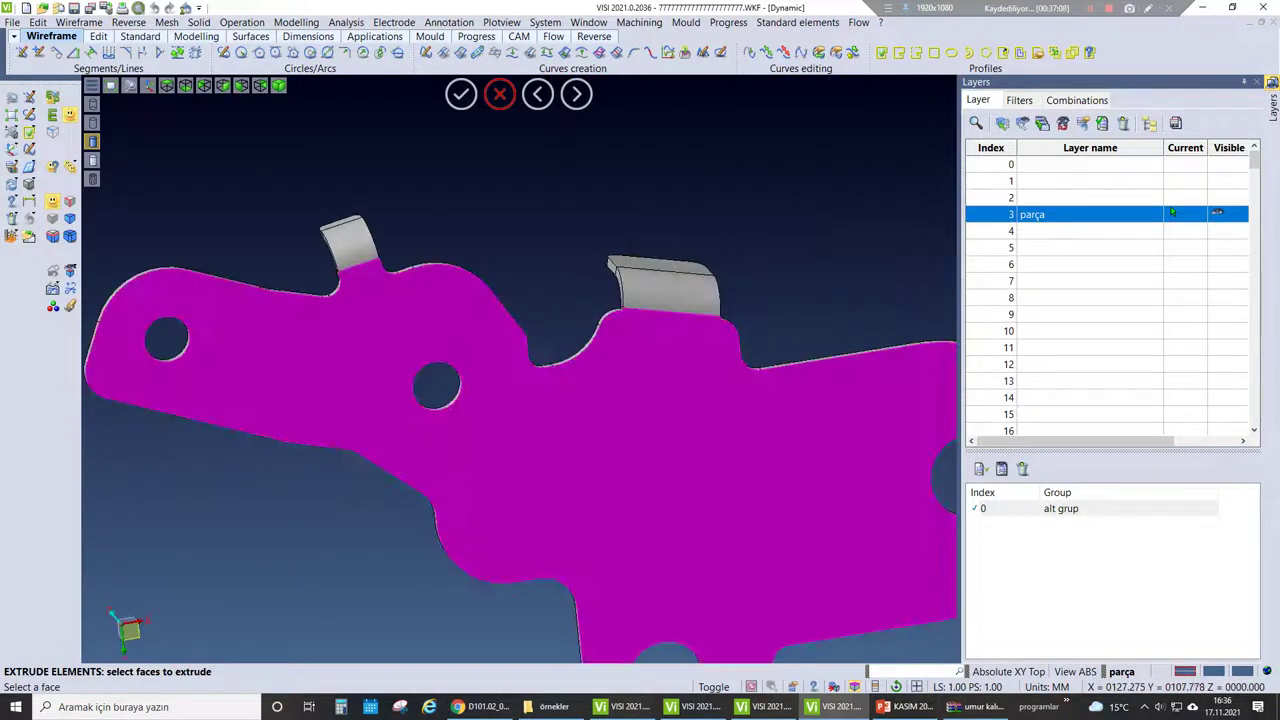
key(Return)
key(Return)
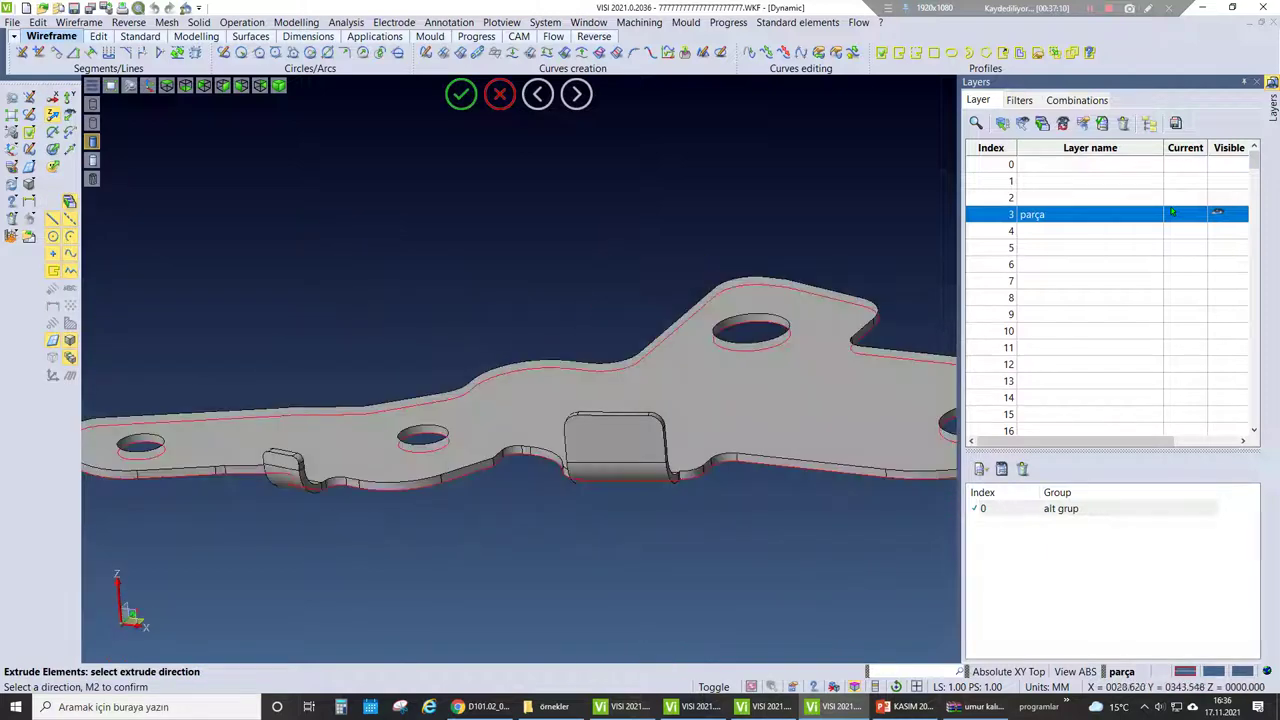
key(Tab)
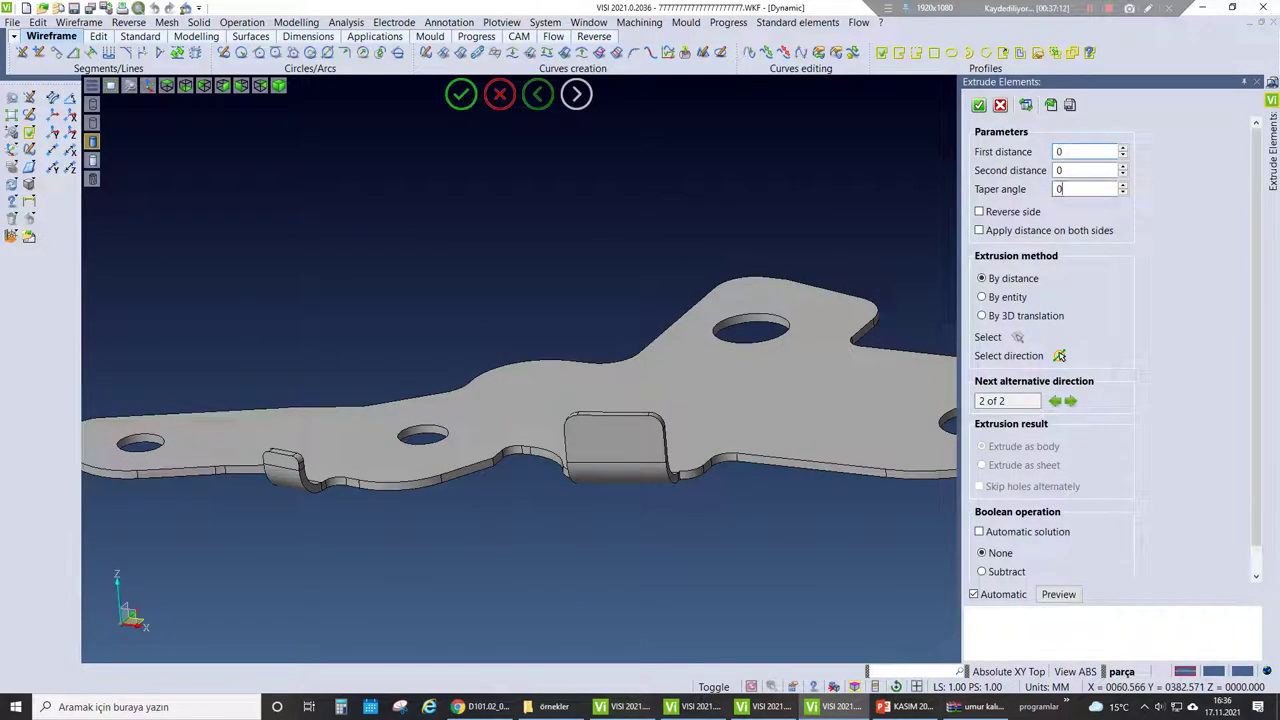
text(9)
key(Tab)
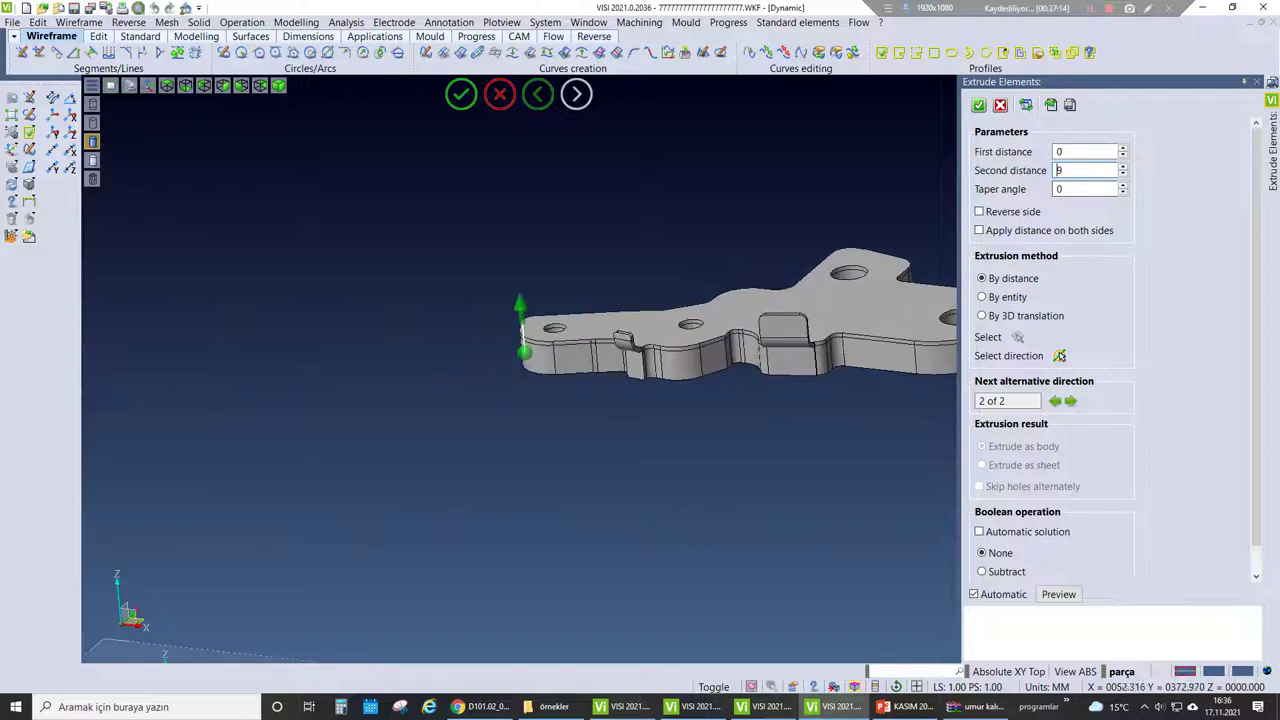
text(21)
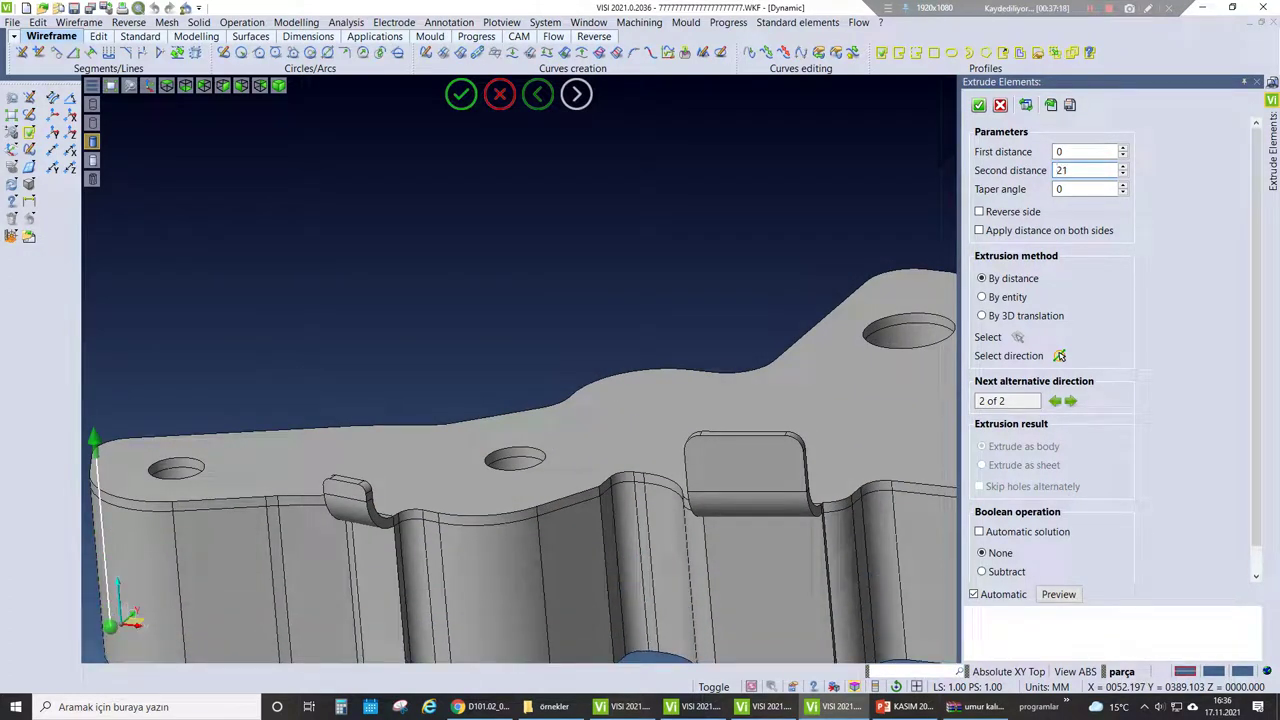
key(Return)
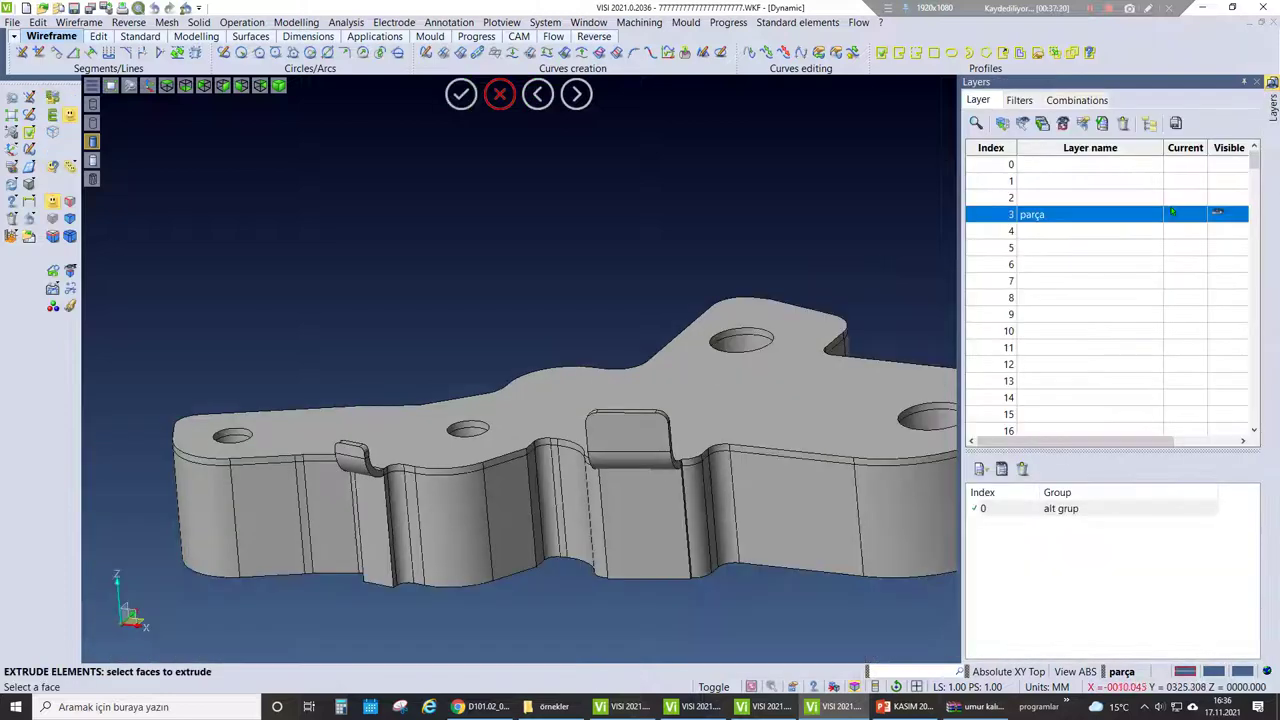
- Erase the bent sheet part to inspect the extruded block alone, and undo the erasure
key(F5)
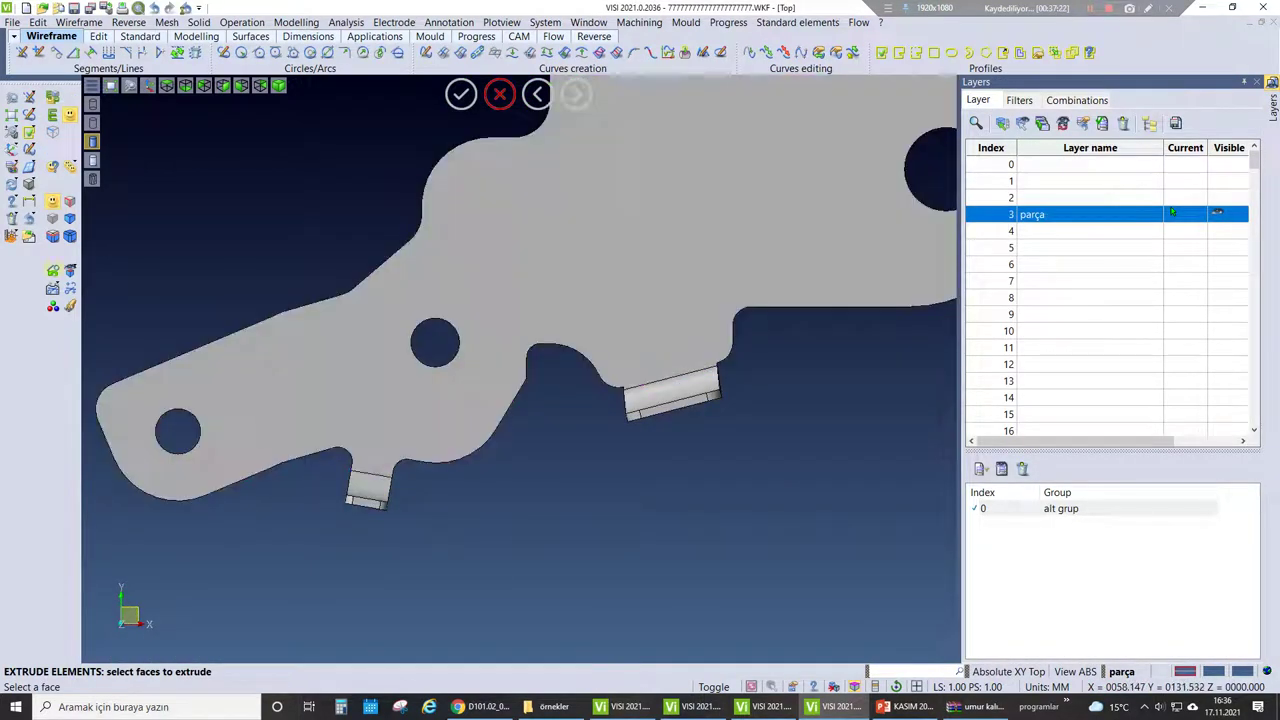
key(Delete)
key(F8)
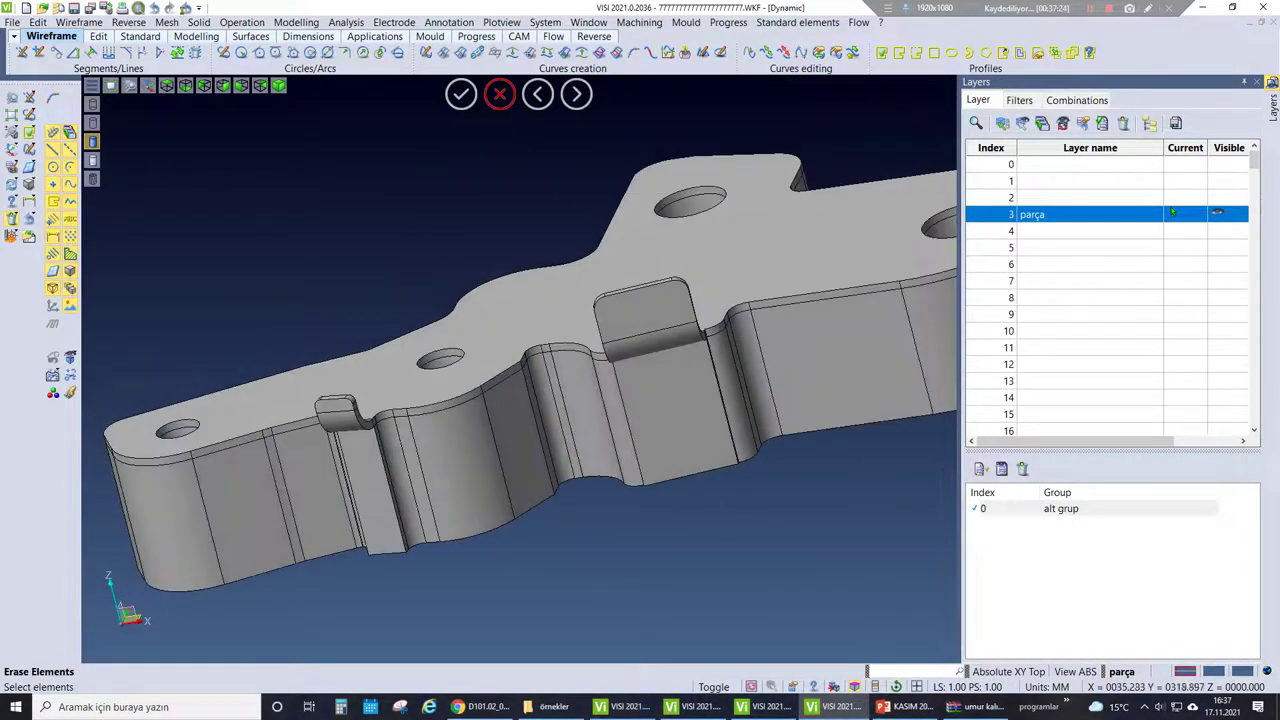
key(ctrl+z)
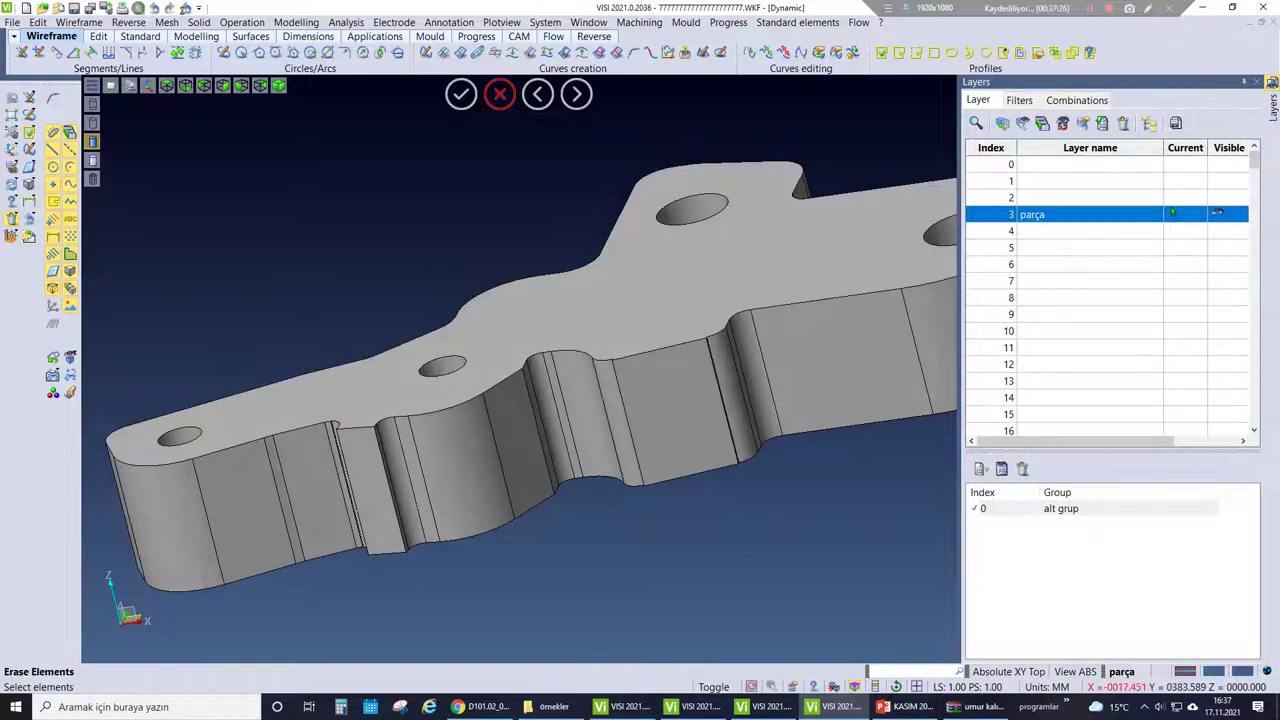
key(ctrl+z)
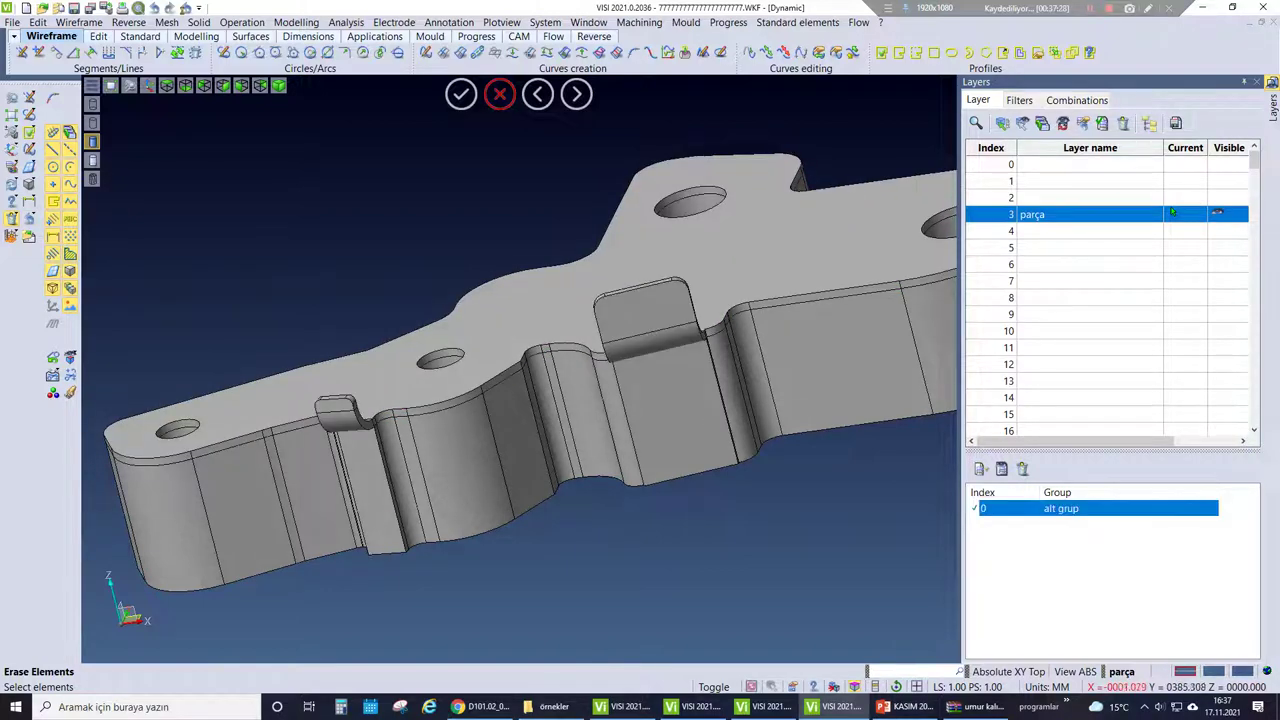
key(Escape)
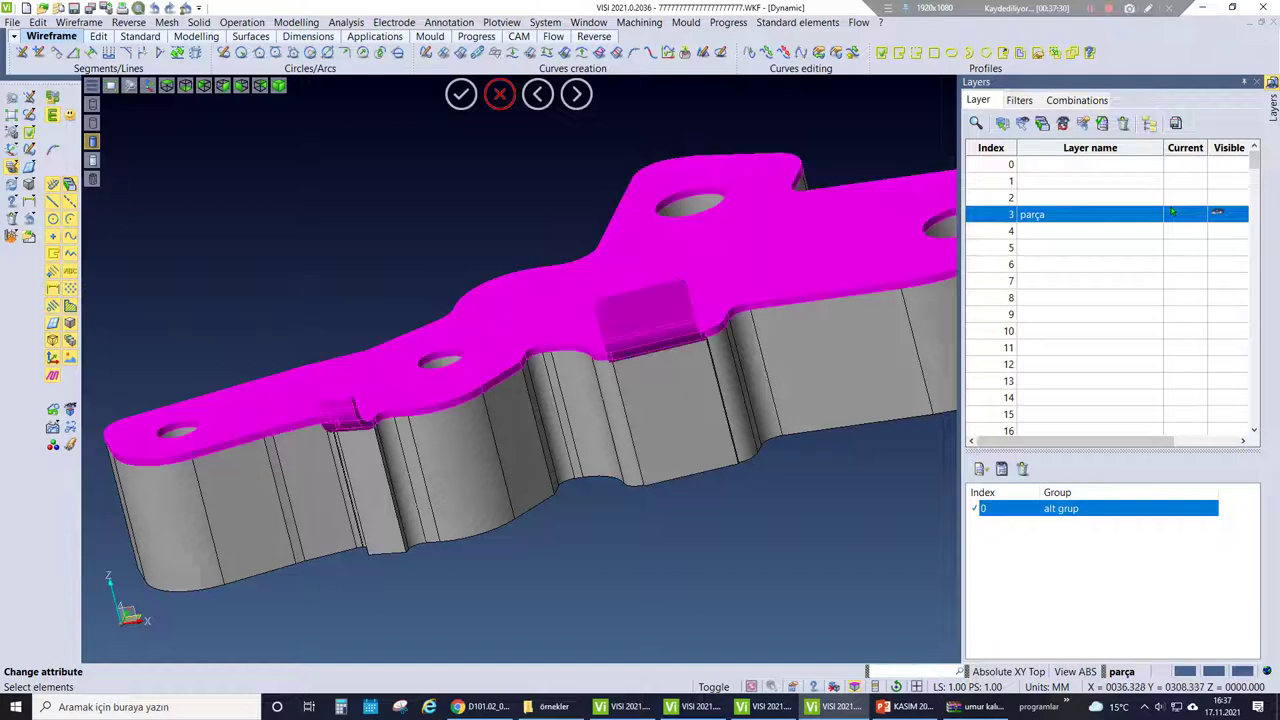
- Recolour the bent sheet part teal and the extruded block beneath it lilac-grey
click(540, 300)
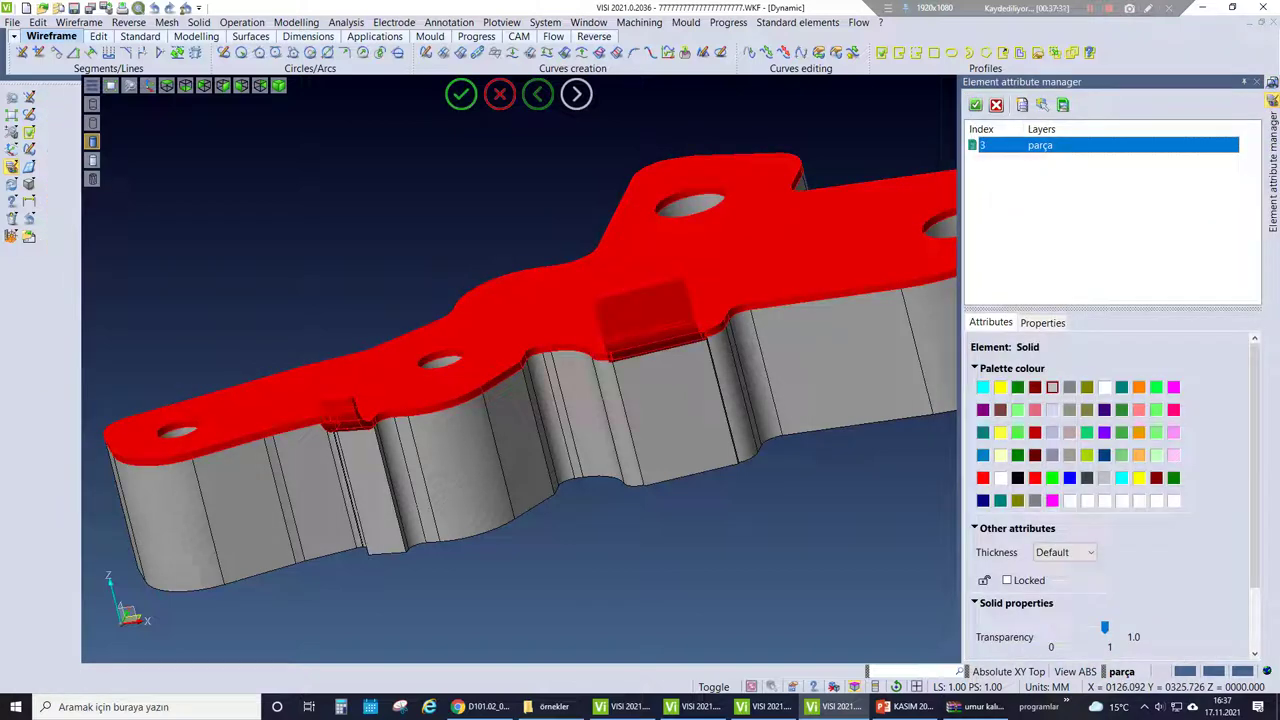
key(Return)
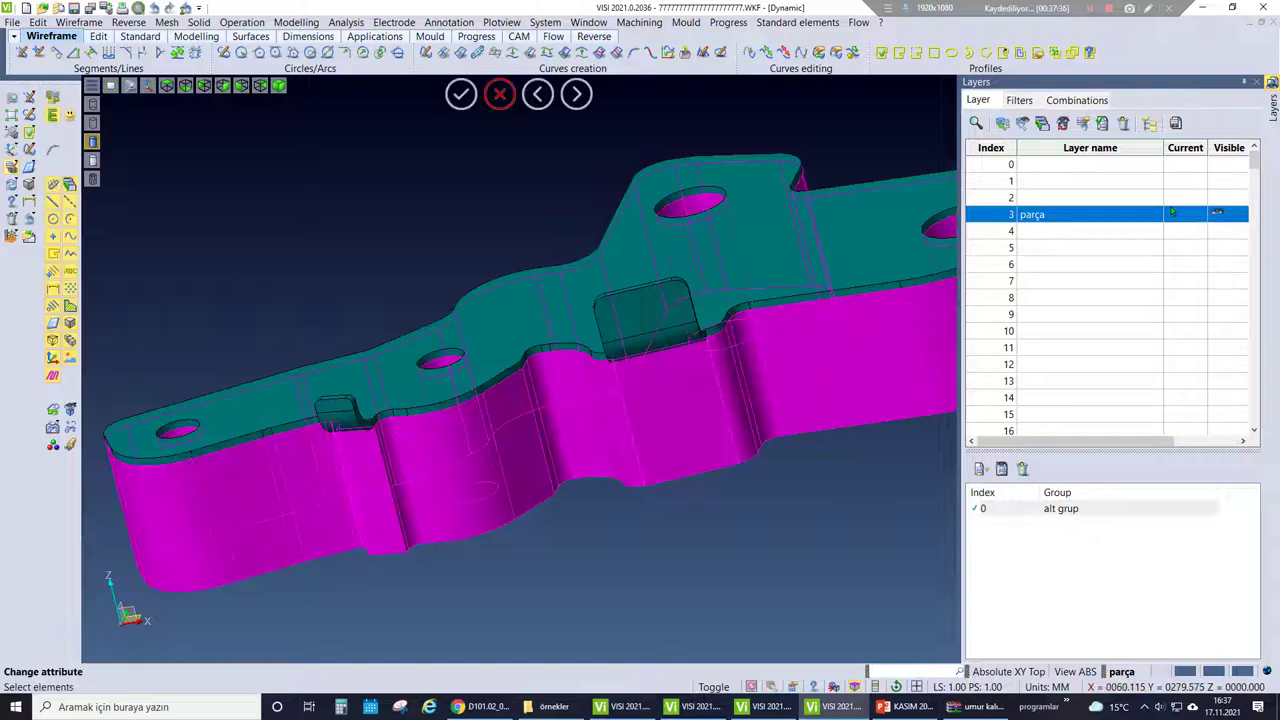
click(560, 420)
click(1052, 455)
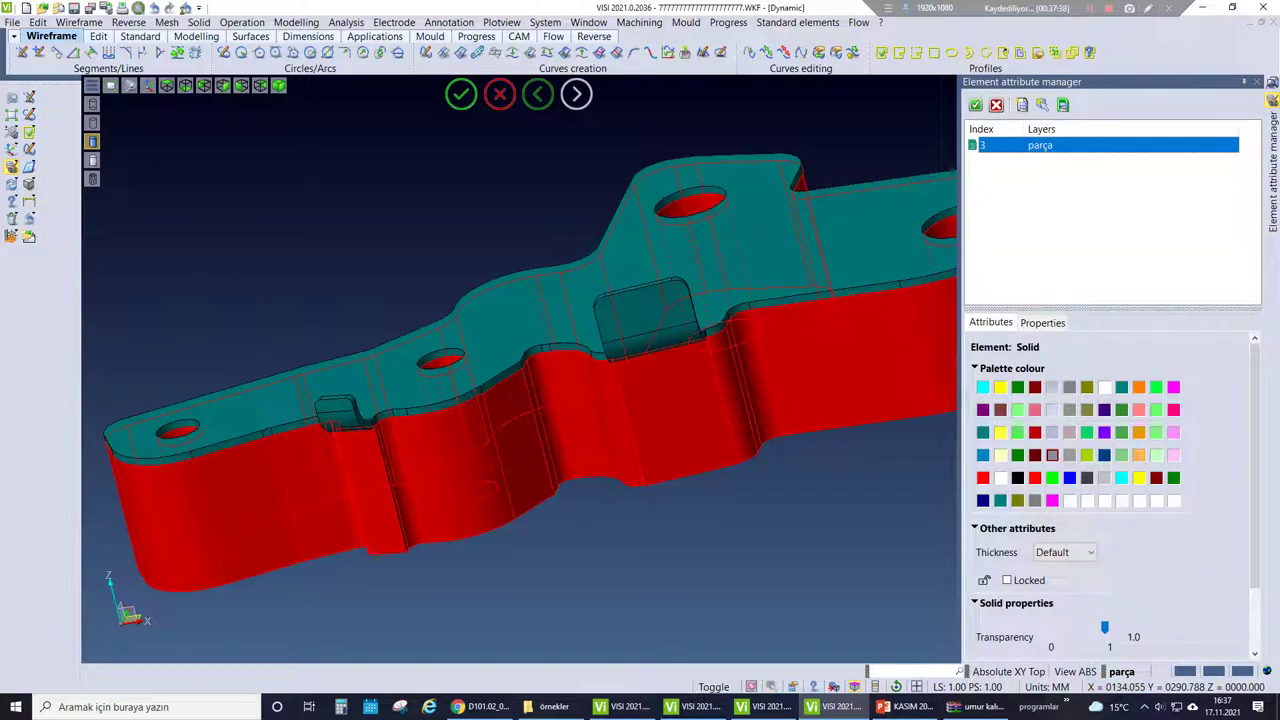
- Create a new layer named baskı at index 0 and assign the extruded block to it
key(Insert)
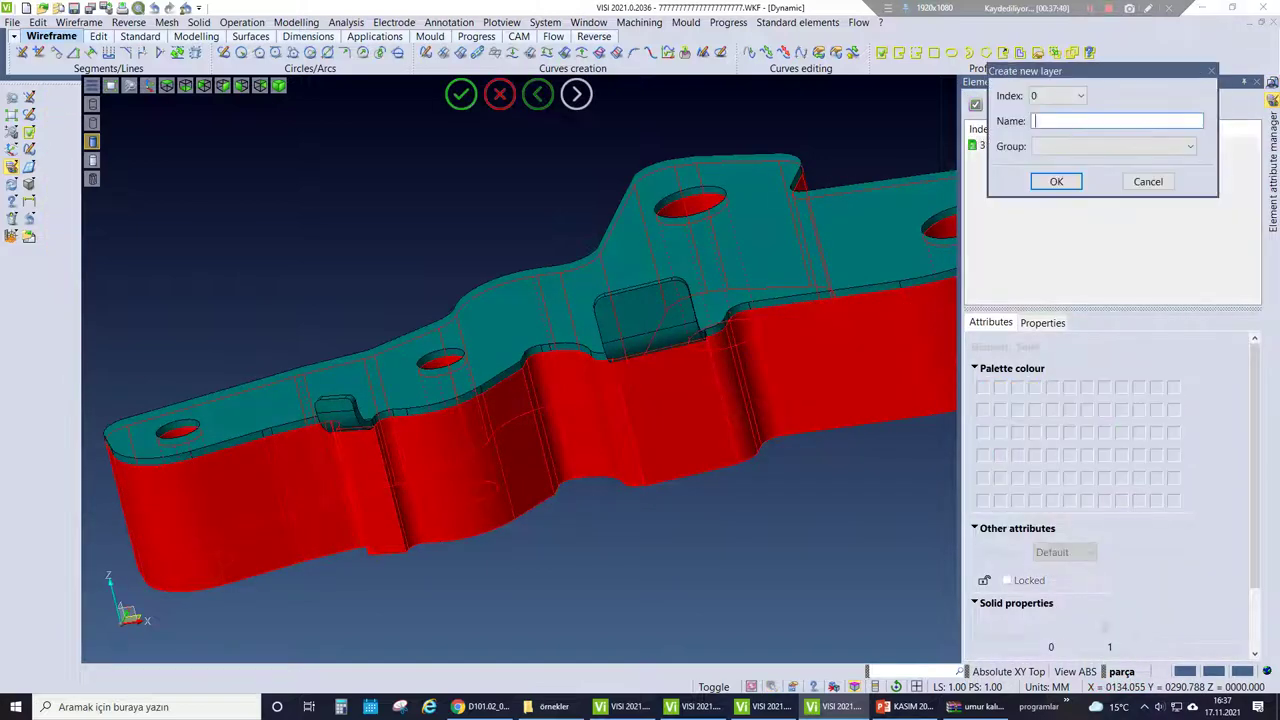
text(baskı)
key(Return)
key(Return)
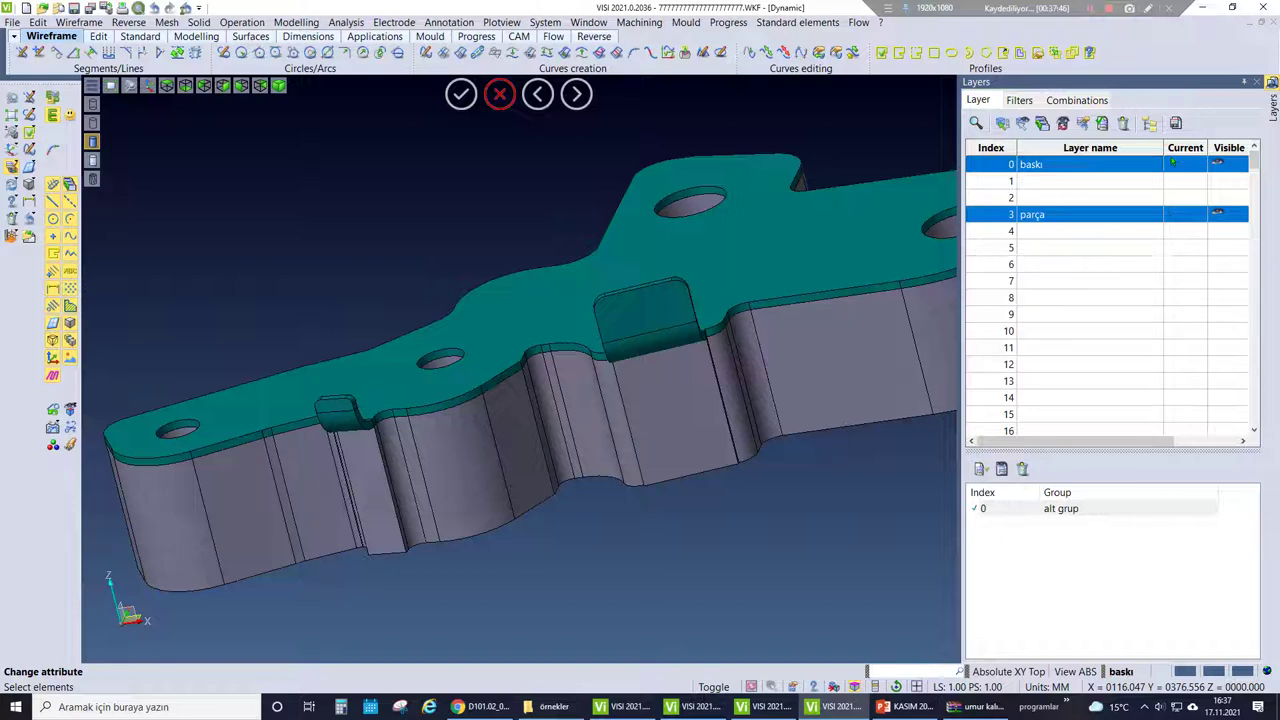
- Show only the baskı layer to examine the block's outline from above, and turn the parça layer back on
click(1090, 164)
key(F5)
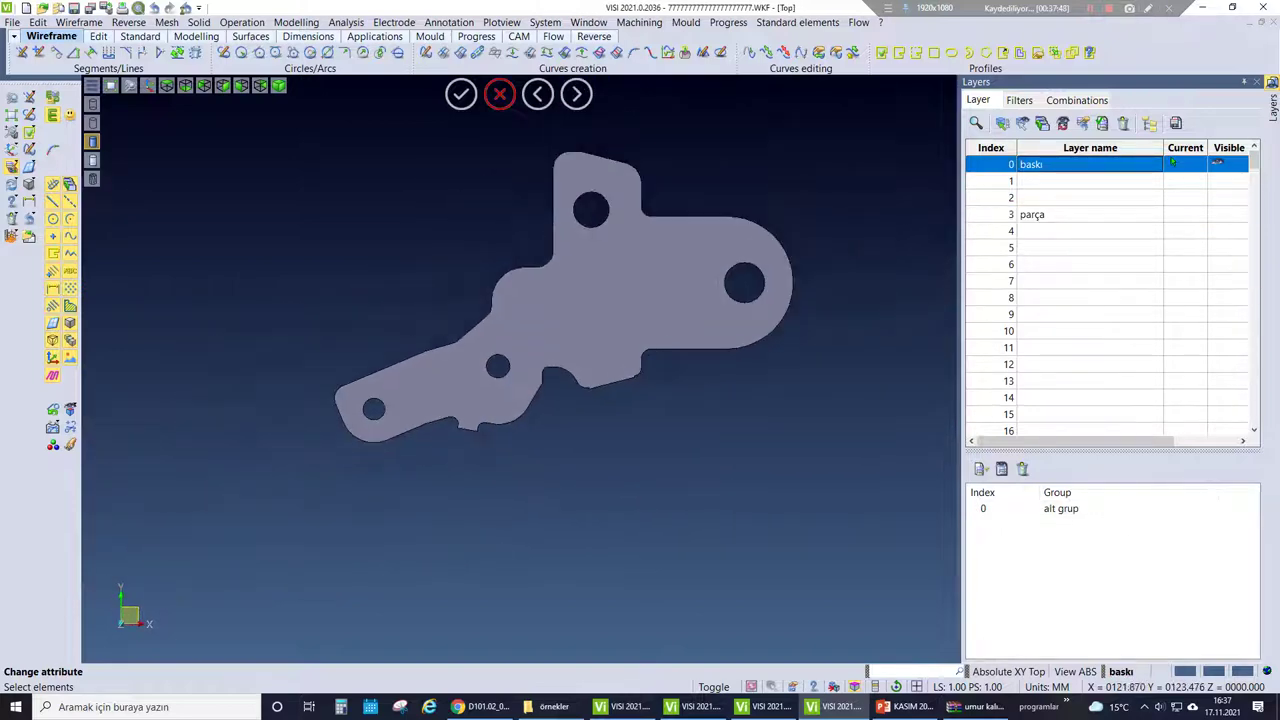
scroll(530, 343, up, 2)
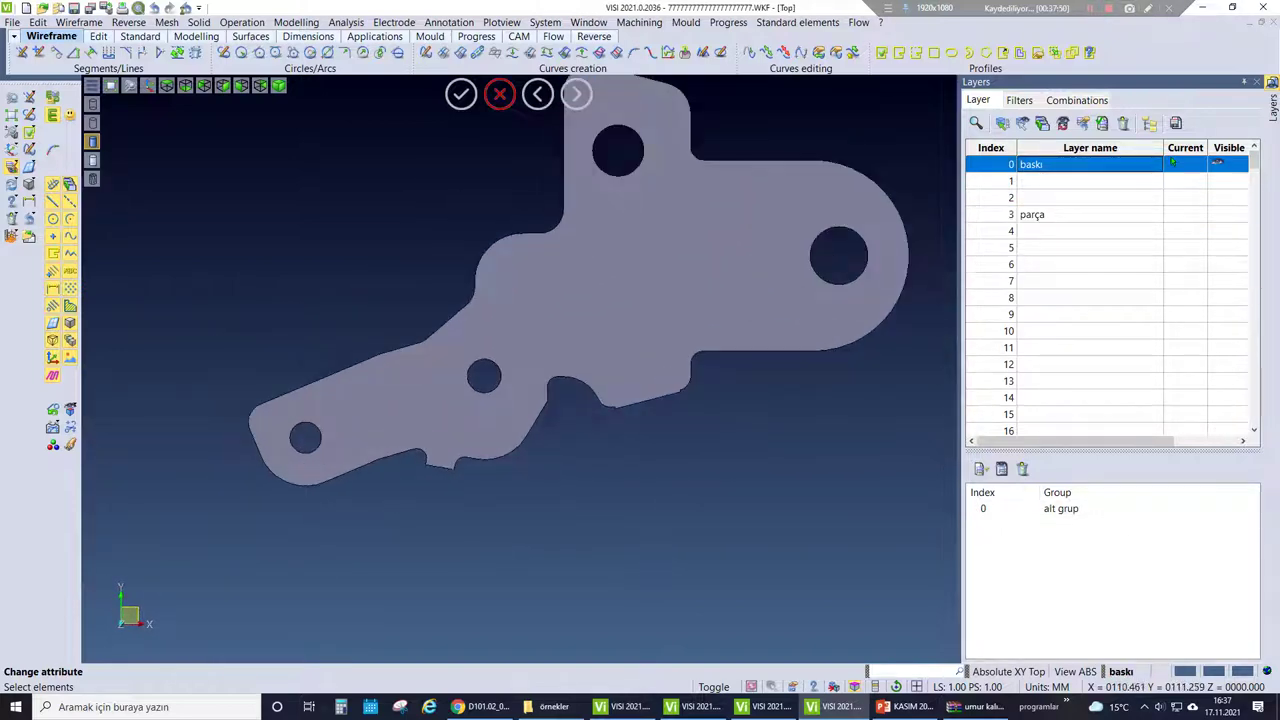
click(1090, 247)
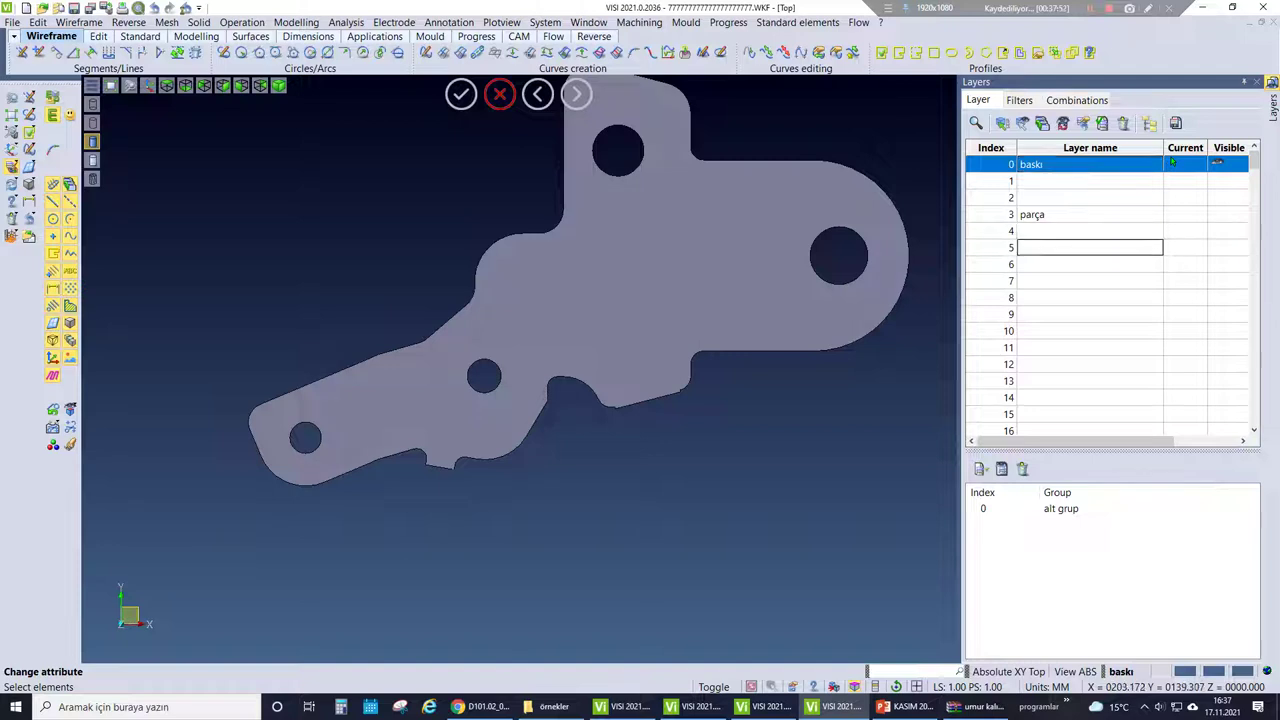
ctrl+click(1090, 214)
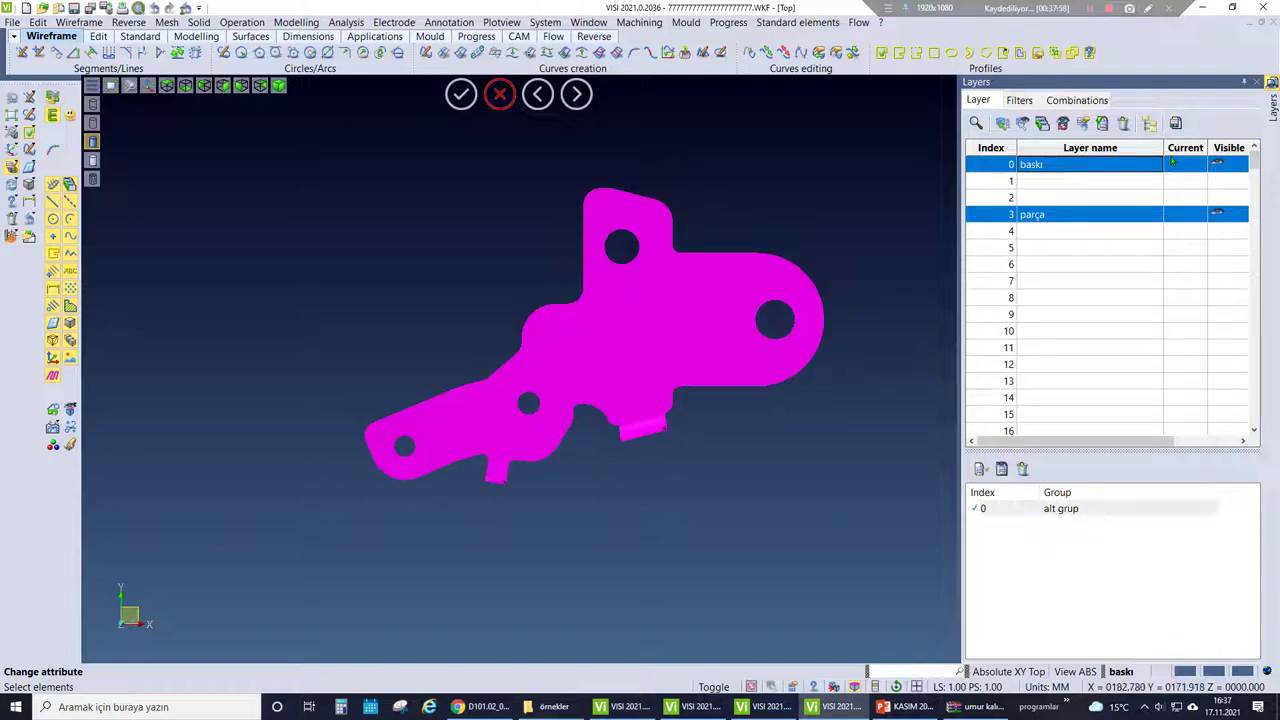
click(296, 22)
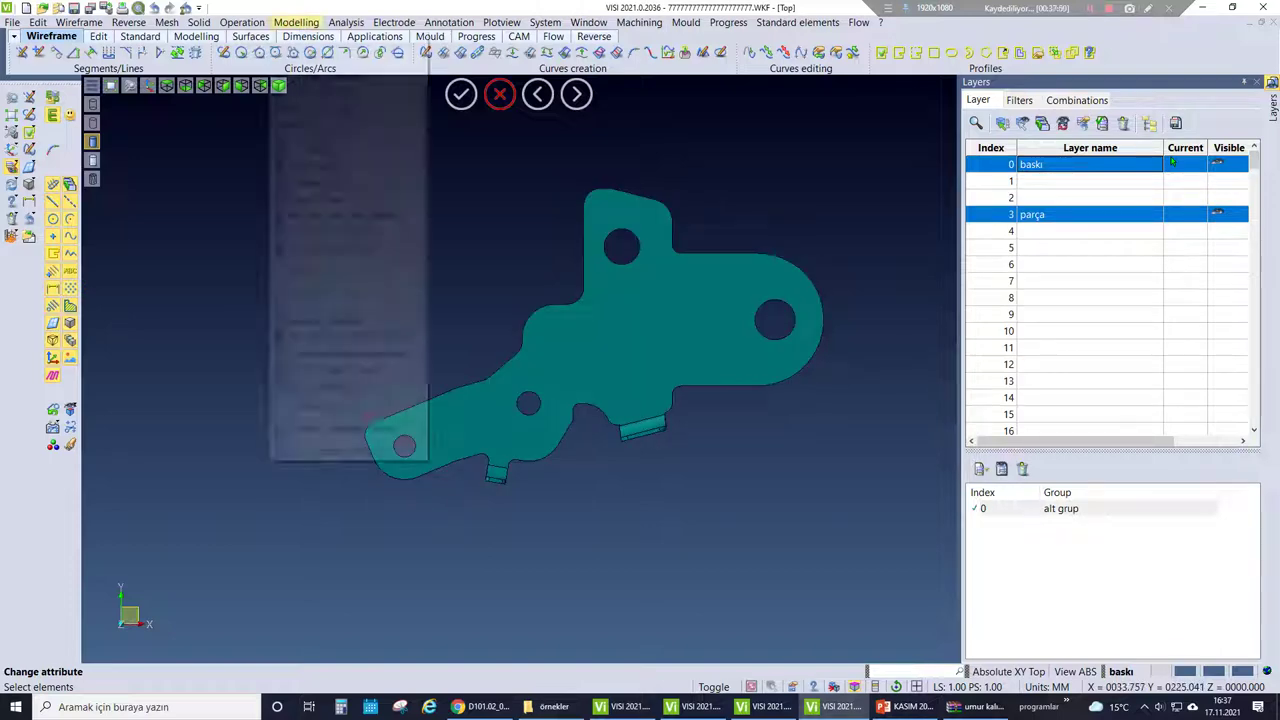
mouse_move(242, 22)
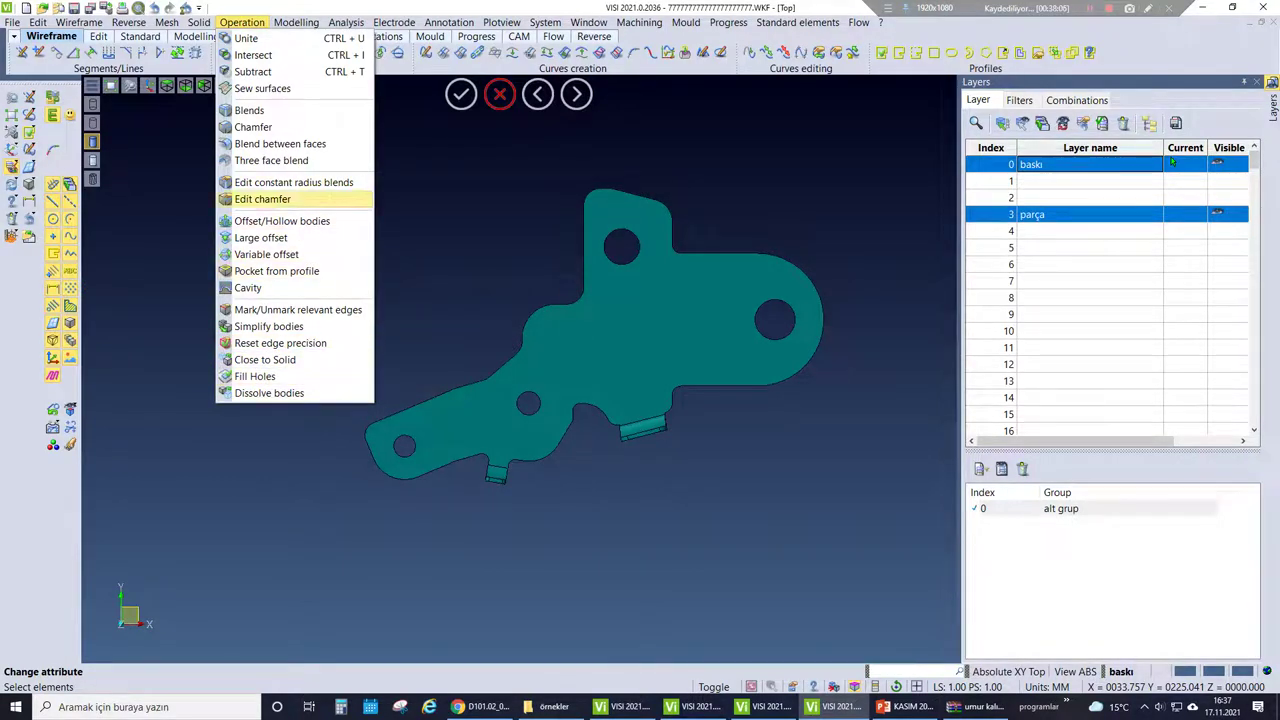
key(Escape)
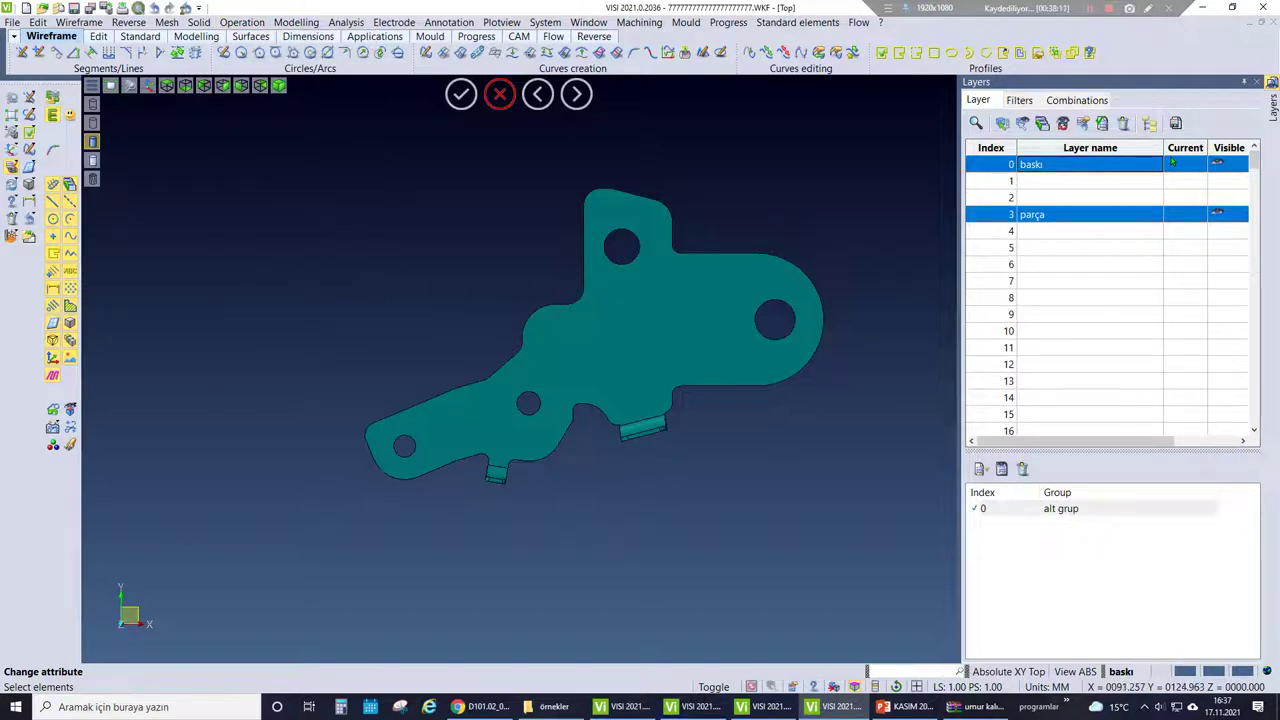
- Try to cut the bent sheet part across its upper tab, level with the wide arm's upper edge, and erase the cut-off tab
scroll(661, 401, up, 2)
scroll(573, 455, up, 2)
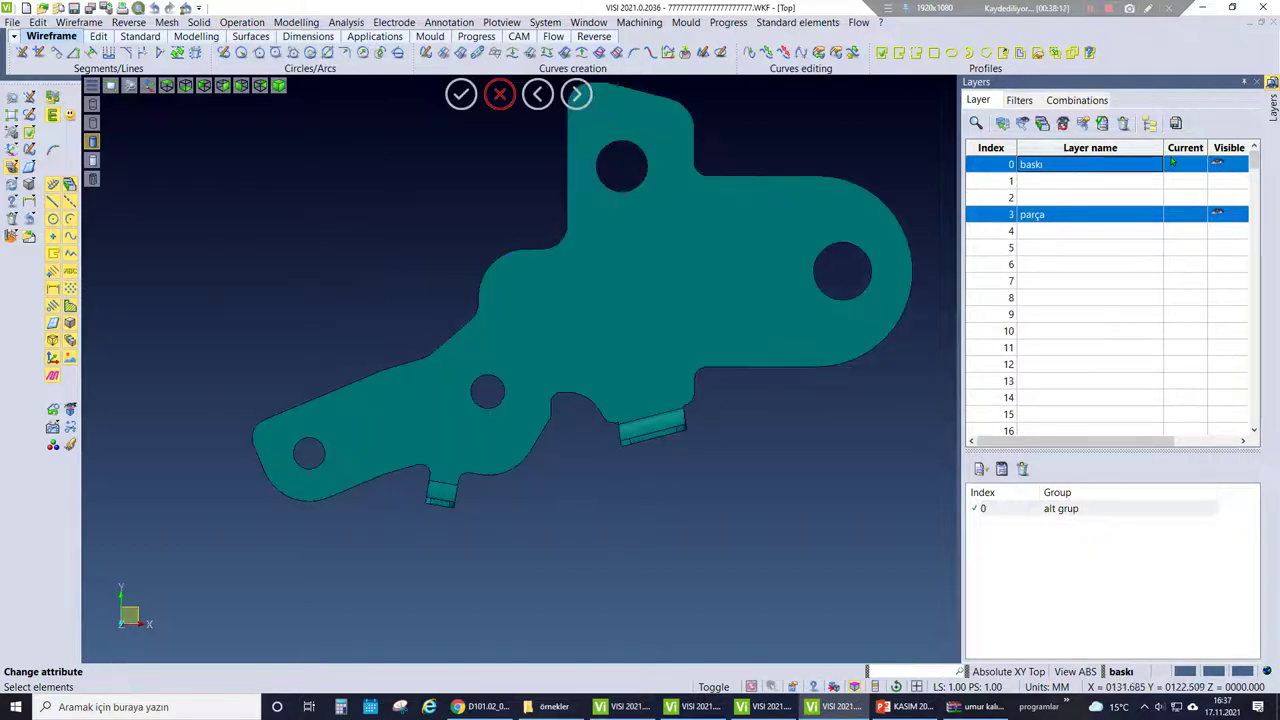
scroll(648, 394, down, 2)
scroll(648, 394, up, 2)
scroll(648, 394, down, 3)
middle_drag(648, 394, 620, 394)
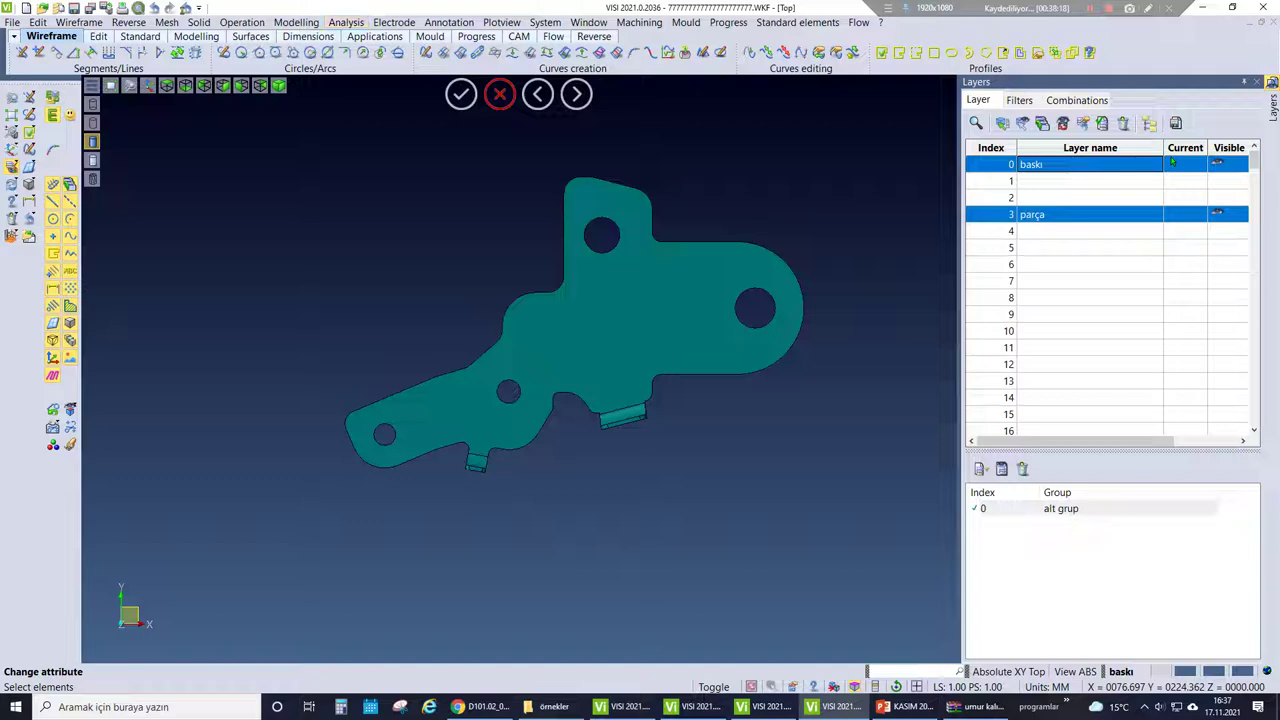
click(296, 22)
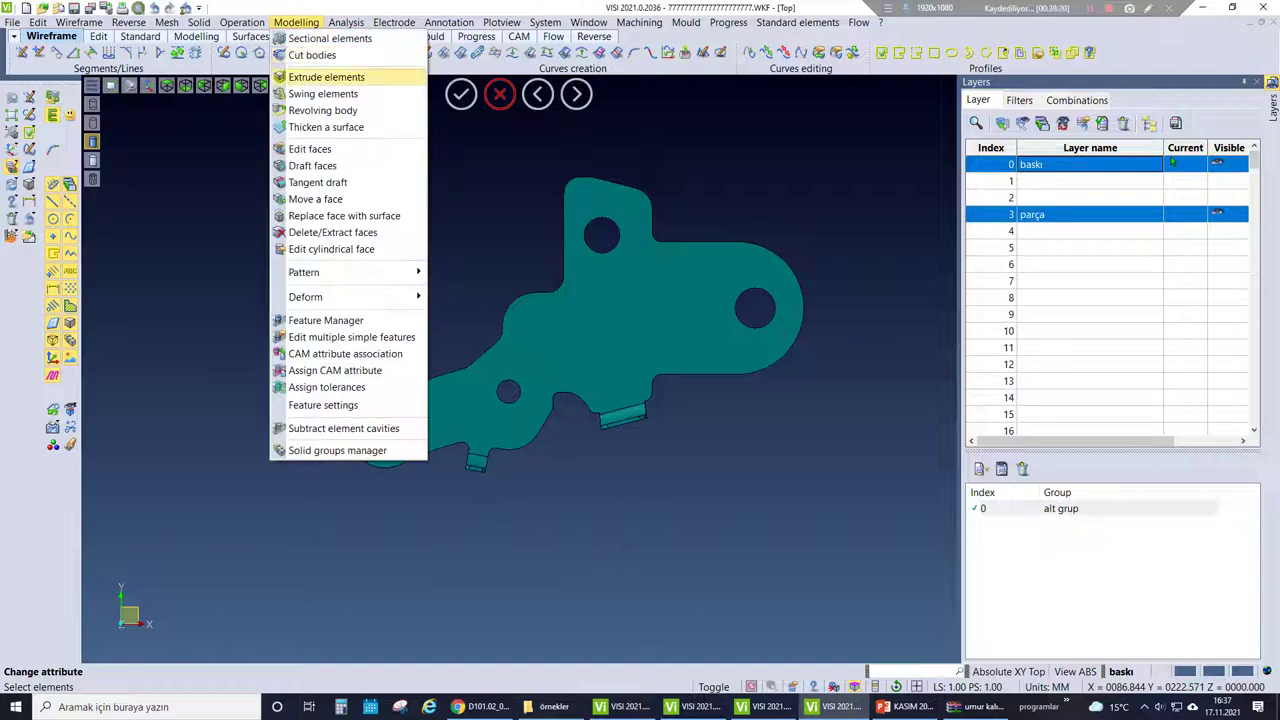
click(300, 55)
click(644, 232)
scroll(646, 230, up, 4)
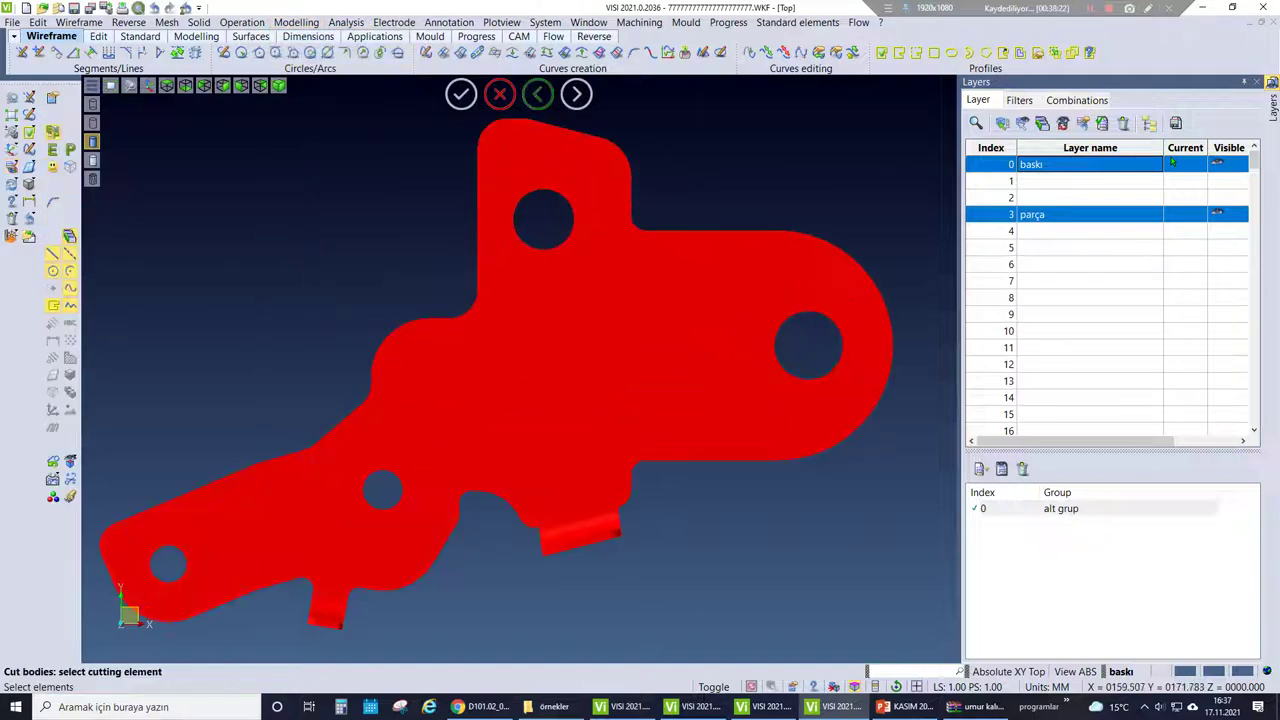
middle_click(646, 230)
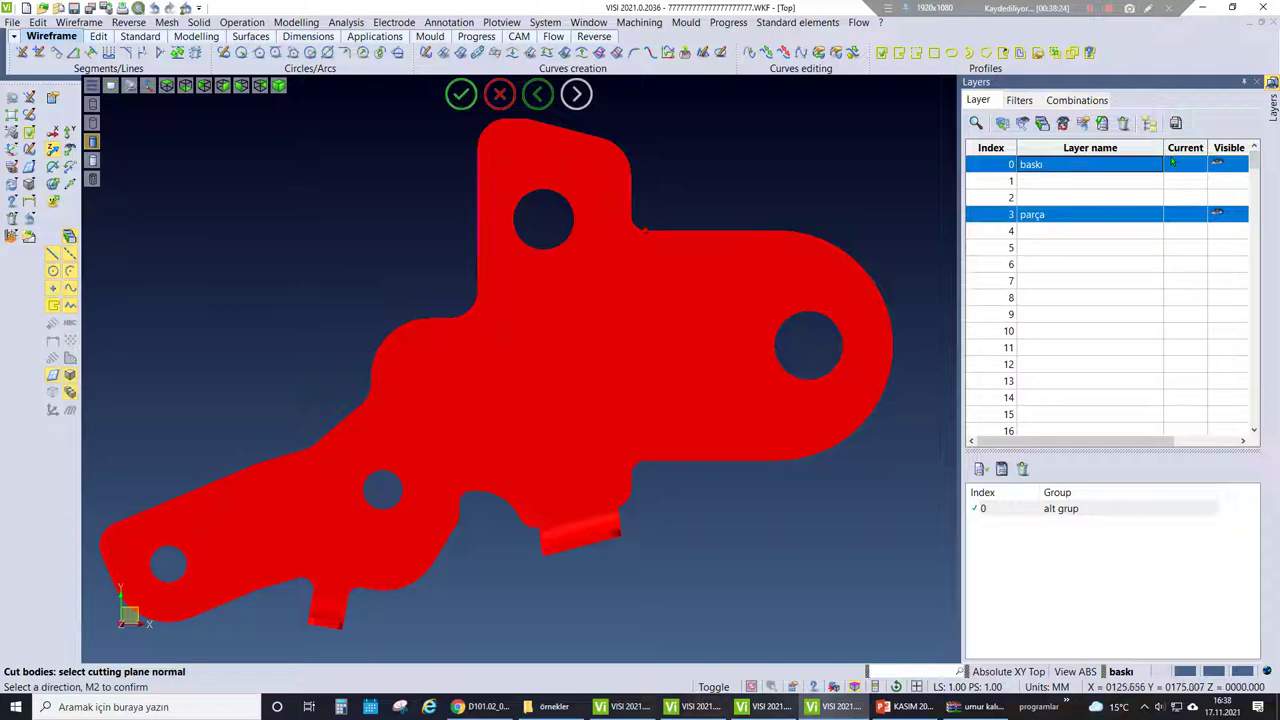
middle_click(644, 230)
key(Delete)
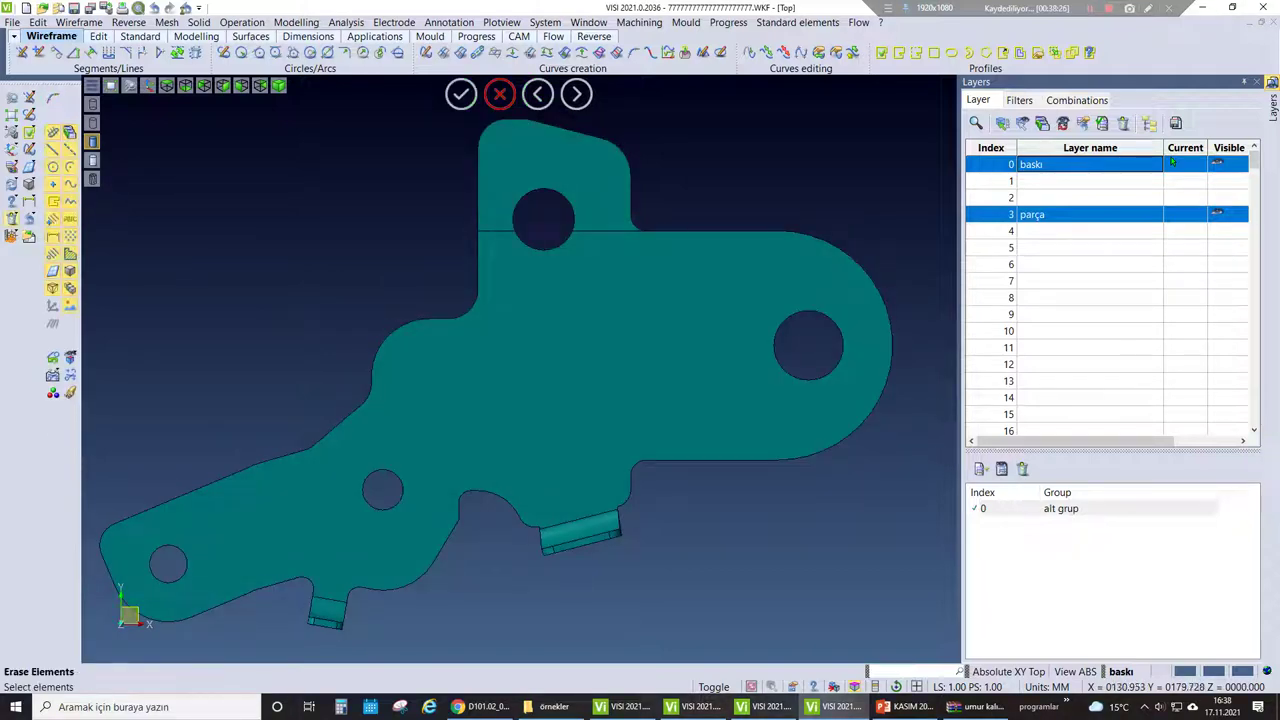
click(555, 165)
key(Escape)
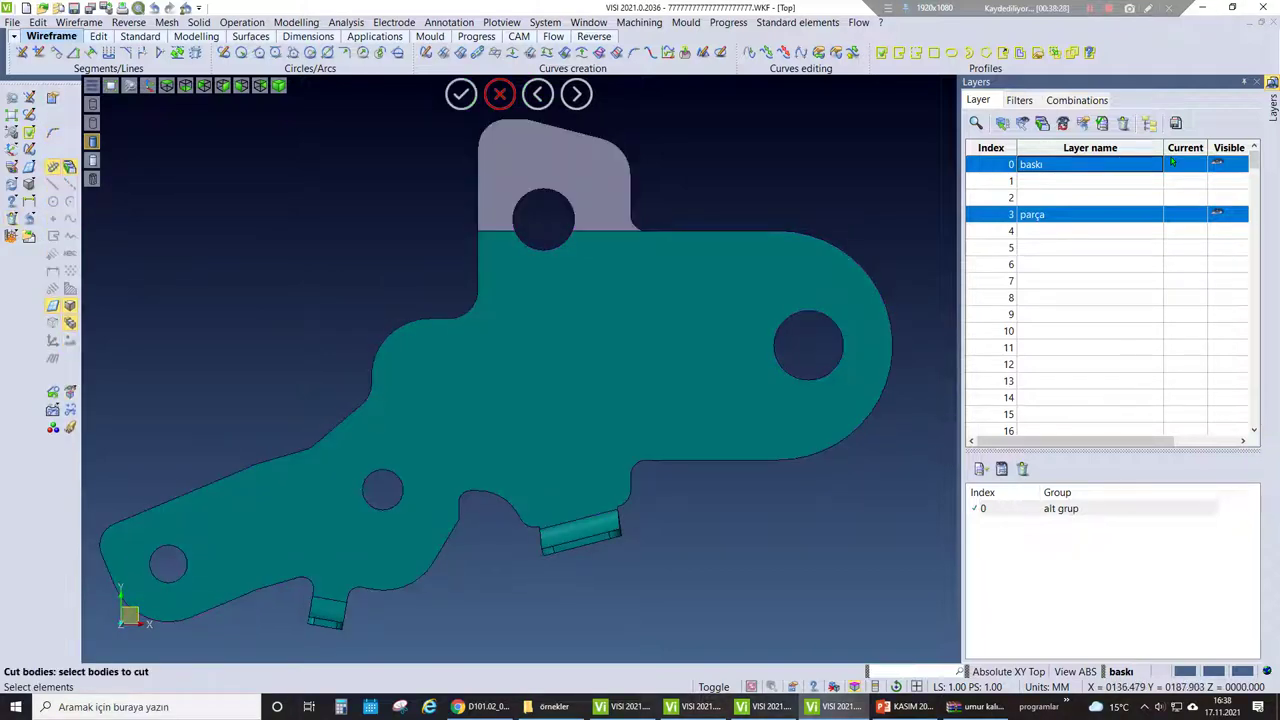
- Restore the sheet part's erased tab and show only the baskı layer from the top view
middle_drag(500, 380, 540, 340)
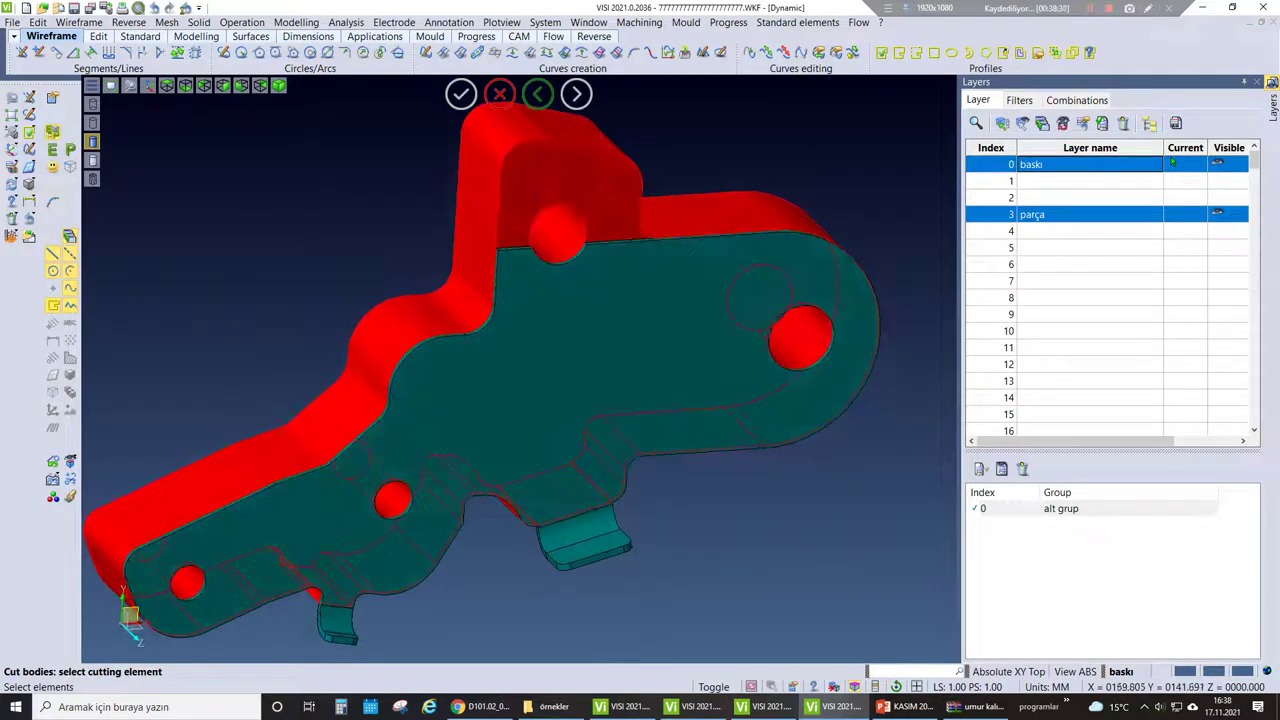
click(1060, 508)
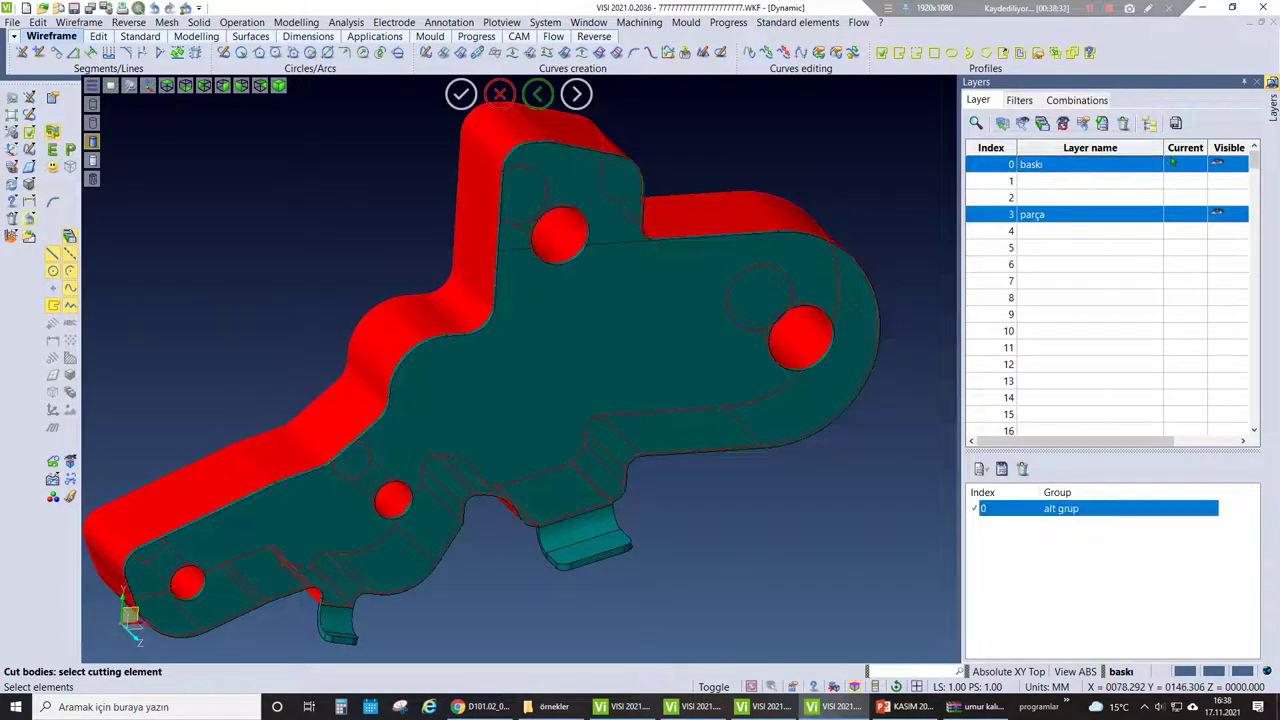
click(1172, 162)
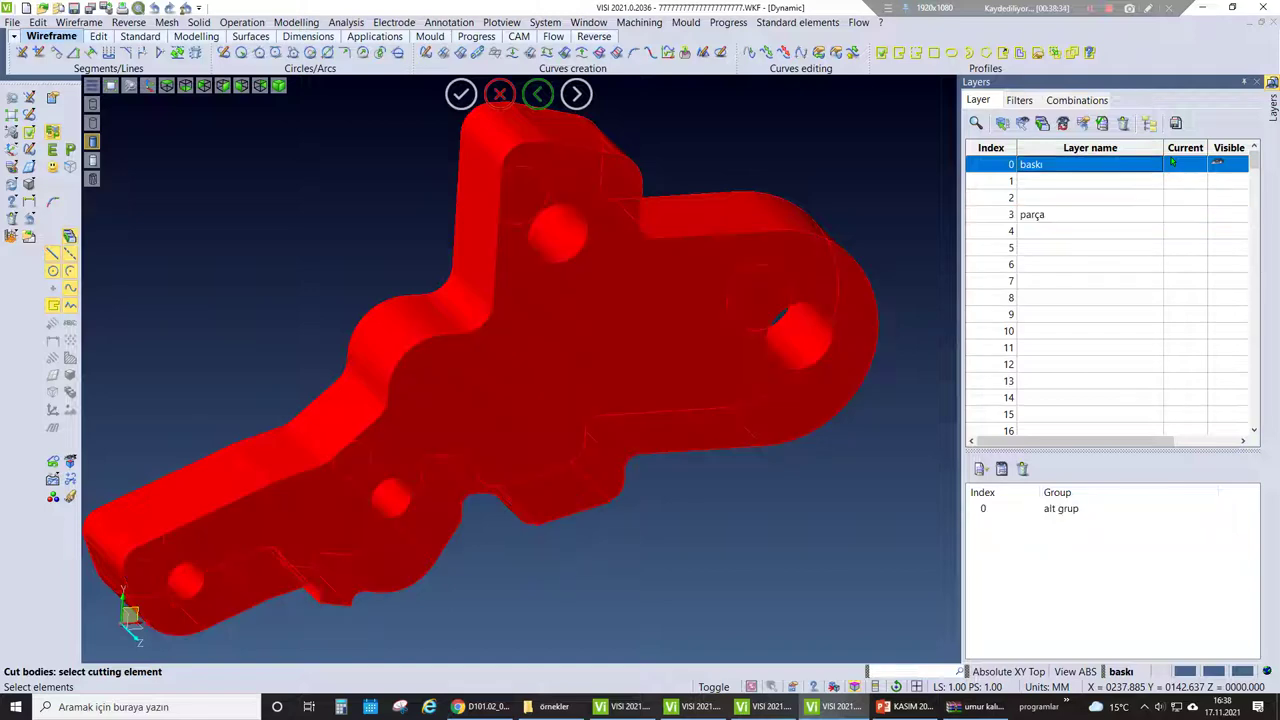
key(t)
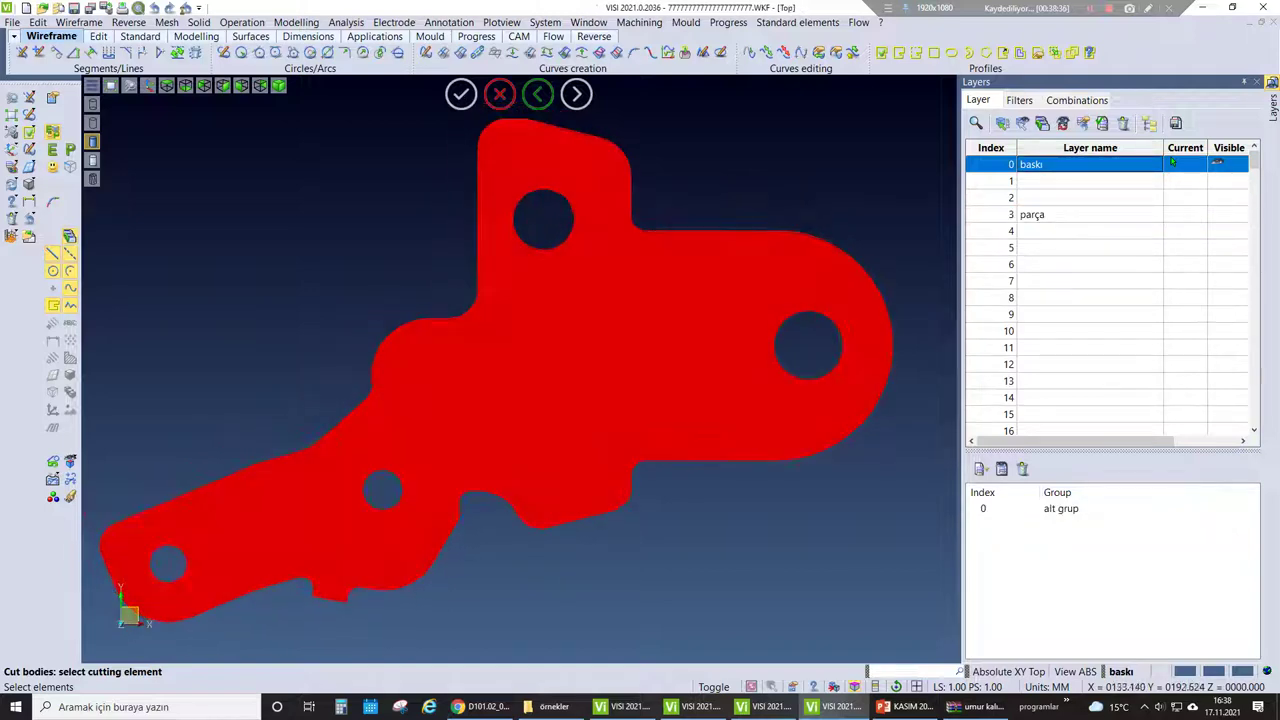
key(Escape)
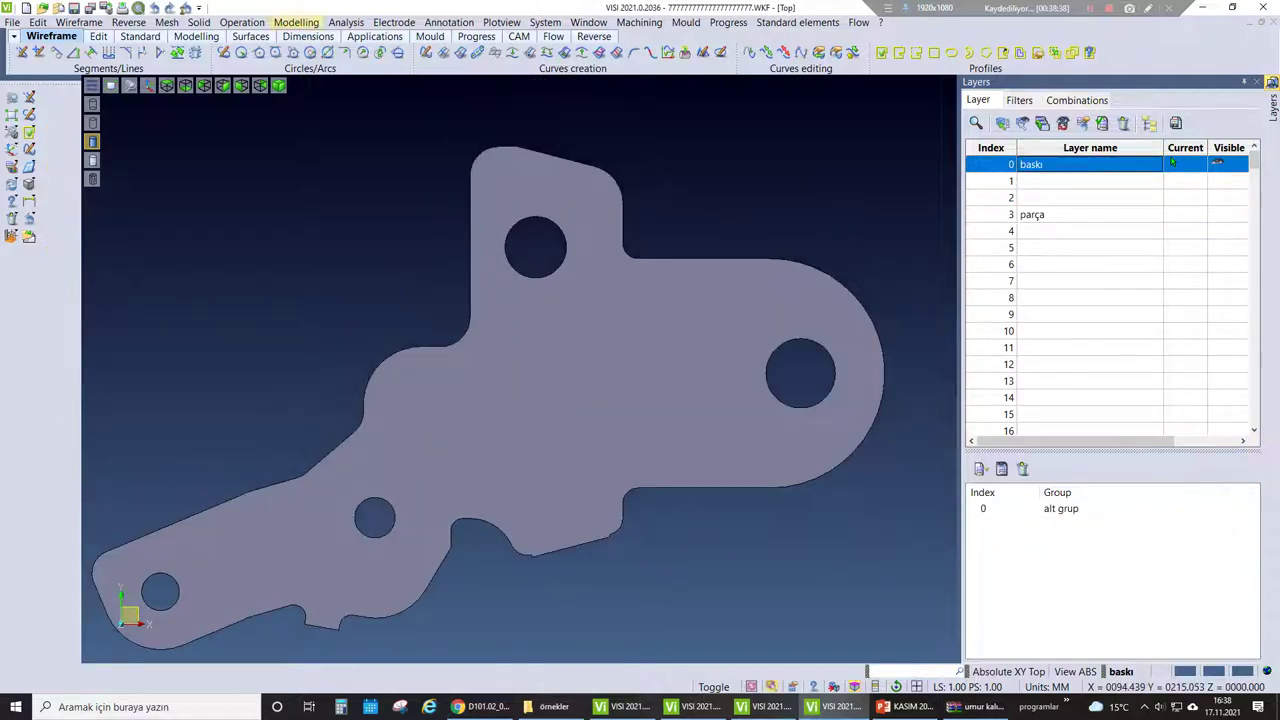
- Cut the baskı block horizontally through the upper tab's hole, just above the corner fillet, and erase the cut-off upper piece
click(296, 22)
click(315, 51)
click(624, 240)
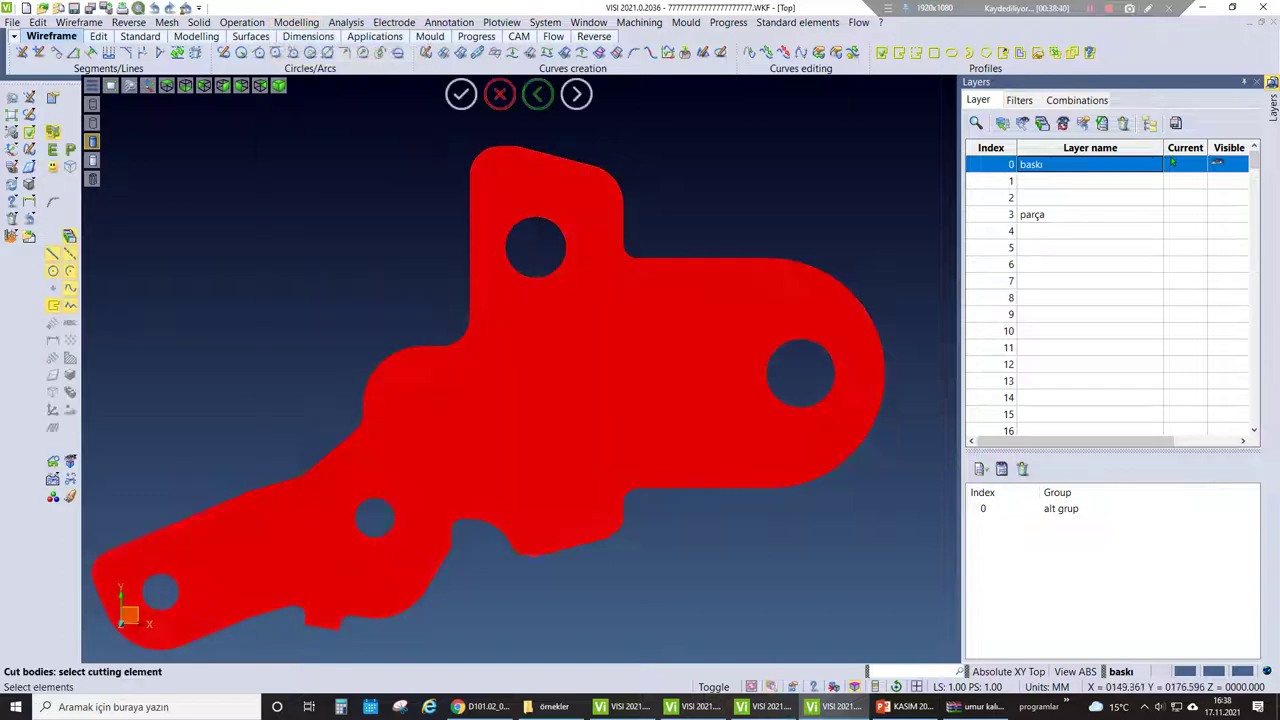
scroll(627, 239, up, 3)
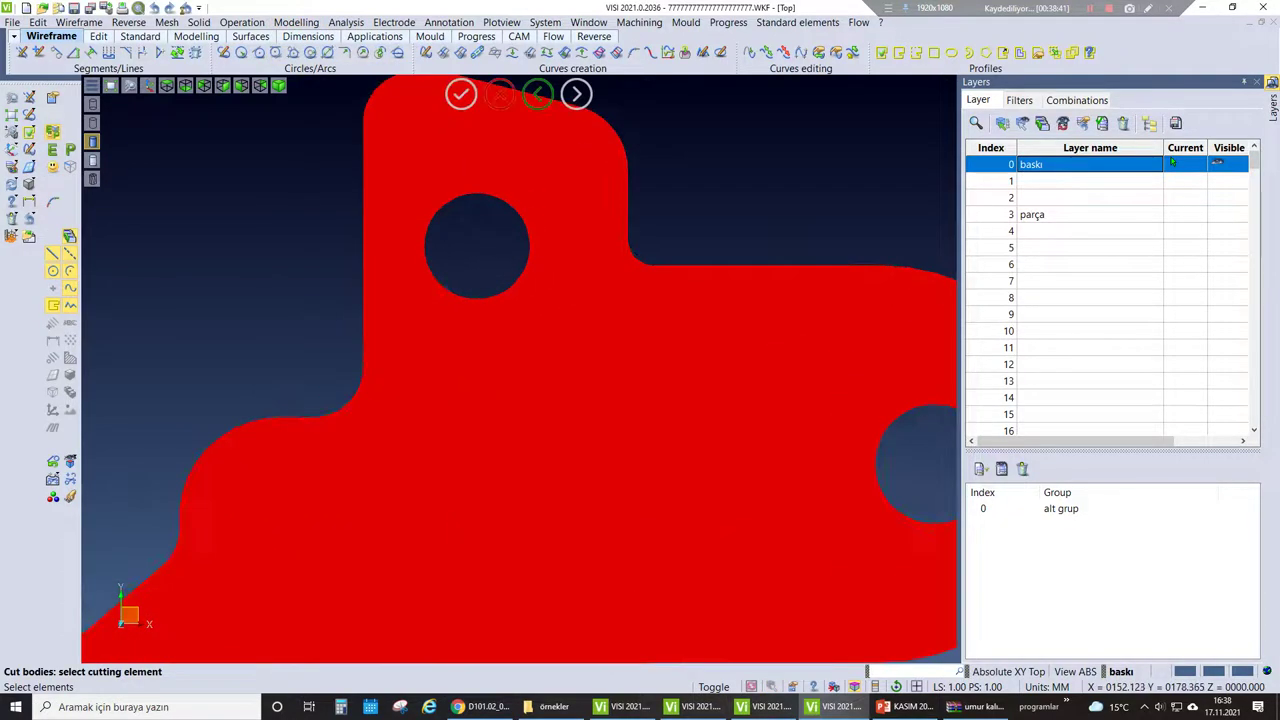
click(627, 240)
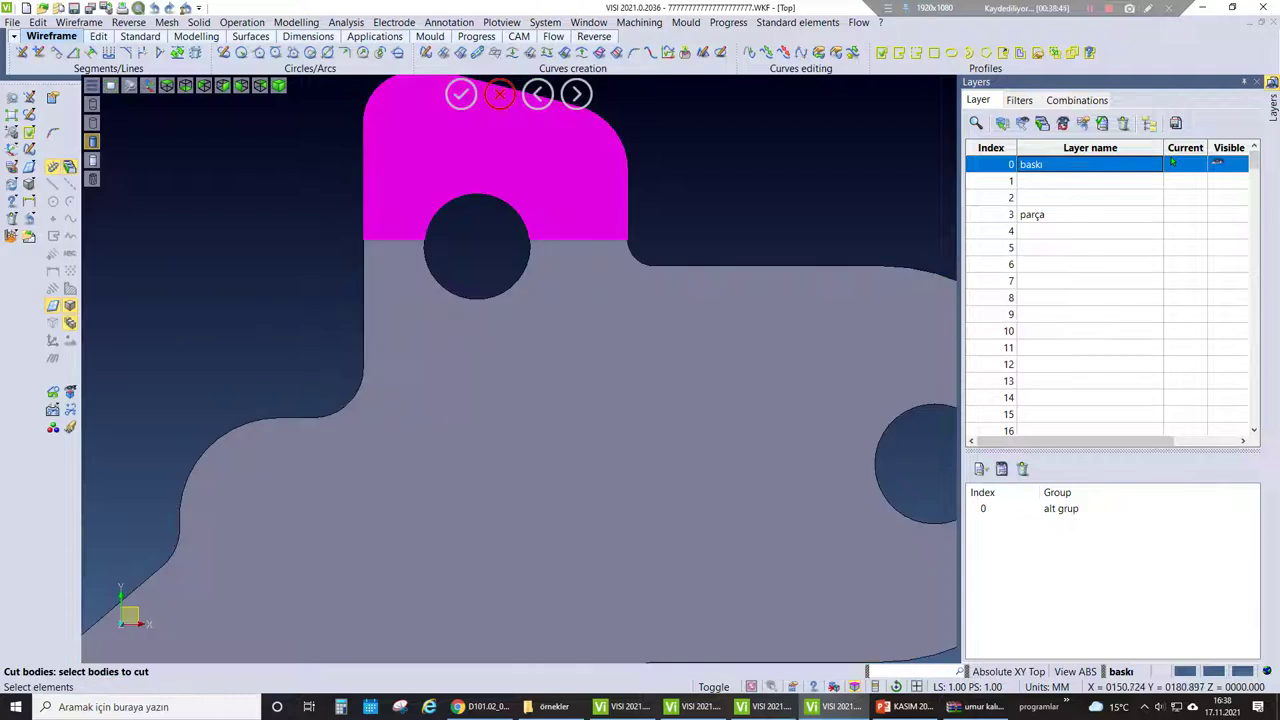
click(70, 253)
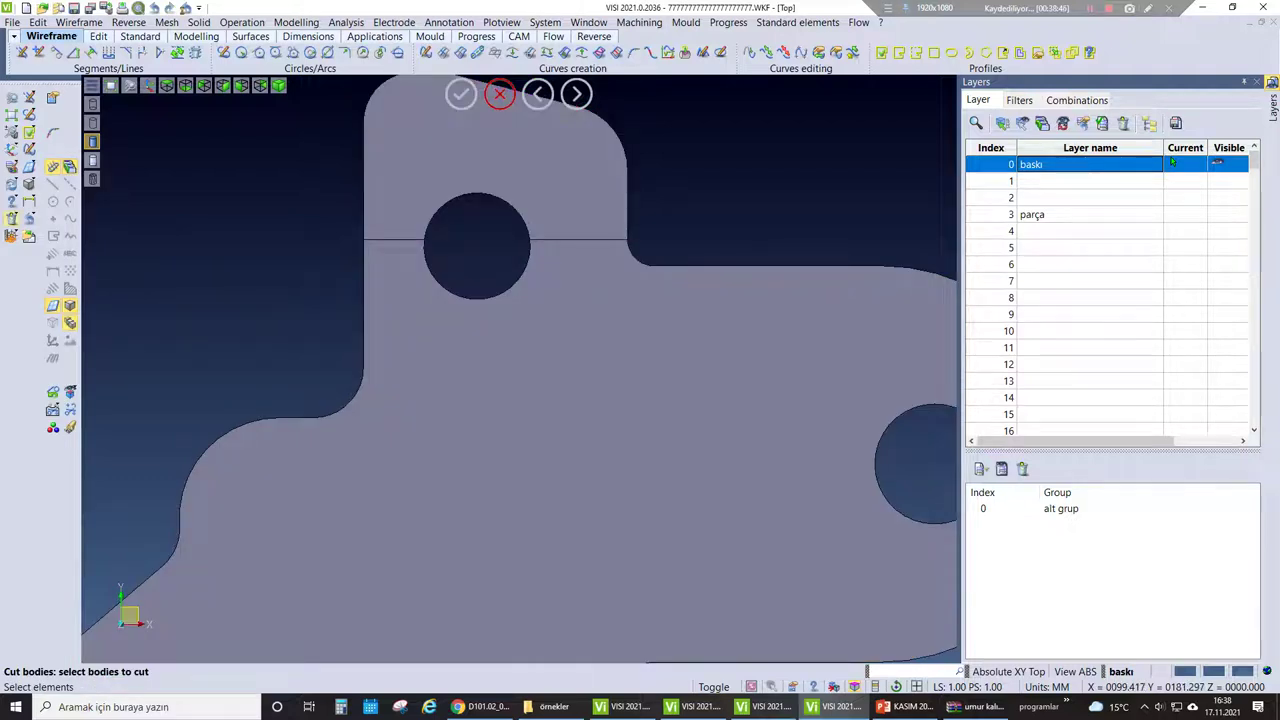
key(Delete)
scroll(371, 388, down, 2)
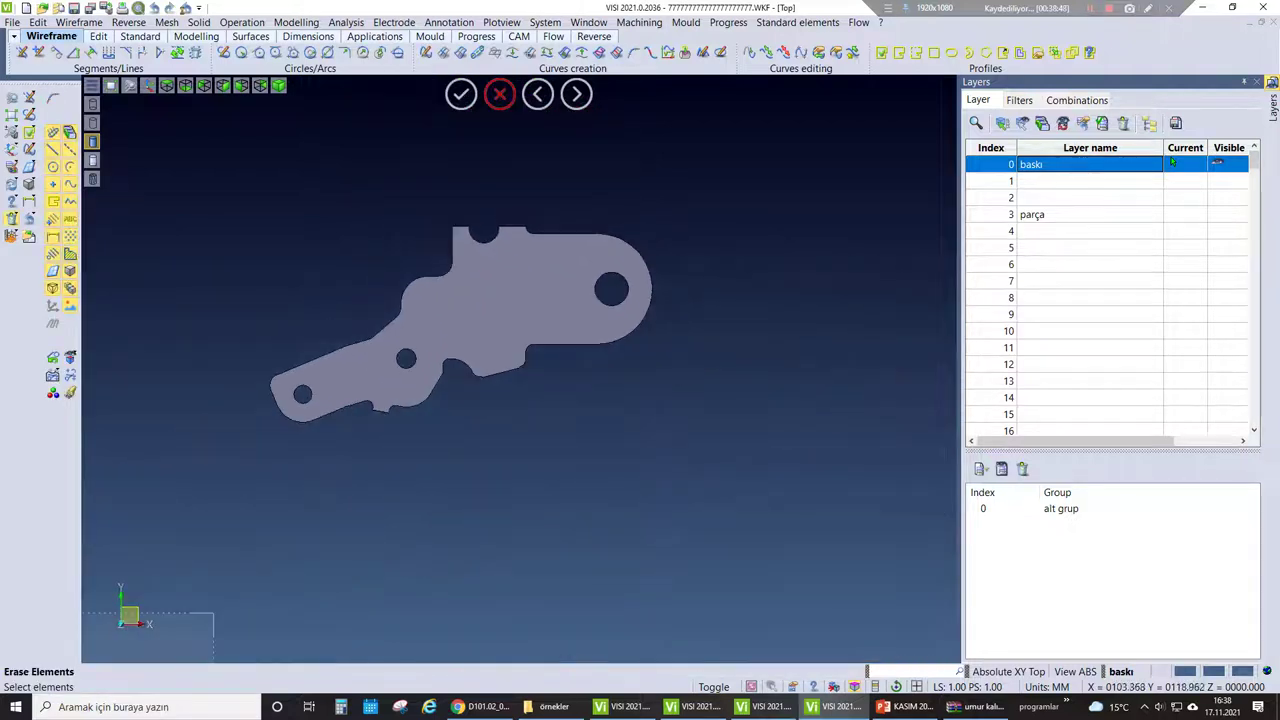
scroll(371, 388, up, 3)
key(ctrl+a)
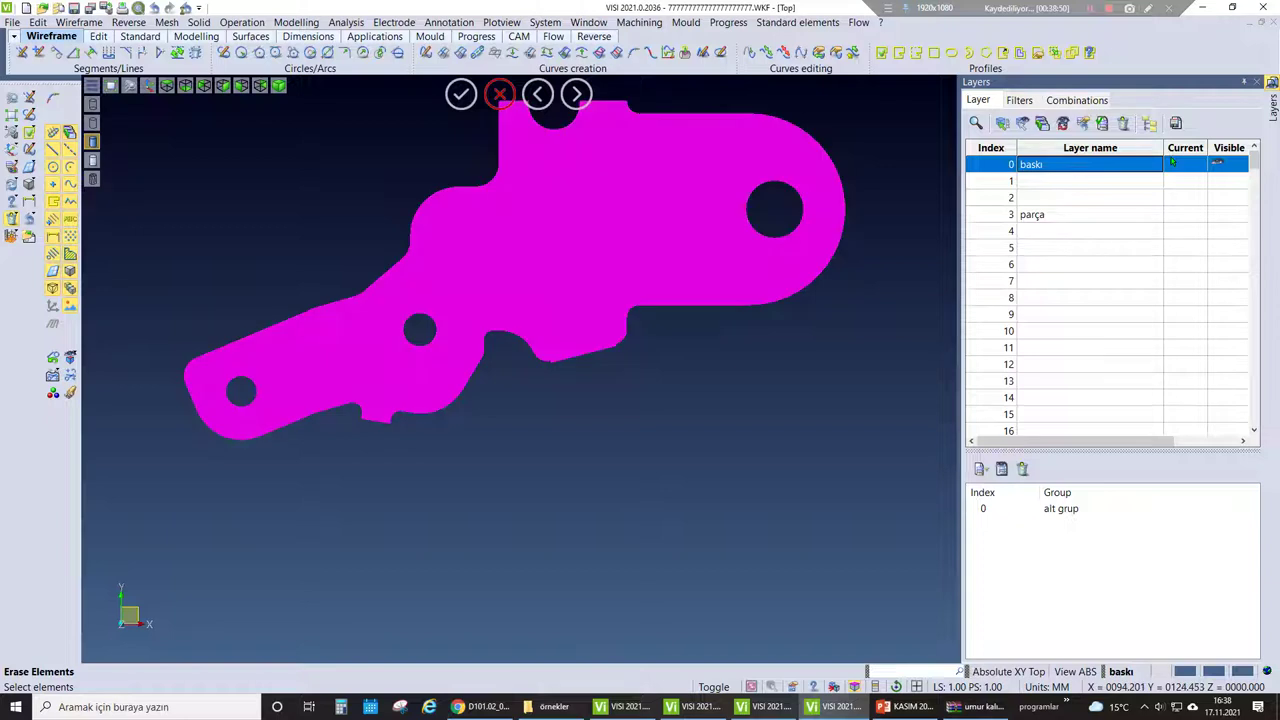
key(Return)
key(ctrl+z)
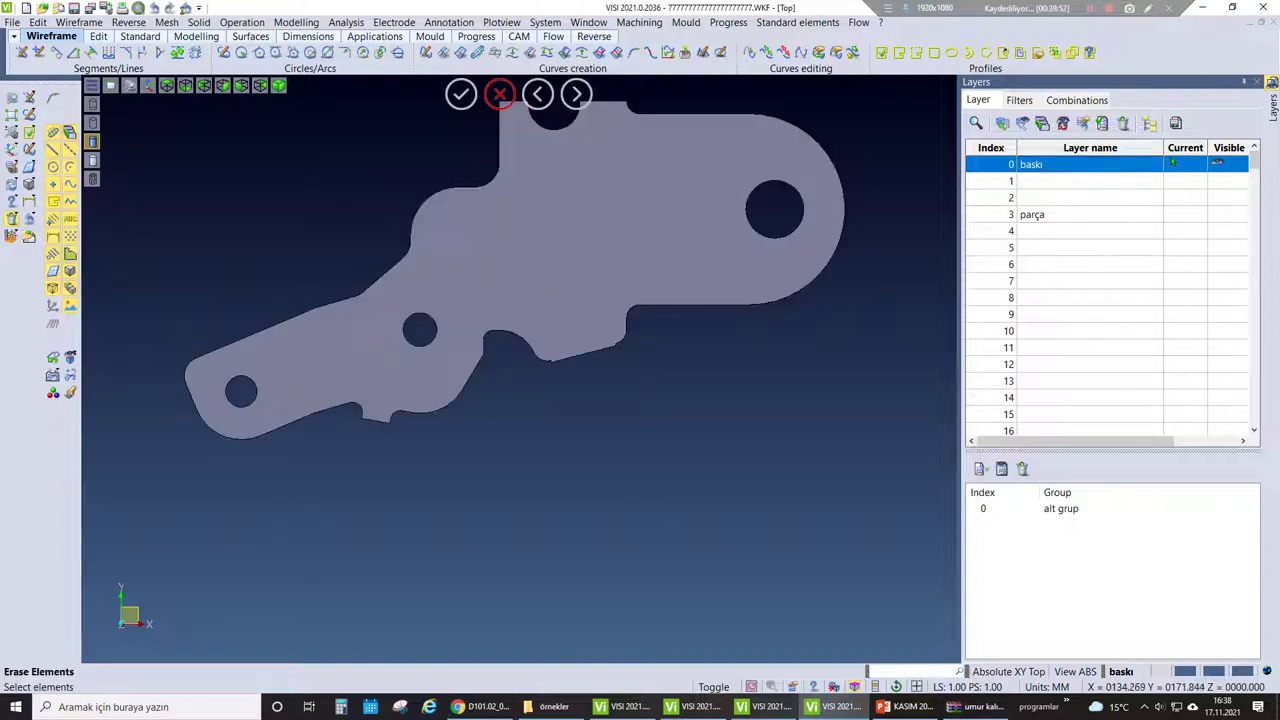
- Cut the baskı block again along a horizontal plane flush with the upper edge of its wide rounded arm
scroll(373, 392, up, 2)
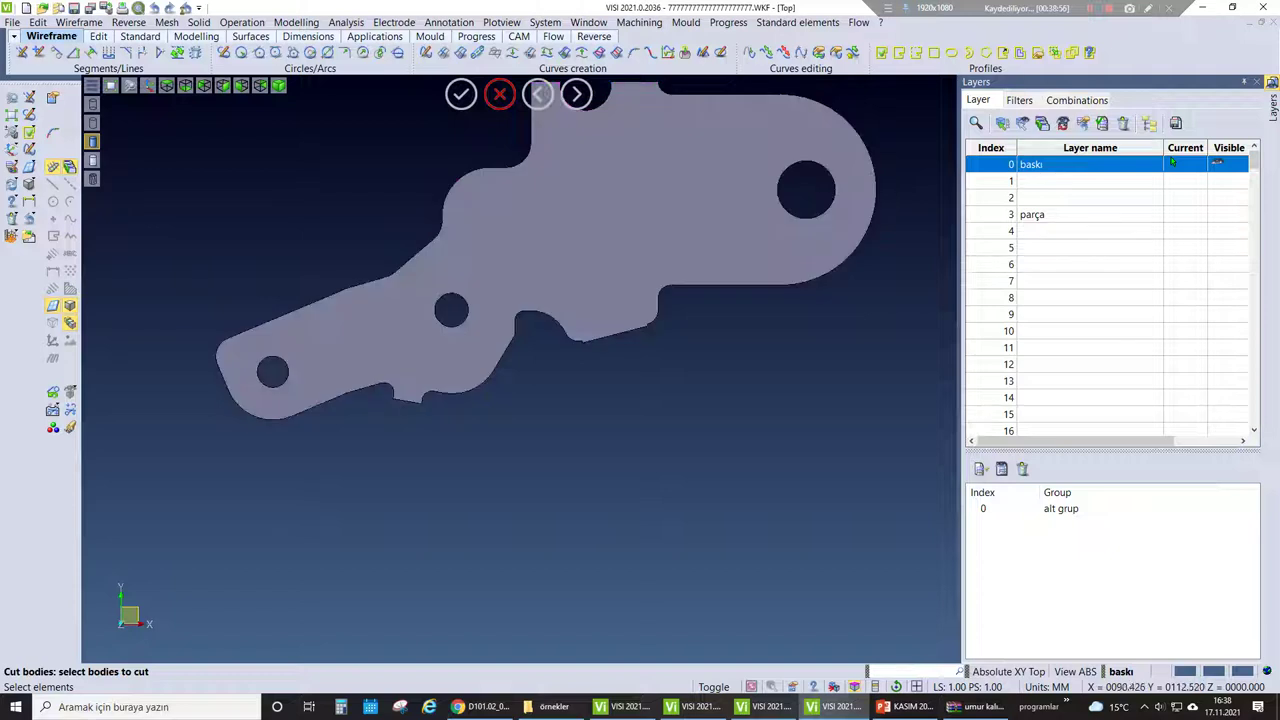
scroll(530, 370, down, 1)
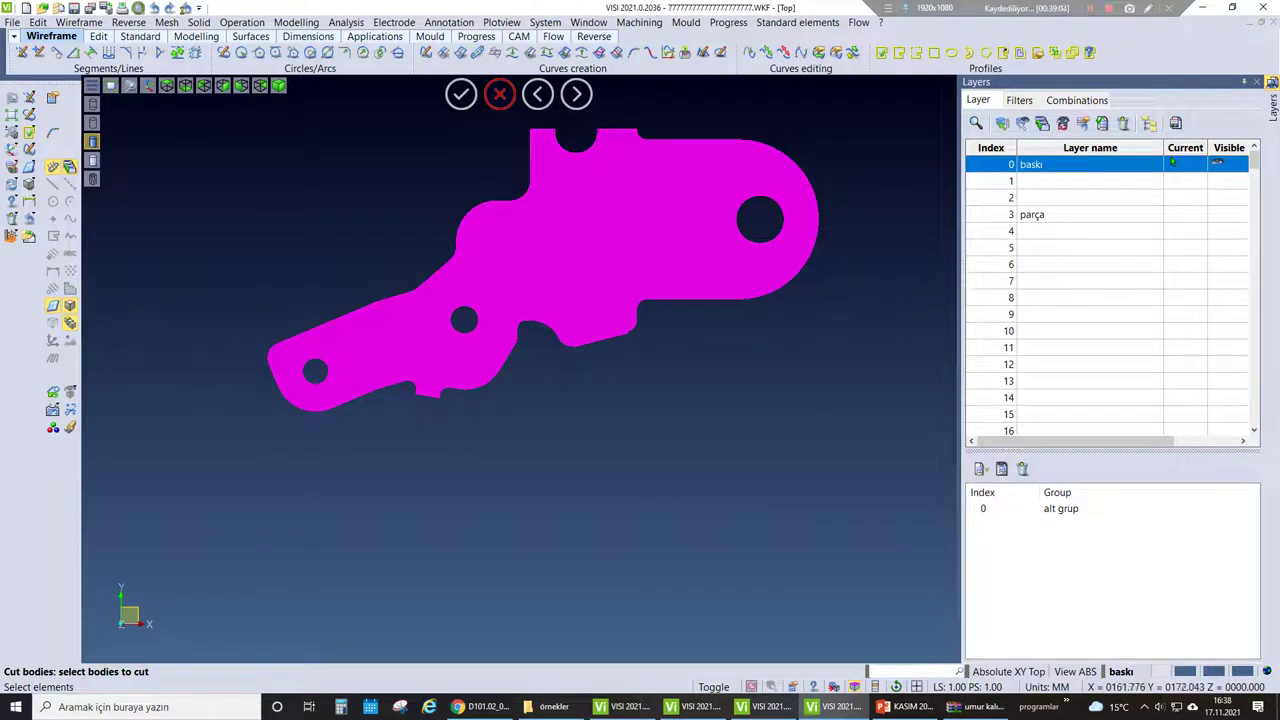
right_click(488, 108)
click(535, 135)
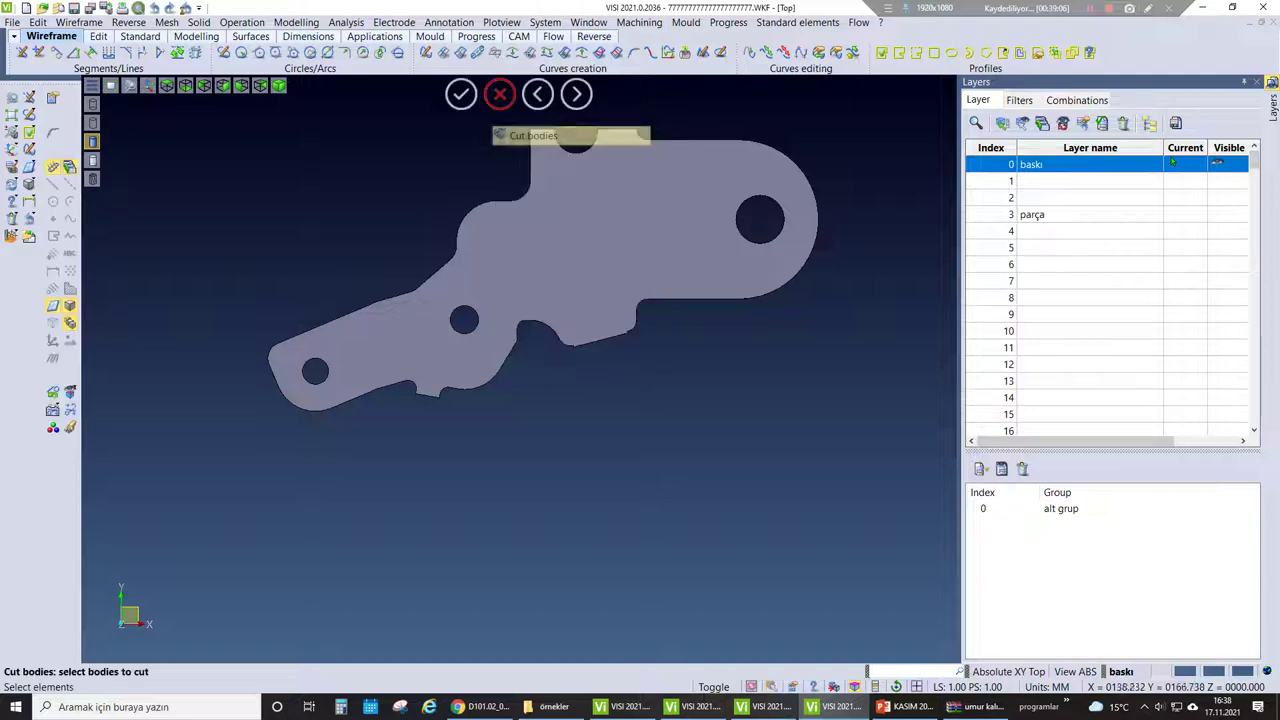
click(634, 152)
scroll(634, 152, up, 5)
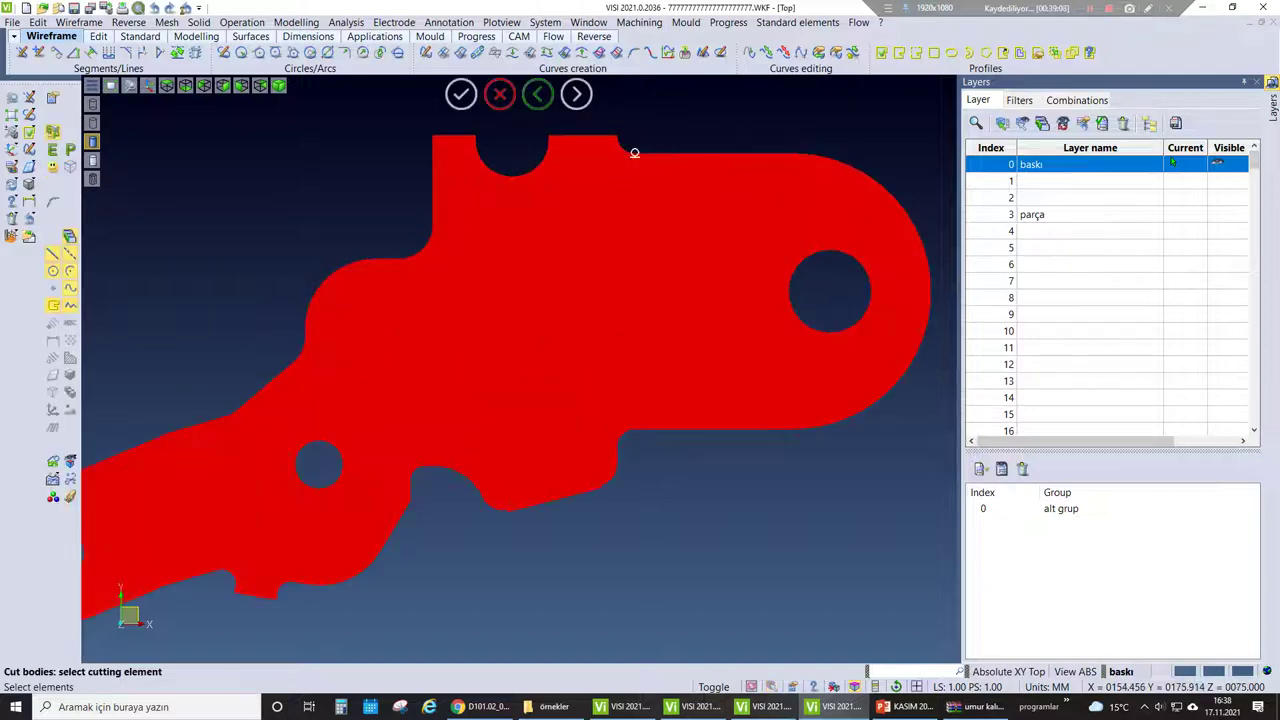
click(631, 148)
scroll(631, 148, down, 5)
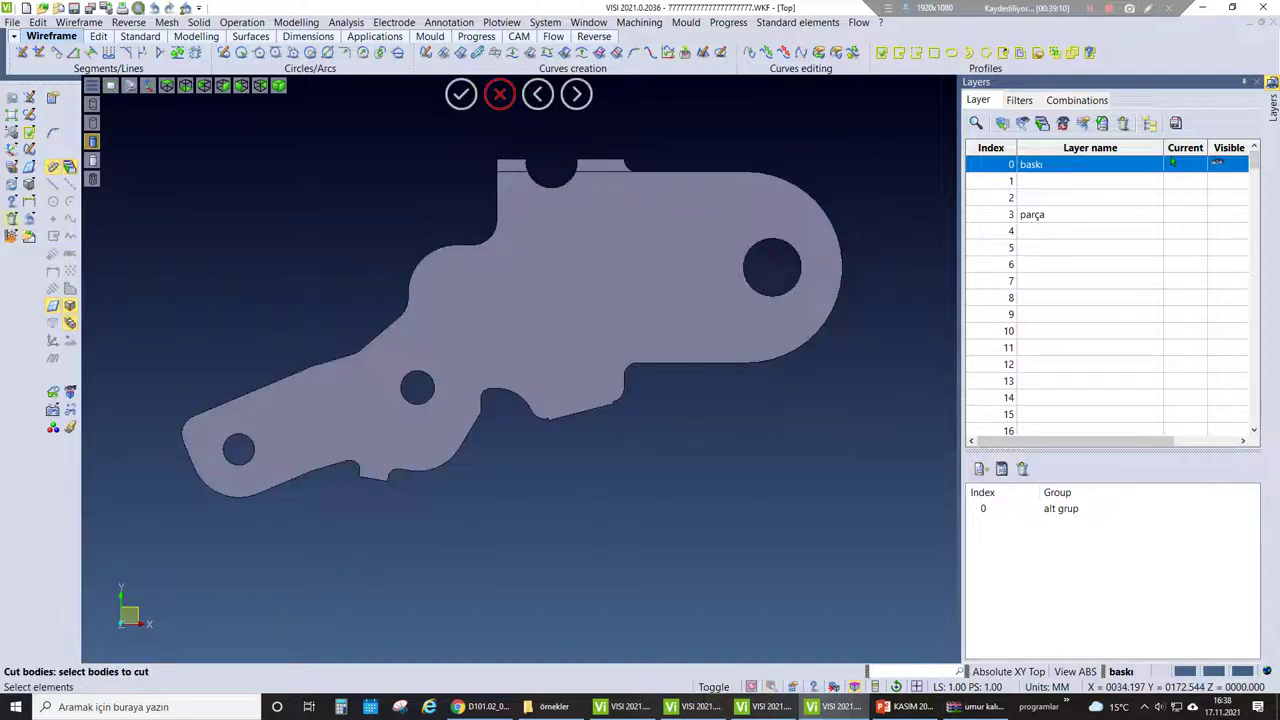
- Erase the two leftover slivers on either side of the hole above the new cut
key(Delete)
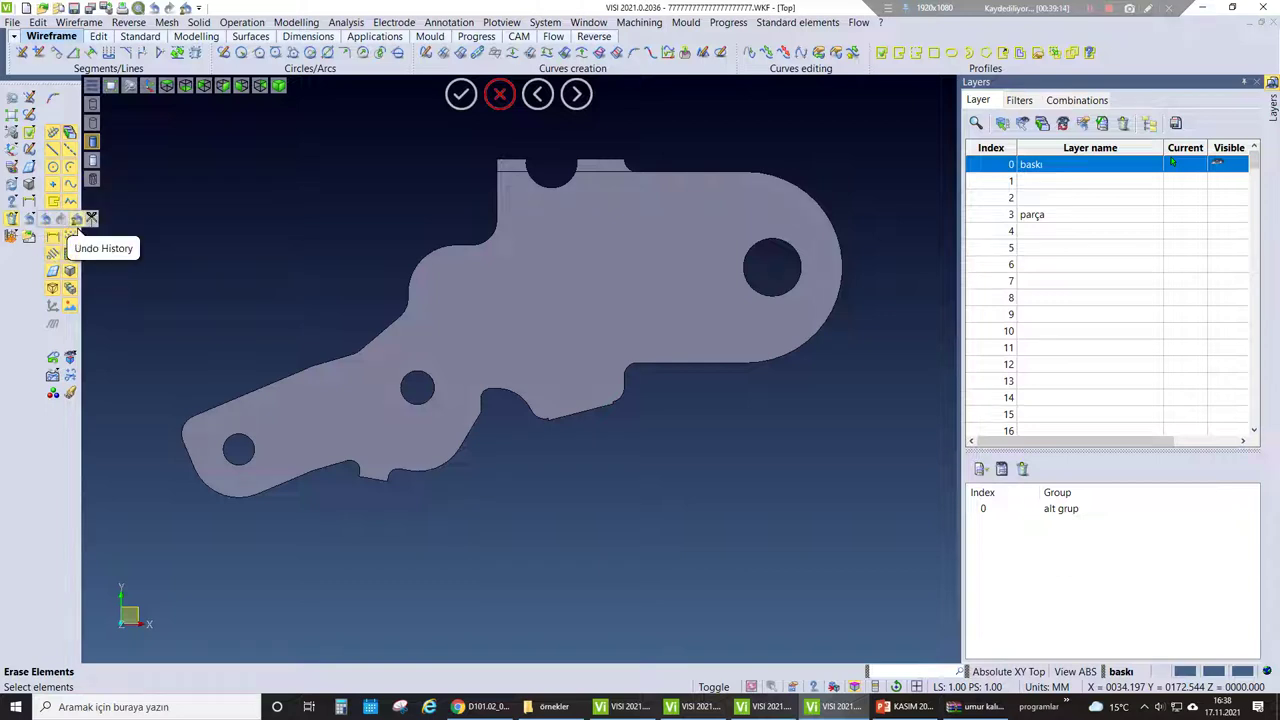
key(Escape)
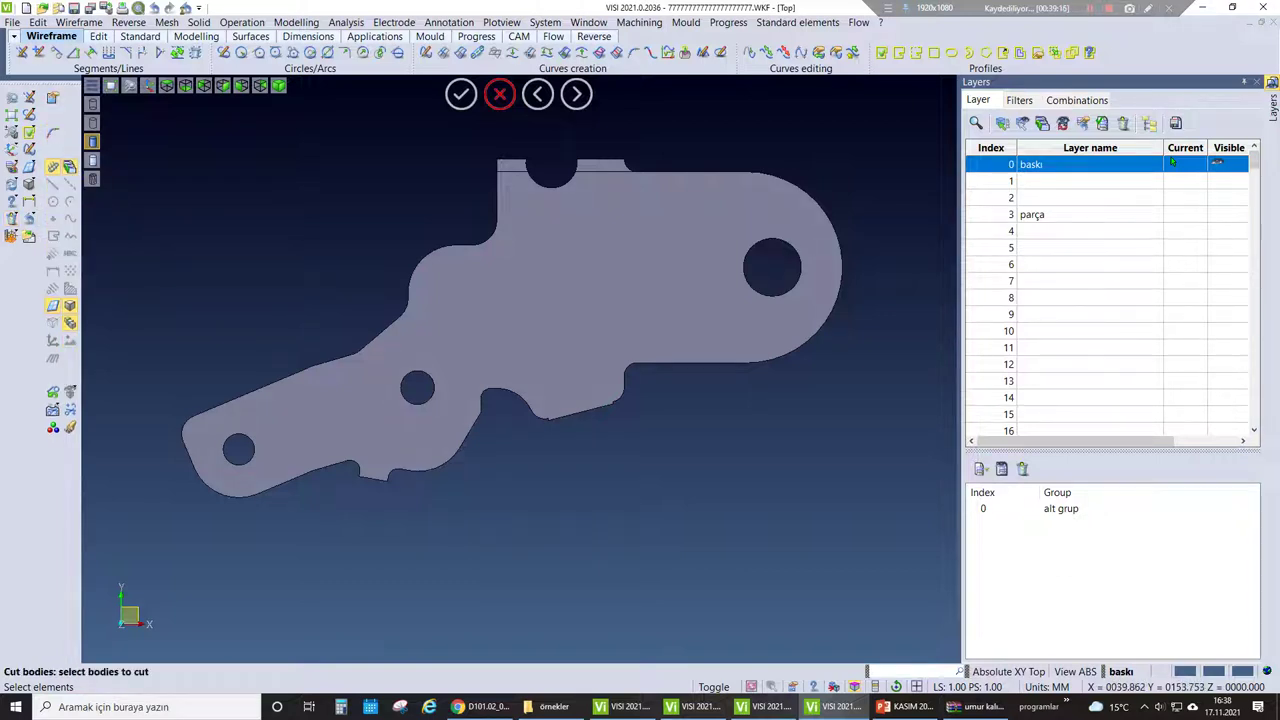
key(Delete)
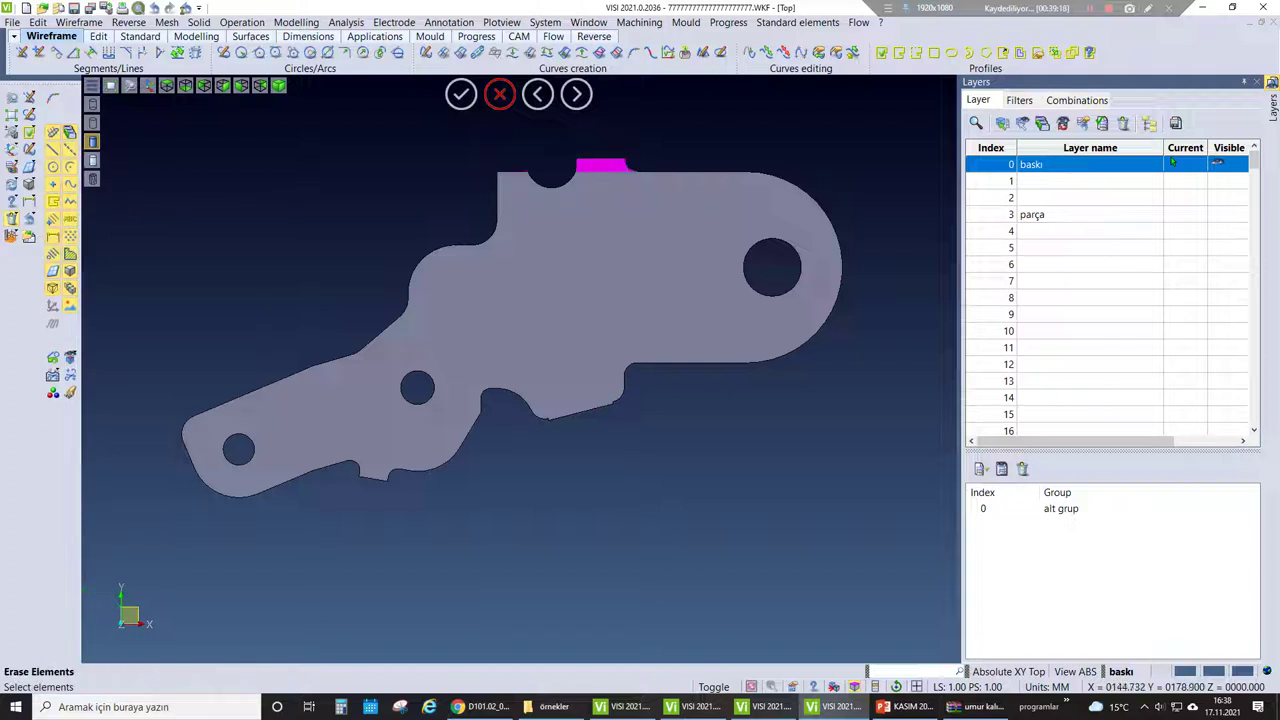
key(Escape)
scroll(482, 113, down, 2)
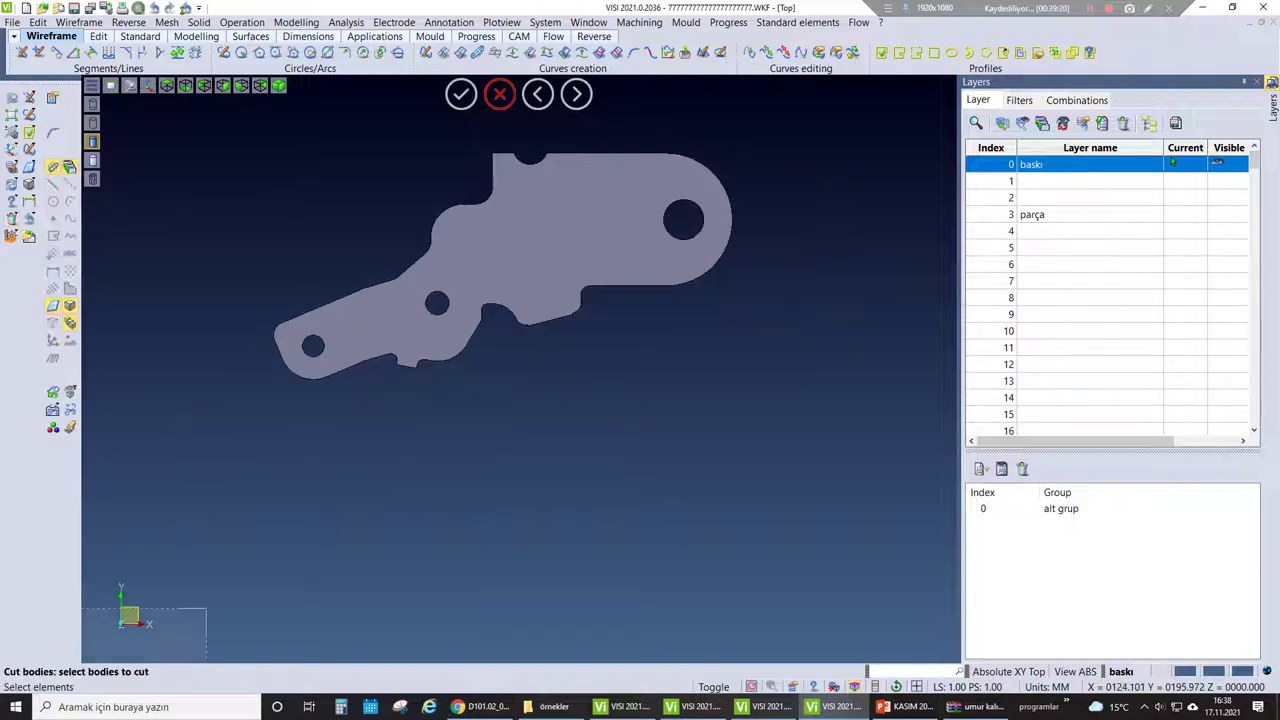
- Delete the cylindrical face of the large hole in the plate's rounded end to close the hole
key(Escape)
scroll(482, 113, up, 2)
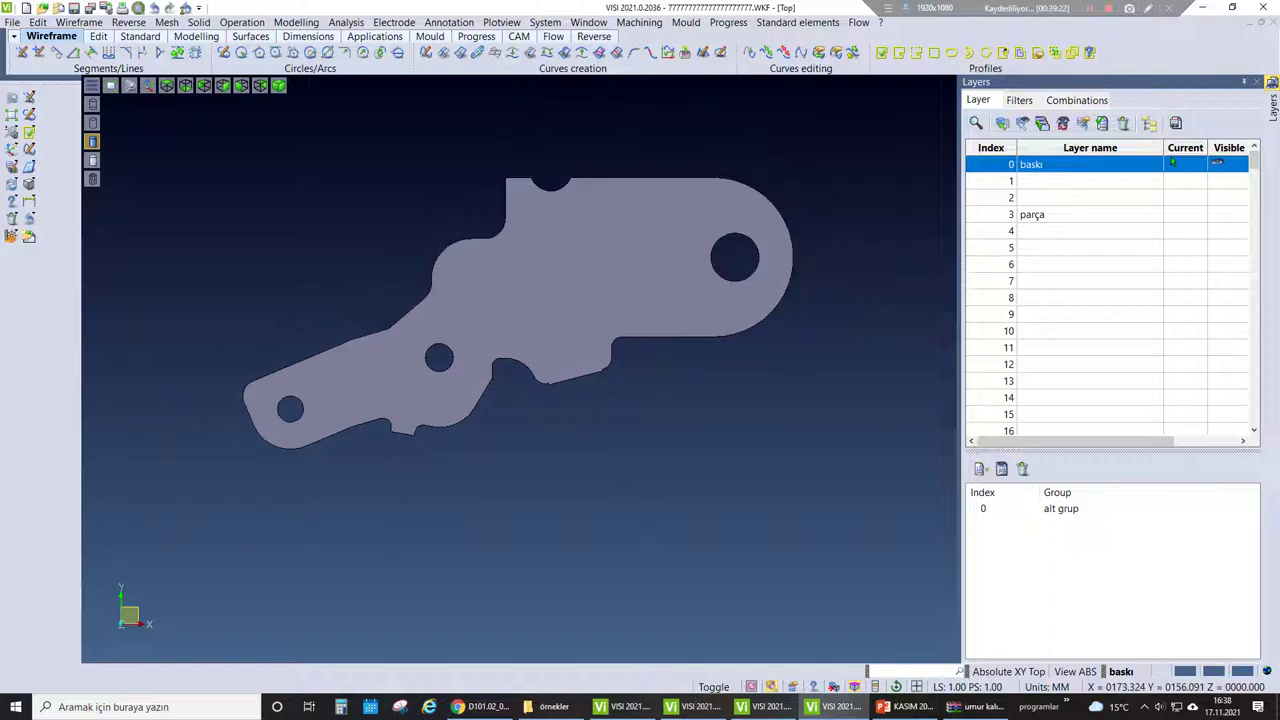
scroll(350, 438, up, 2)
scroll(350, 438, down, 1)
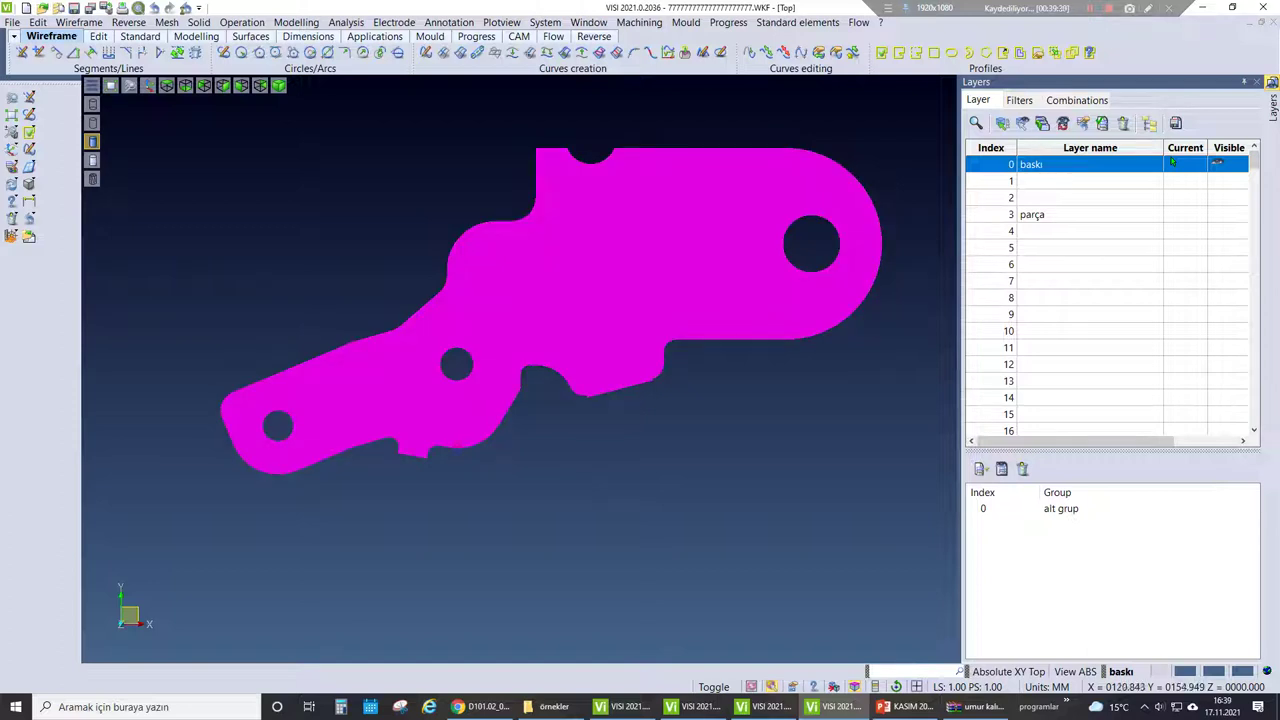
click(296, 22)
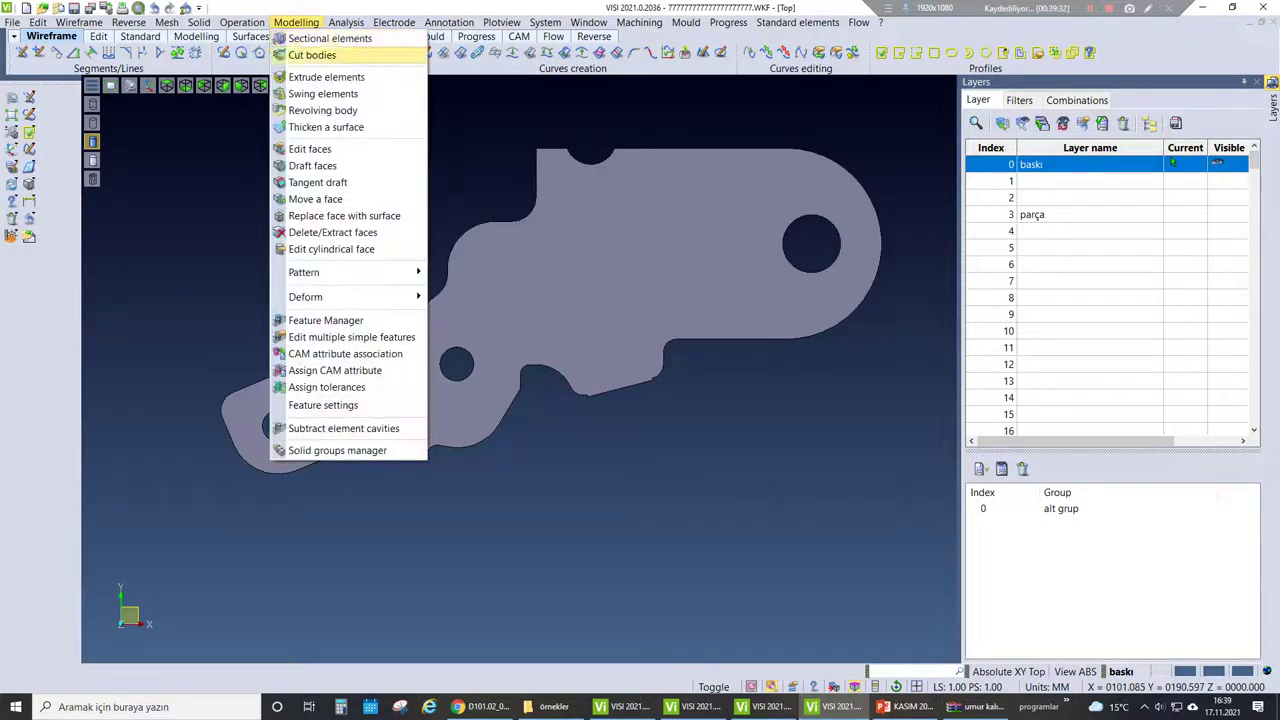
click(333, 232)
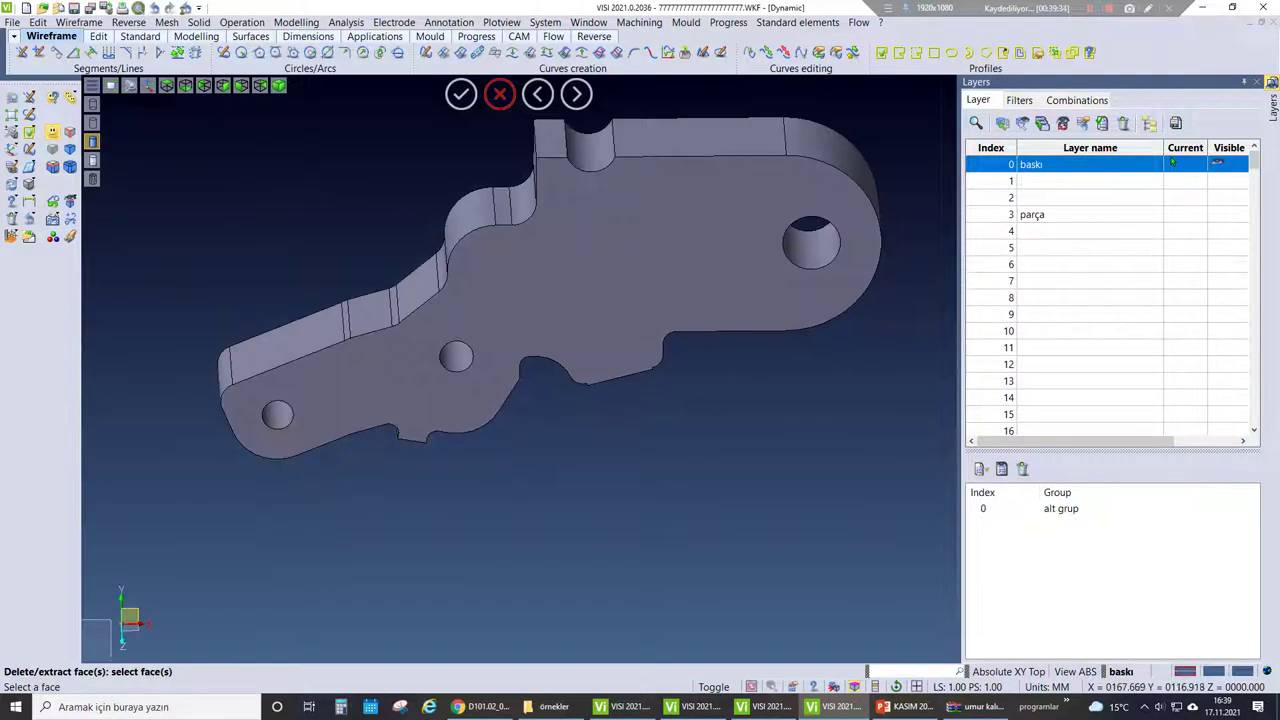
click(810, 210)
middle_click(810, 210)
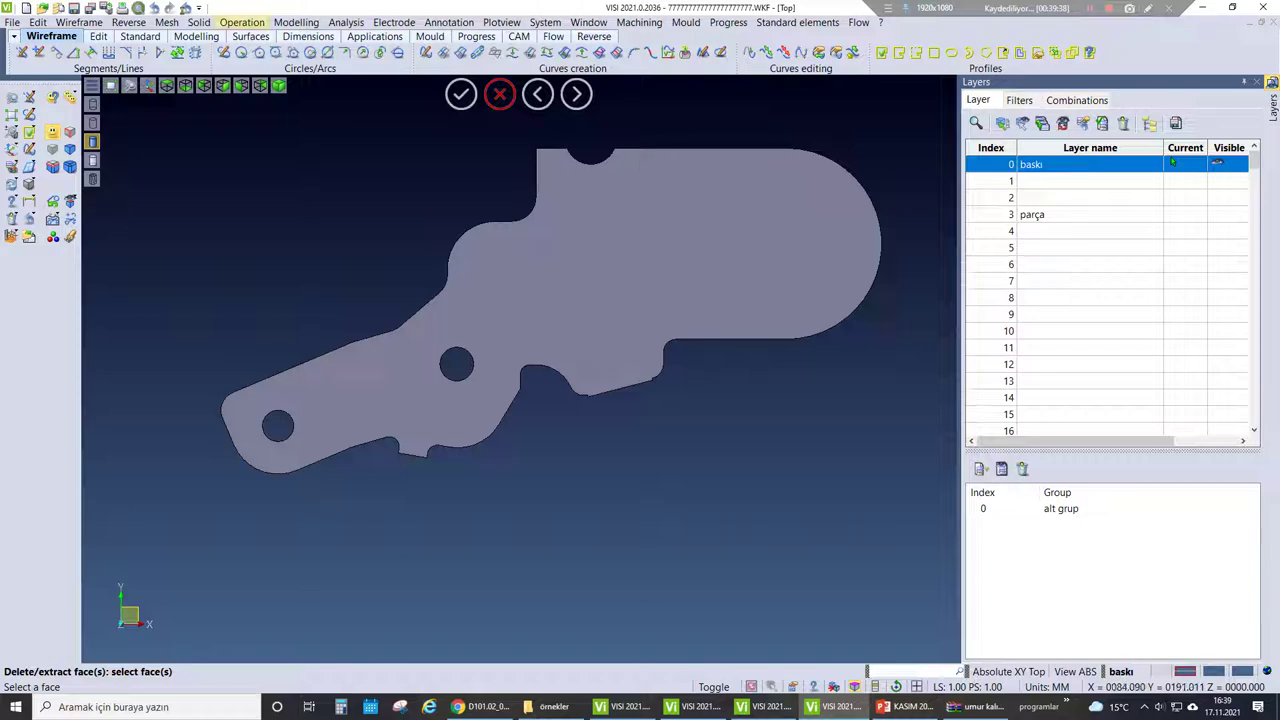
- Cut the plate vertically where the rounded end begins, and cut the remaining body horizontally at the height of the end arc's centre
click(242, 22)
click(242, 22)
click(296, 22)
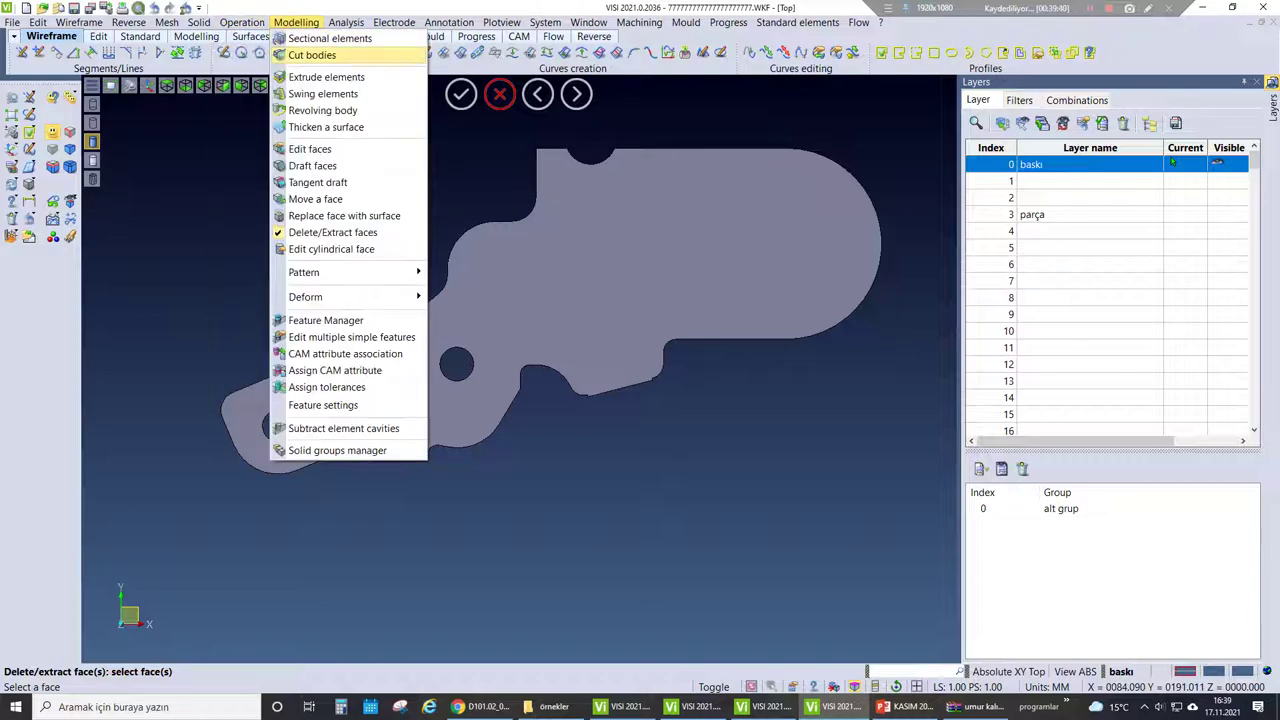
click(312, 55)
click(700, 220)
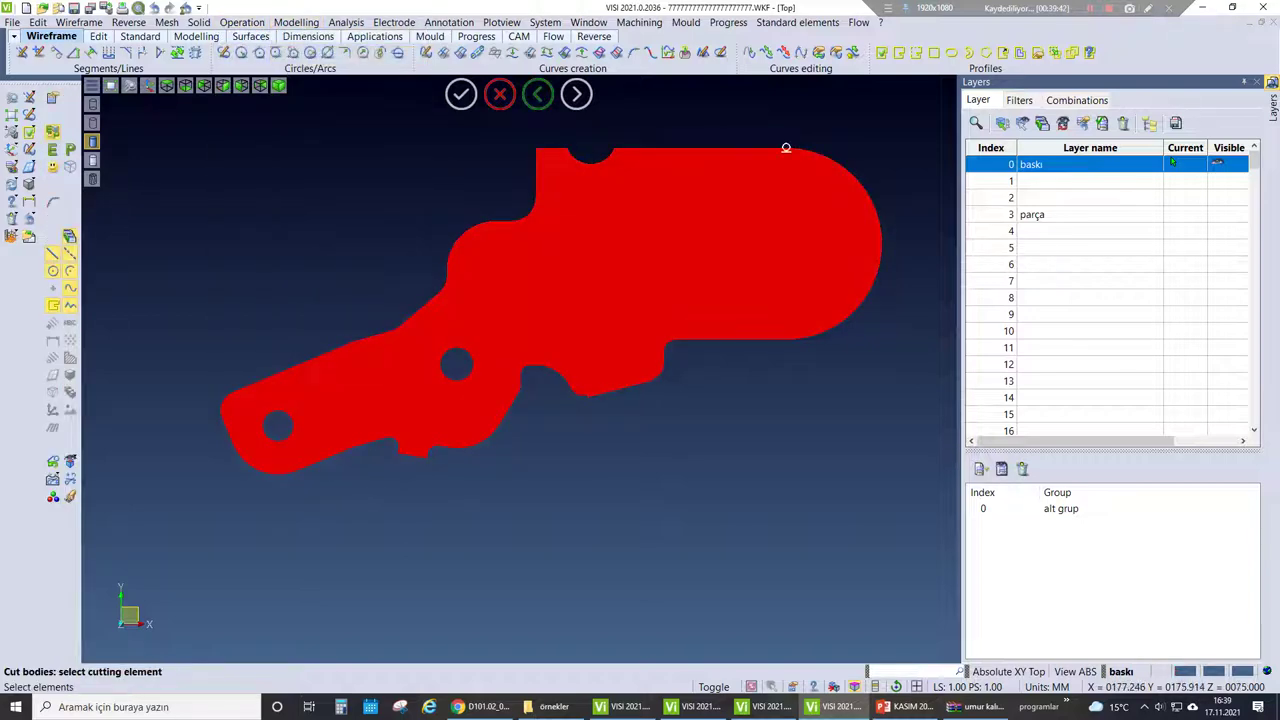
click(786, 148)
key(Return)
click(780, 243)
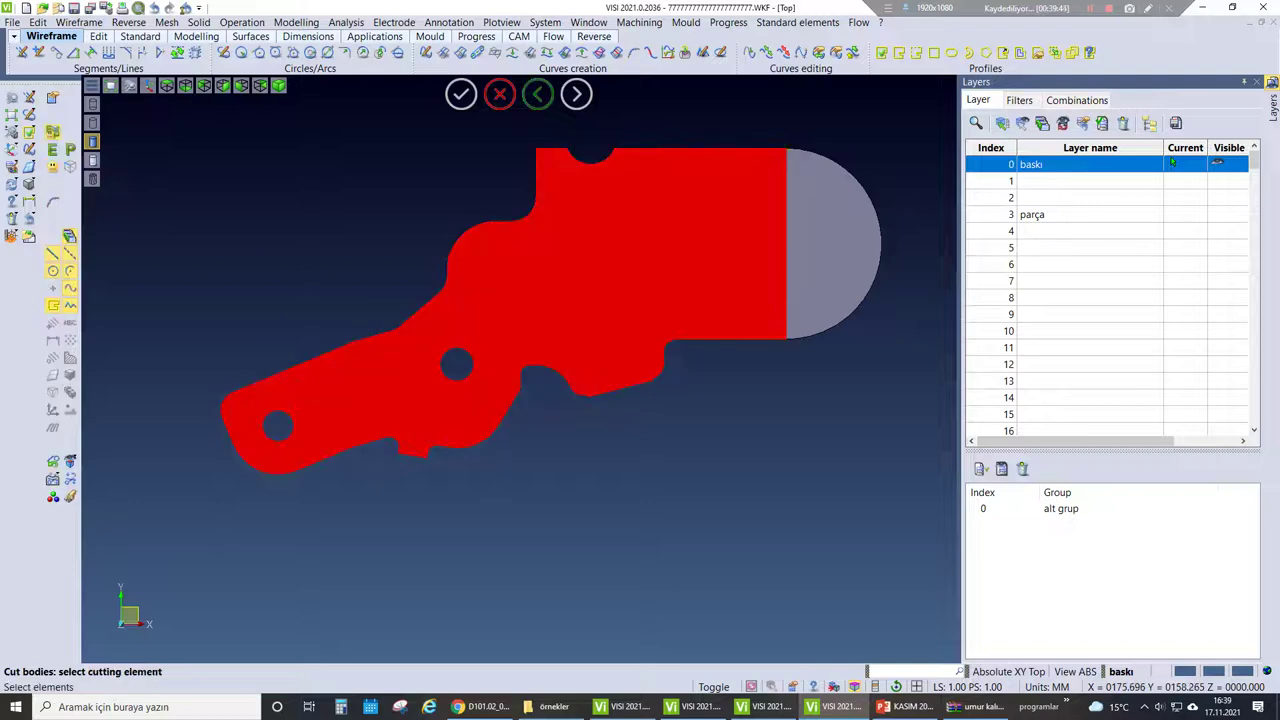
click(786, 243)
key(Return)
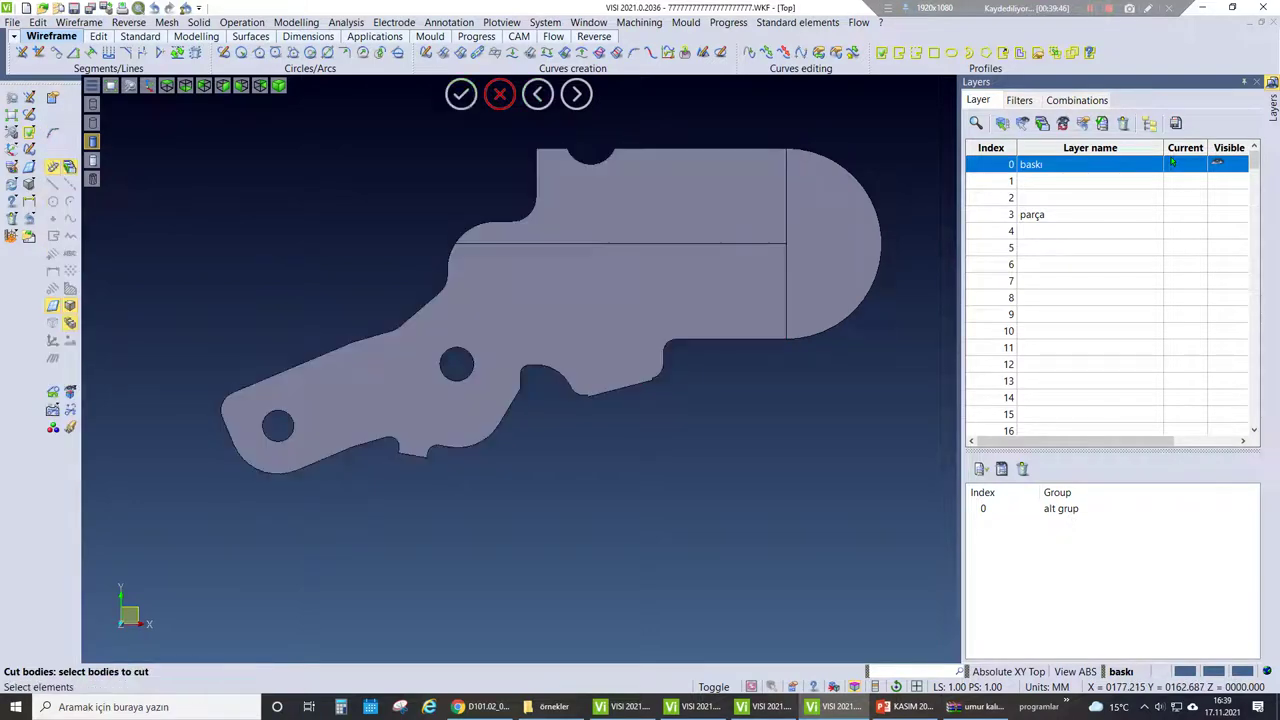
- Erase the cut-off upper piece and the semicircular end piece of the plate
key(Delete)
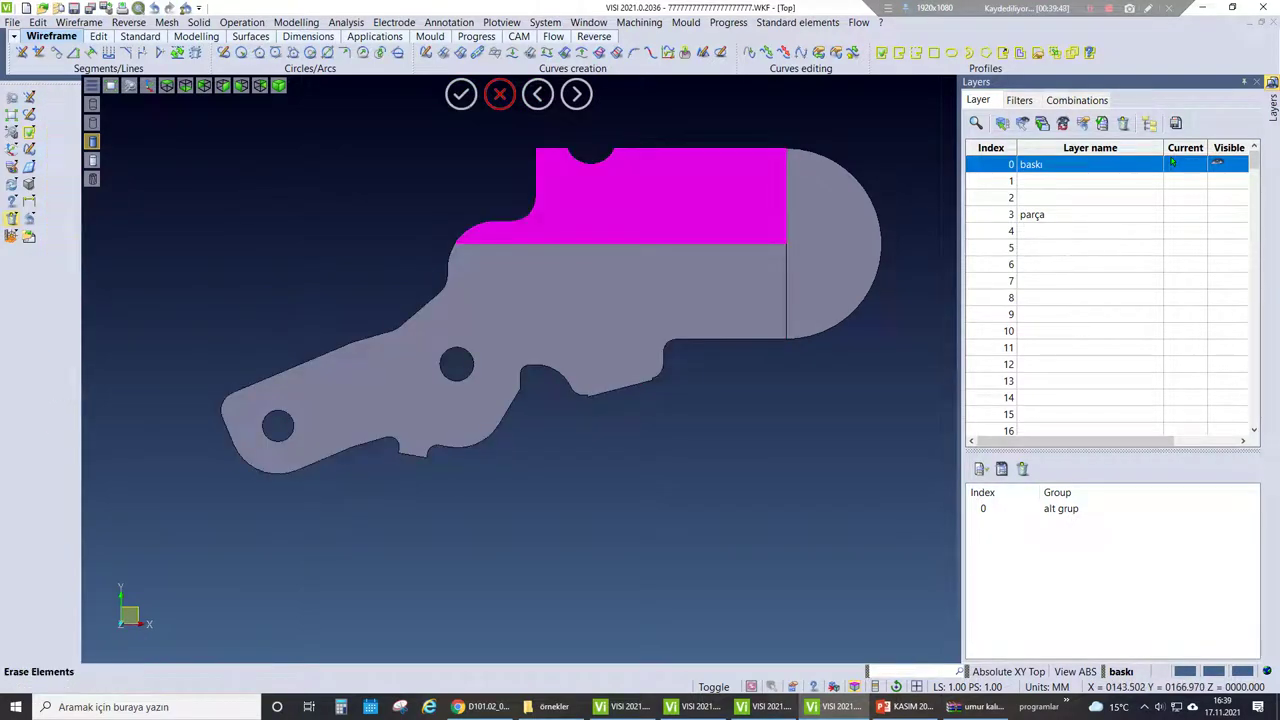
click(620, 195)
click(835, 245)
key(Escape)
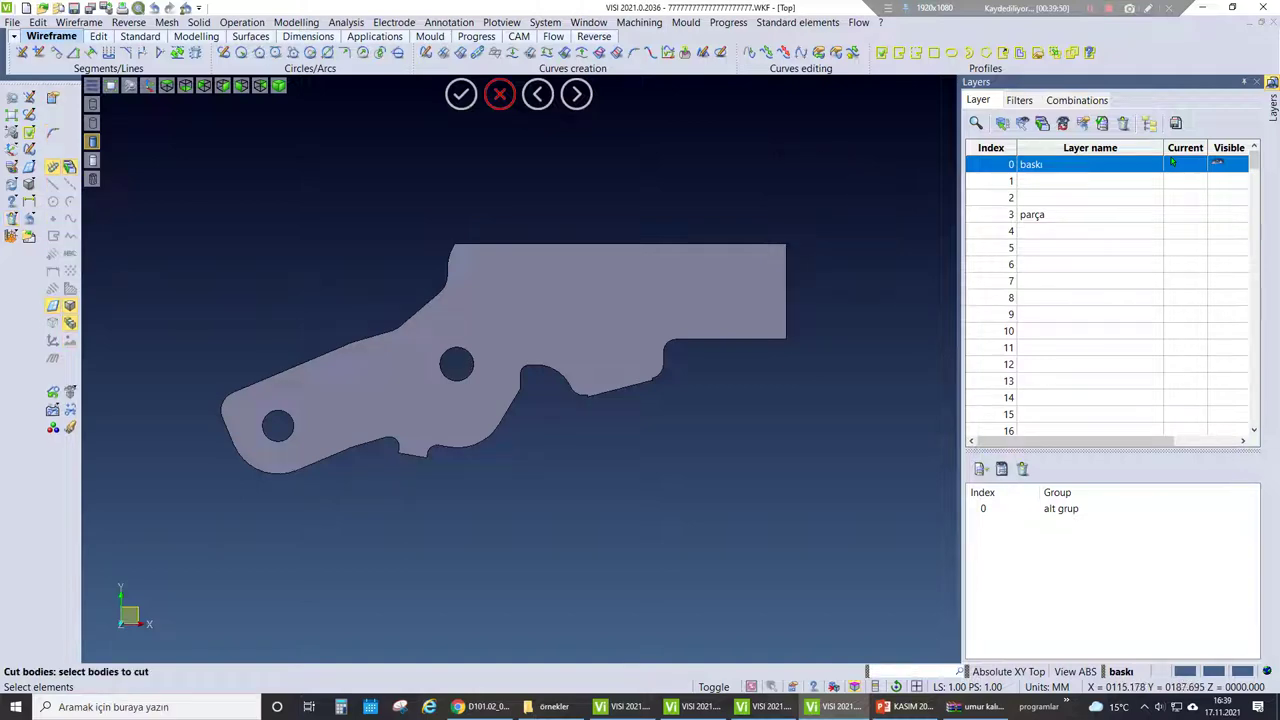
- Move the plate's flat upper face outward by 50 mm, using the Extrude option with Simplify enabled
click(296, 22)
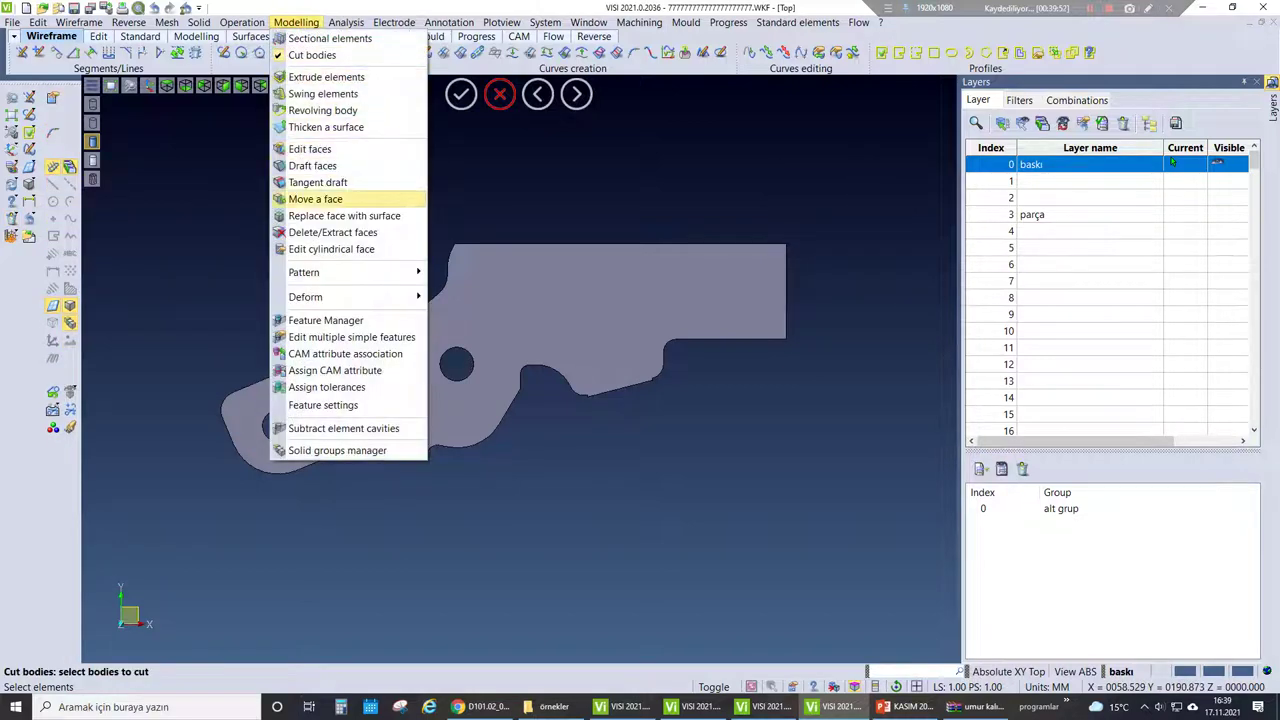
click(315, 199)
middle_drag(500, 300, 540, 330)
click(501, 248)
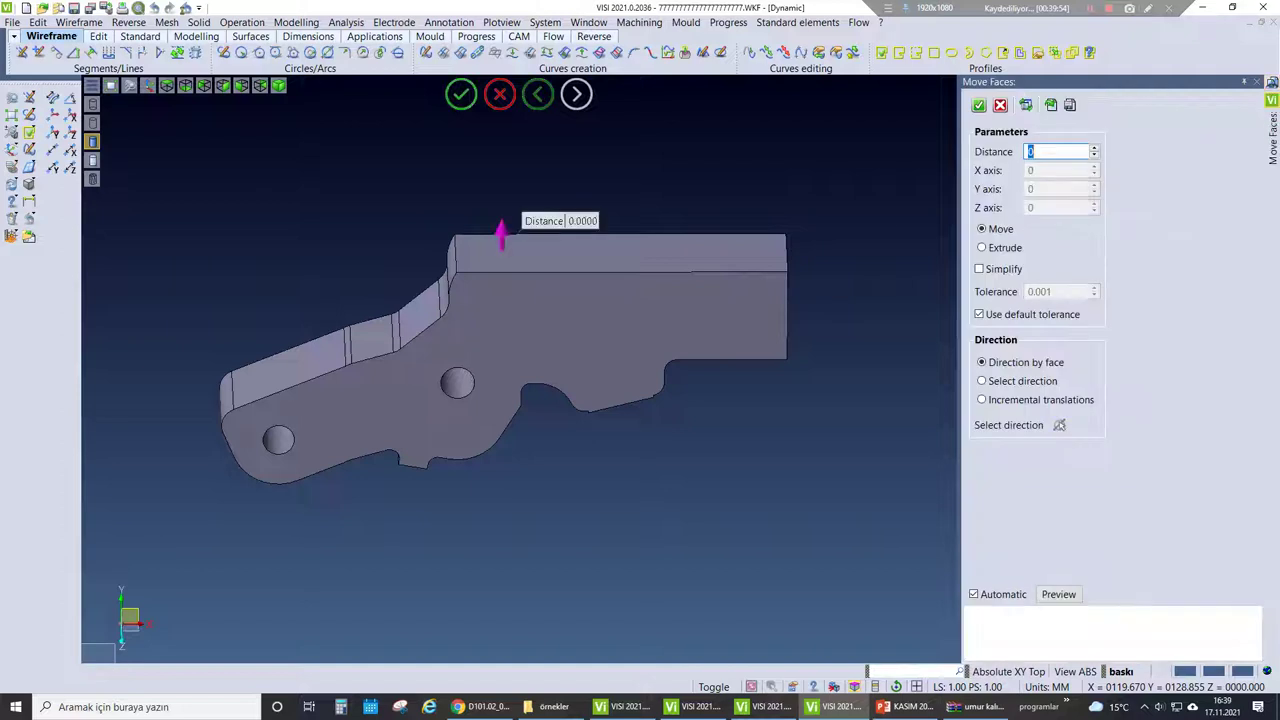
click(982, 247)
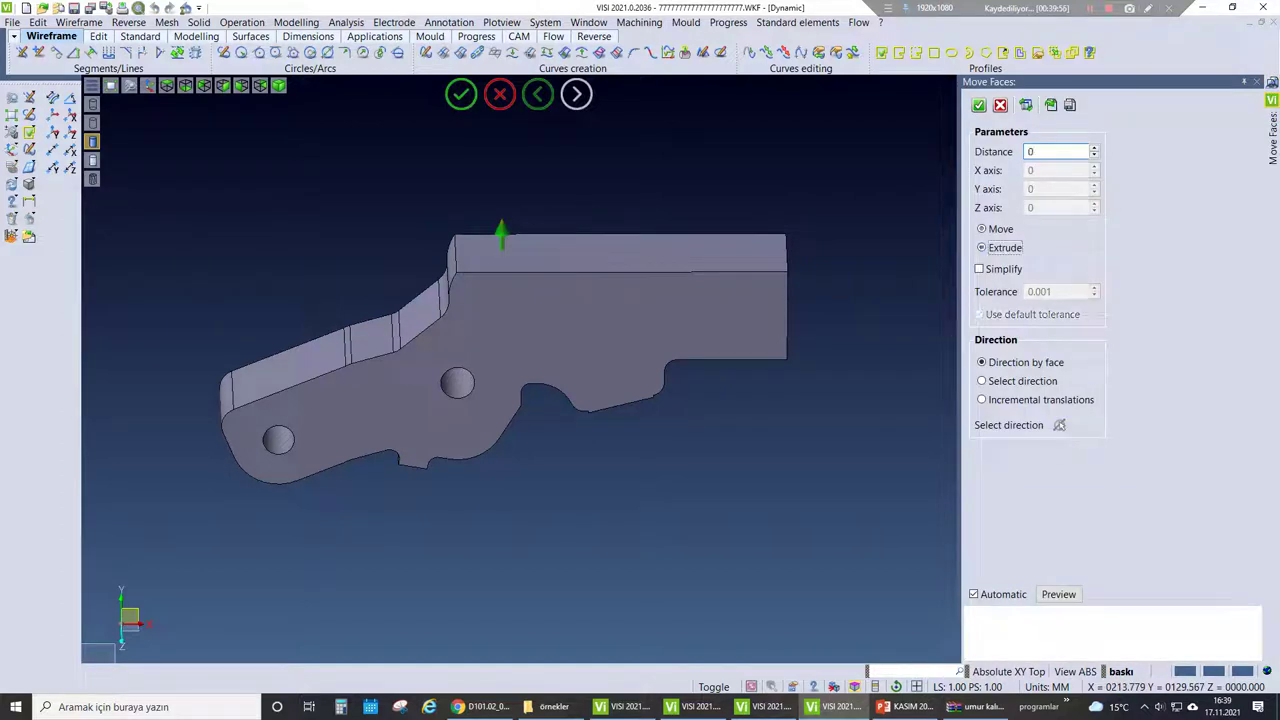
click(980, 269)
double_click(1031, 151)
key(Return)
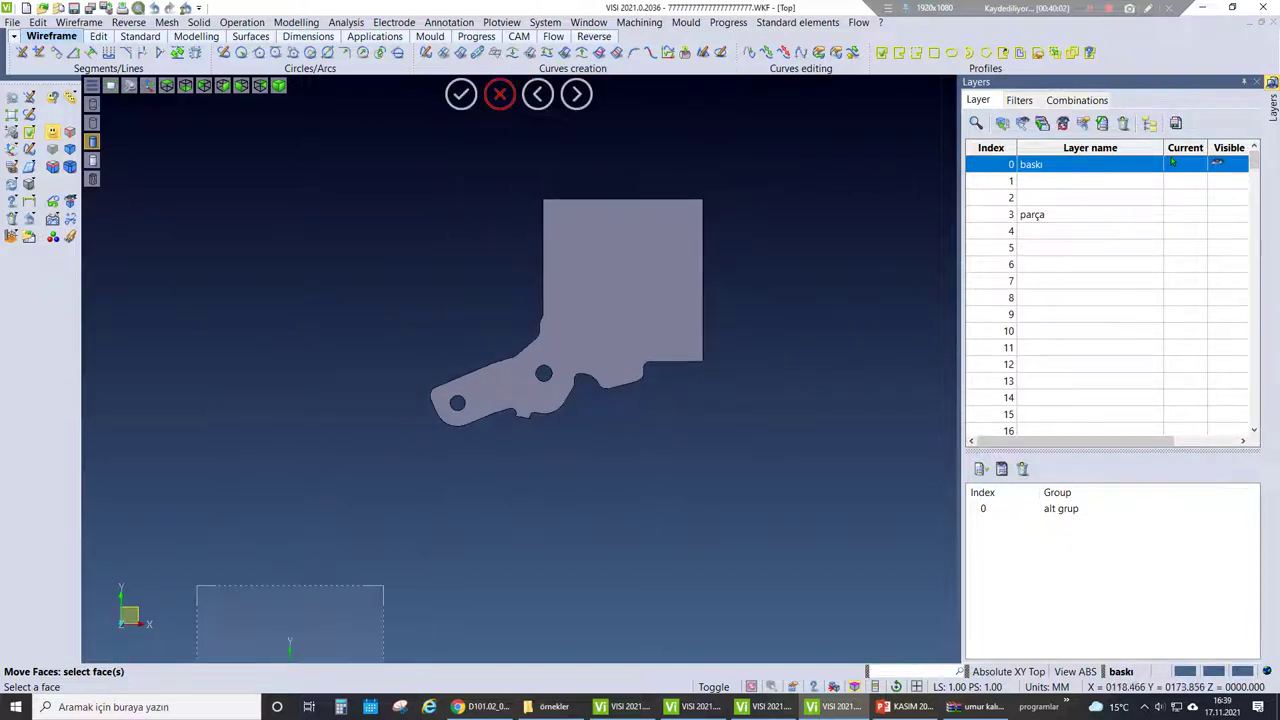
- Show the parça layer together with the baskı layer to overlay the part on the block
click(1032, 214)
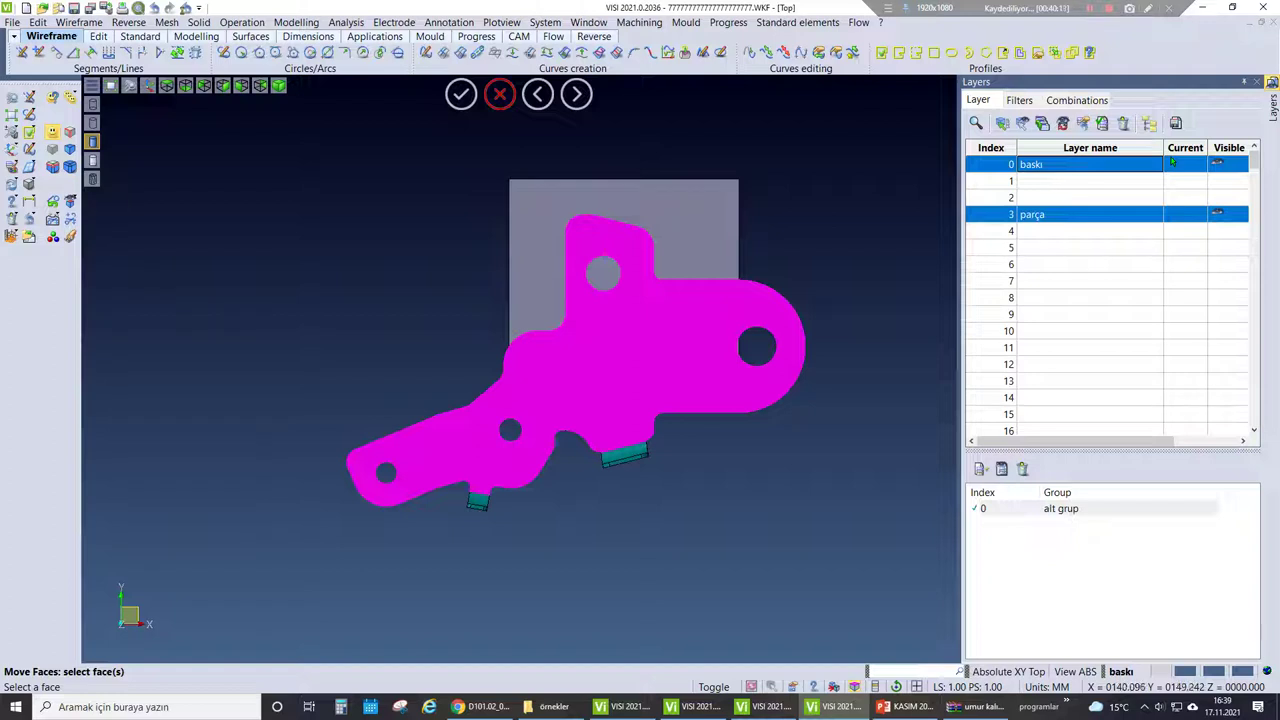
mouse_move(620, 350)
middle_down()
mouse_move(599, 355)
mouse_move(615, 345)
middle_up()
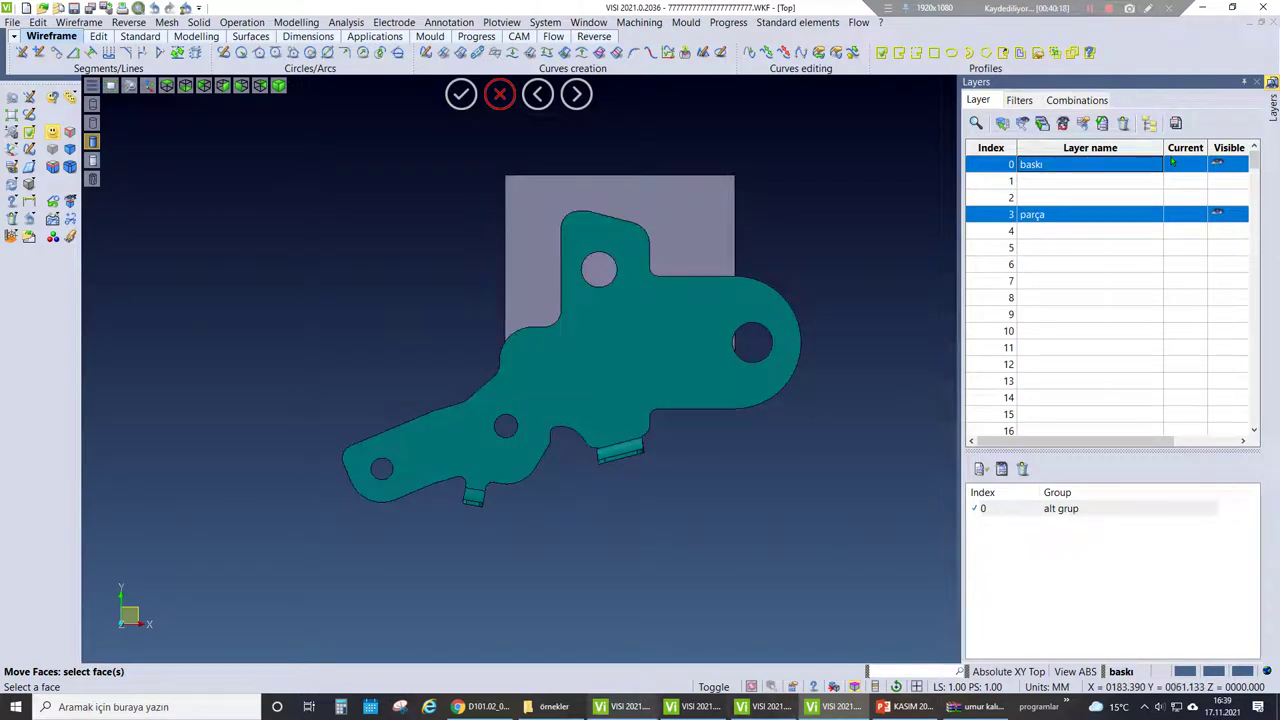
- Switch to the 1.bük drawing and examine from above how the bent part sits in the die plates
click(770, 707)
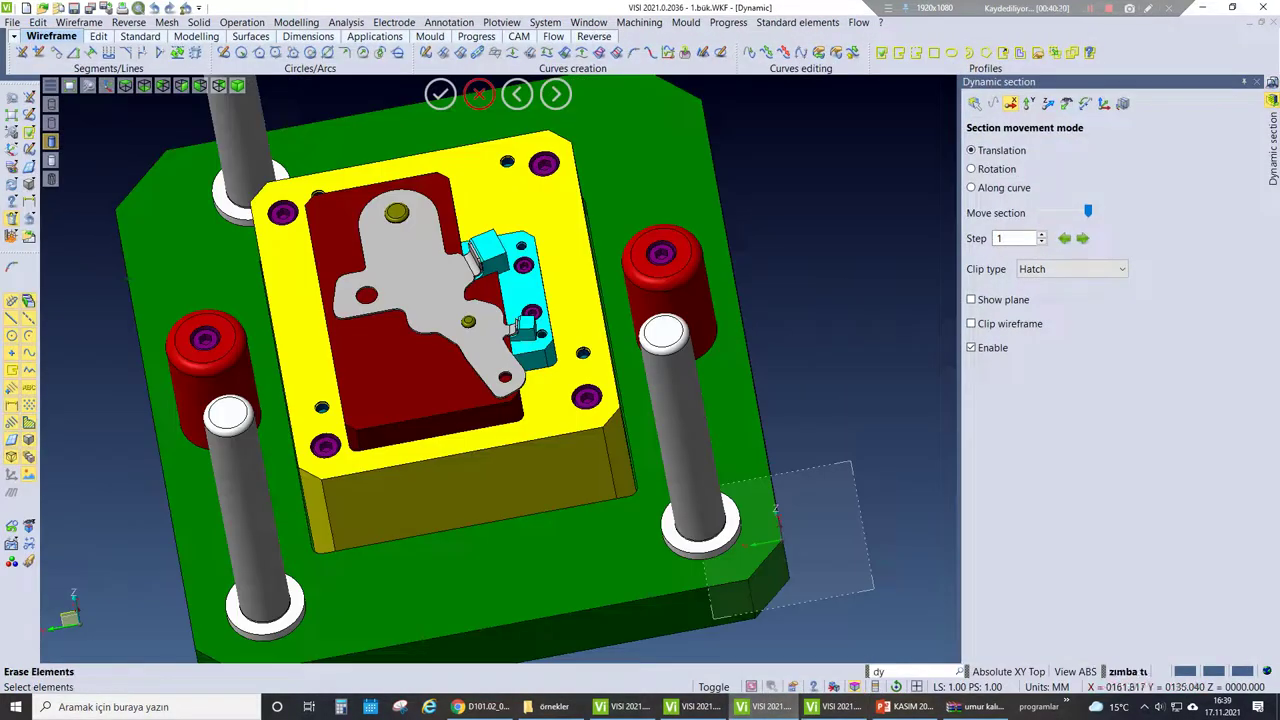
key(F5)
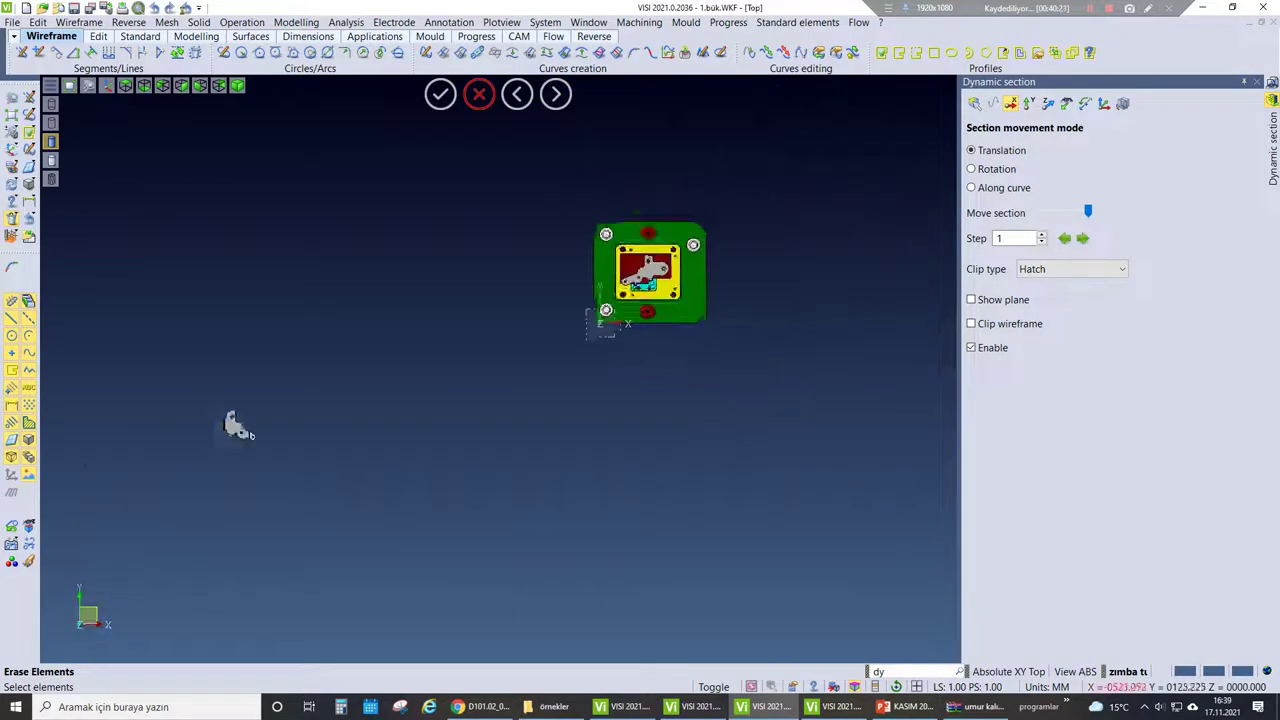
scroll(740, 212, up, 3)
scroll(740, 212, down, 2)
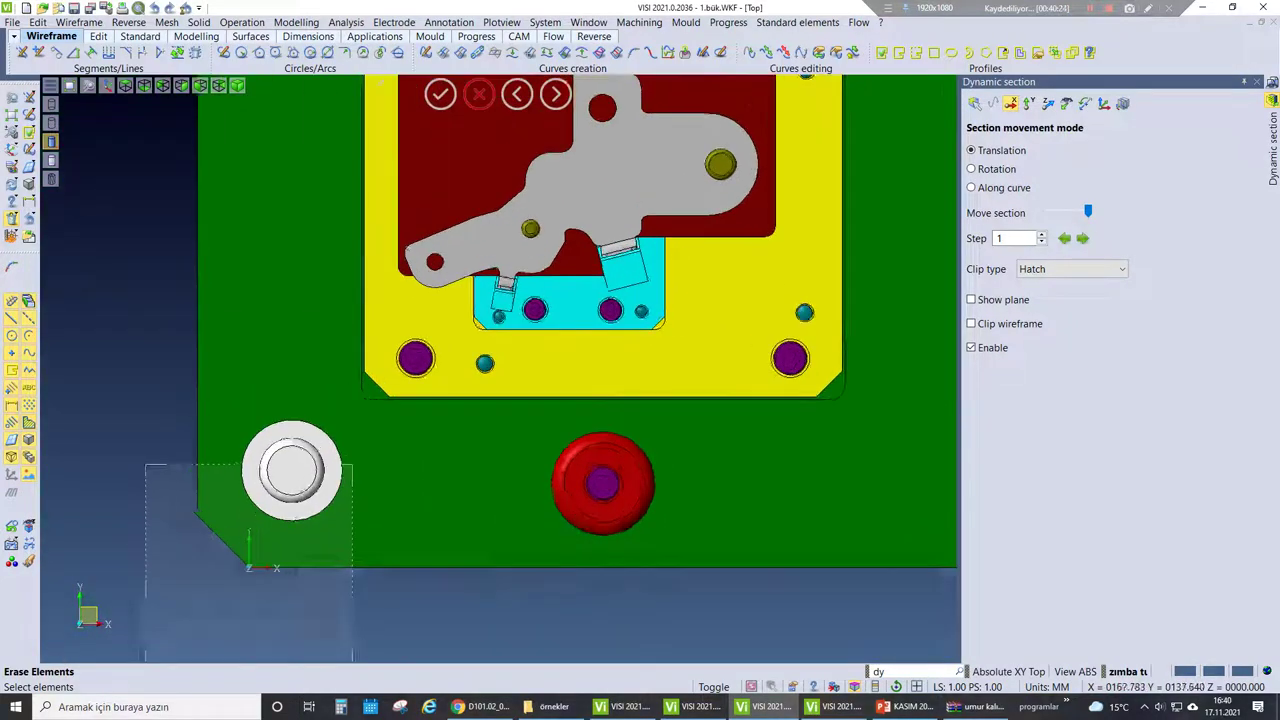
scroll(740, 212, up, 1)
scroll(602, 285, down, 2)
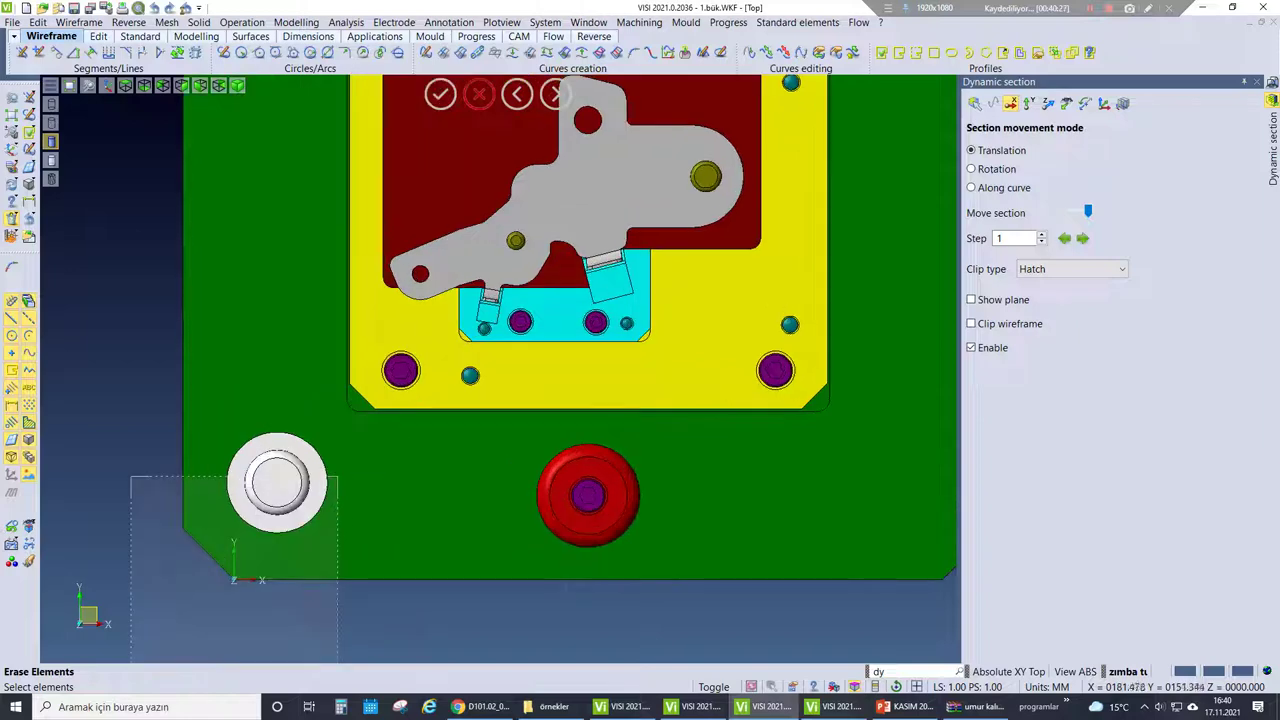
scroll(475, 378, down, 3)
scroll(502, 284, up, 3)
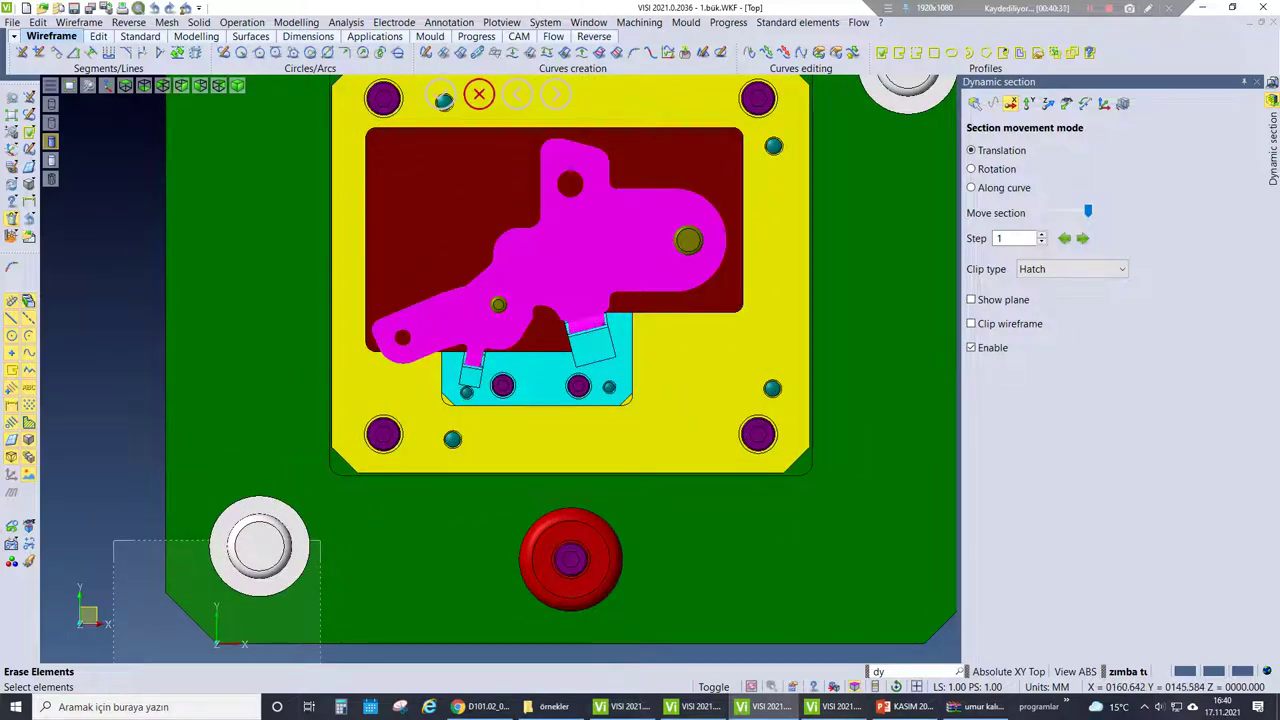
click(505, 280)
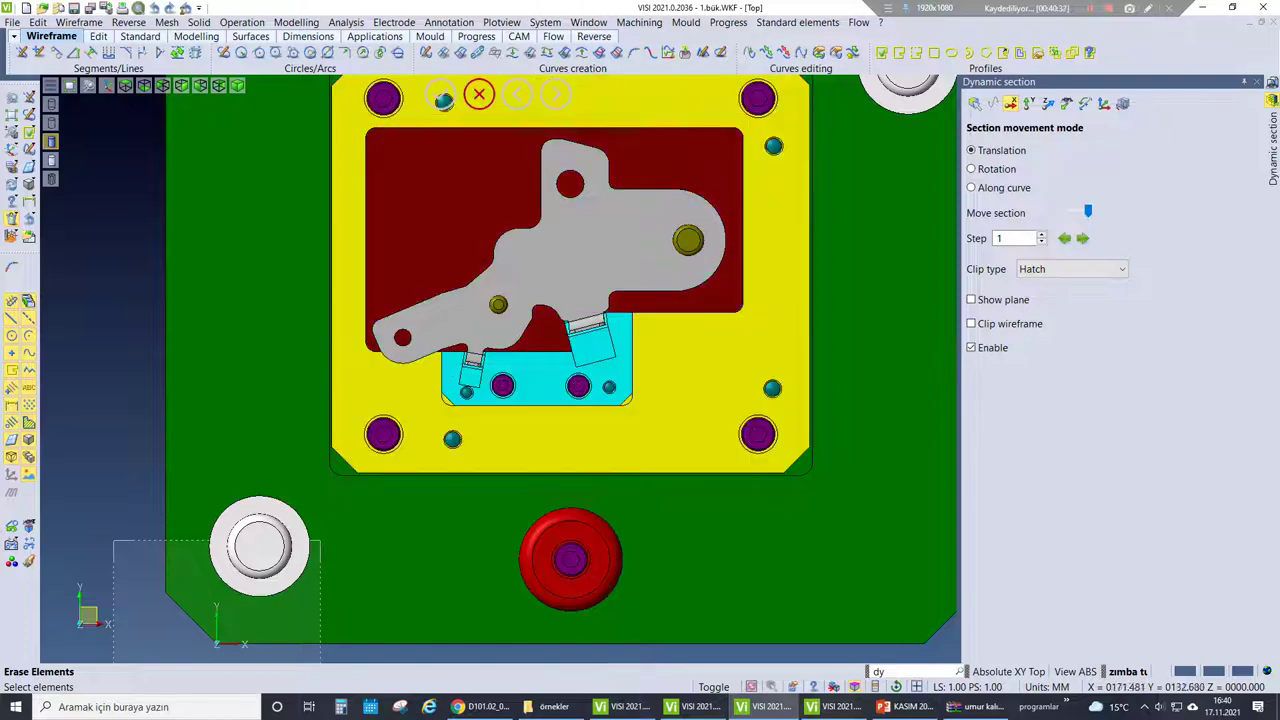
scroll(740, 410, down, 1)
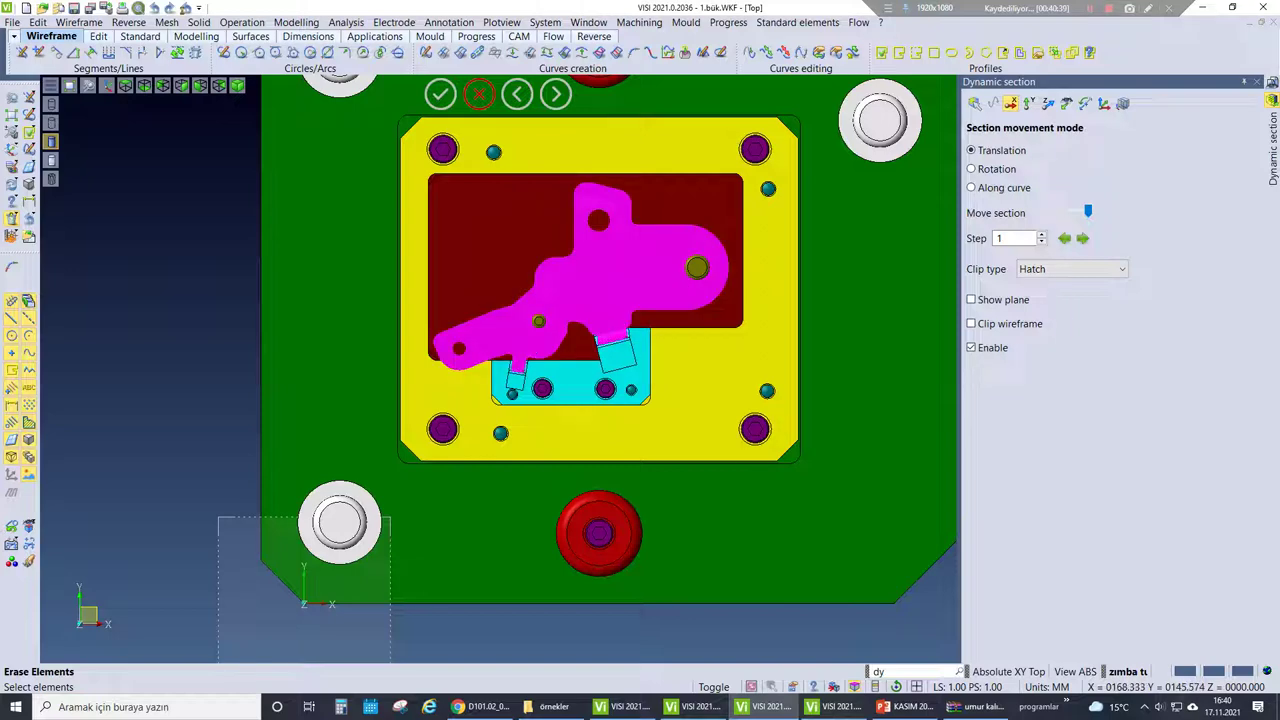
- Return to the pressure block drawing and extrude the block's flat side face 50 mm past the part's rounded end
click(840, 707)
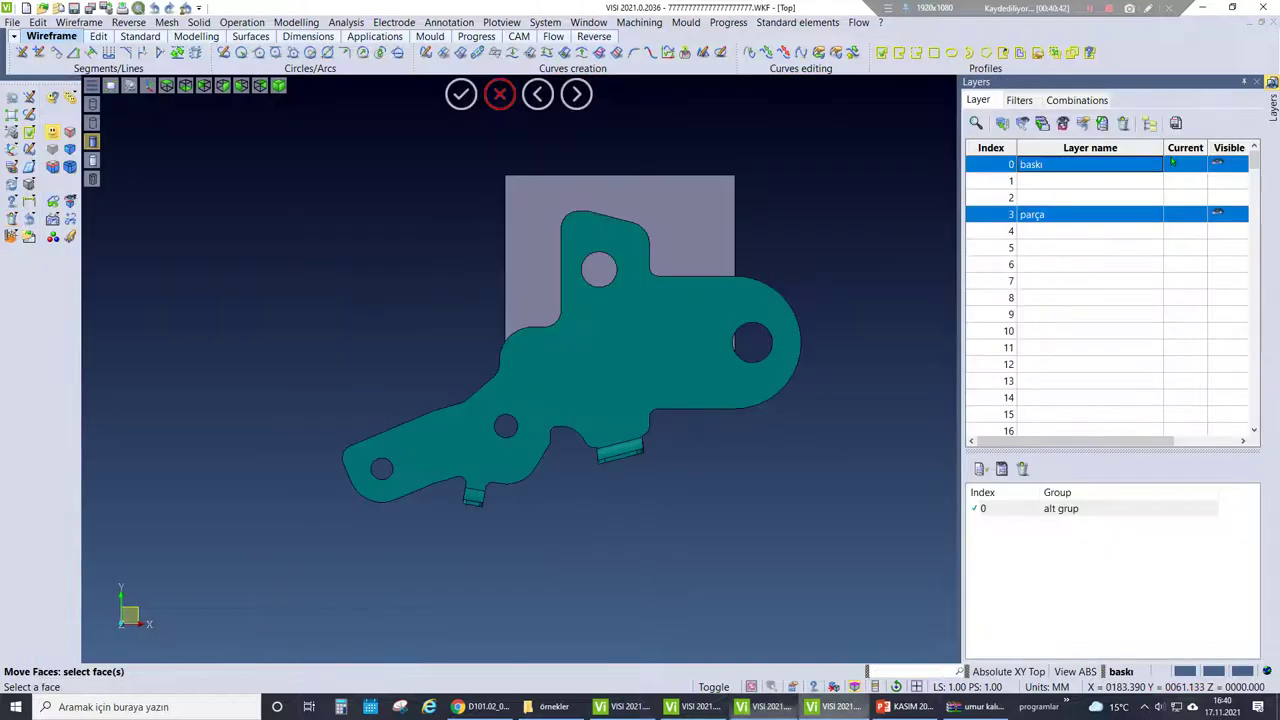
middle_drag(600, 350, 560, 310)
click(296, 22)
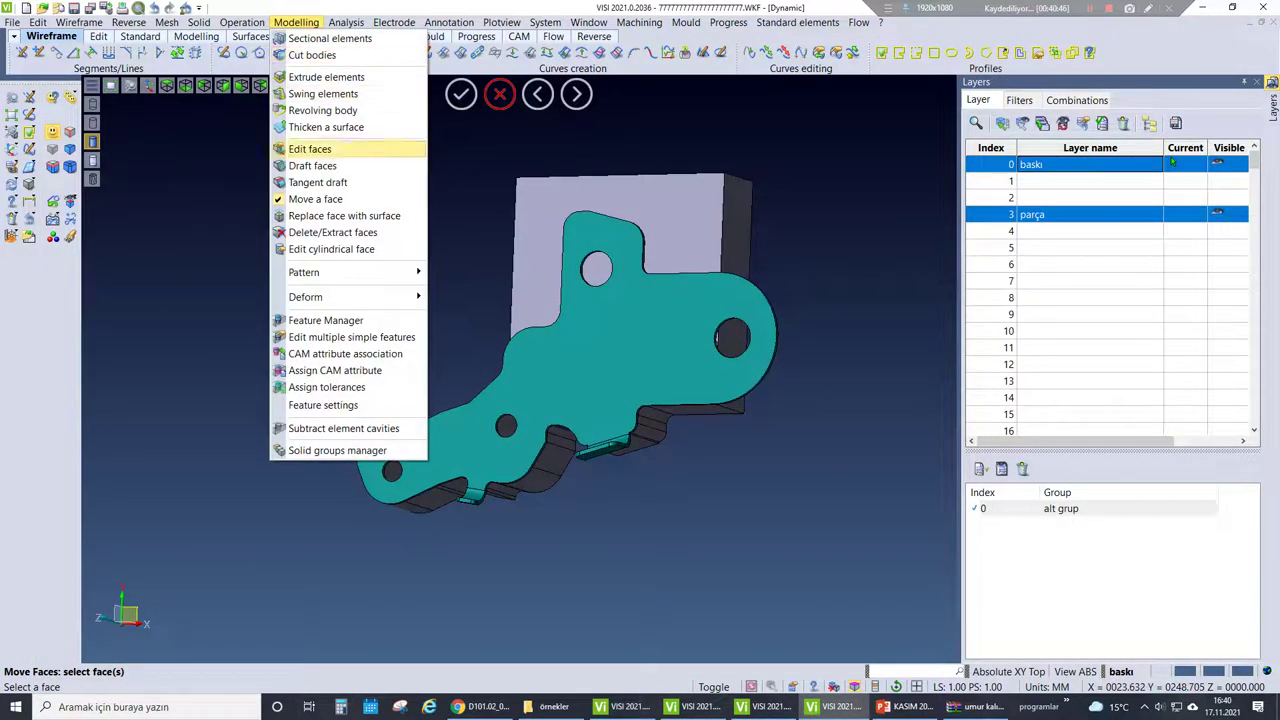
click(300, 199)
click(736, 290)
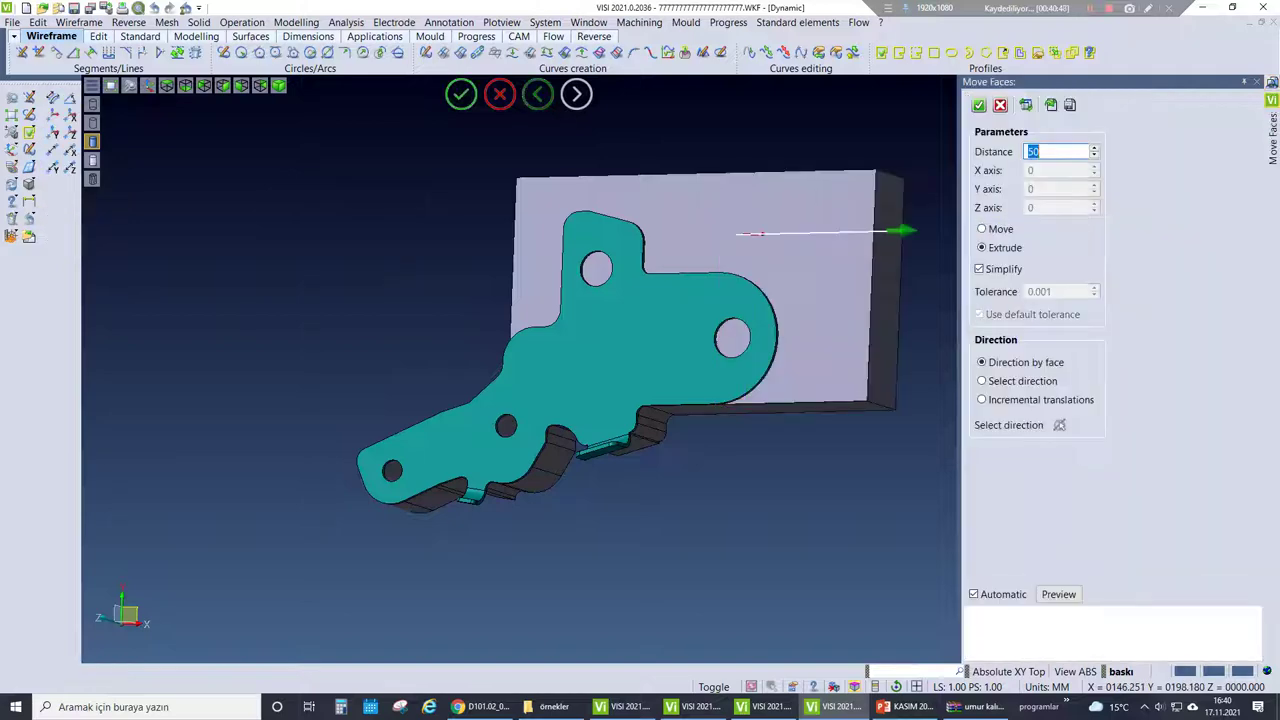
key(Return)
key(F2)
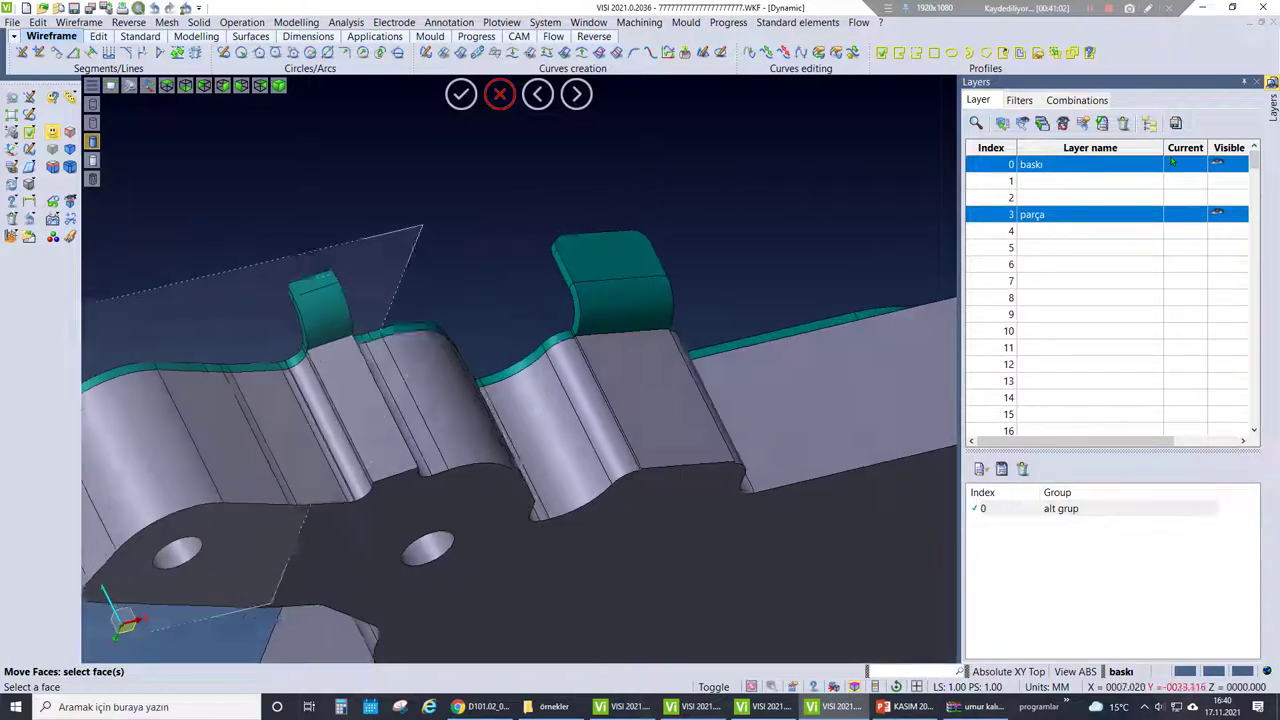
click(499, 94)
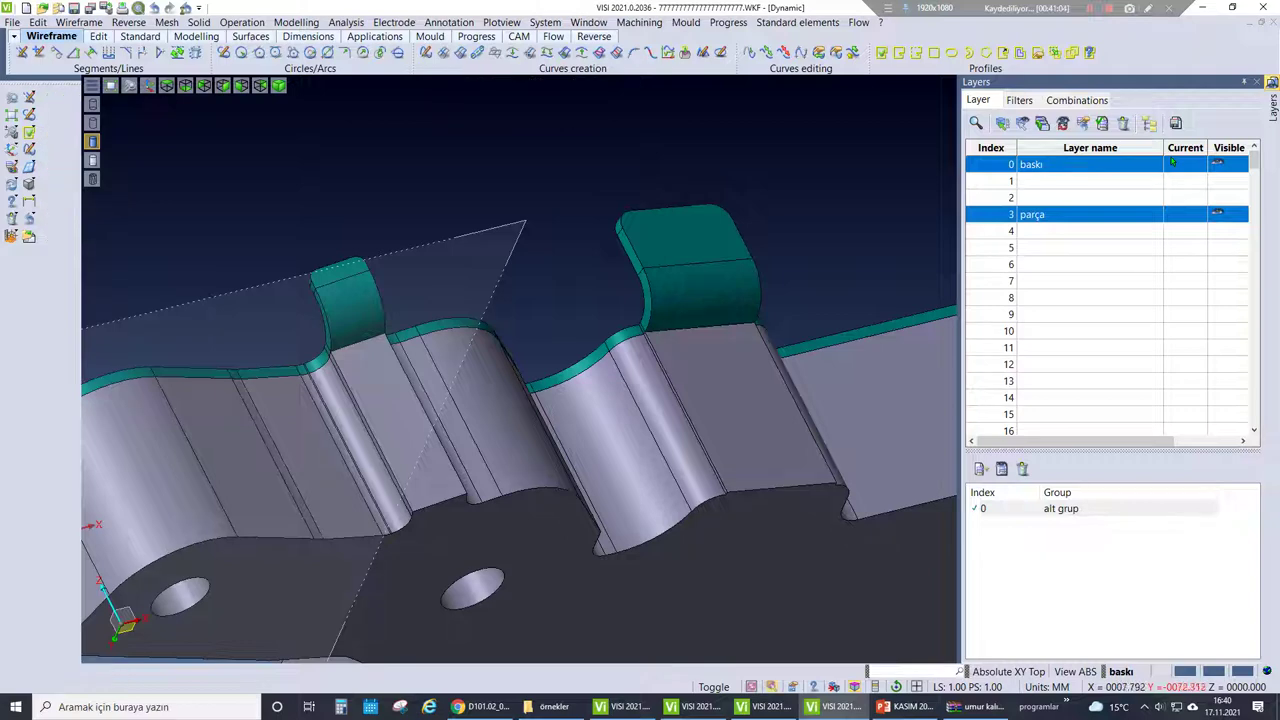
- Extrude the curved bend face of the part's wide tab along the block's vertical edge, with a second distance of -30
click(296, 22)
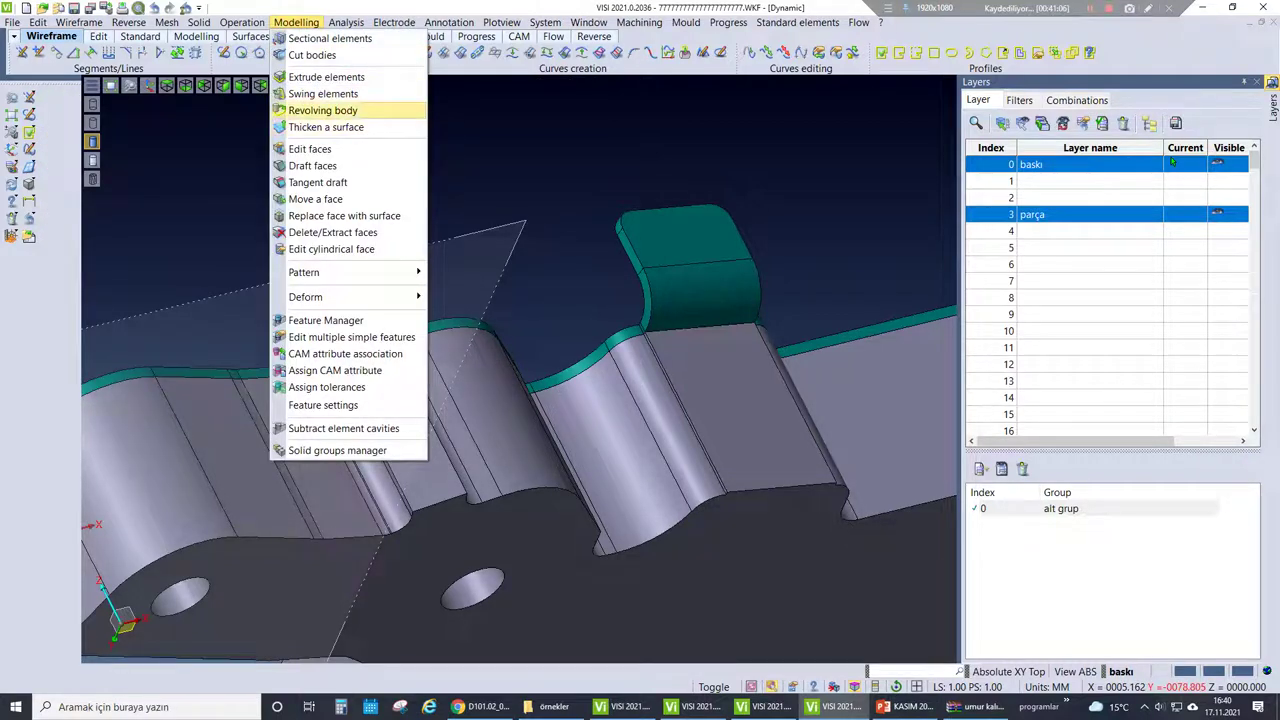
click(320, 76)
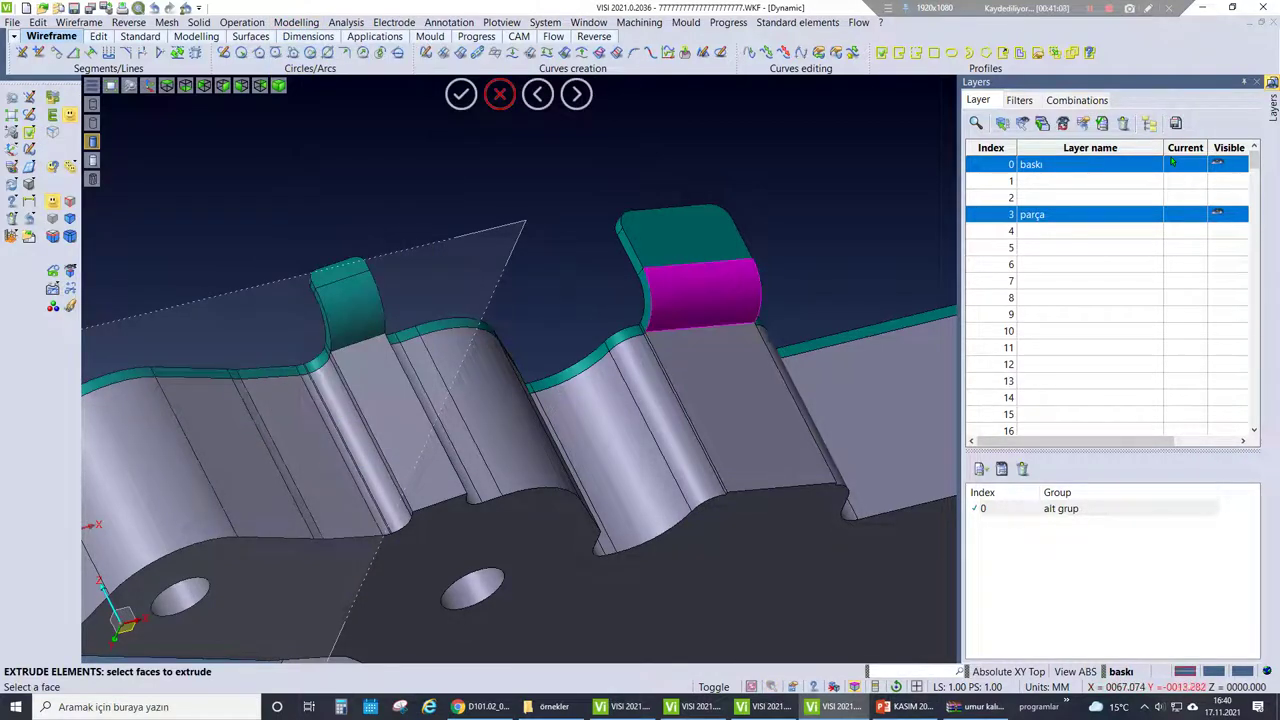
click(702, 290)
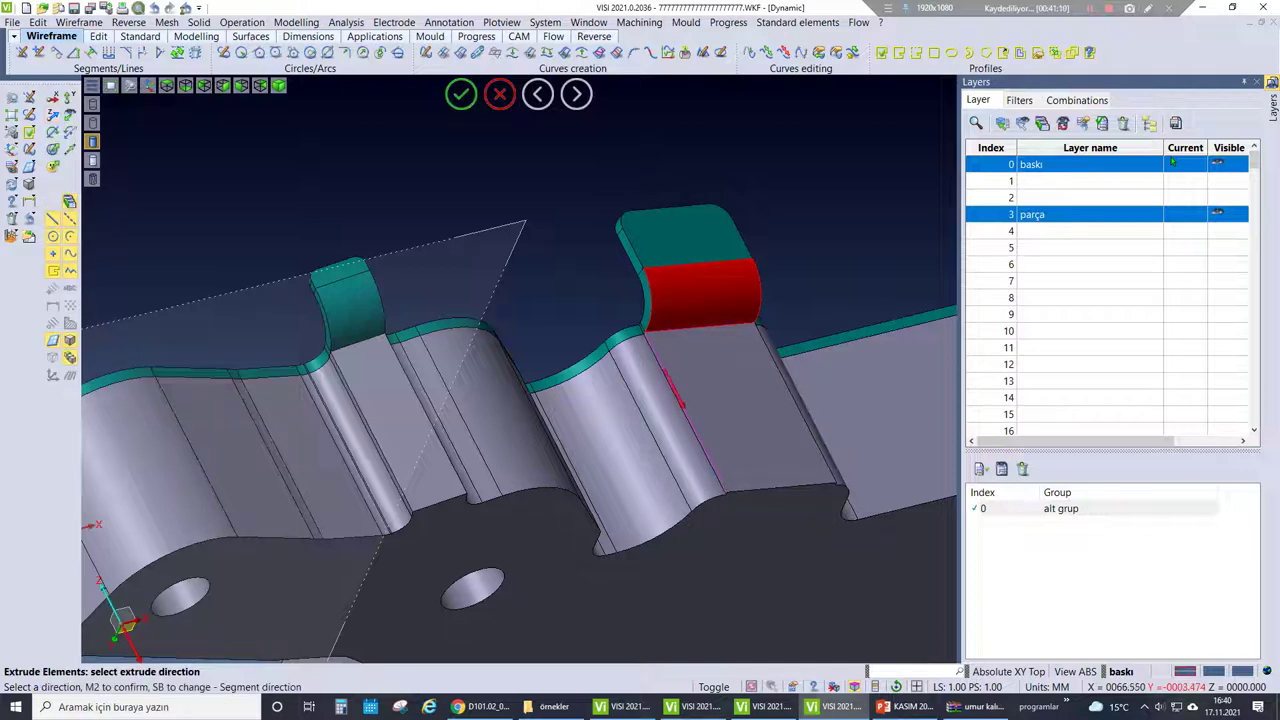
click(680, 400)
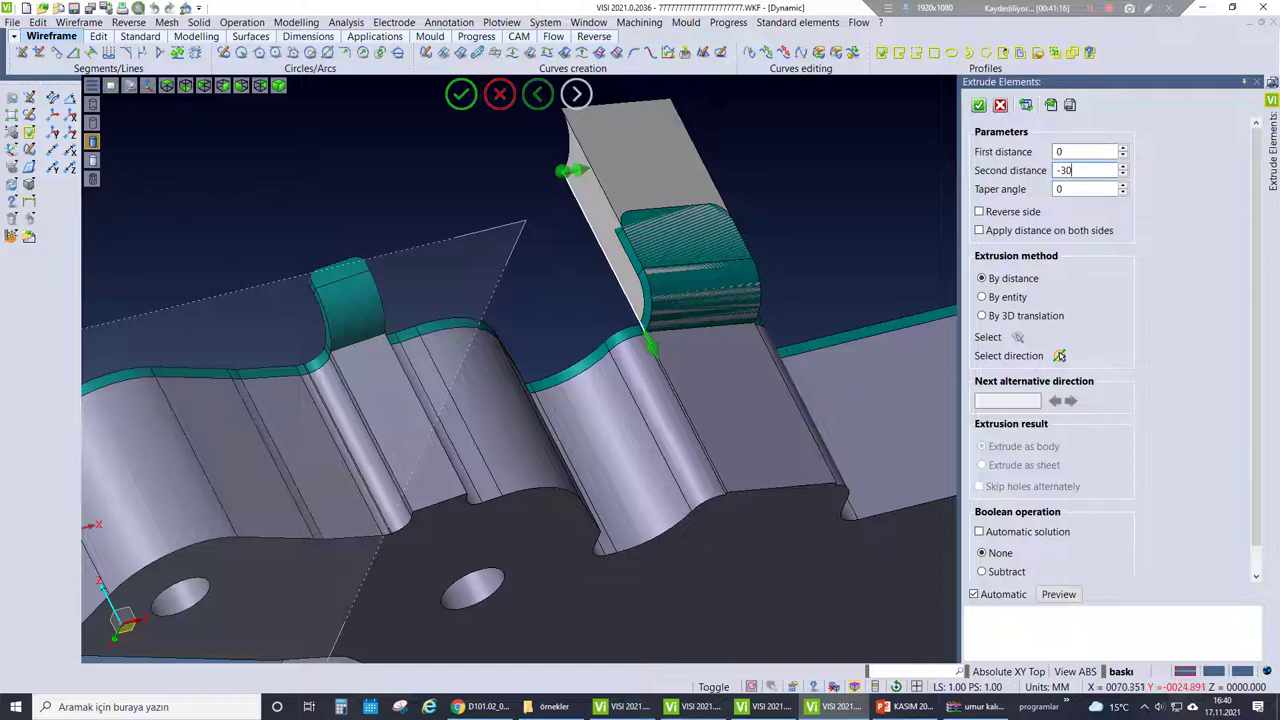
key(Return)
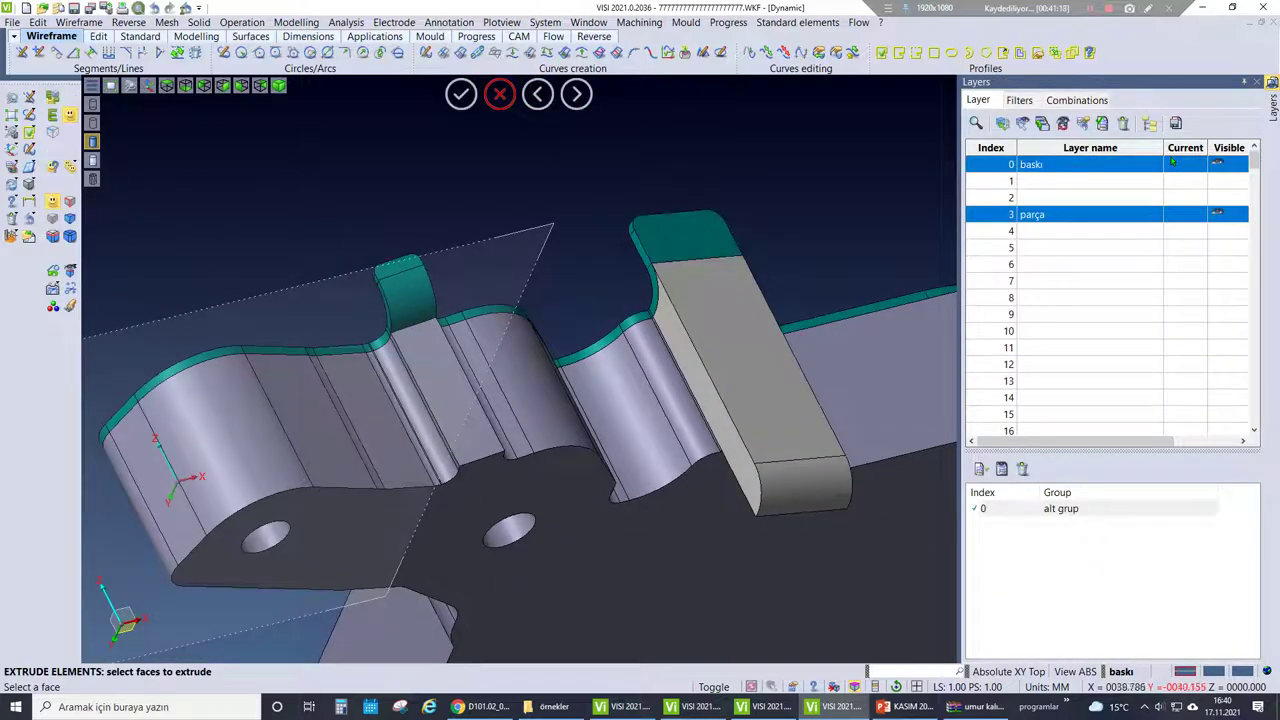
- Extrude the narrow tab's curved bend face along the block's vertical edge, with a second distance of -30
click(405, 295)
click(494, 529)
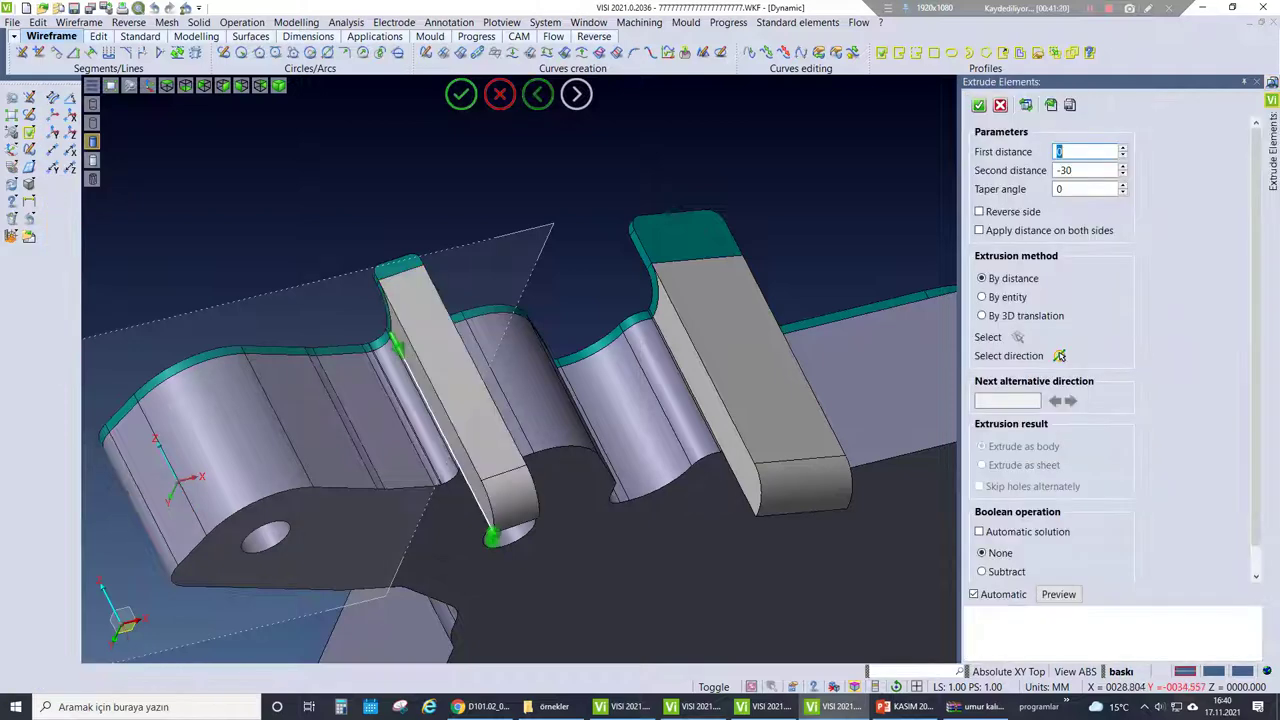
key(Return)
- Cut both extruded tab bodies level with the underside of the pressure block
middle_drag(480, 380, 400, 410)
click(296, 22)
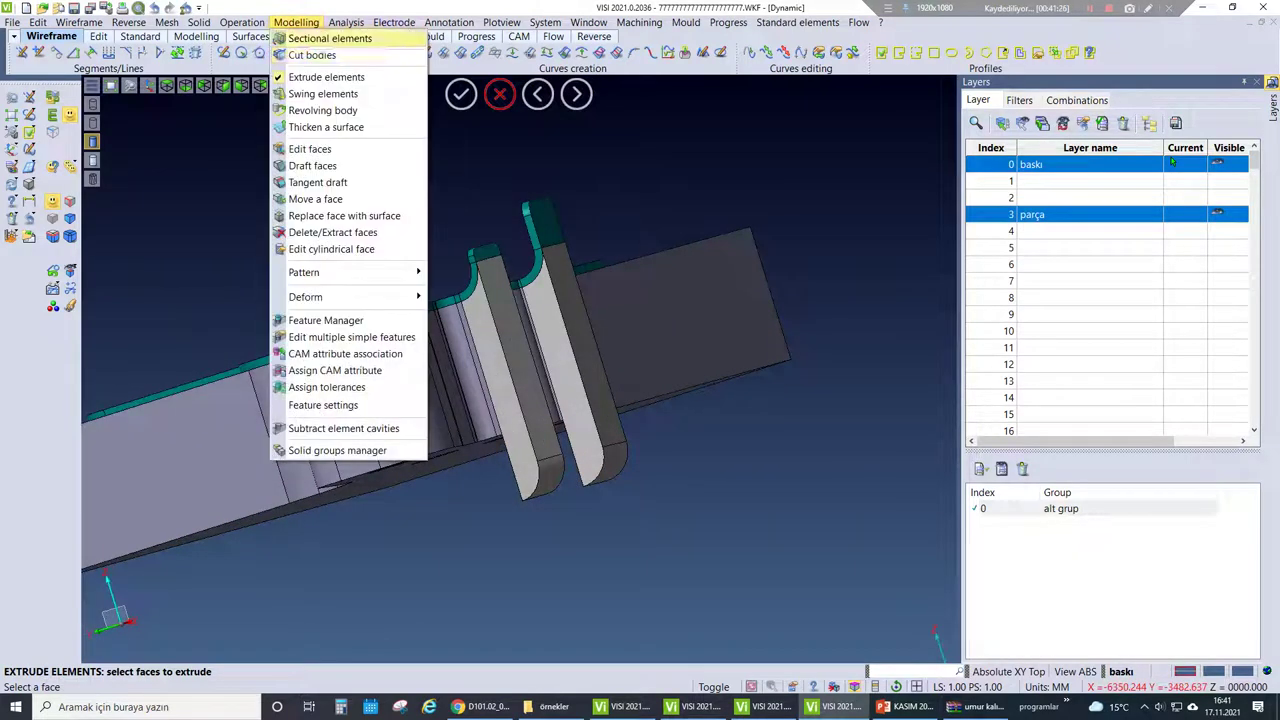
click(318, 53)
scroll(501, 96, up, 1)
click(469, 430)
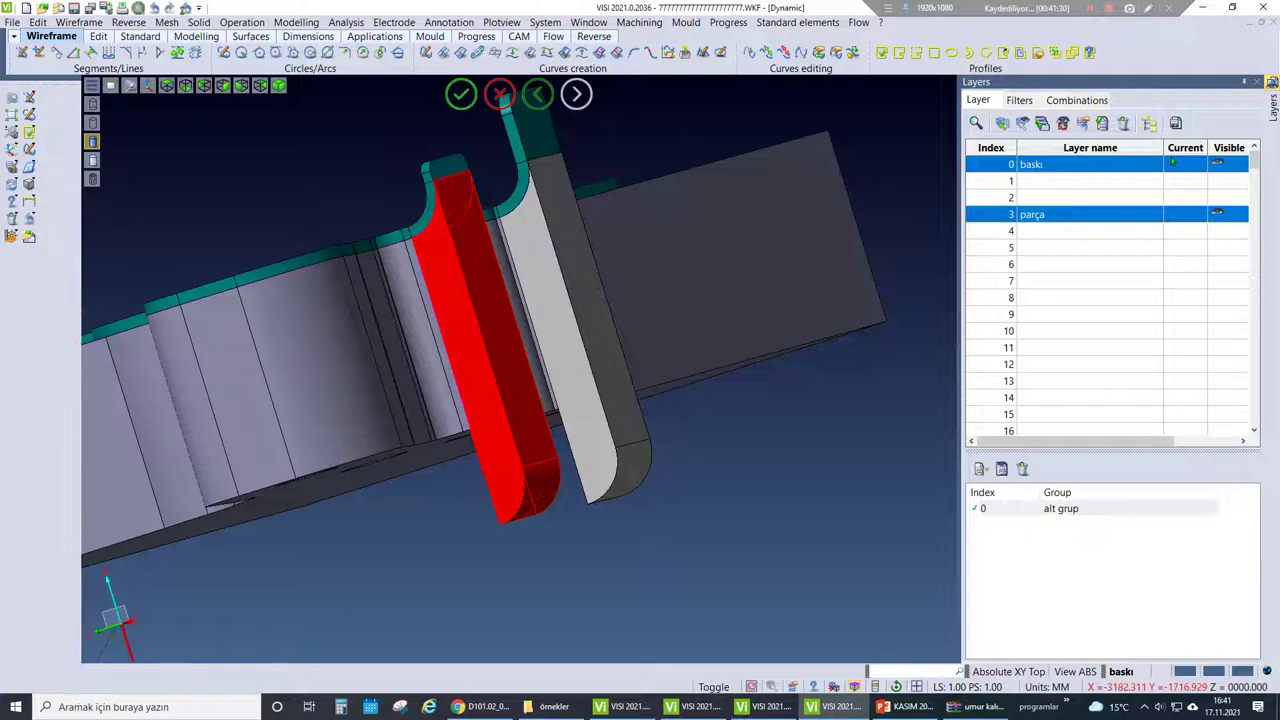
key(Escape)
click(590, 330)
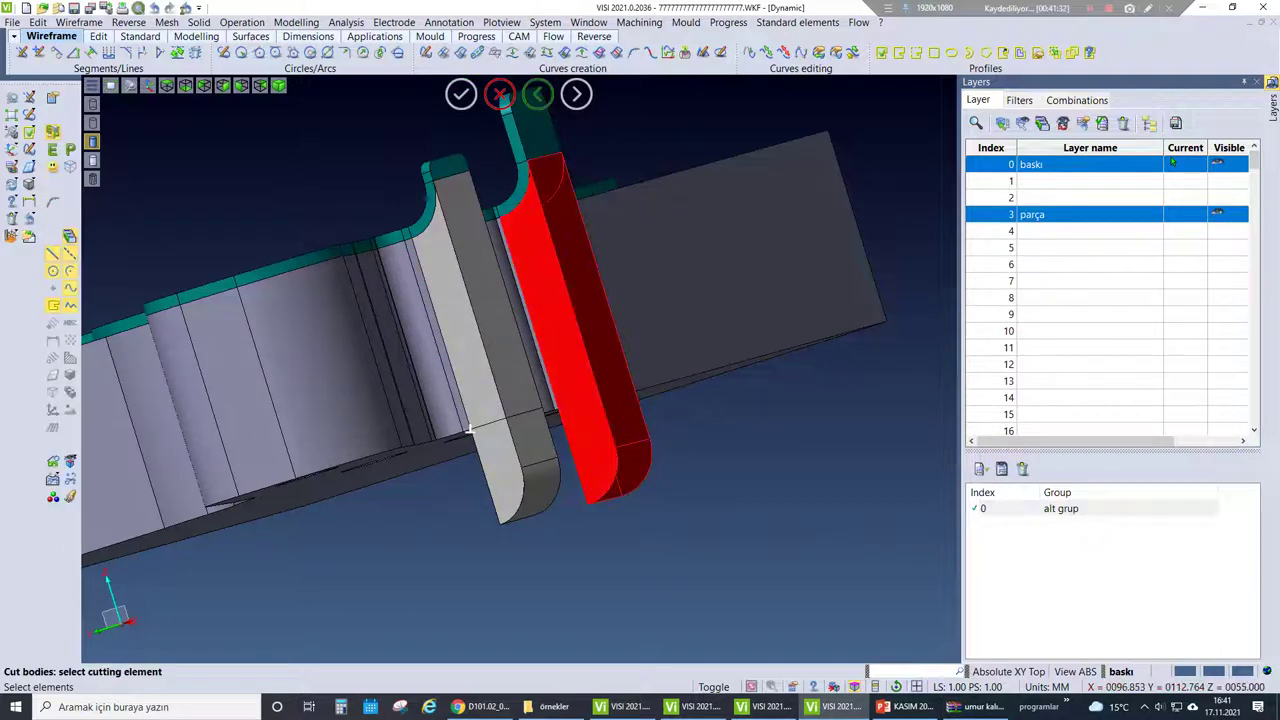
key(Escape)
- Erase the two cut-off pieces that stick out below the pressure block
key(Delete)
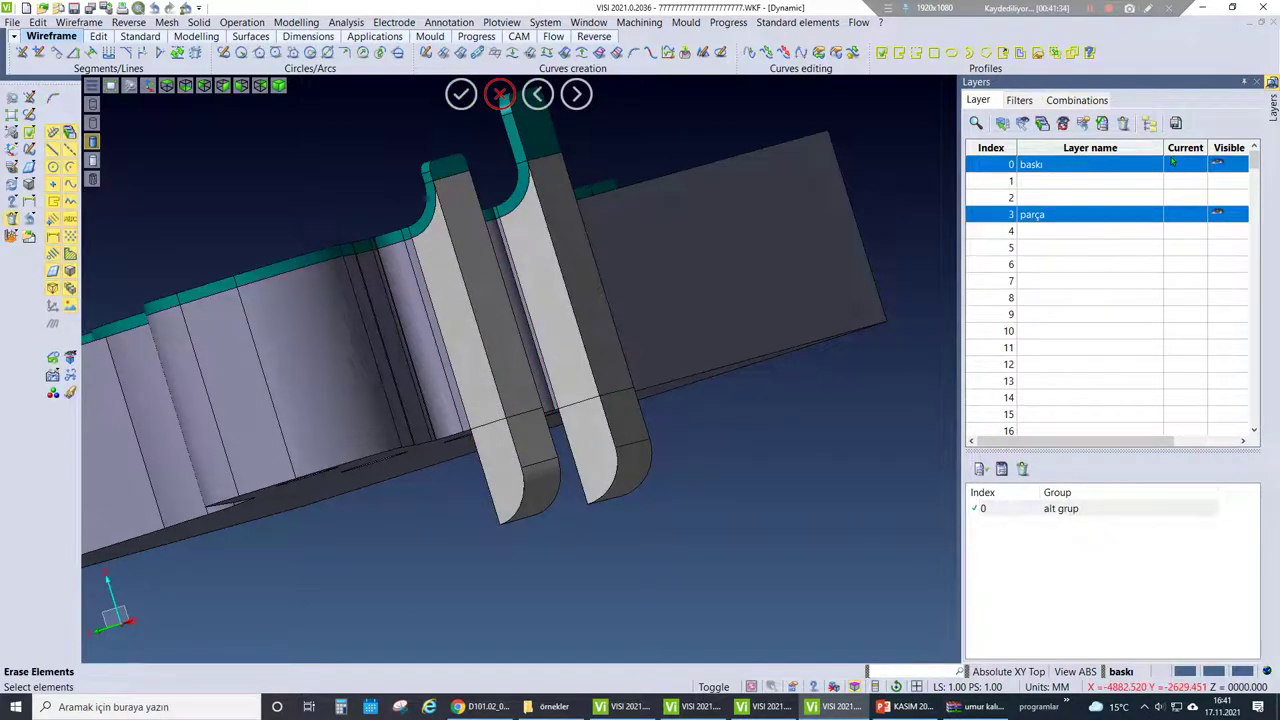
click(517, 470)
click(600, 445)
key(Return)
- Extrude the outer end face of the narrow tab's body away from the pressure block
middle_drag(450, 300, 450, 400)
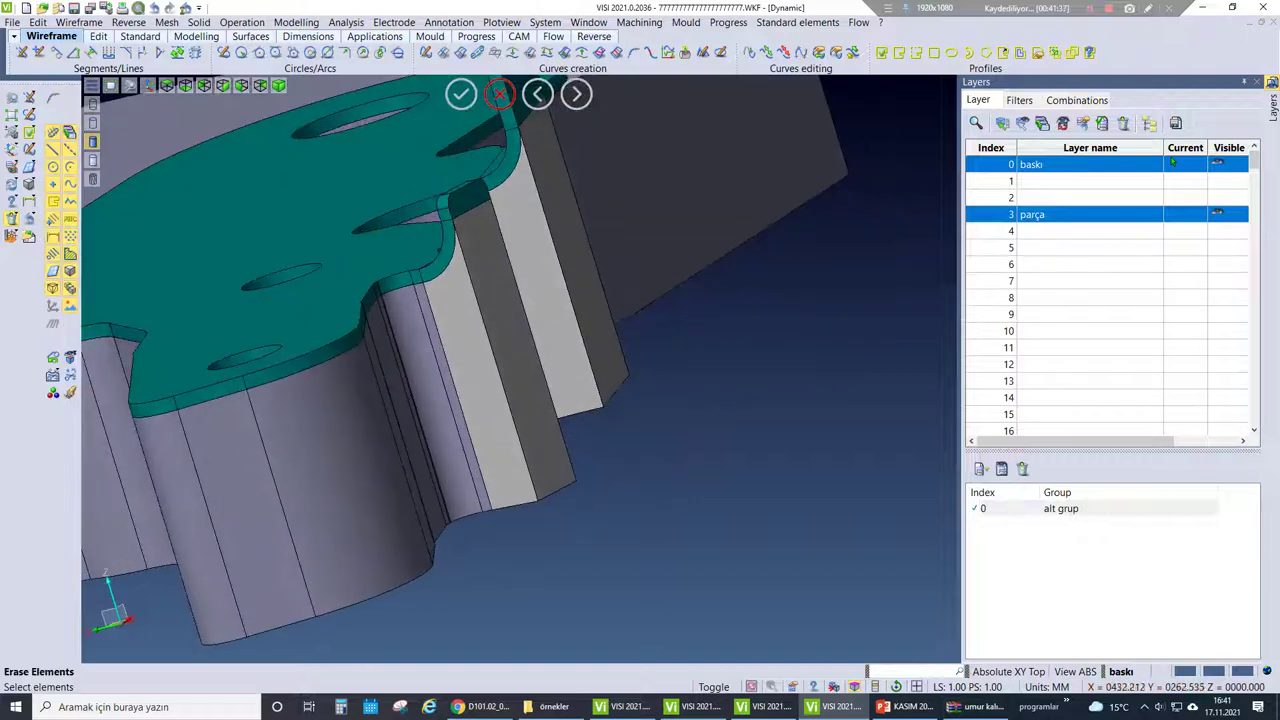
click(296, 22)
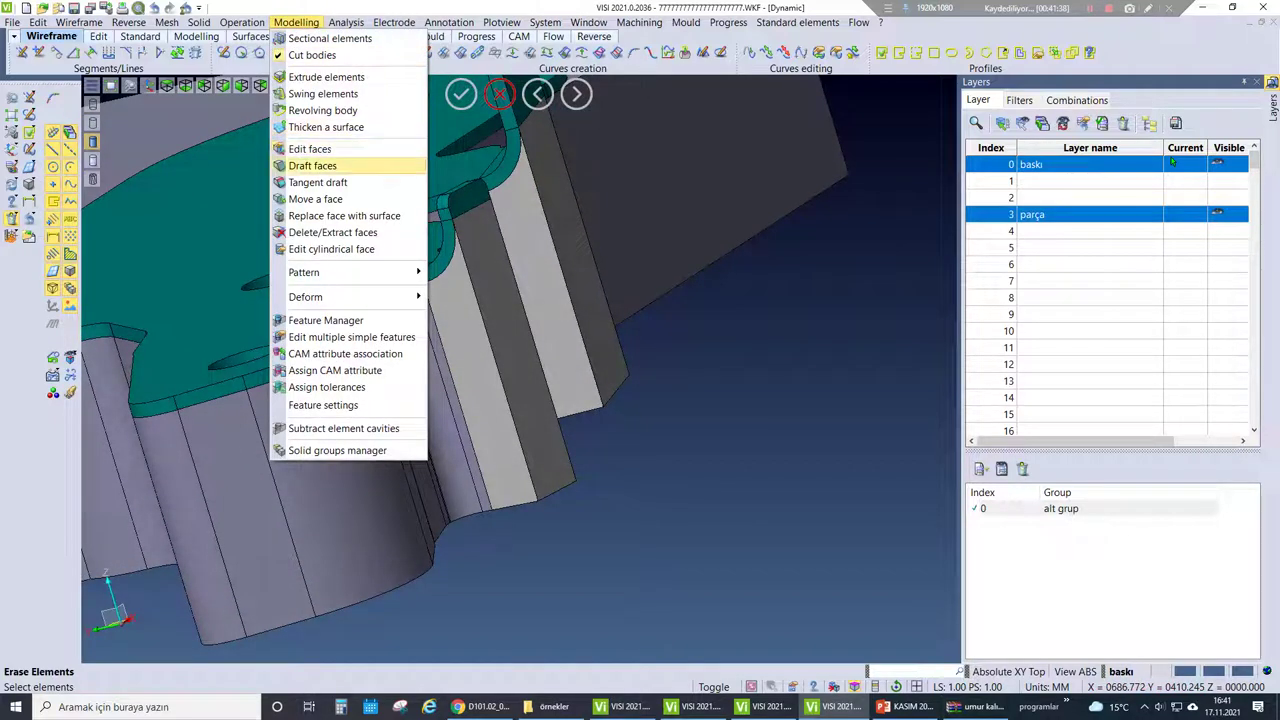
click(315, 199)
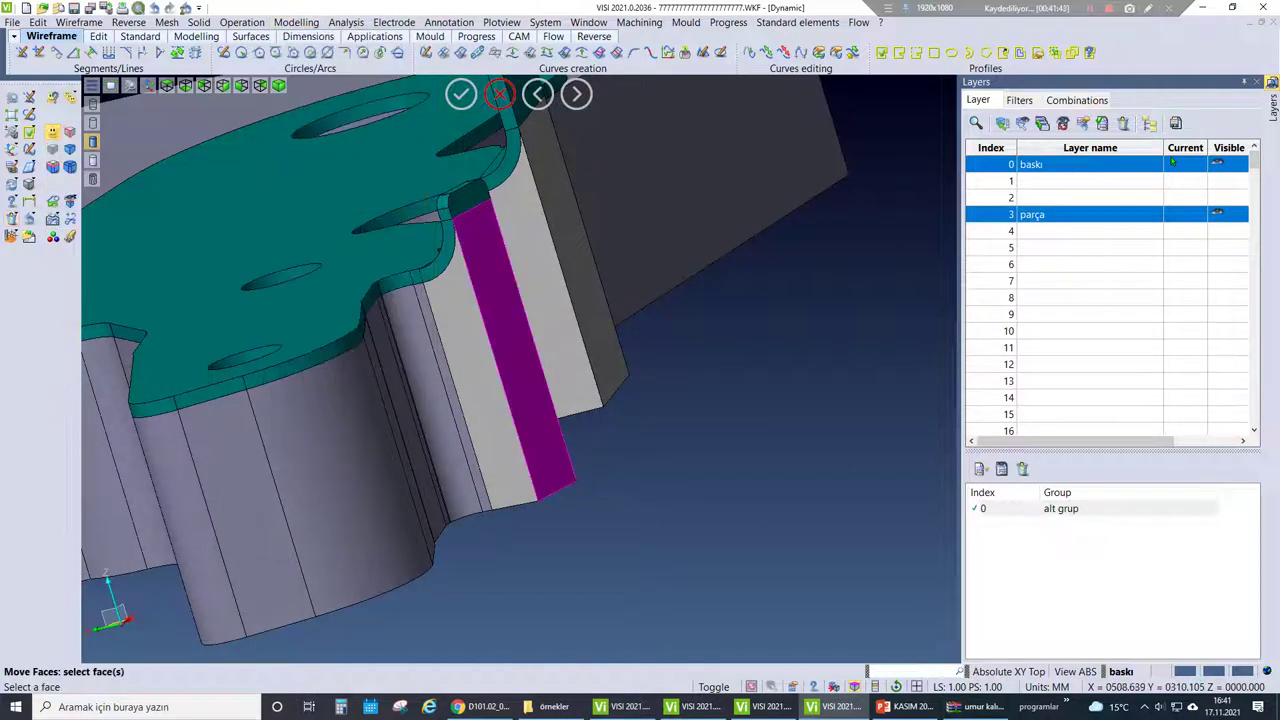
click(530, 368)
middle_drag(520, 370, 540, 340)
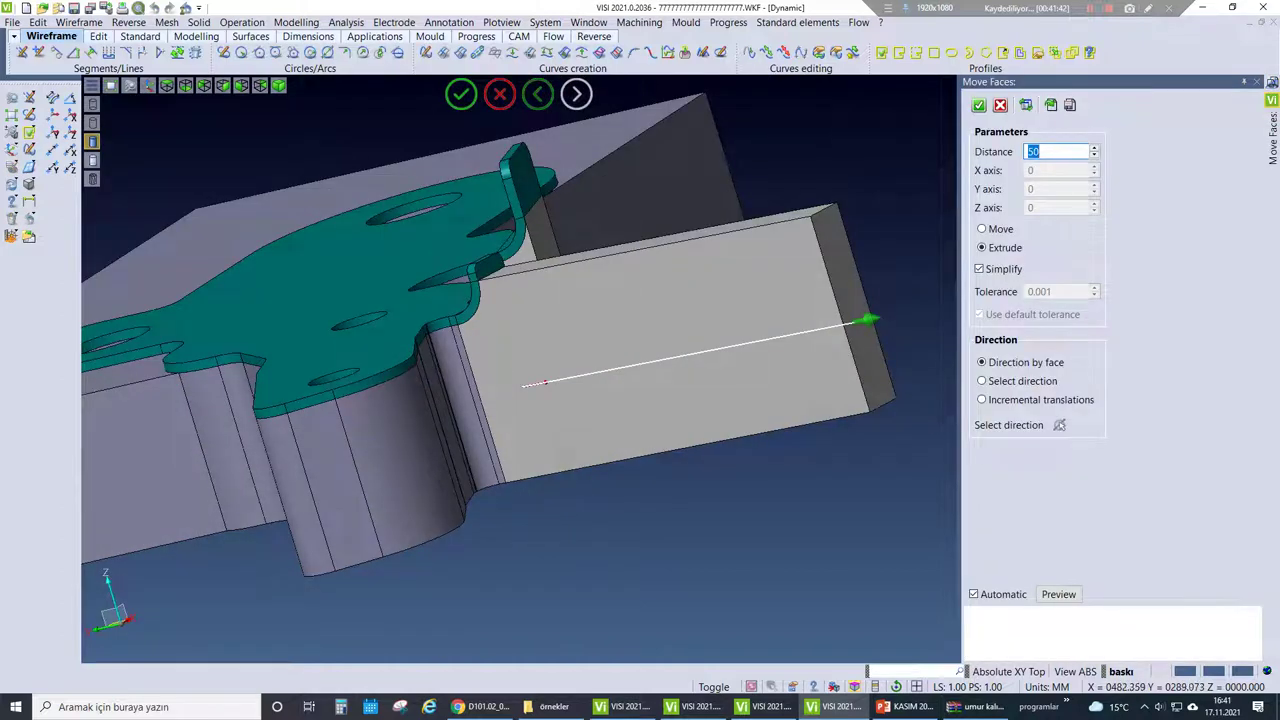
click(500, 93)
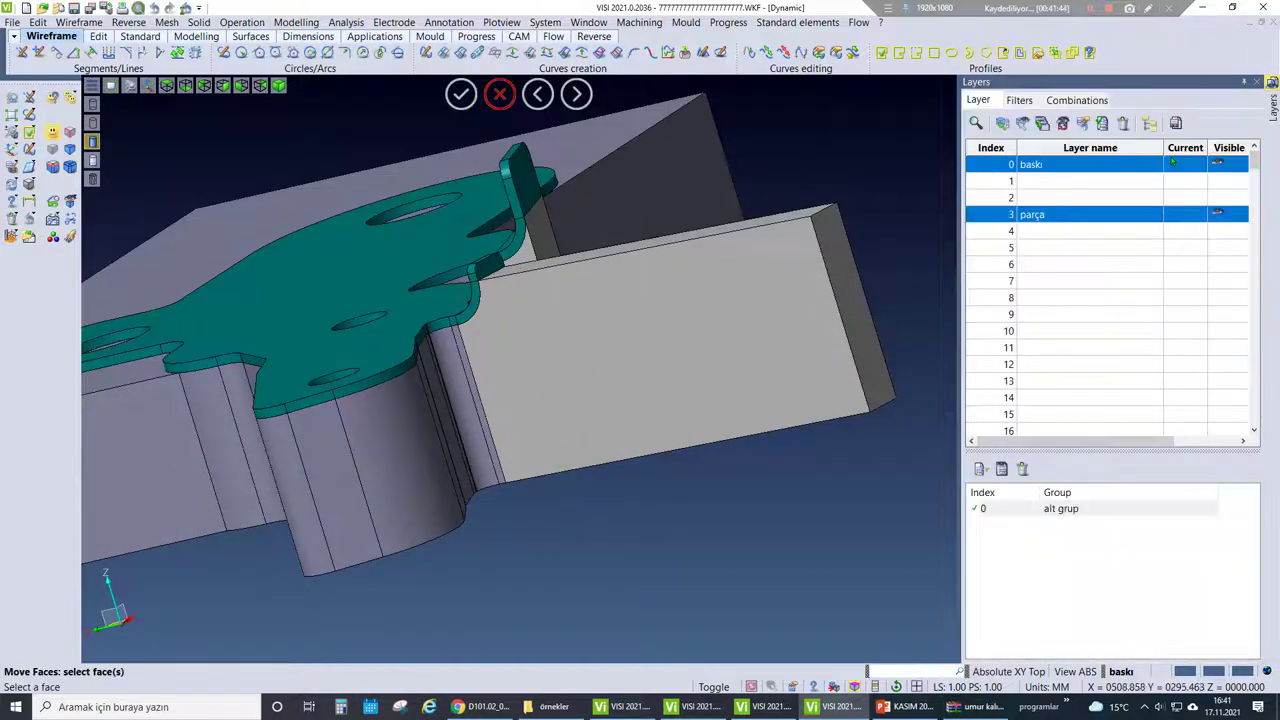
click(1060, 508)
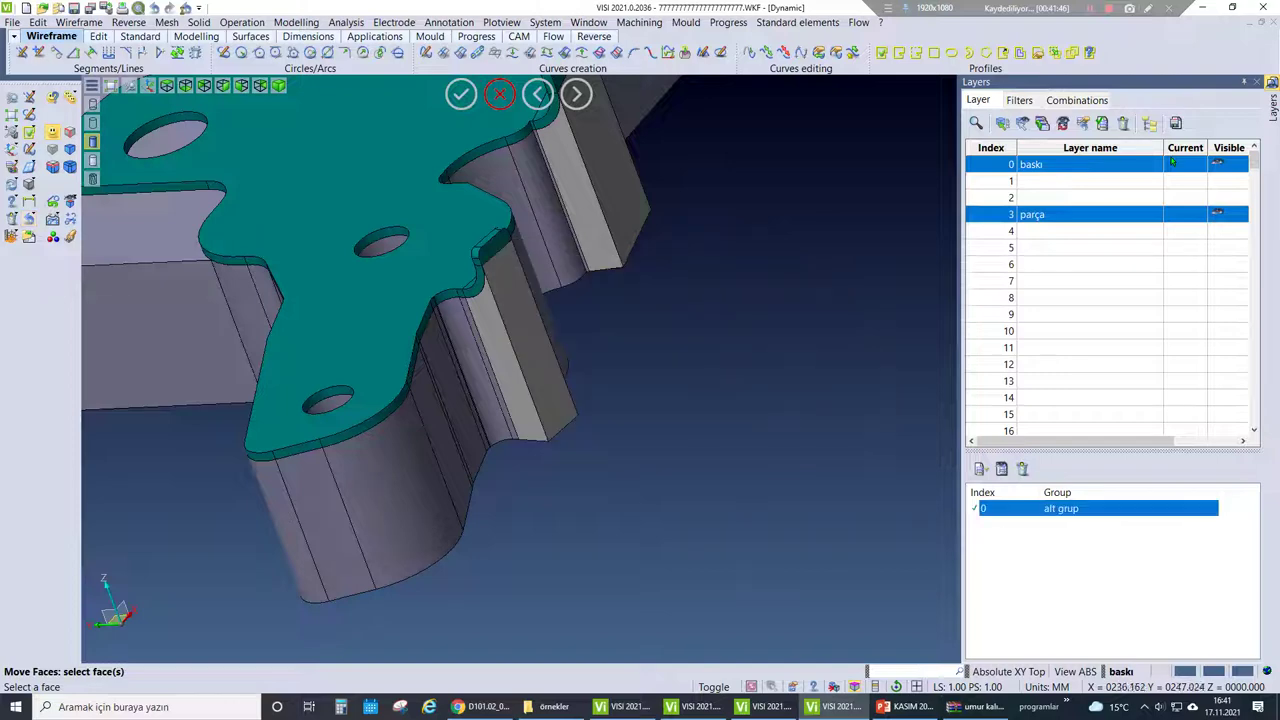
click(540, 320)
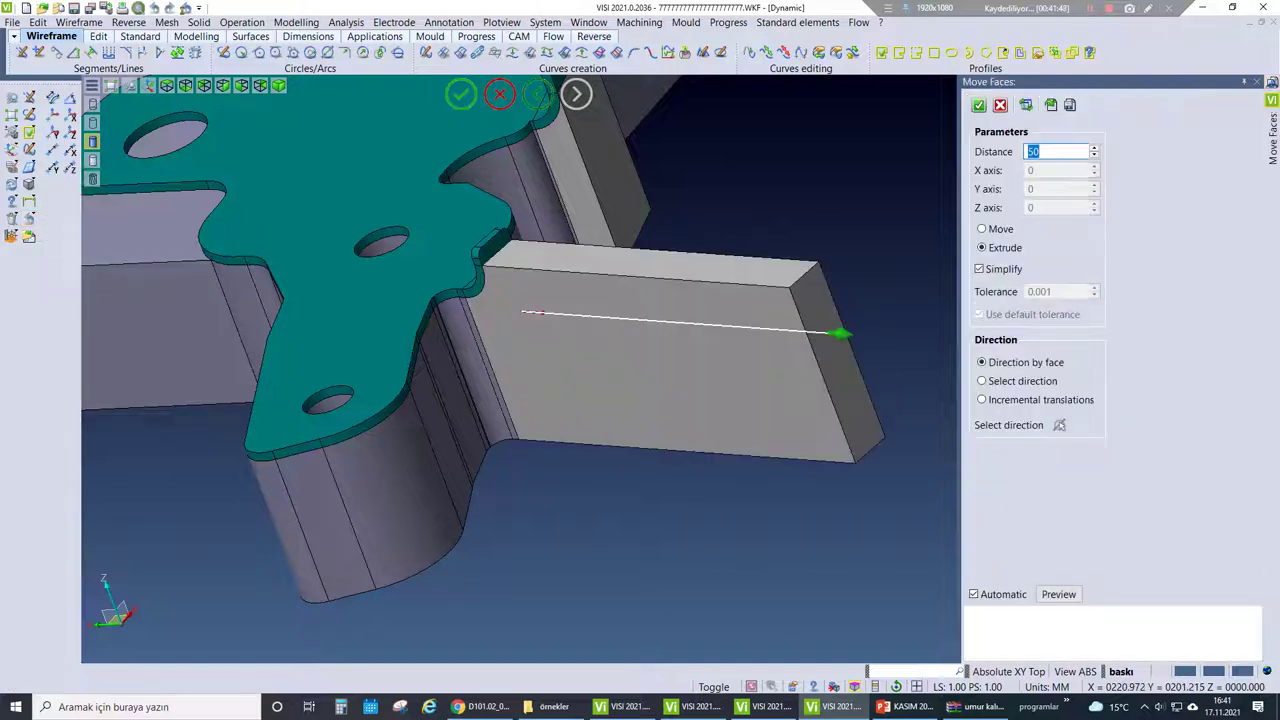
key(Escape)
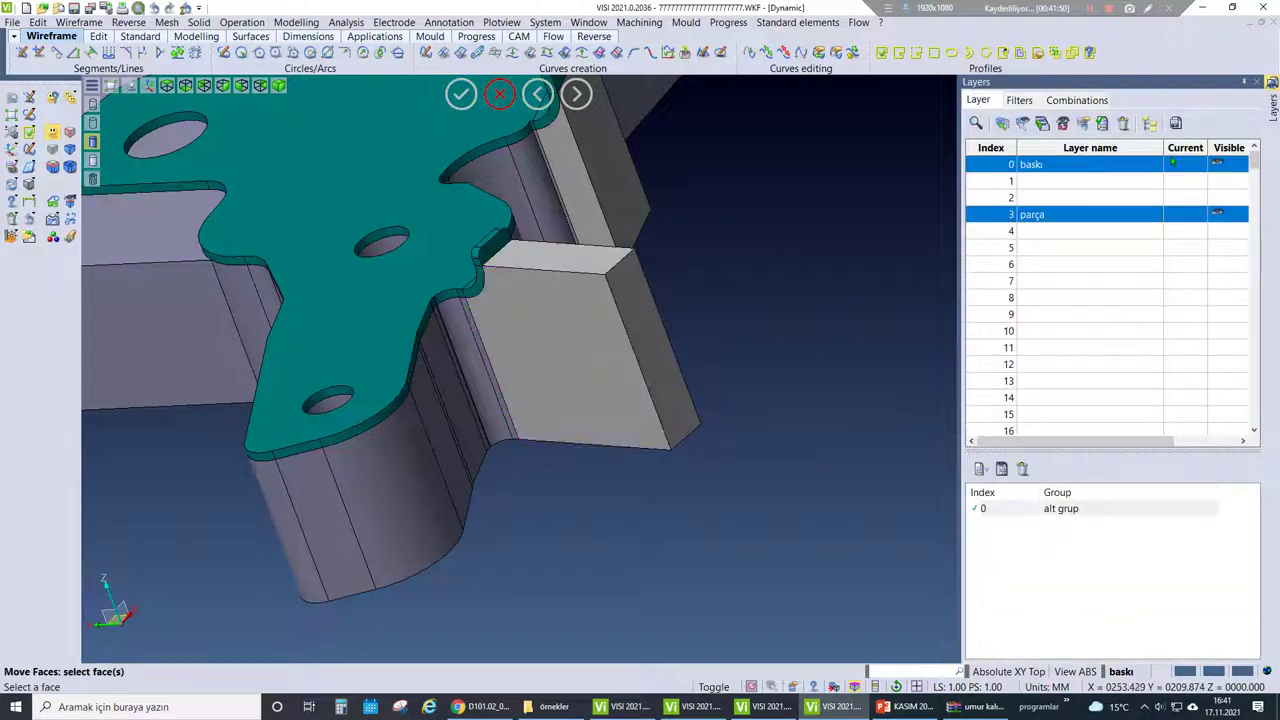
- Extrude the outer end face of the wide tab's body away from the block in the same way
click(615, 160)
key(Escape)
middle_drag(615, 300, 500, 95)
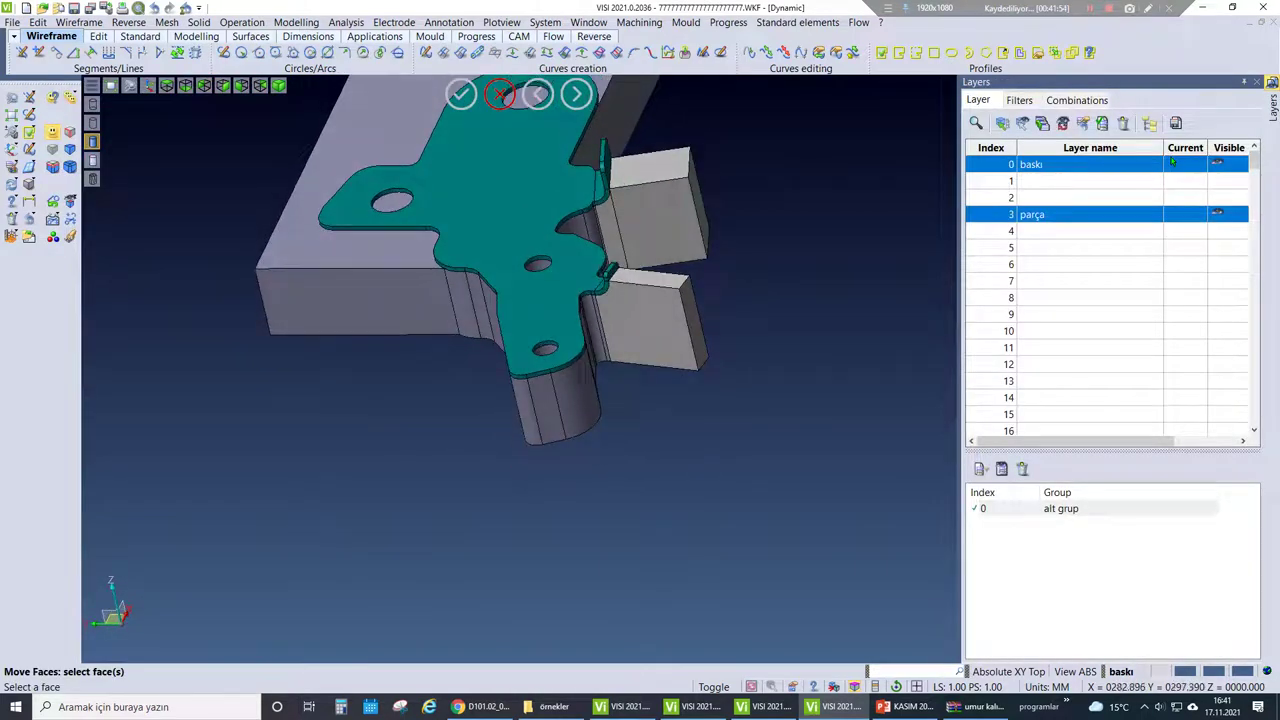
- Assign both tab bodies to a new layer 1 named alt dşi ceneler and make it the current, only visible layer
click(500, 95)
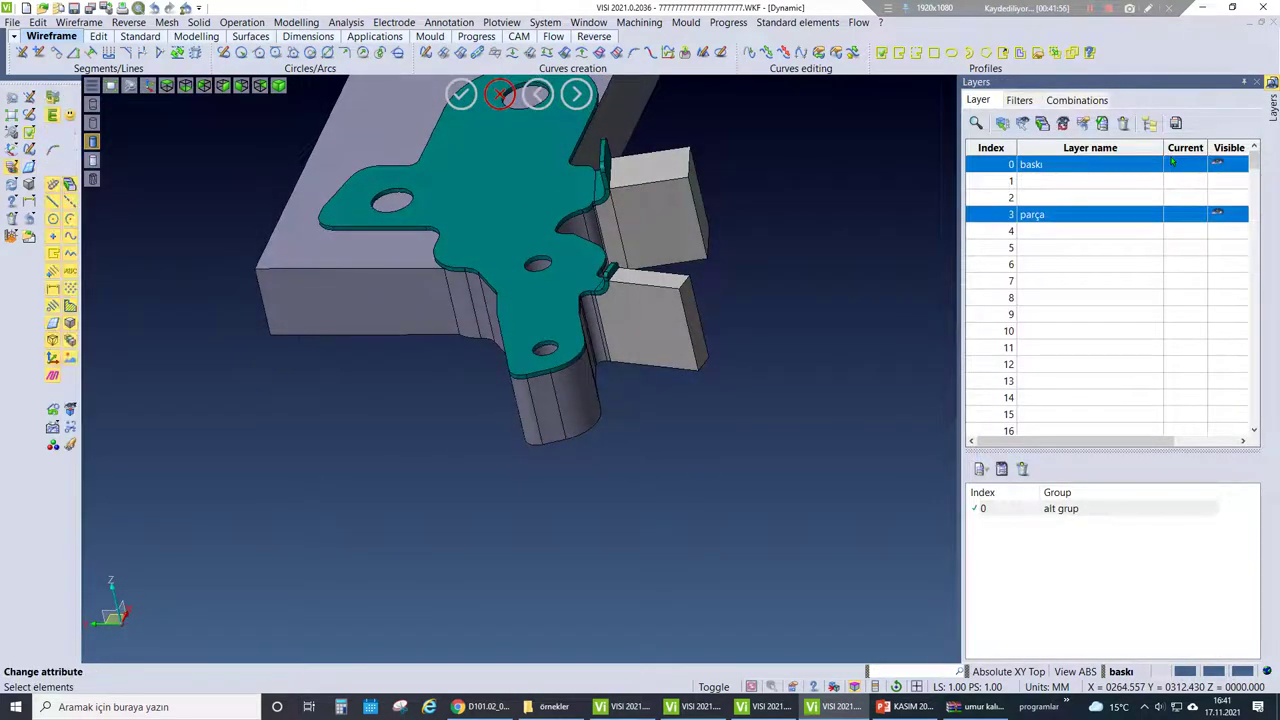
click(650, 320)
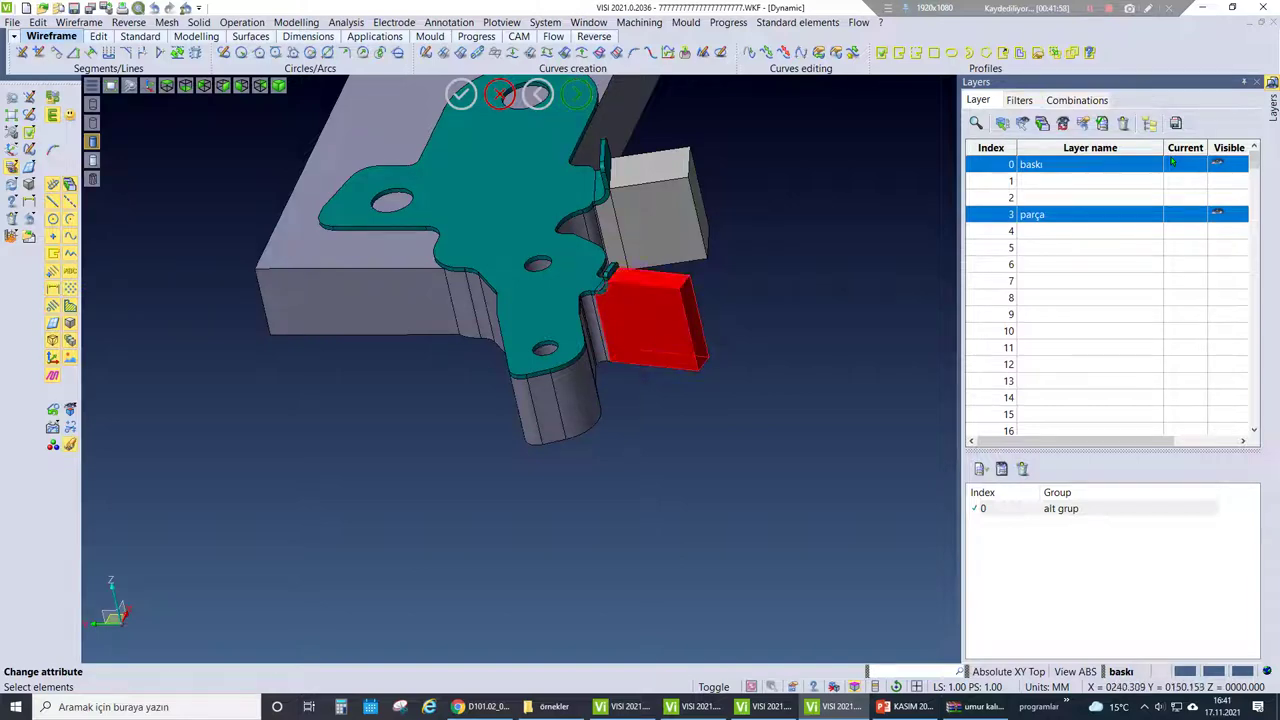
click(655, 205)
middle_click(655, 205)
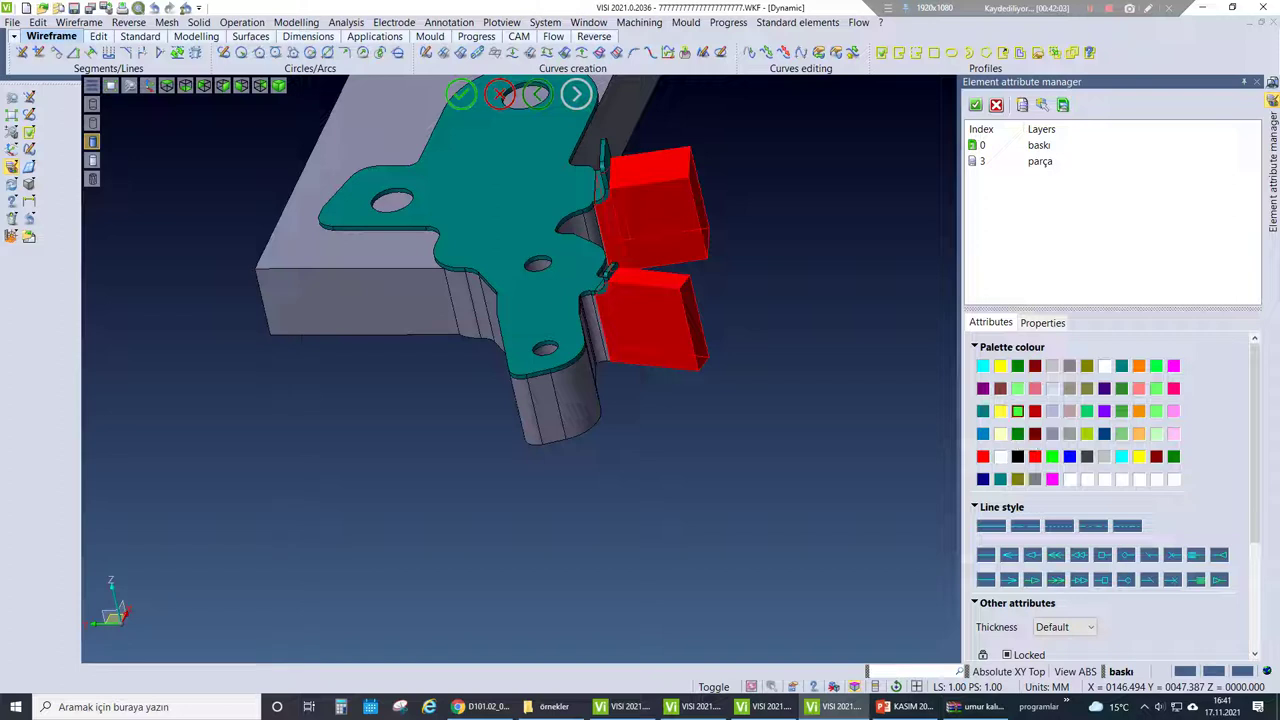
click(1021, 104)
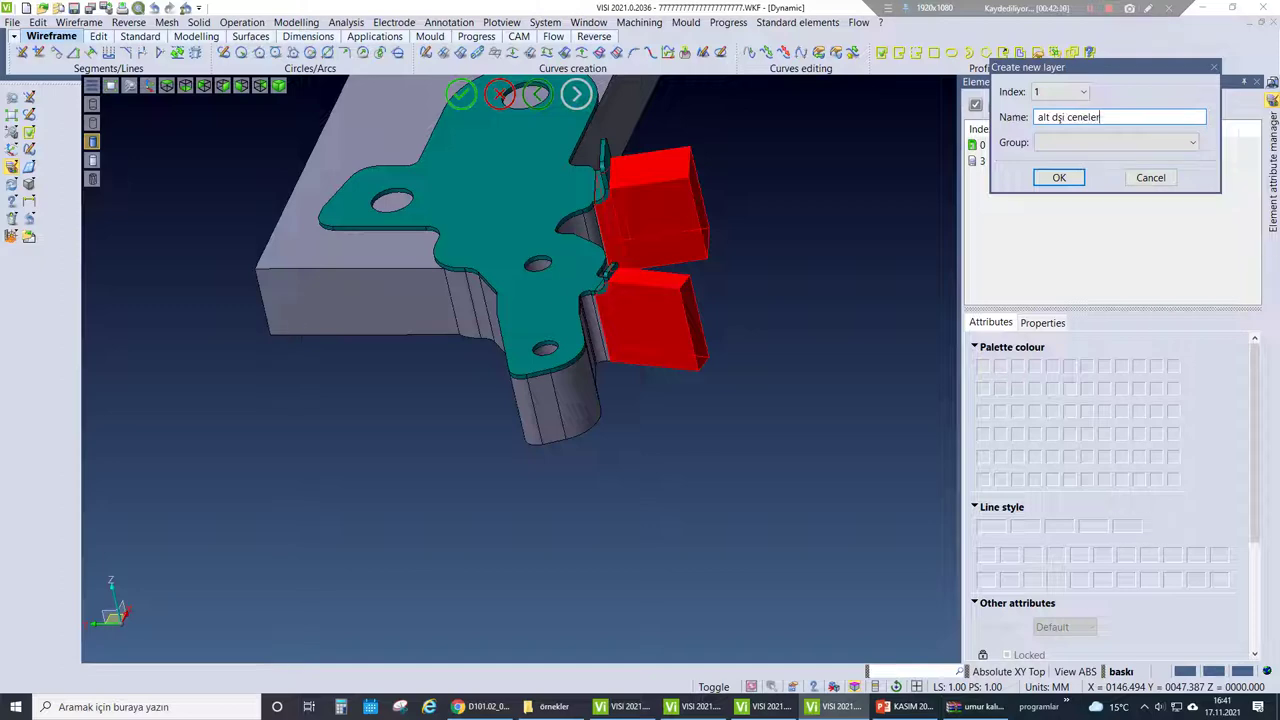
key(Return)
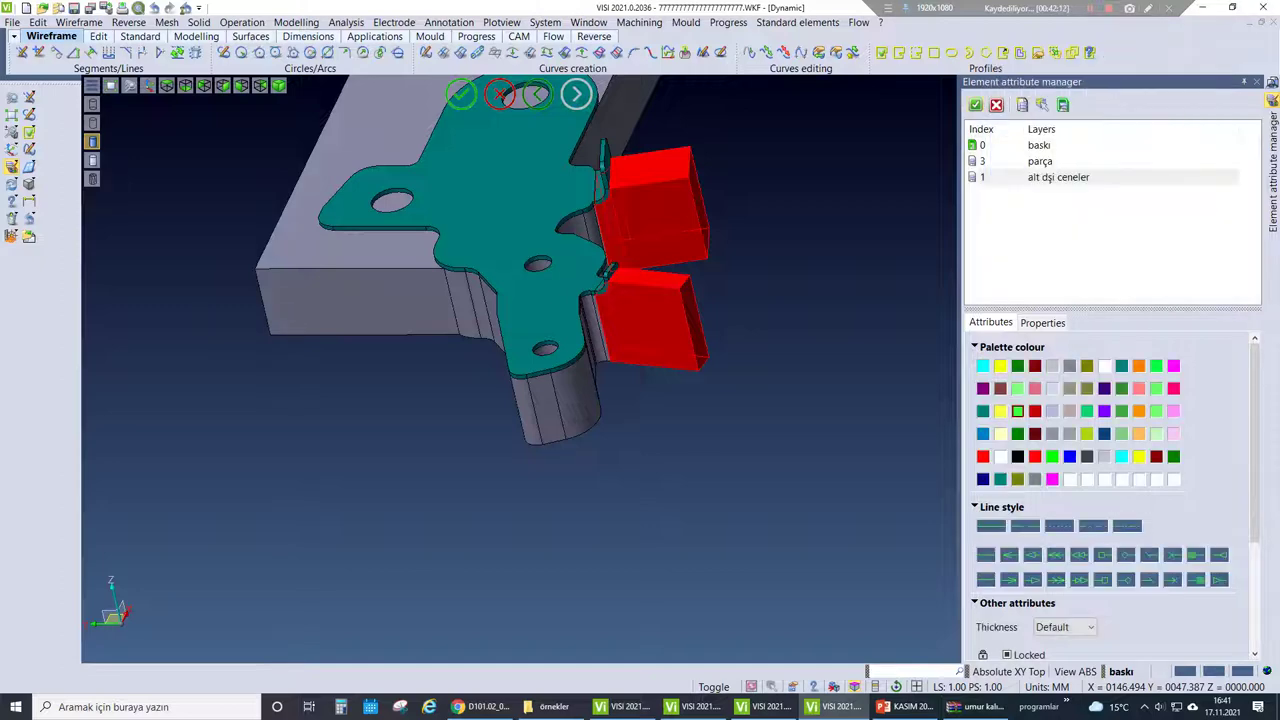
key(Return)
key(Escape)
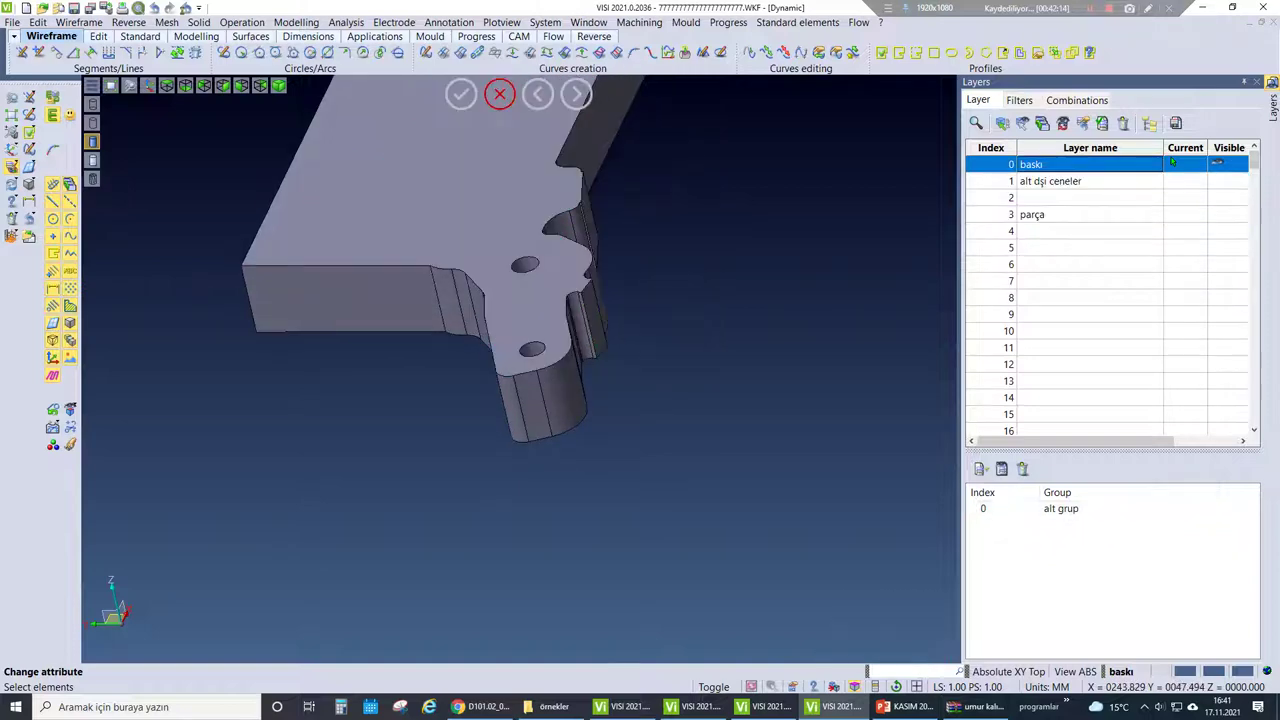
click(1172, 180)
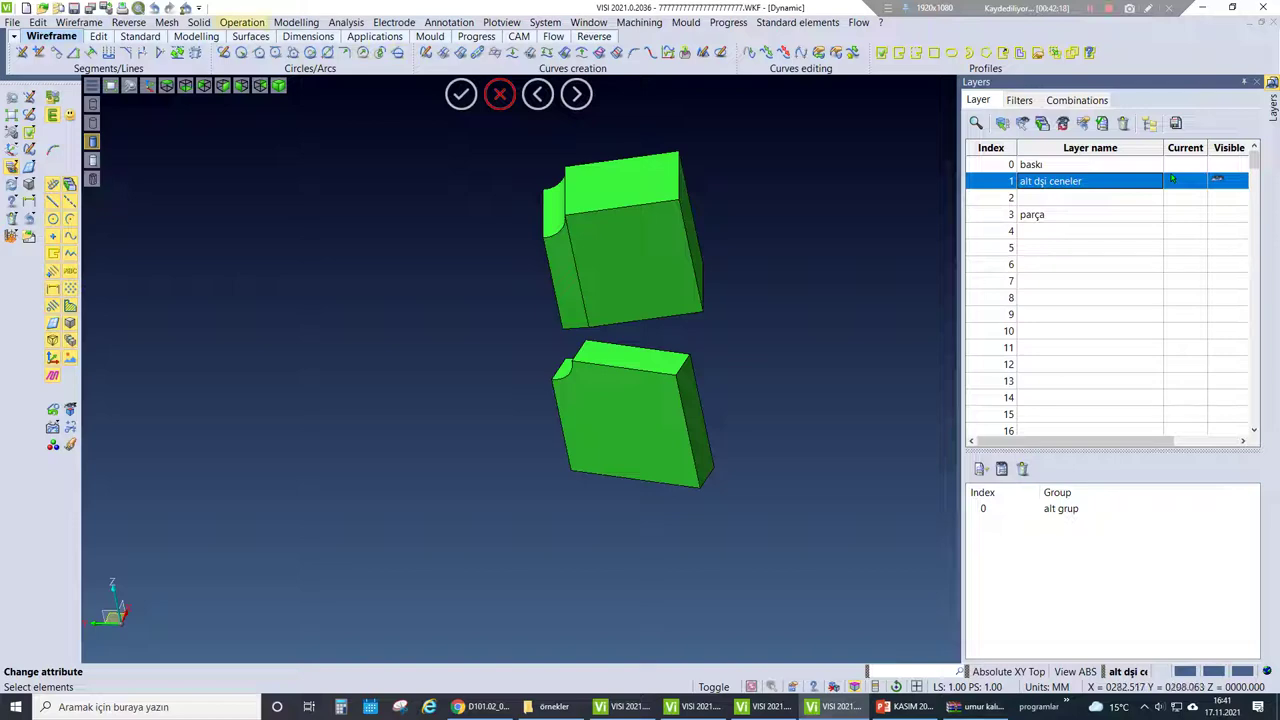
- Extrude the two opposite side faces of the narrow jaw outward by 5 mm each
click(296, 22)
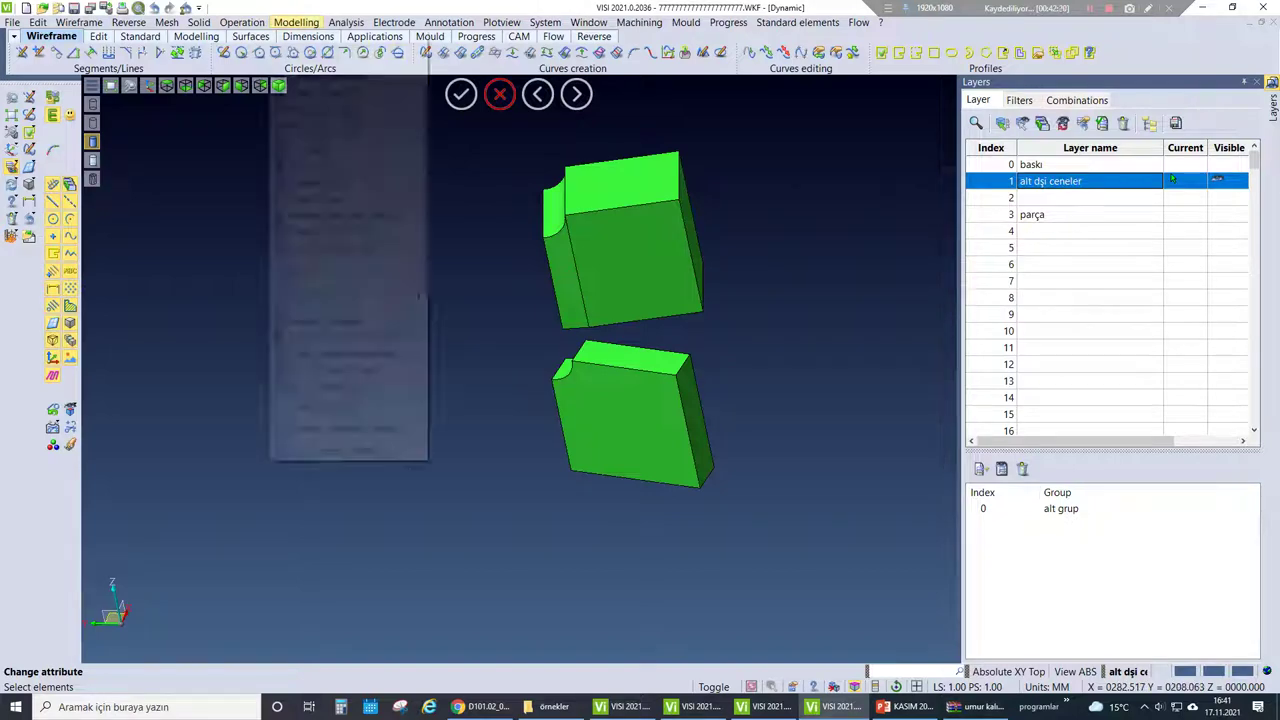
click(315, 199)
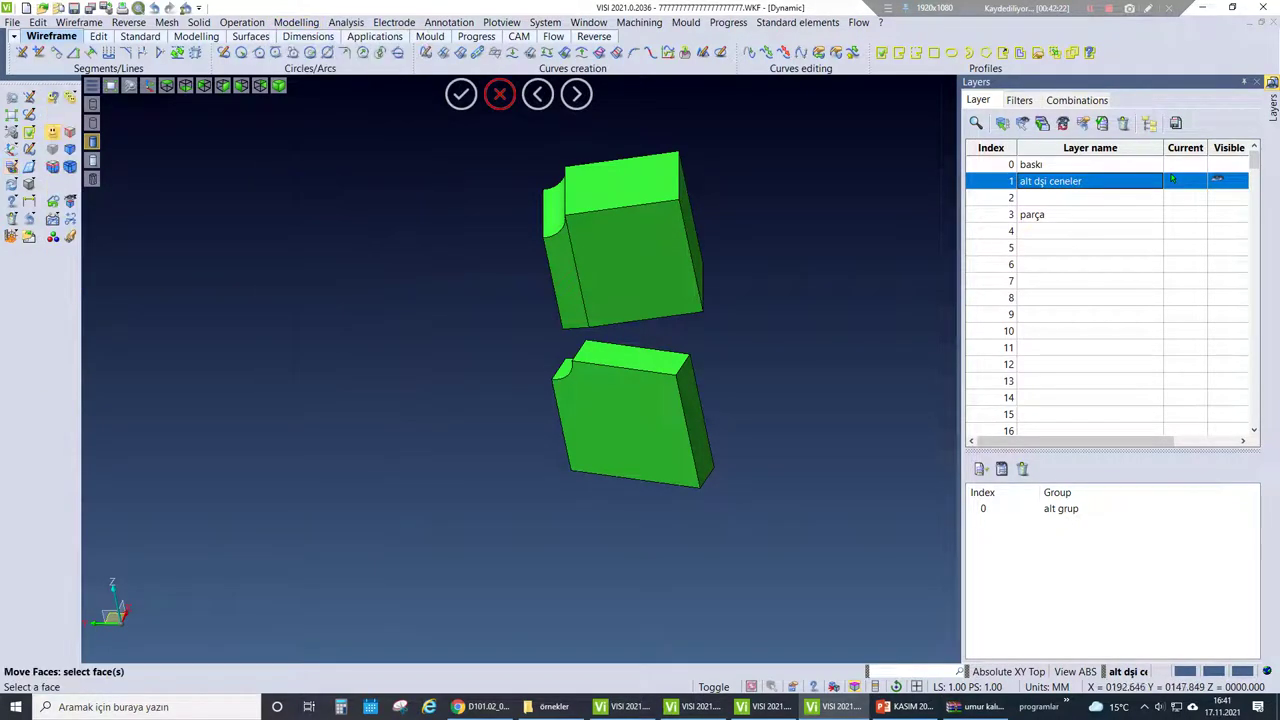
click(555, 460)
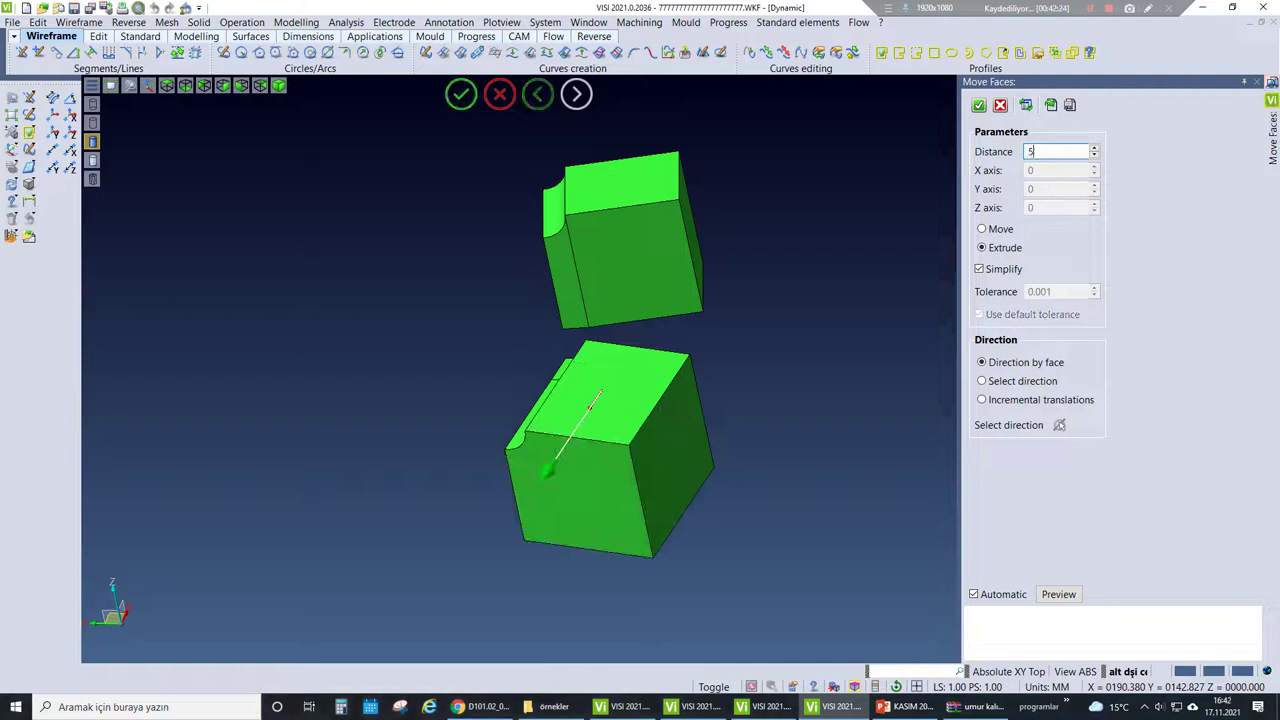
key(Return)
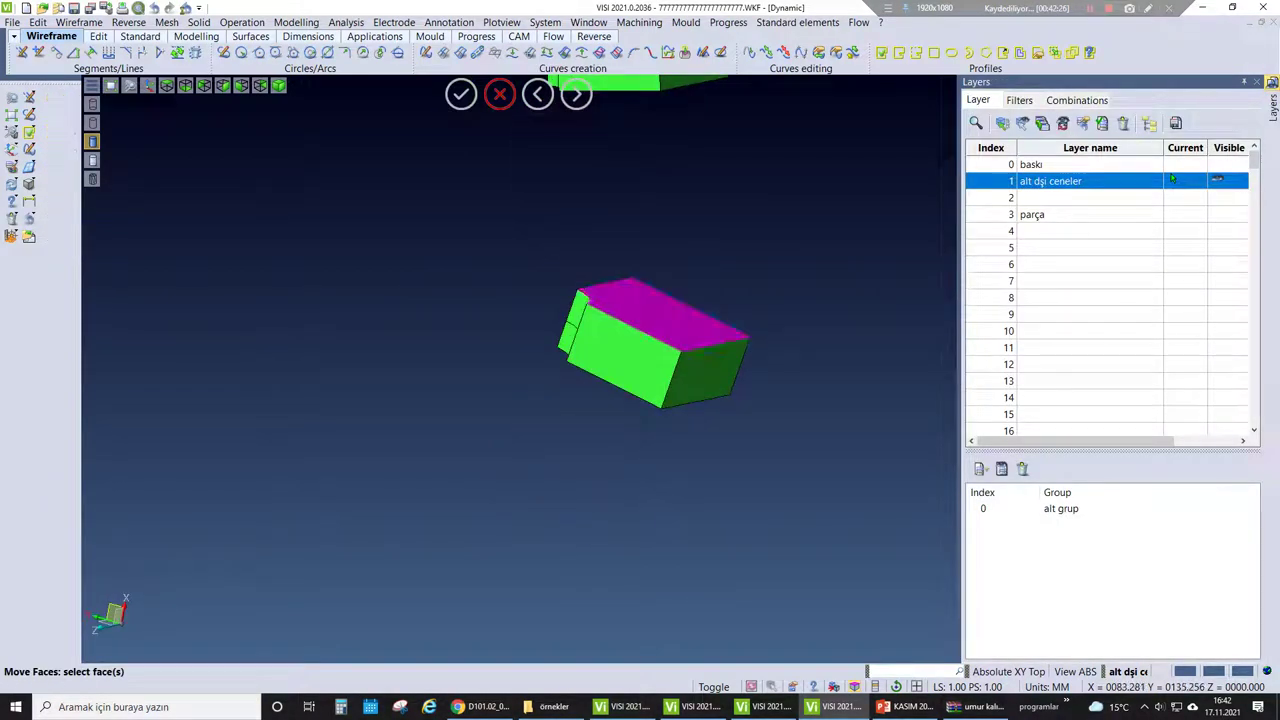
click(660, 315)
key(Return)
click(618, 278)
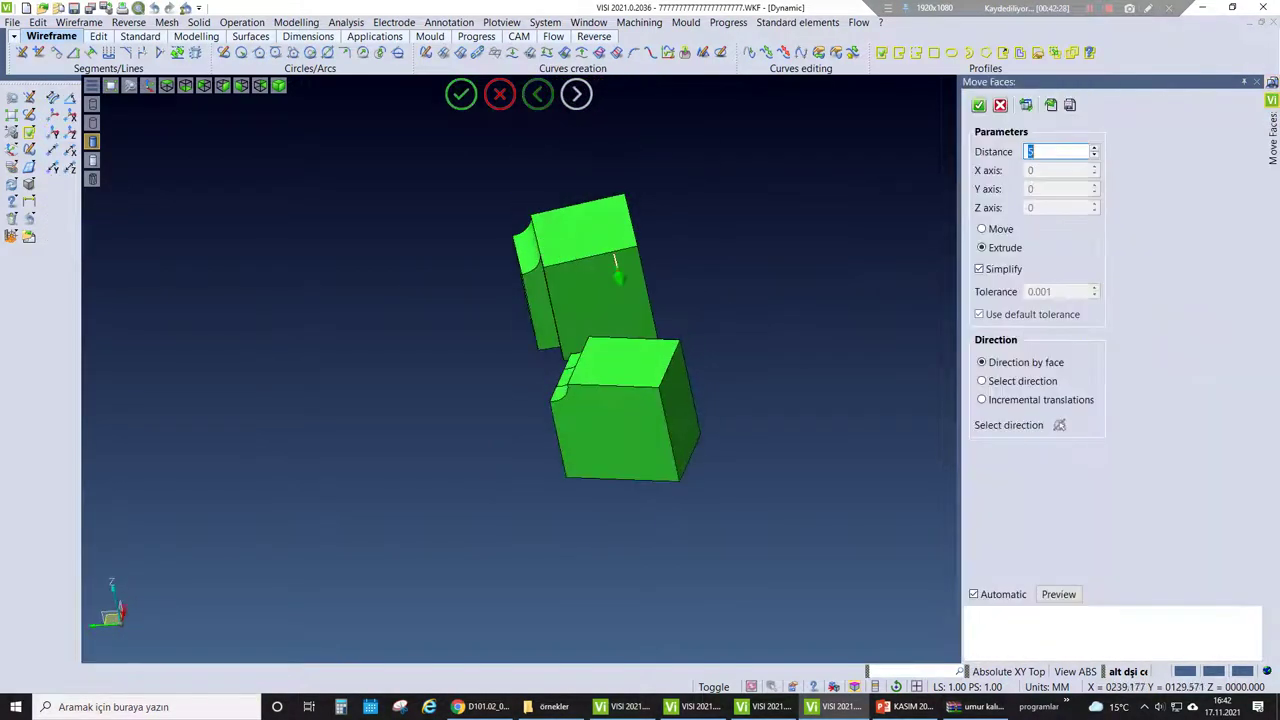
key(Return)
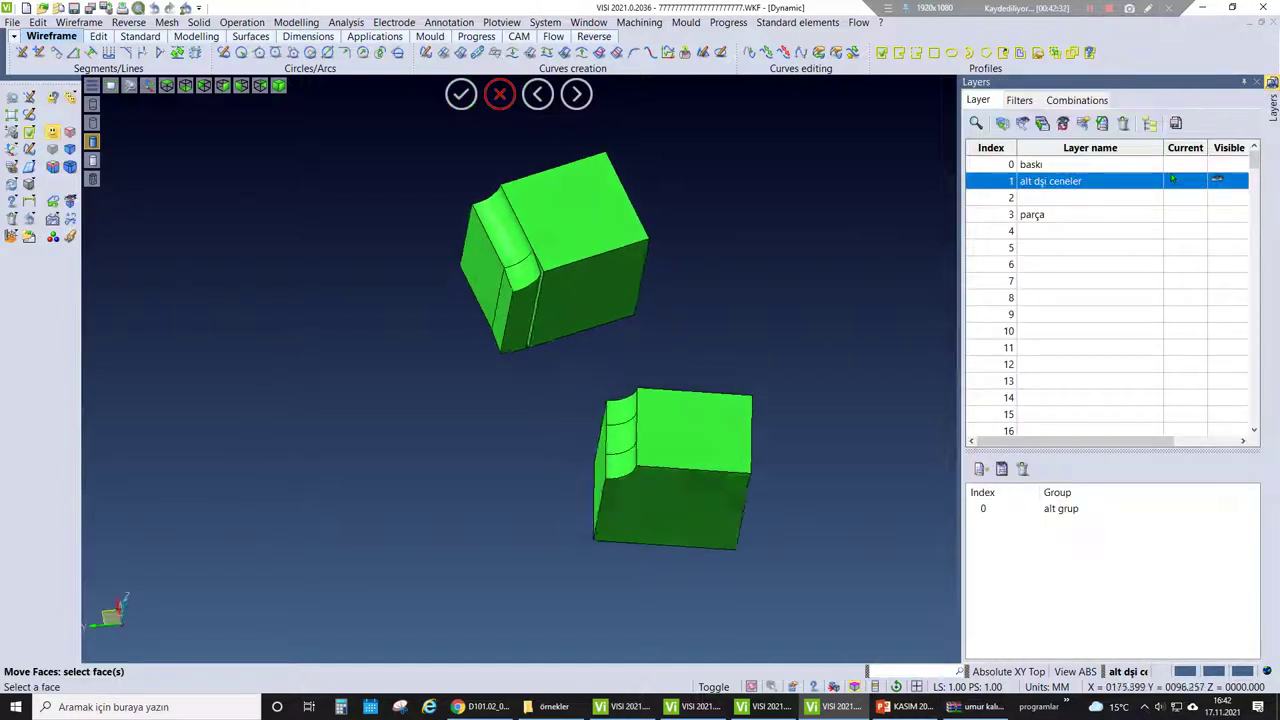
key(ctrl+z)
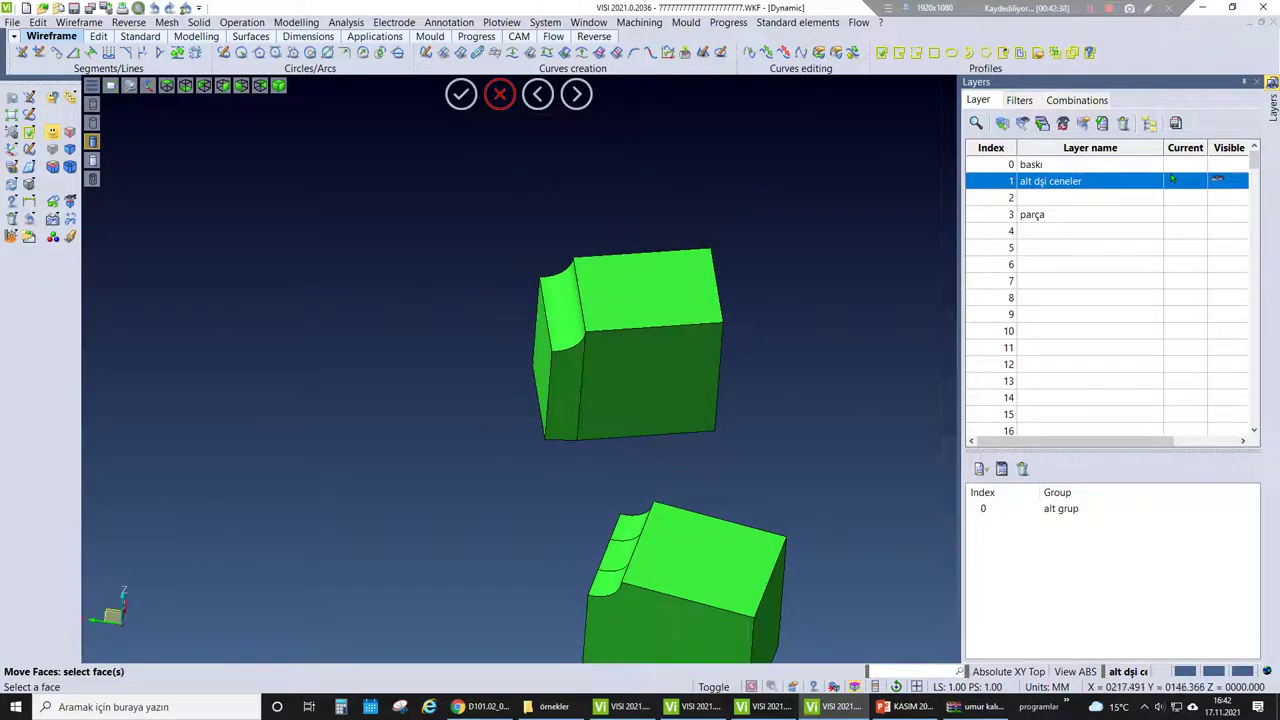
- Delete the narrow strip face beside the bend radius on the wide jaw's side
click(296, 22)
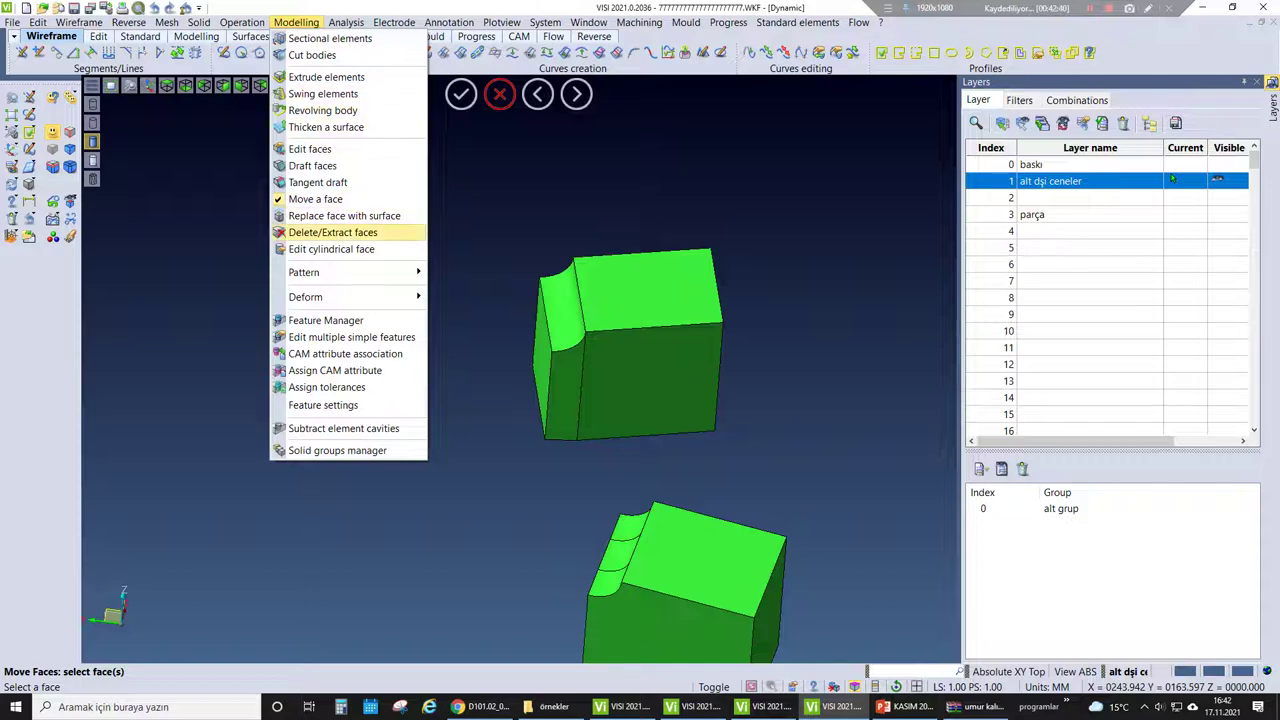
click(333, 232)
click(562, 390)
click(562, 390)
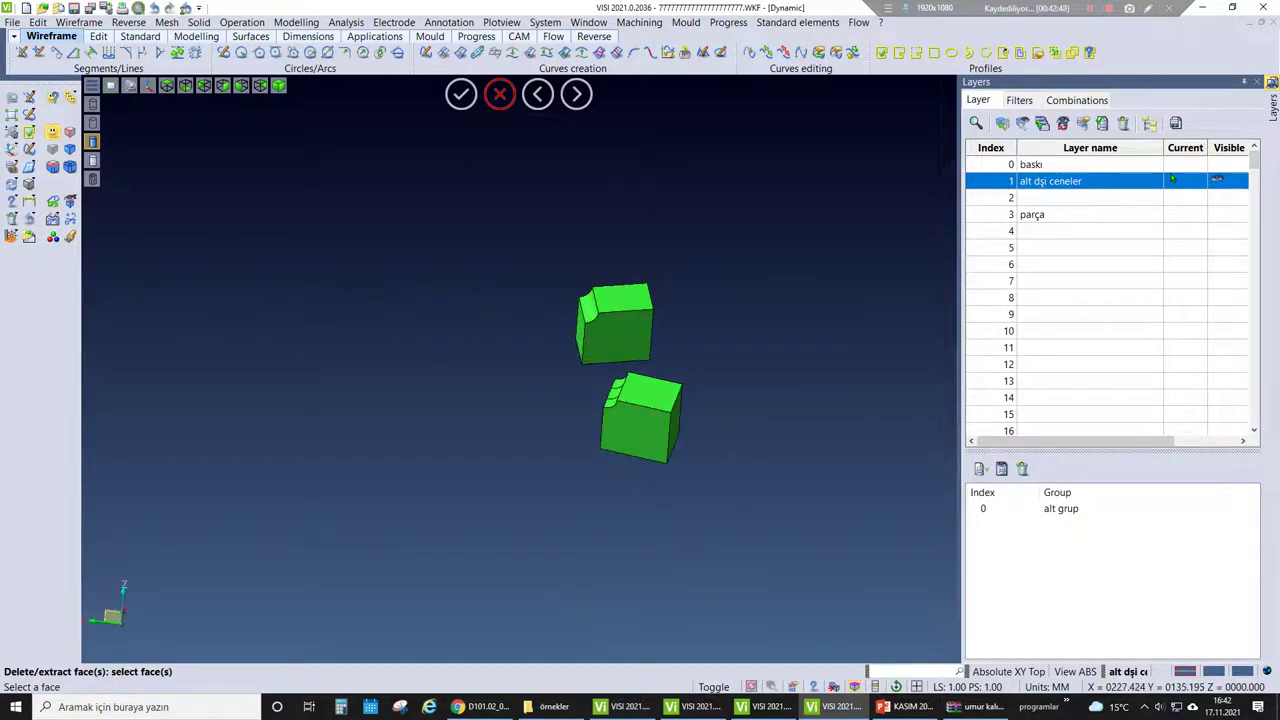
- Extrude the wide jaw's side faces outward by 5 mm
click(296, 22)
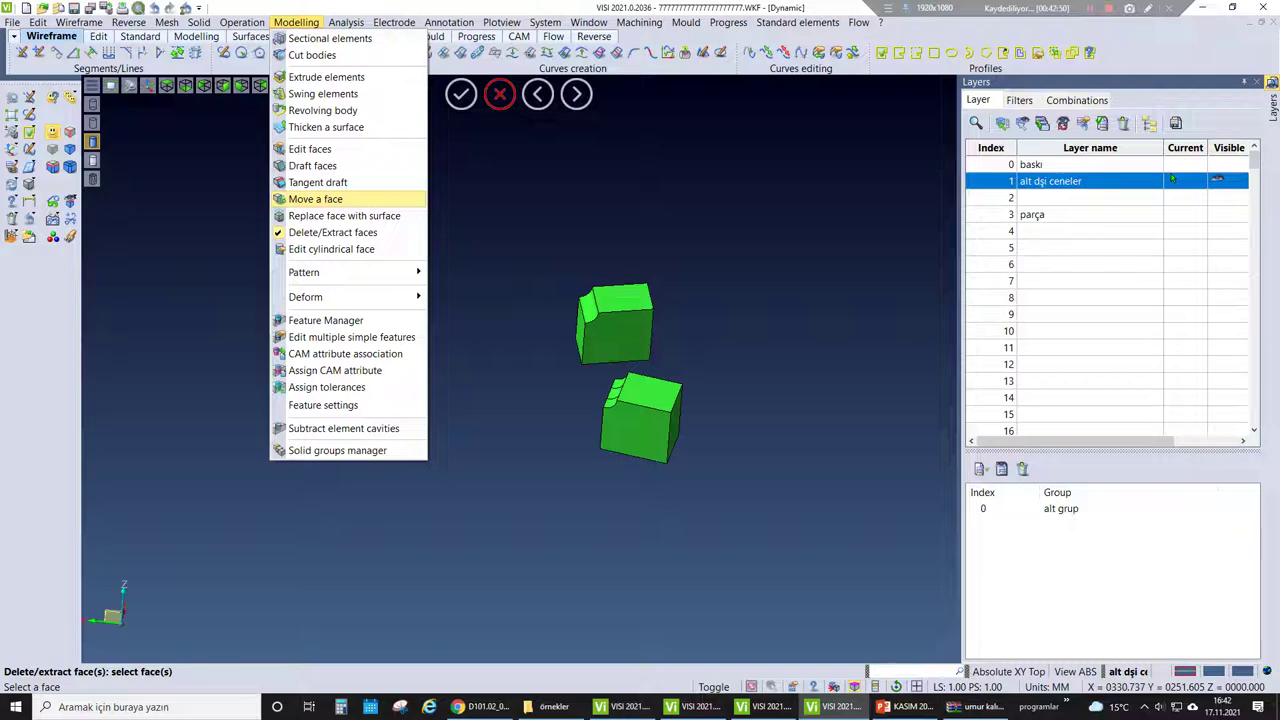
click(315, 199)
click(615, 335)
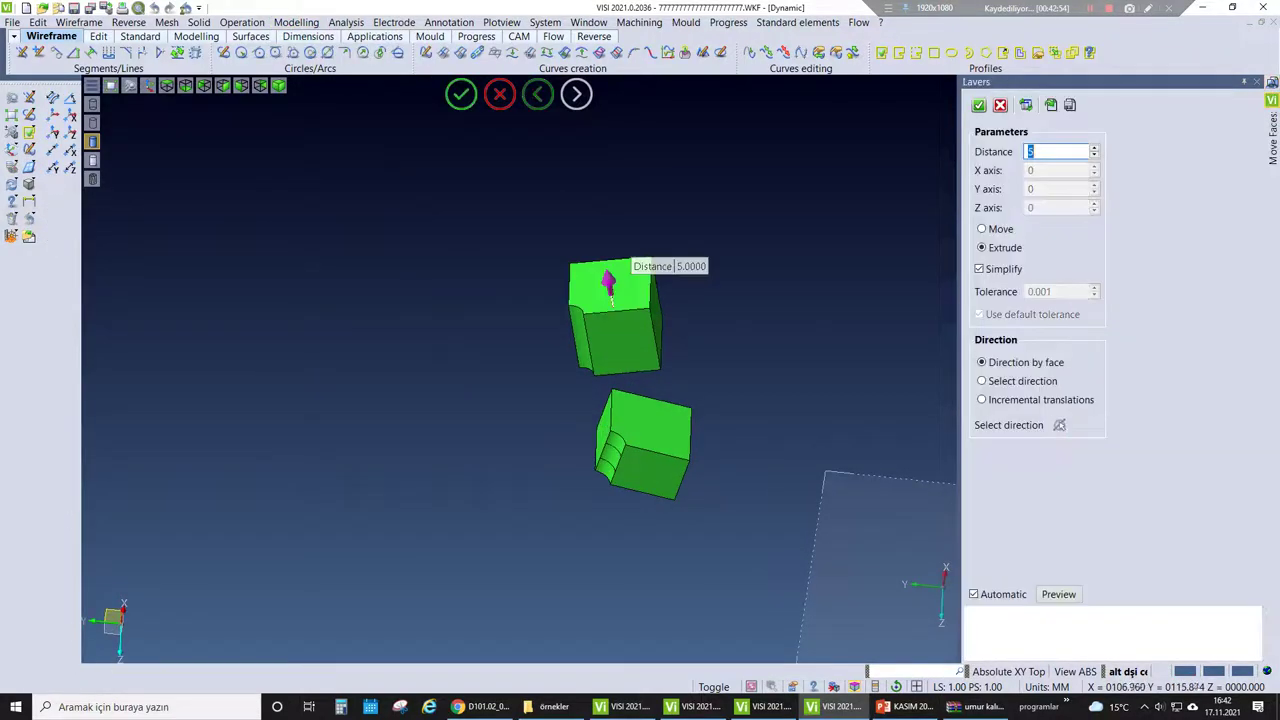
- Show the baskı and parça layers alongside the jaws and extrude the wide jaw's top face upward by 7 mm
ctrl+click(1060, 214)
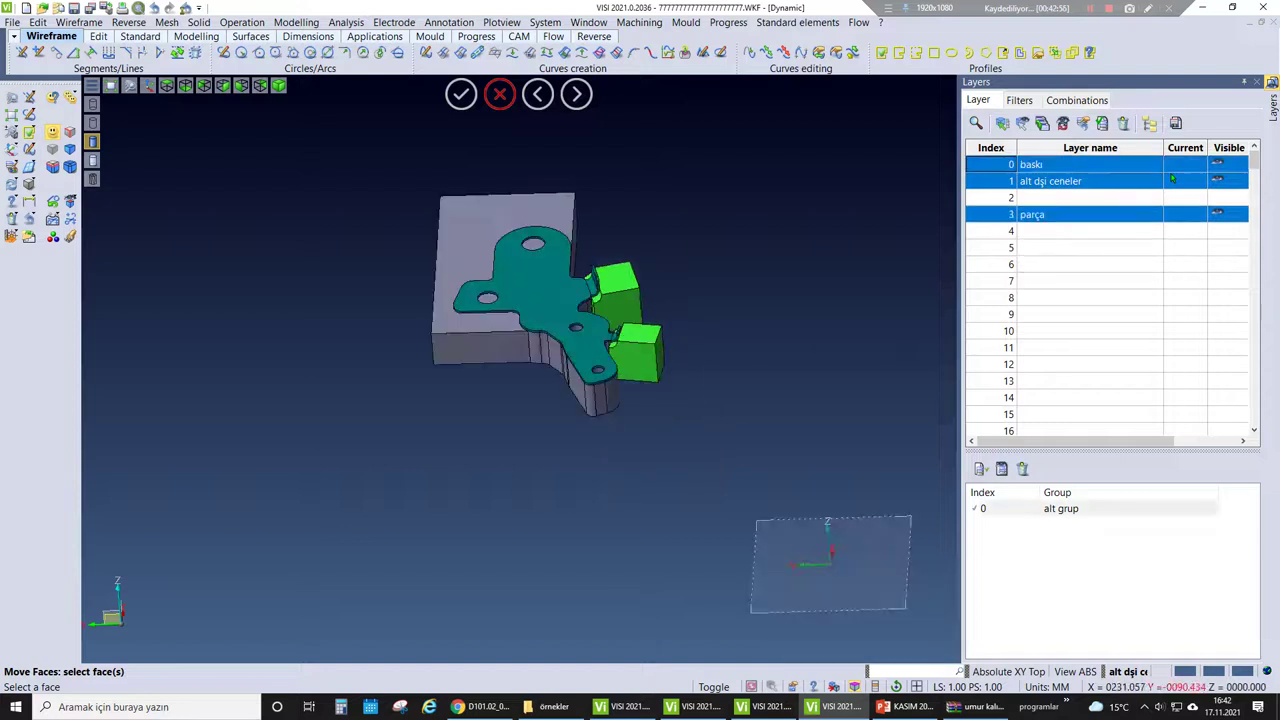
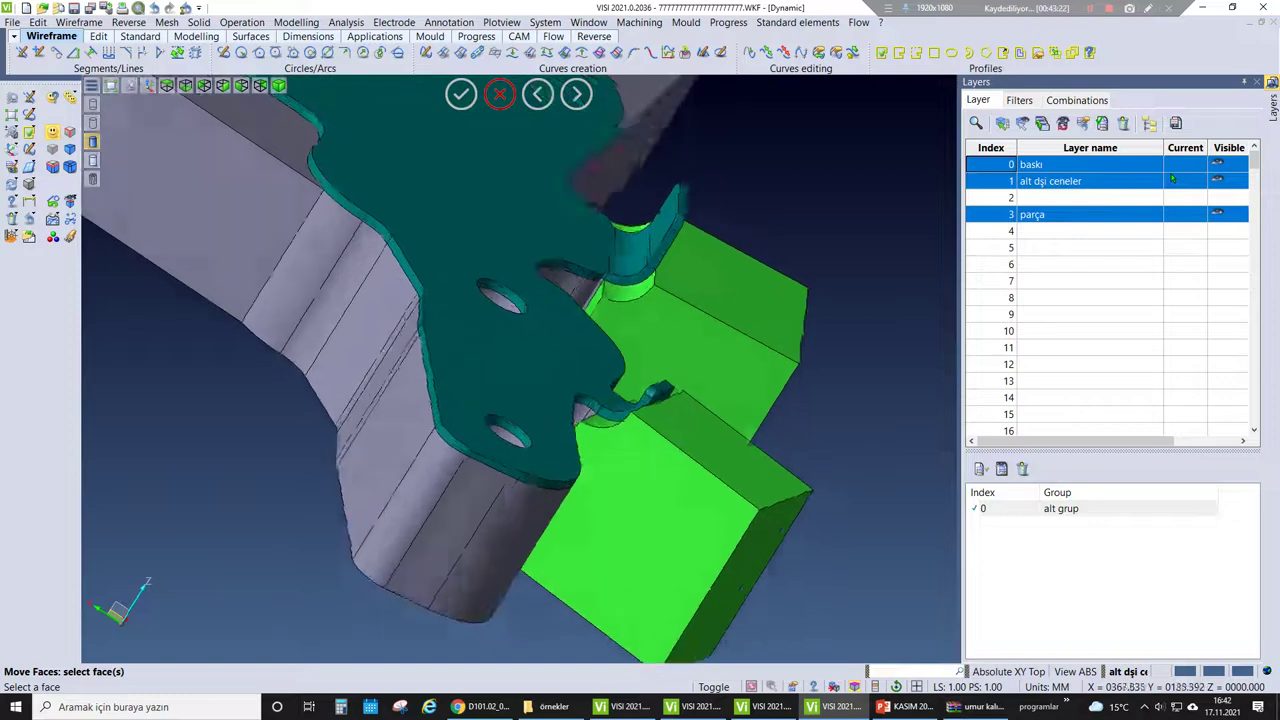
click(296, 22)
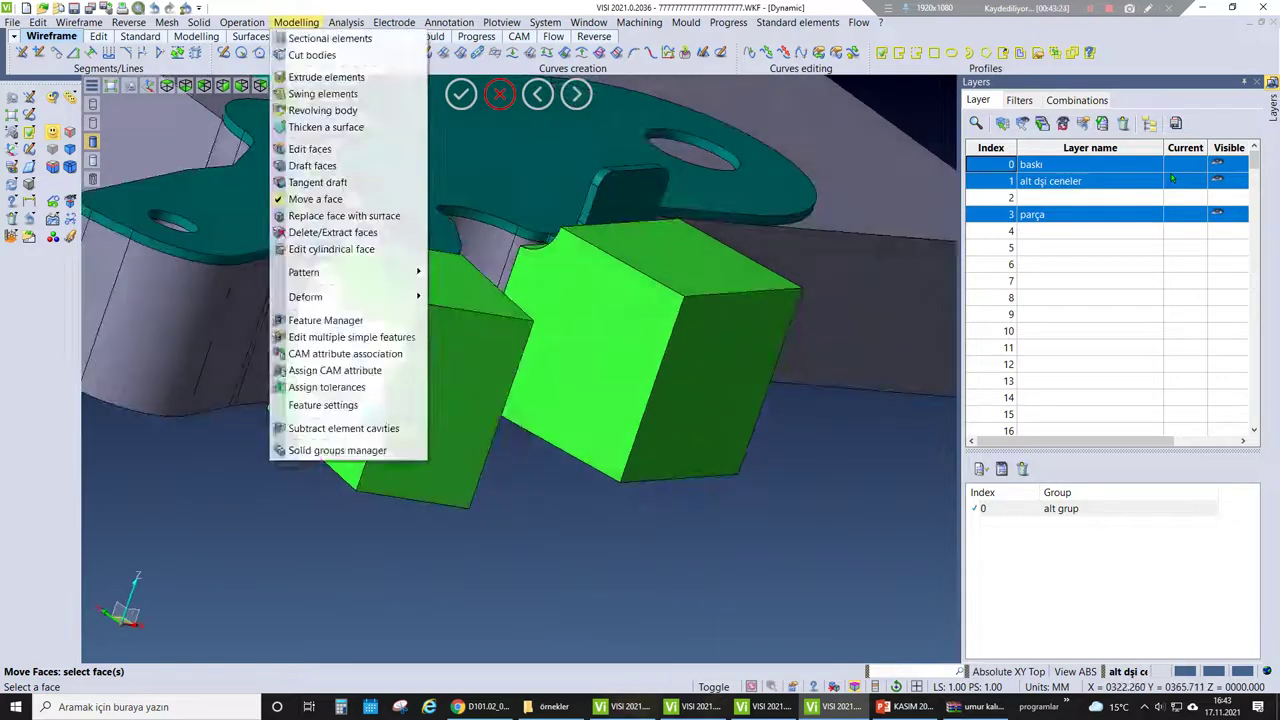
click(315, 199)
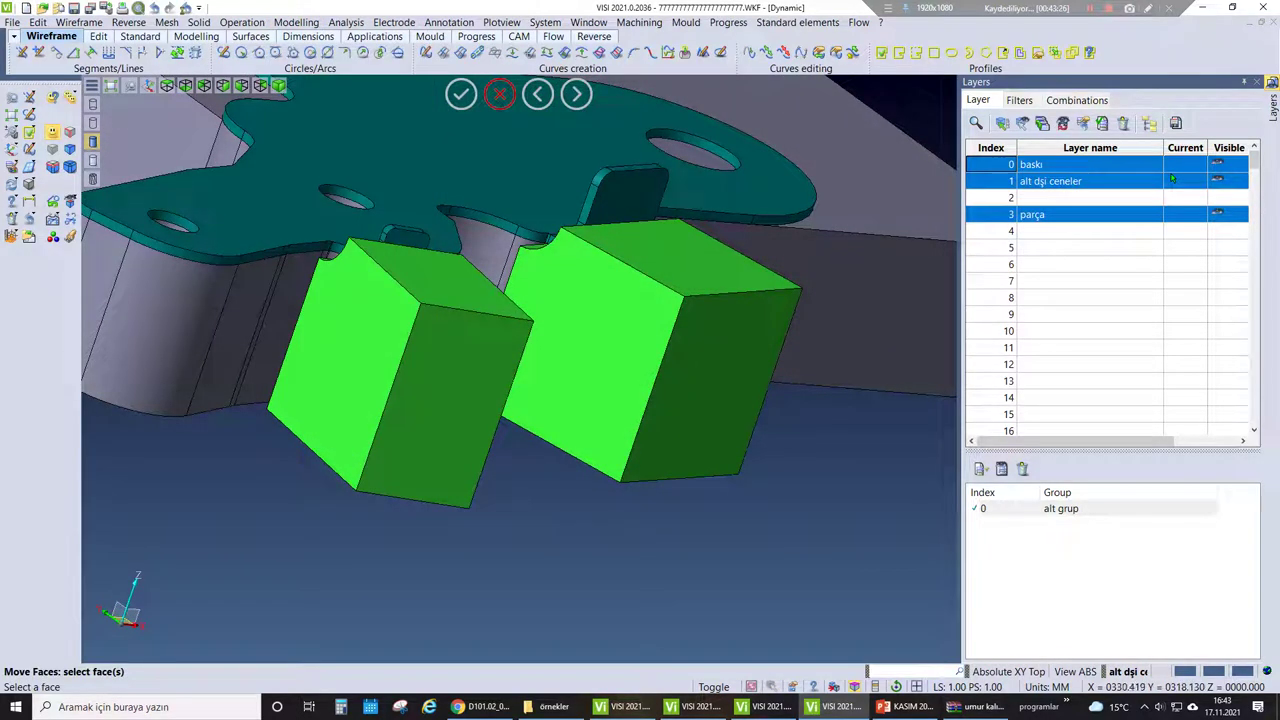
click(645, 250)
middle_drag(640, 300, 520, 400)
scroll(520, 370, up, 3)
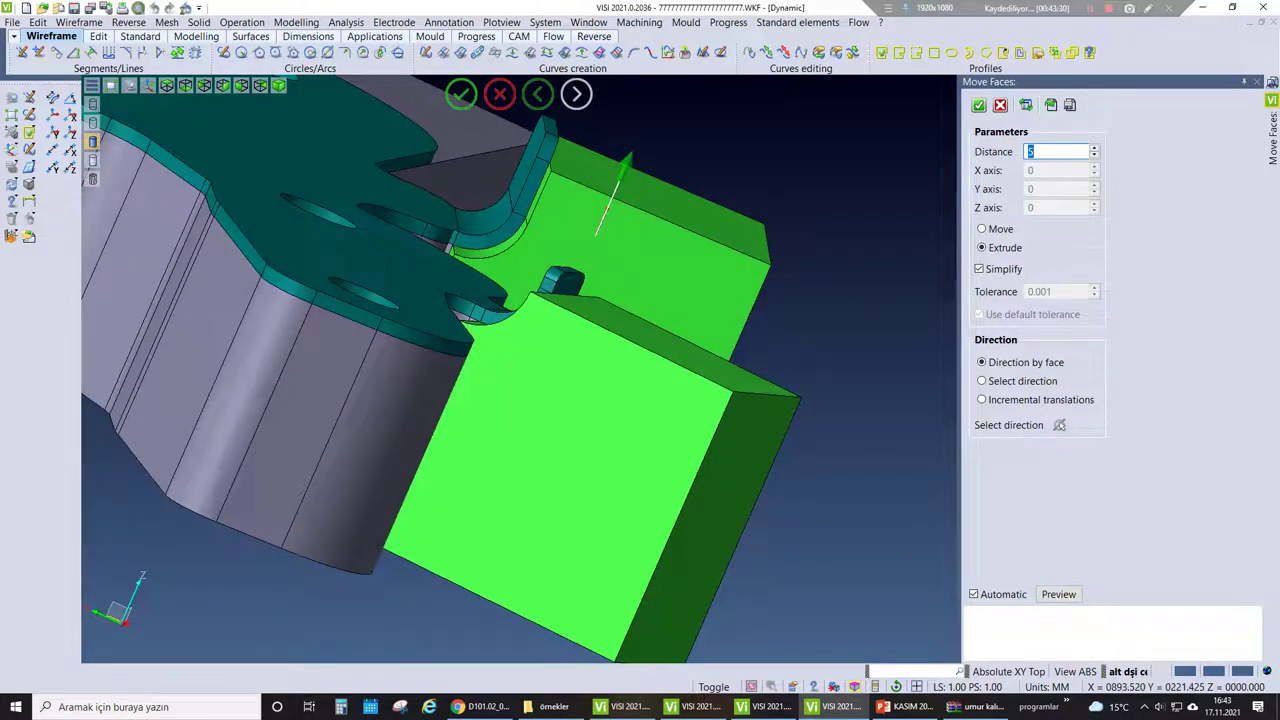
text(7)
key(Return)
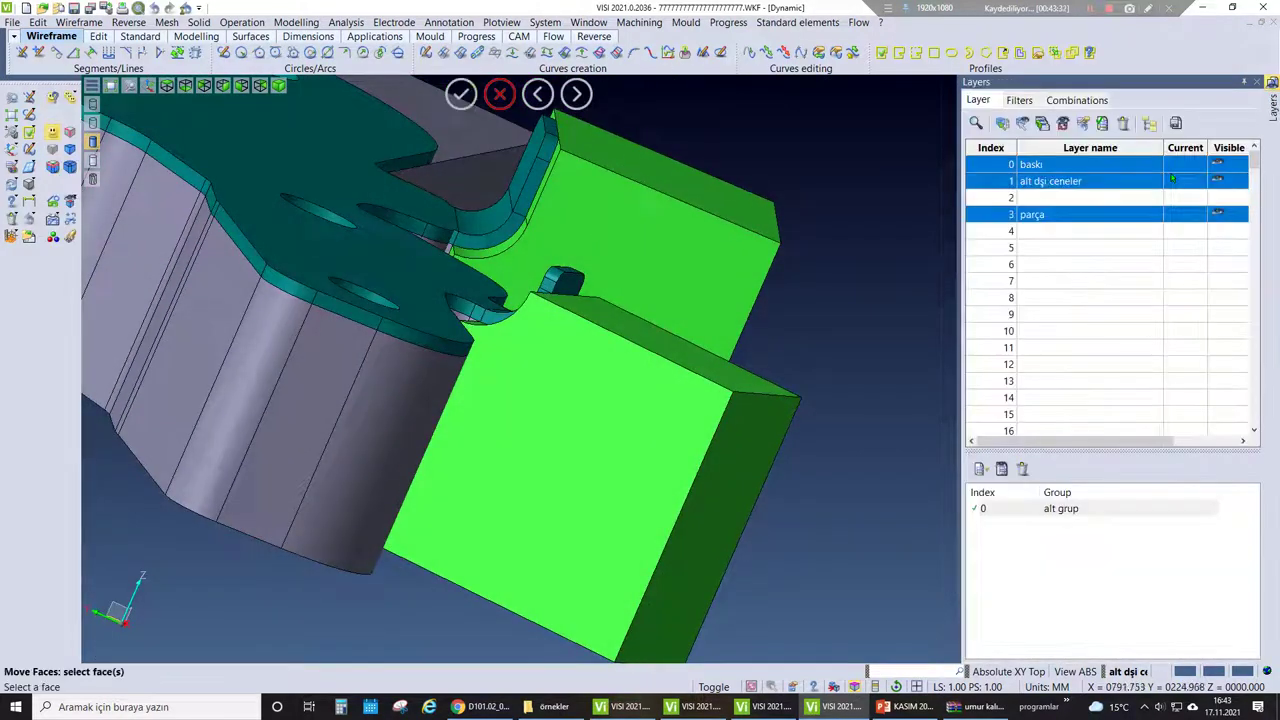
- Extrude the narrow jaw's top face upward by 7 mm
middle_drag(657, 214, 705, 400)
click(680, 440)
scroll(700, 340, up, 3)
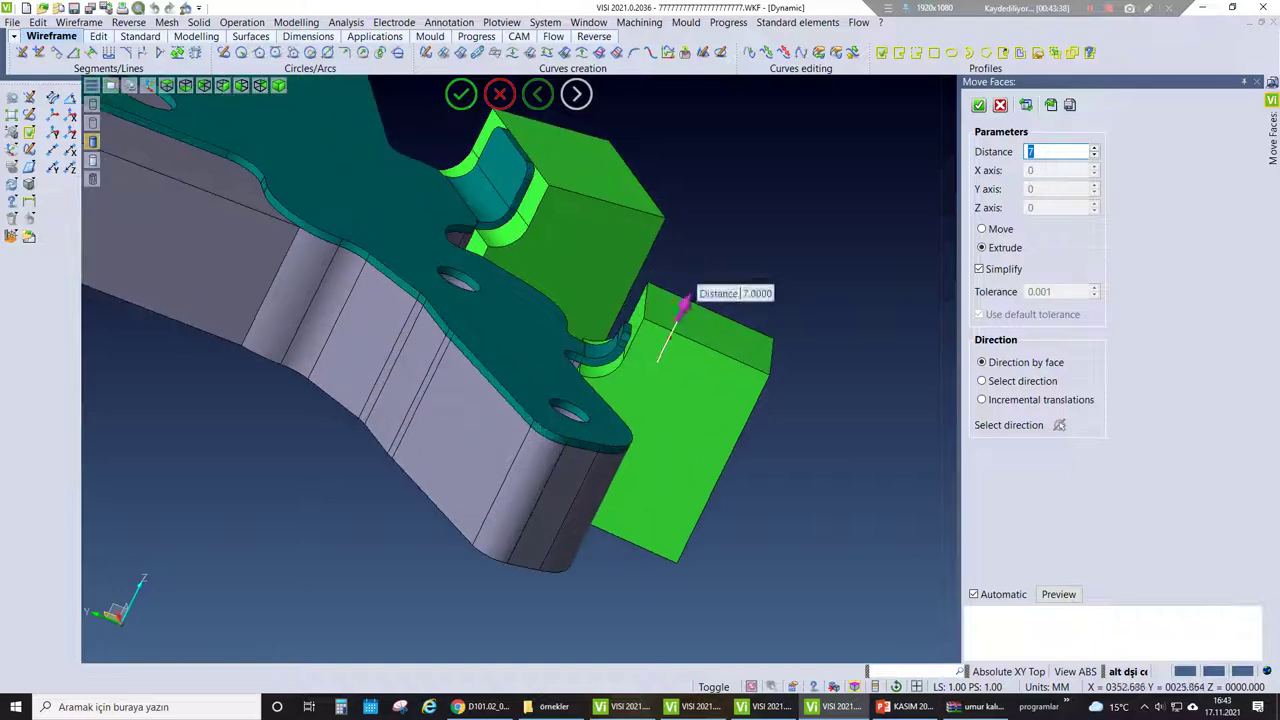
scroll(690, 330, up, 3)
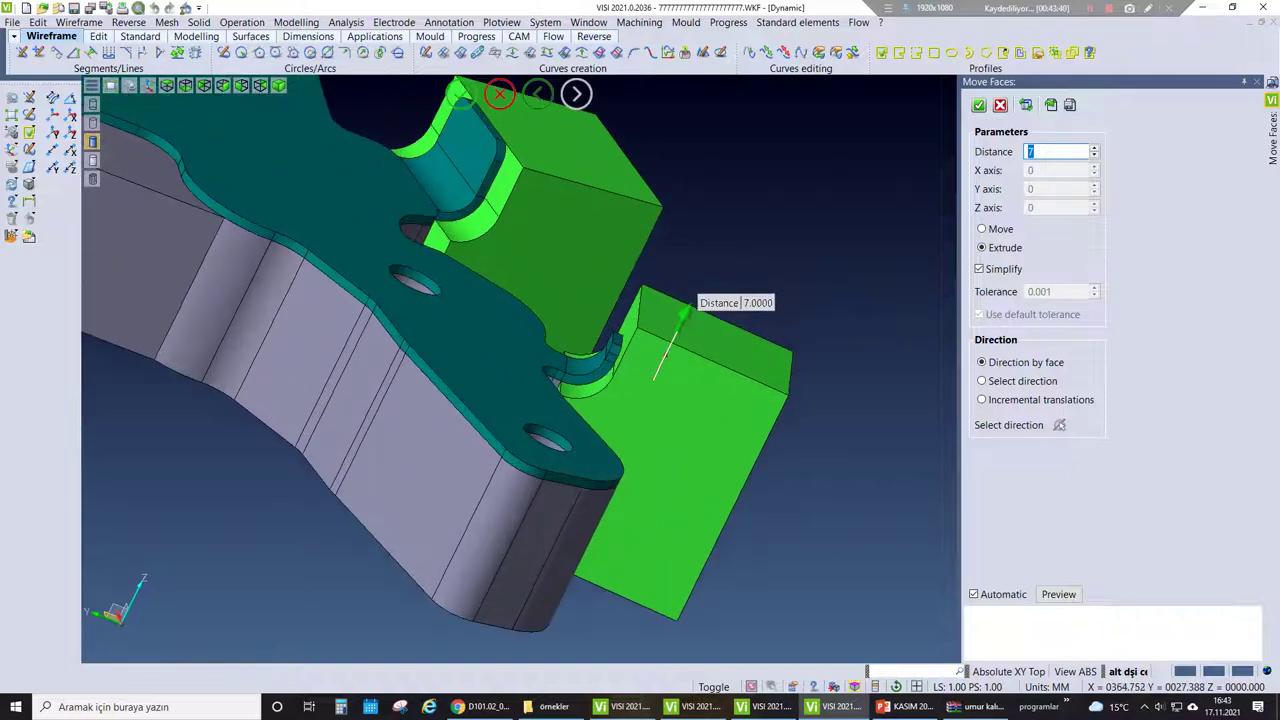
key(Return)
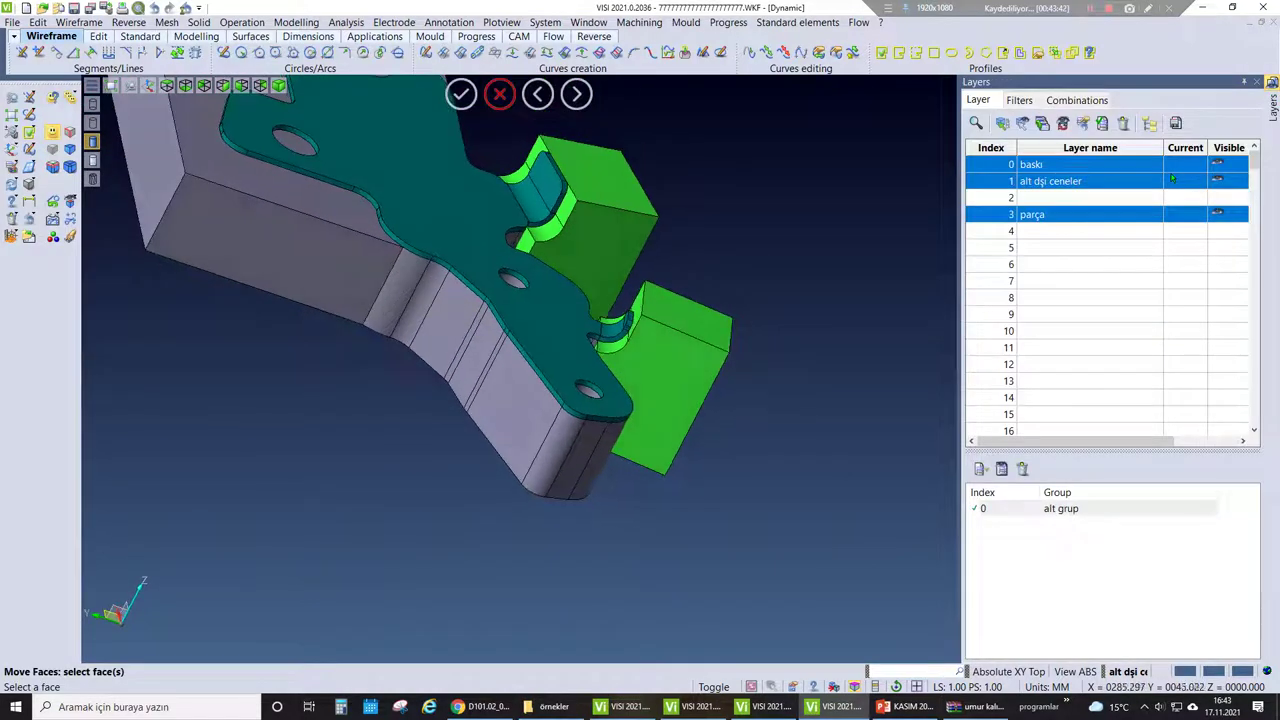
- Blend the wide jaw's top edge facing the bent tab with a constant radius of 2 mm
click(241, 22)
click(245, 111)
scroll(660, 152, up, 3)
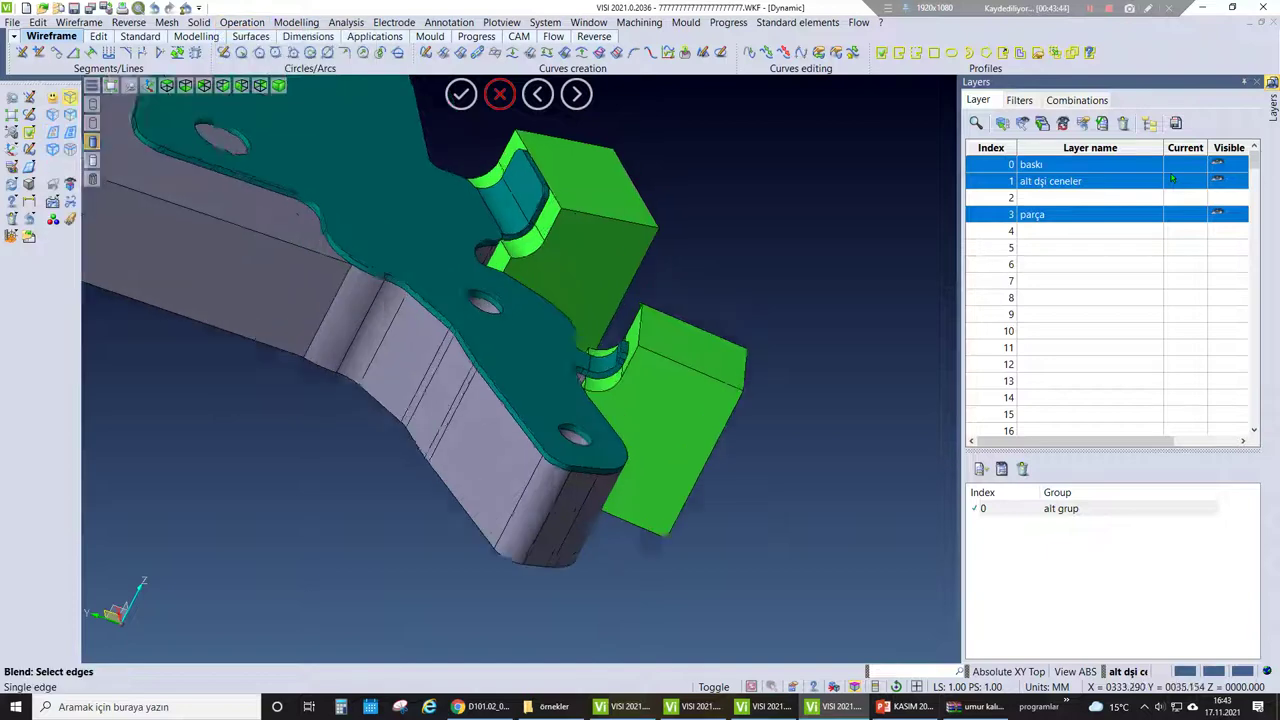
click(517, 180)
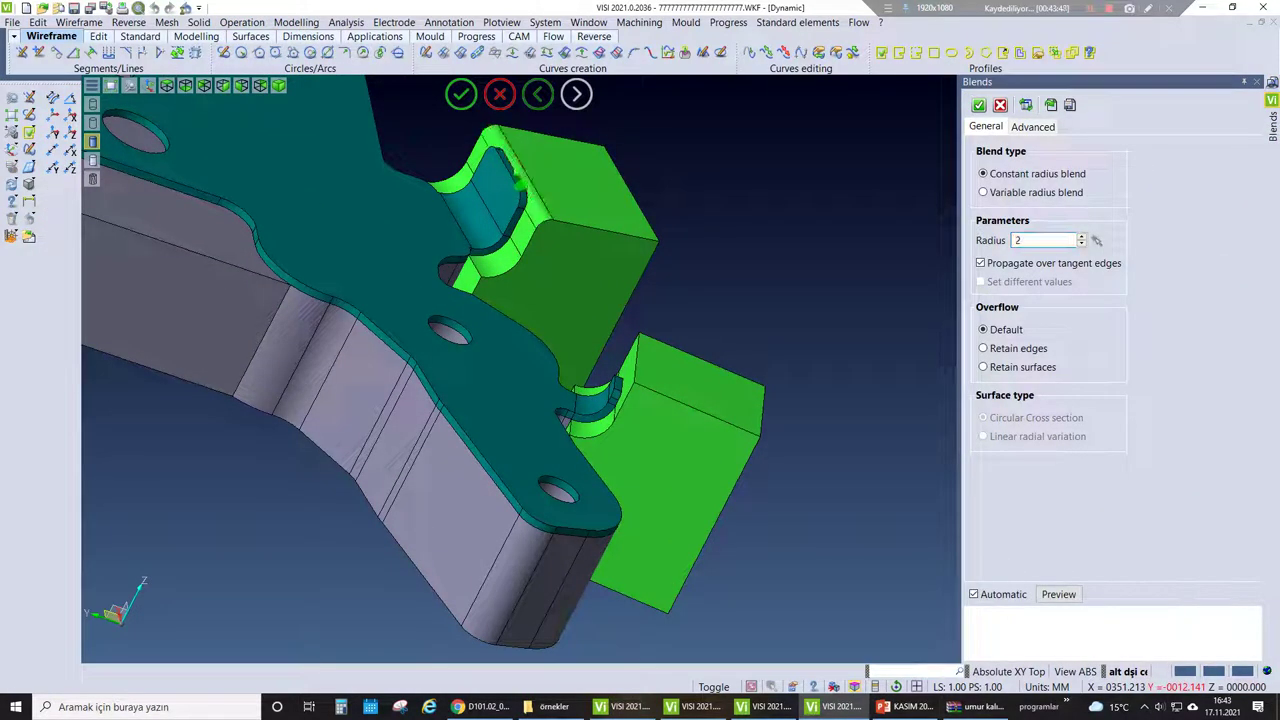
right_click(519, 182)
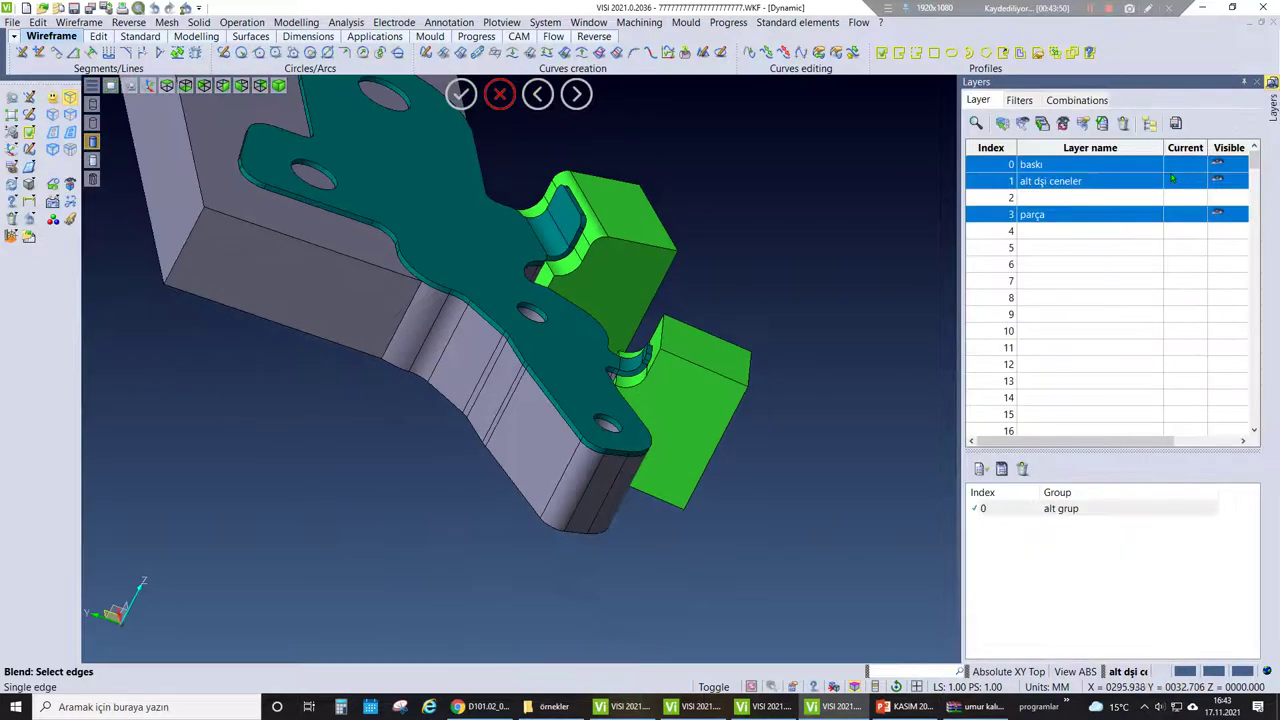
- Blend the narrow jaw's top edge facing the bent tab with a constant radius of 5 mm
middle_drag(519, 182, 1172, 179)
click(620, 366)
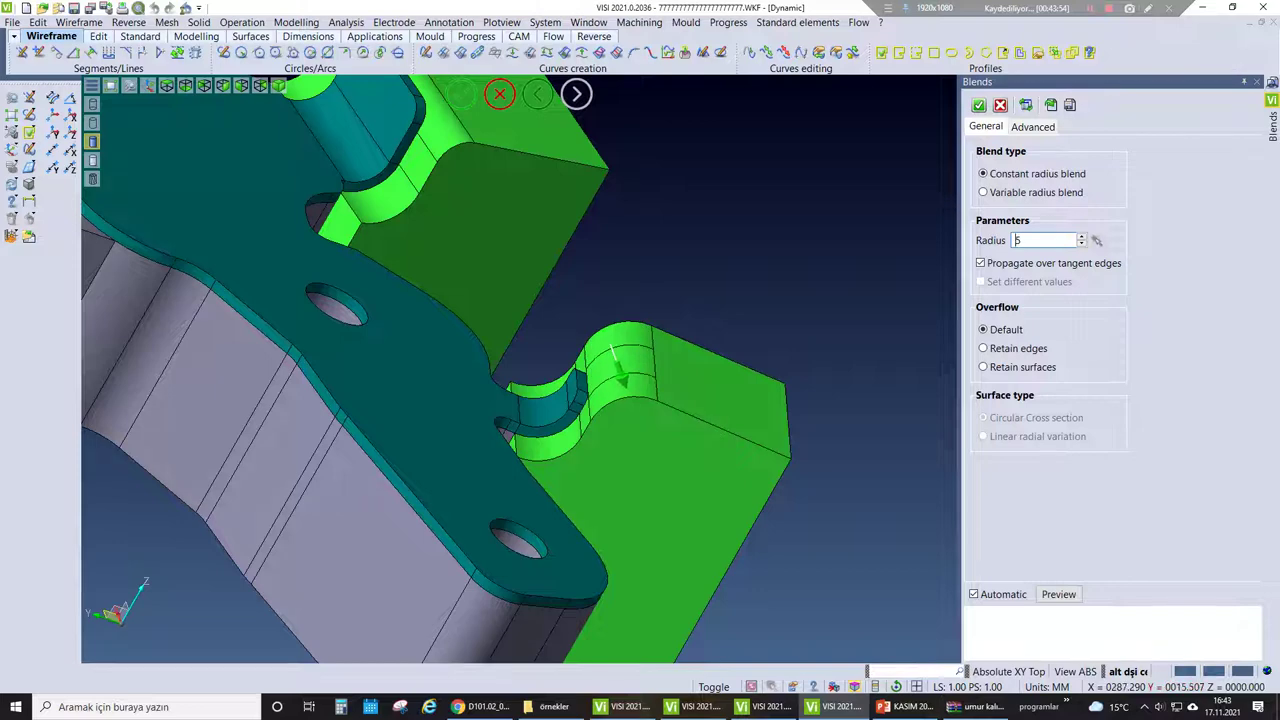
right_click(620, 366)
middle_drag(620, 366, 825, 385)
- Examine from above and at several angles how both jaws sit against the part and the pressure block
key(F8)
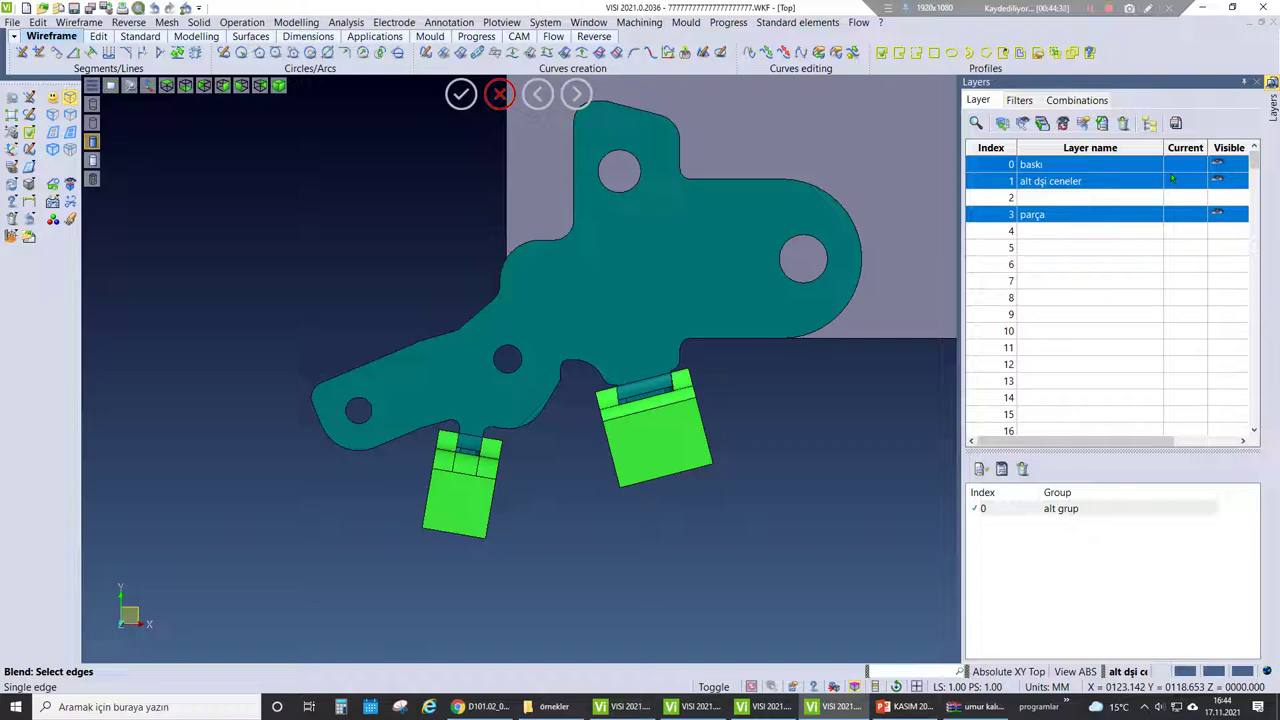
key(Down)
key(Down)
key(Down)
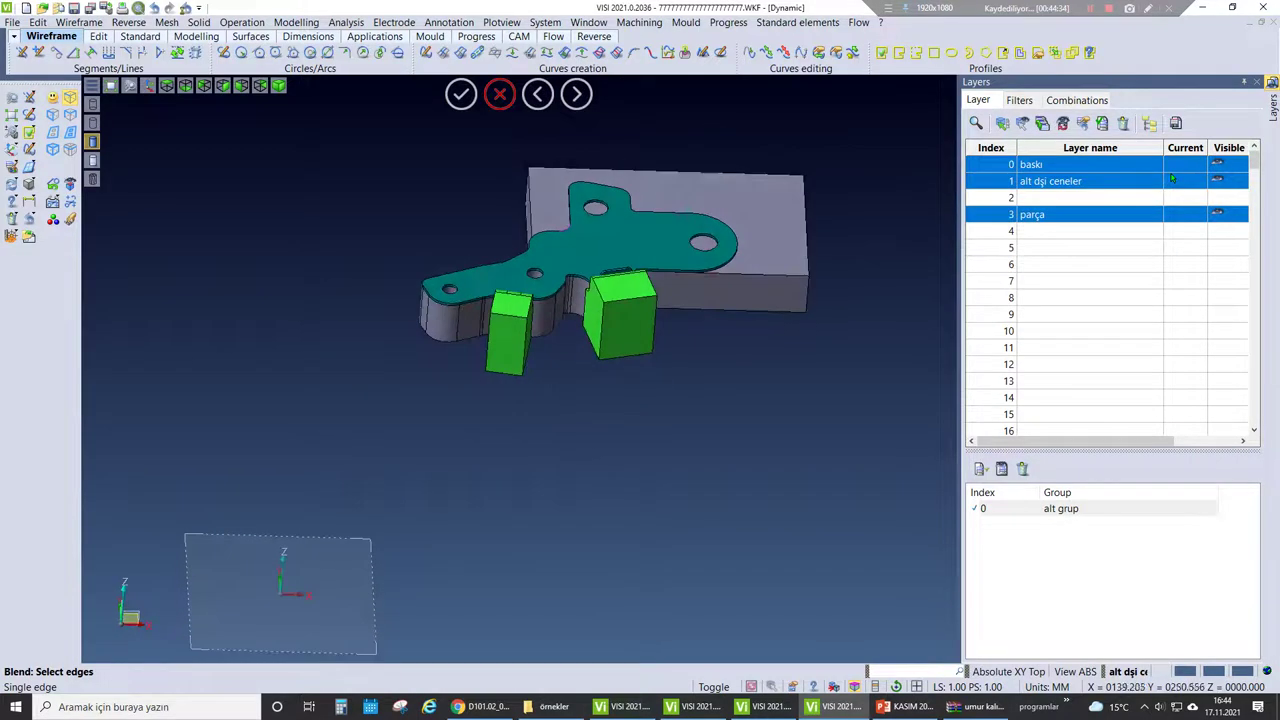
key(Down)
key(Up)
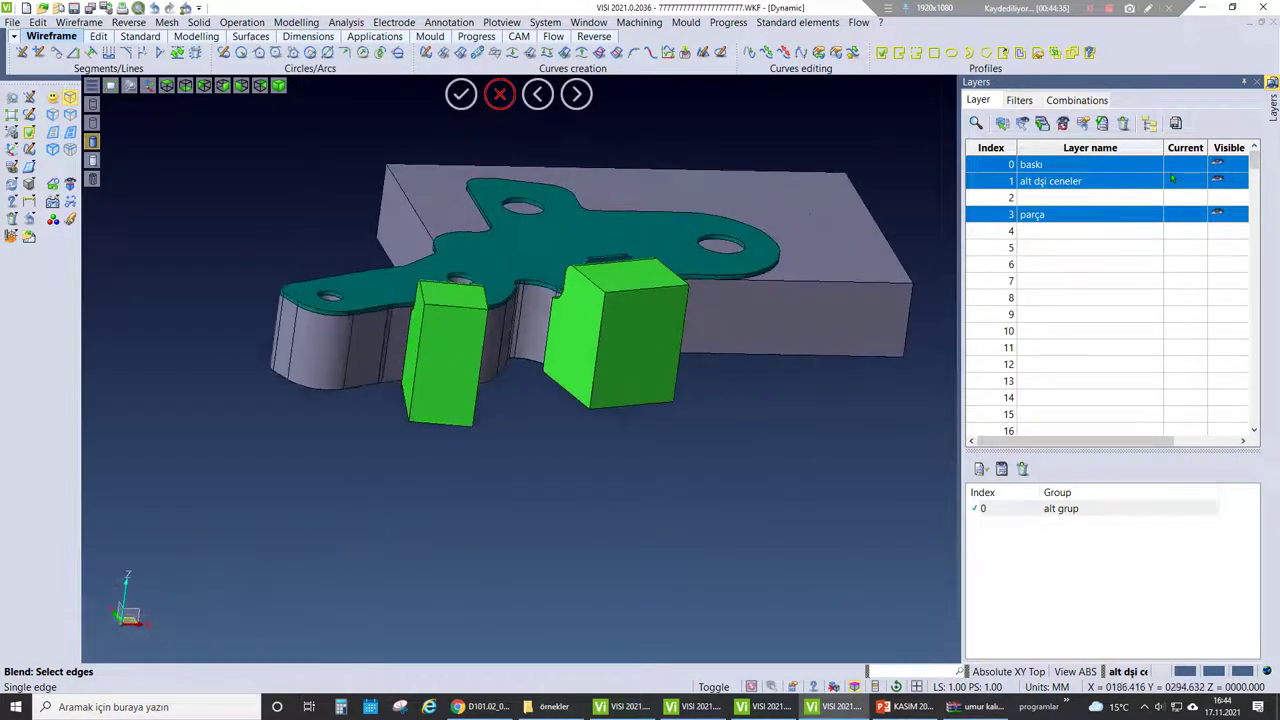
key(Left)
key(Up)
key(Left)
key(Up)
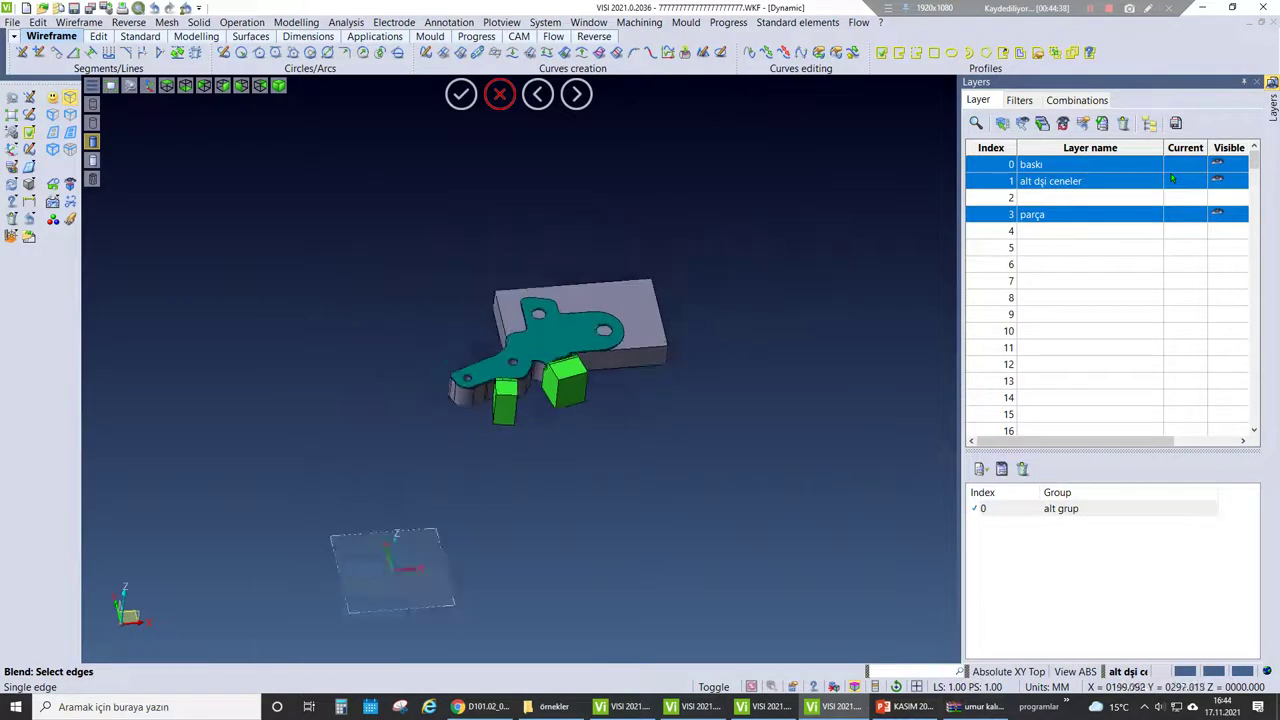
key(Down)
key(Up)
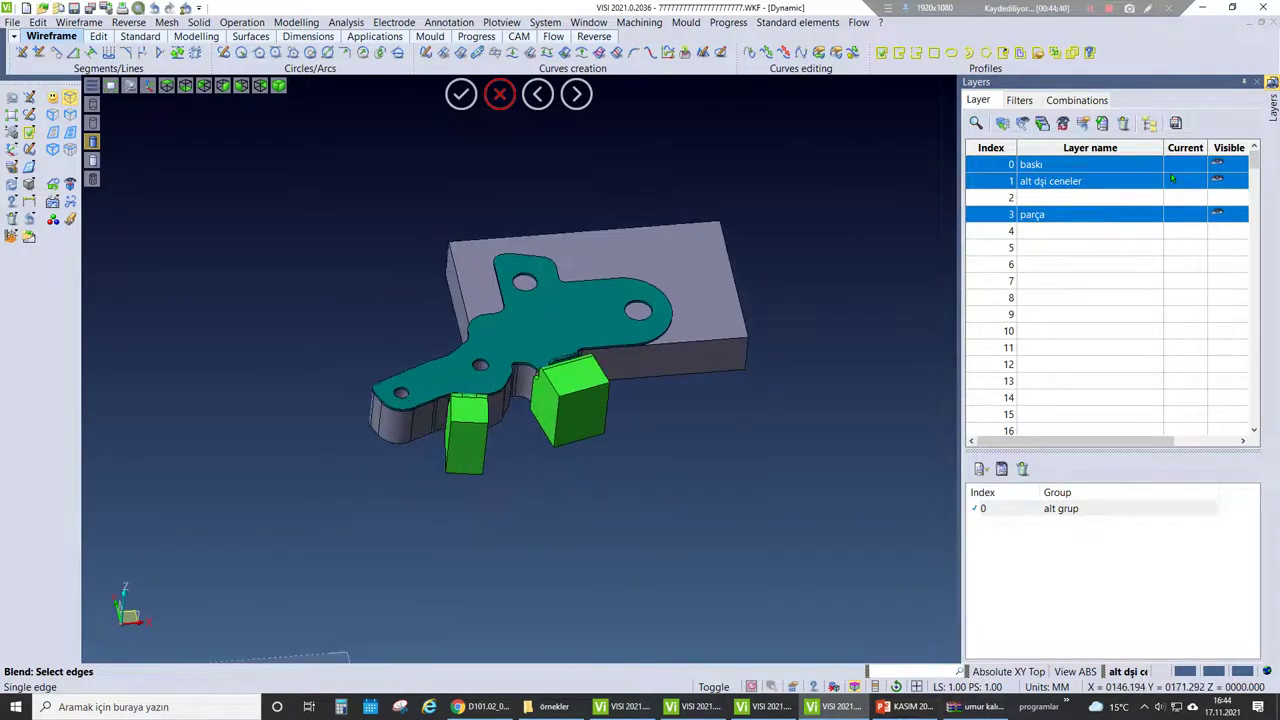
key(Down)
key(Up)
key(Down)
key(Up)
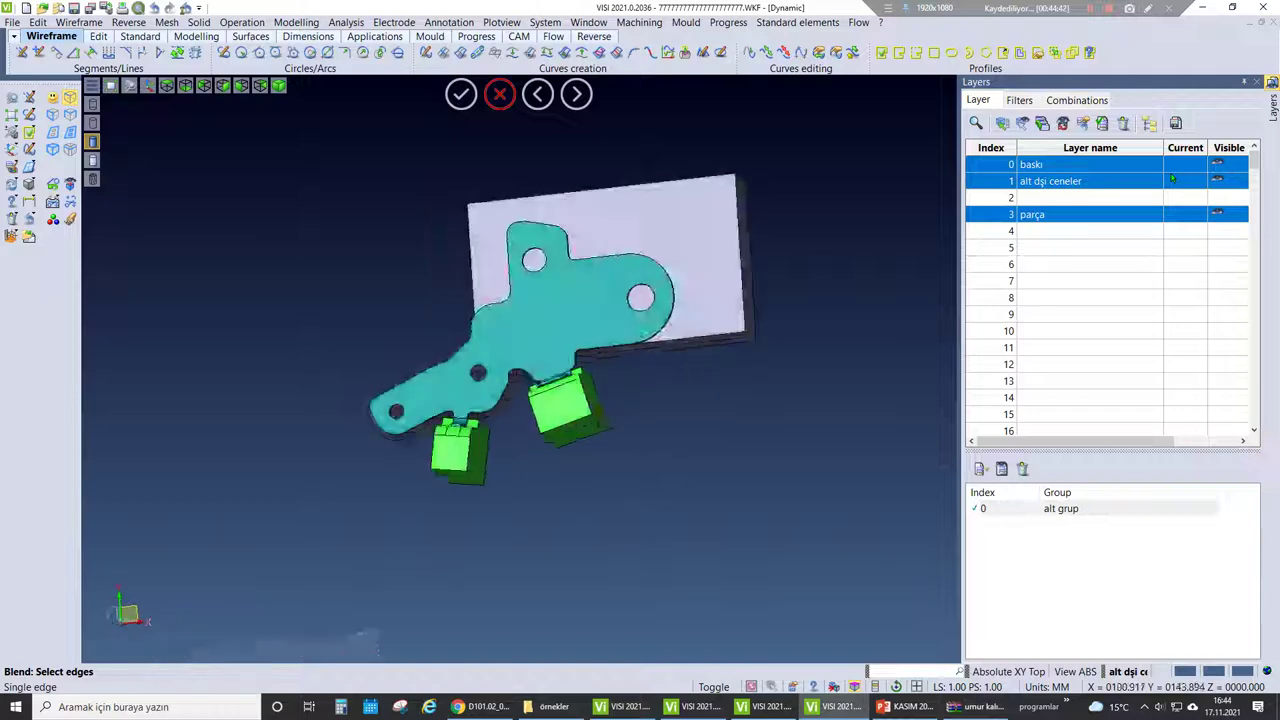
key(Left)
key(Page_Up)
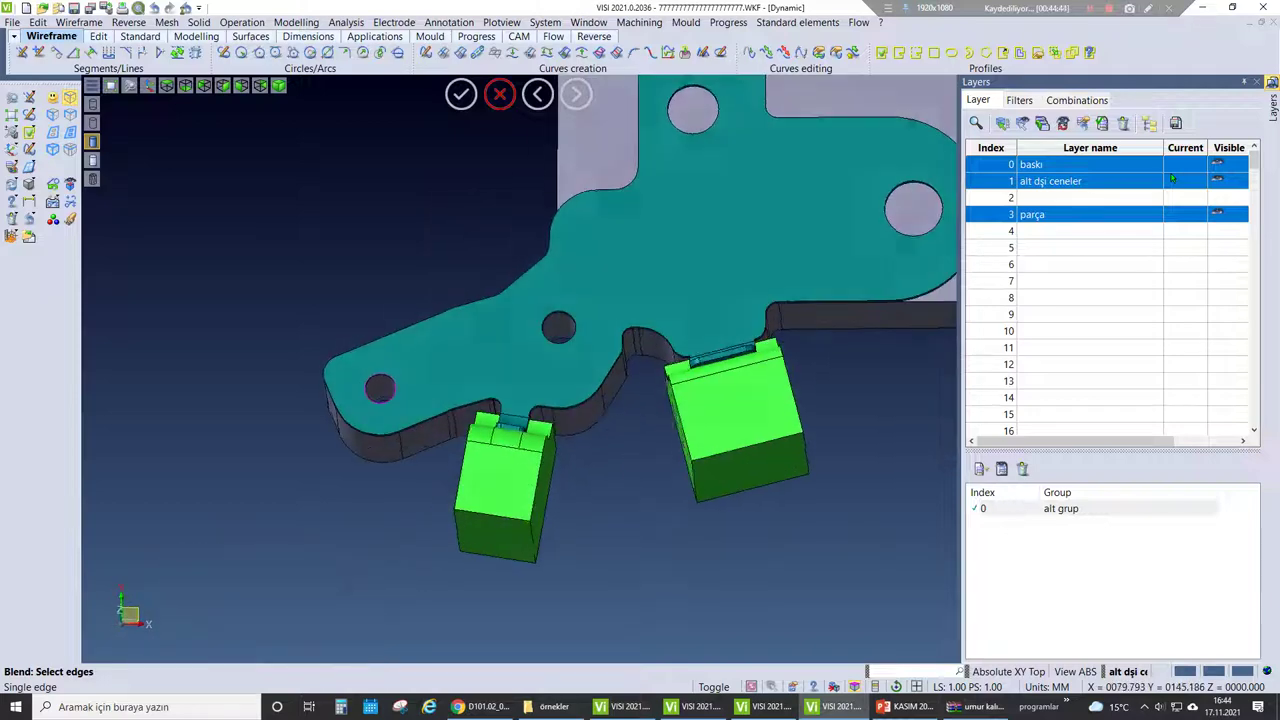
key(Down)
key(Page_Up)
key(Down)
key(Down)
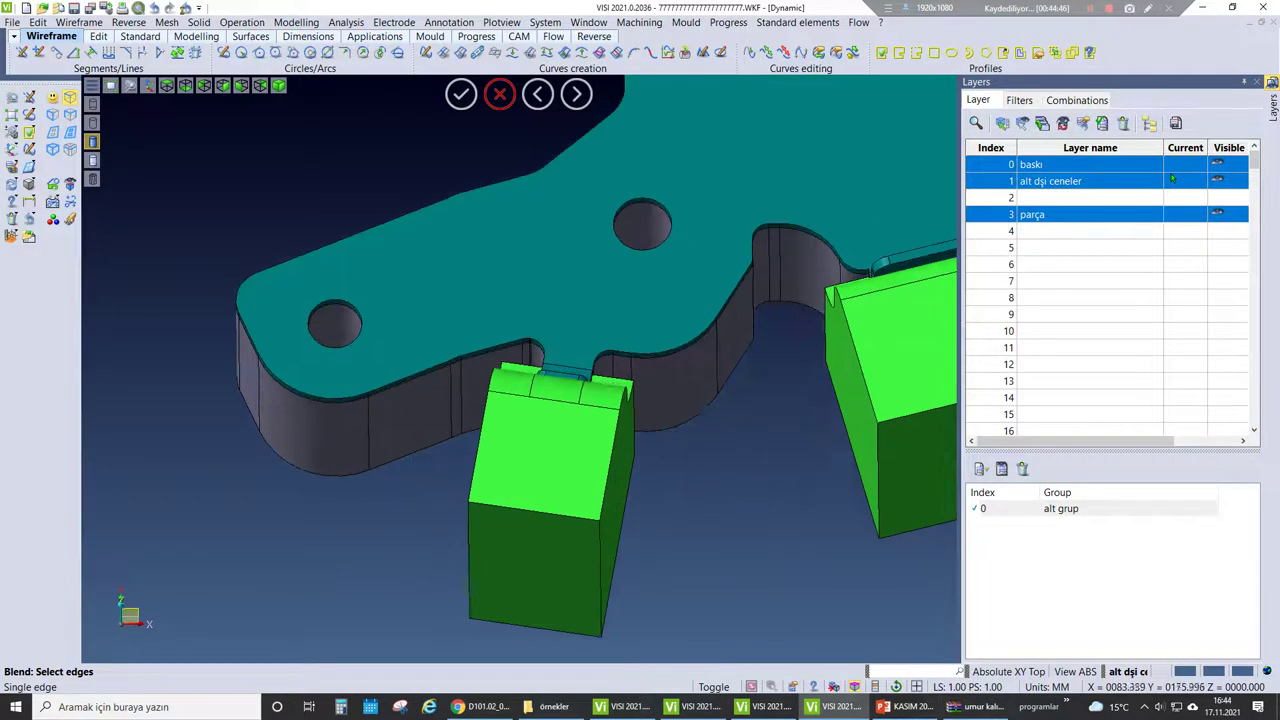
- Cut the baskı block with a vertical plane across its narrow arm, just beside the narrow jaw
key(alt+m)
key(Down)
key(Return)
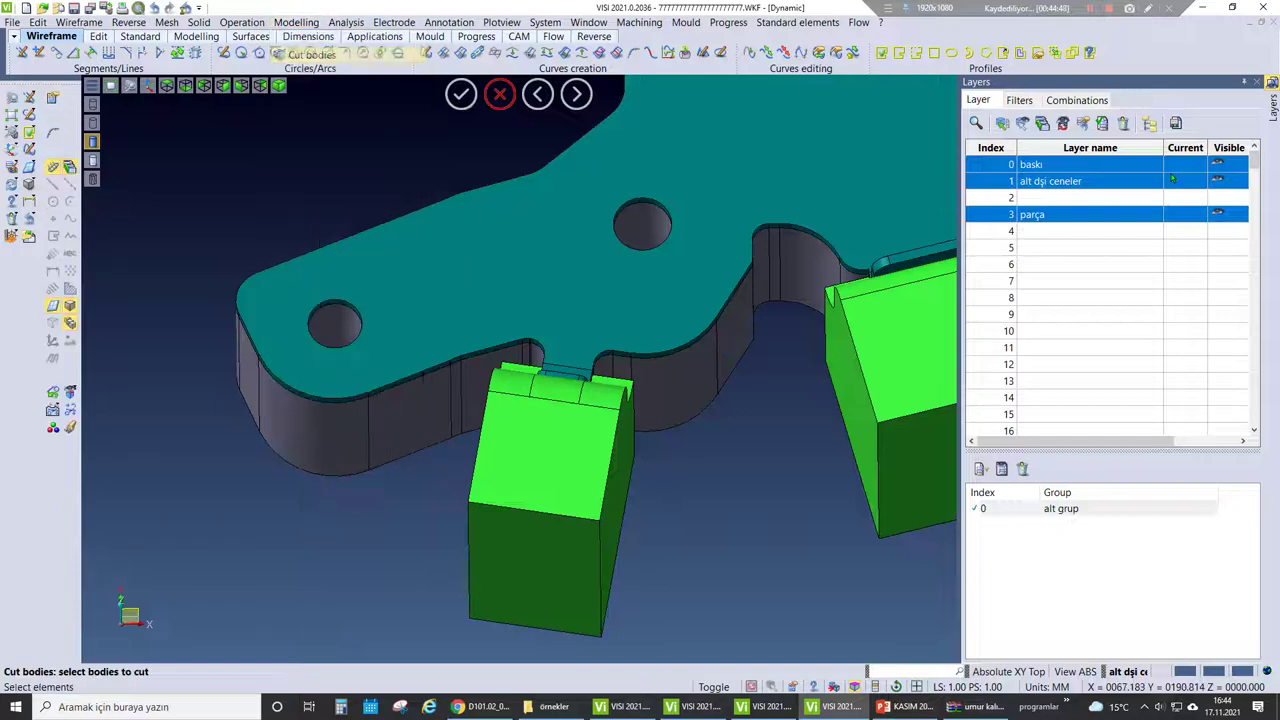
key(Return)
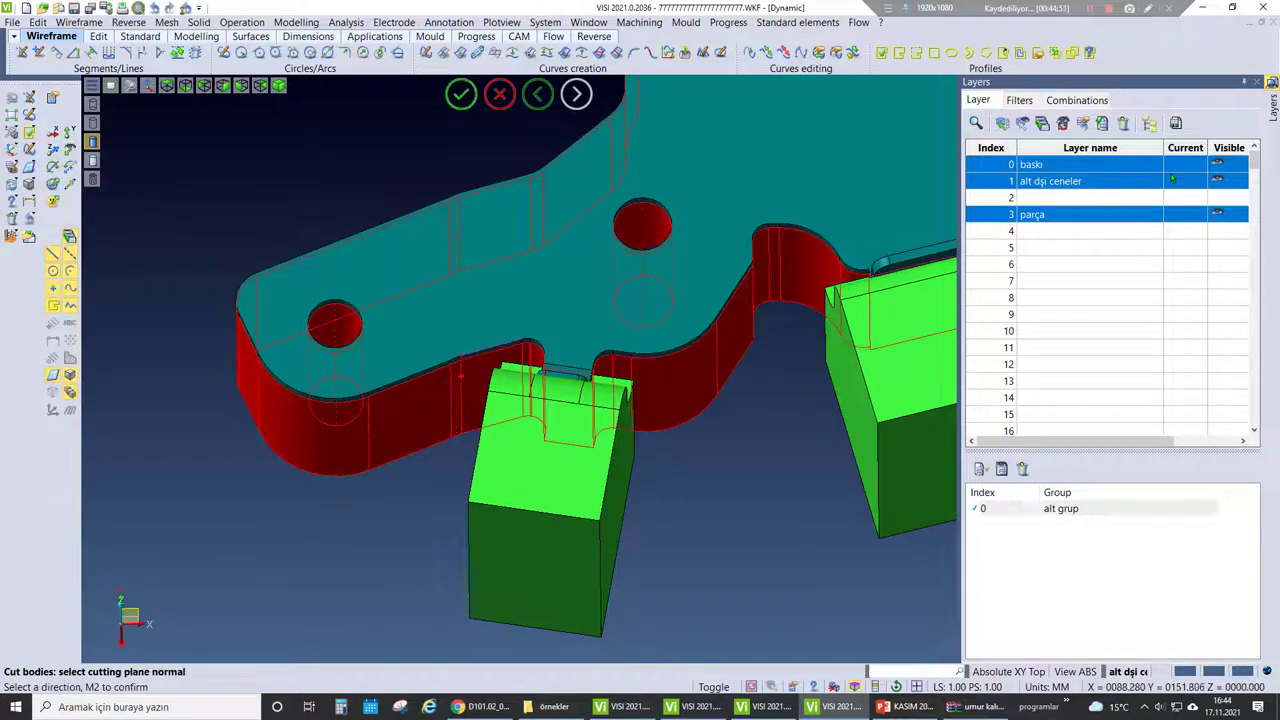
key(ctrl+t)
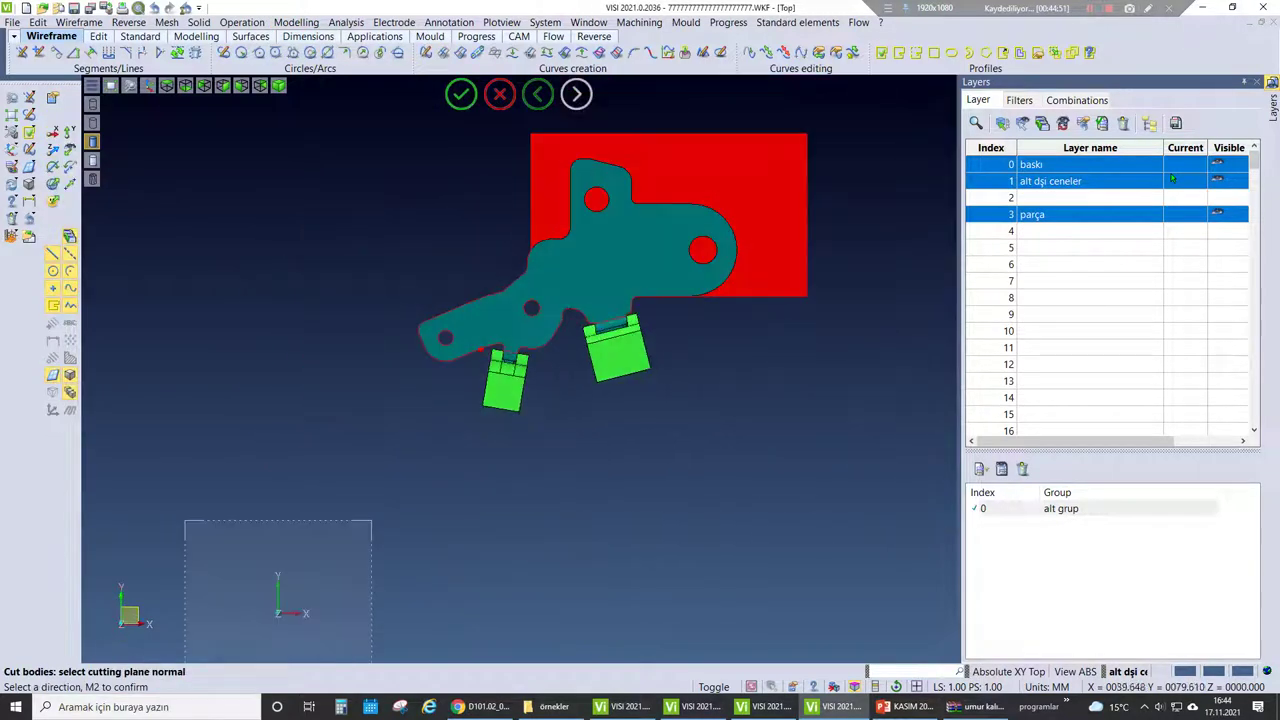
key(Escape)
key(ctrl+d)
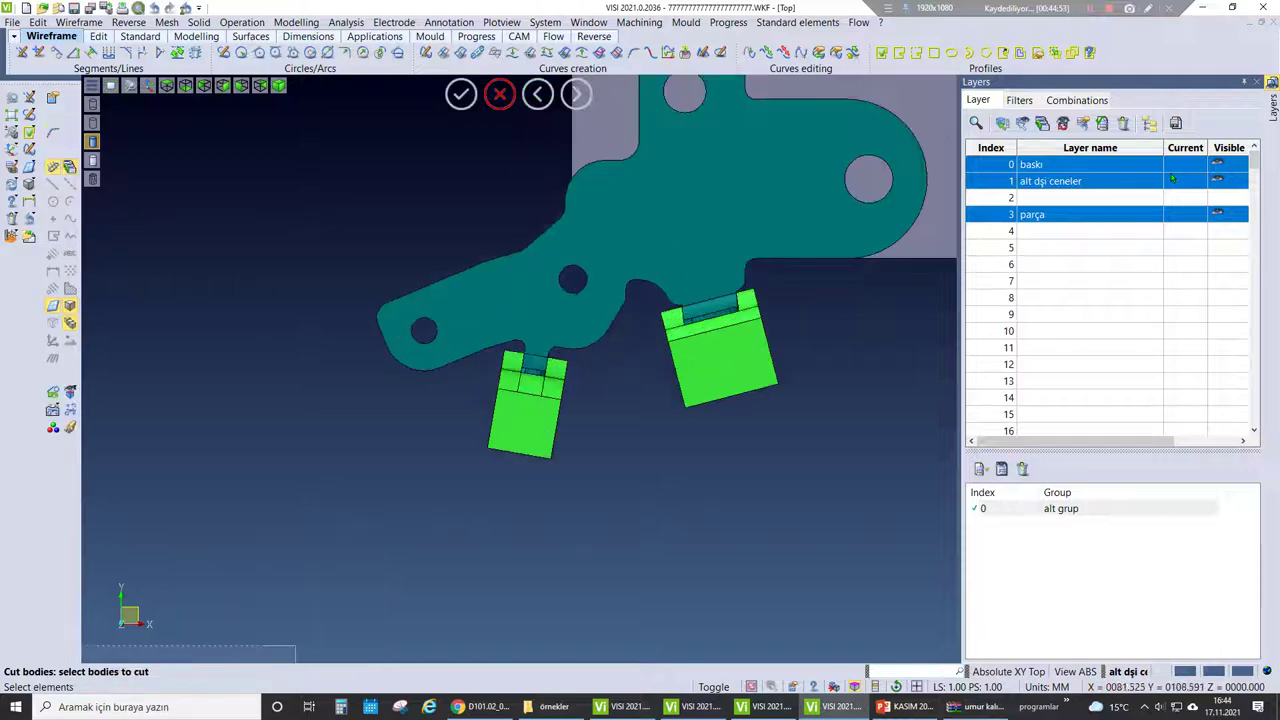
- Erase the cut-off outer end of the baskı block's narrow arm
key(Delete)
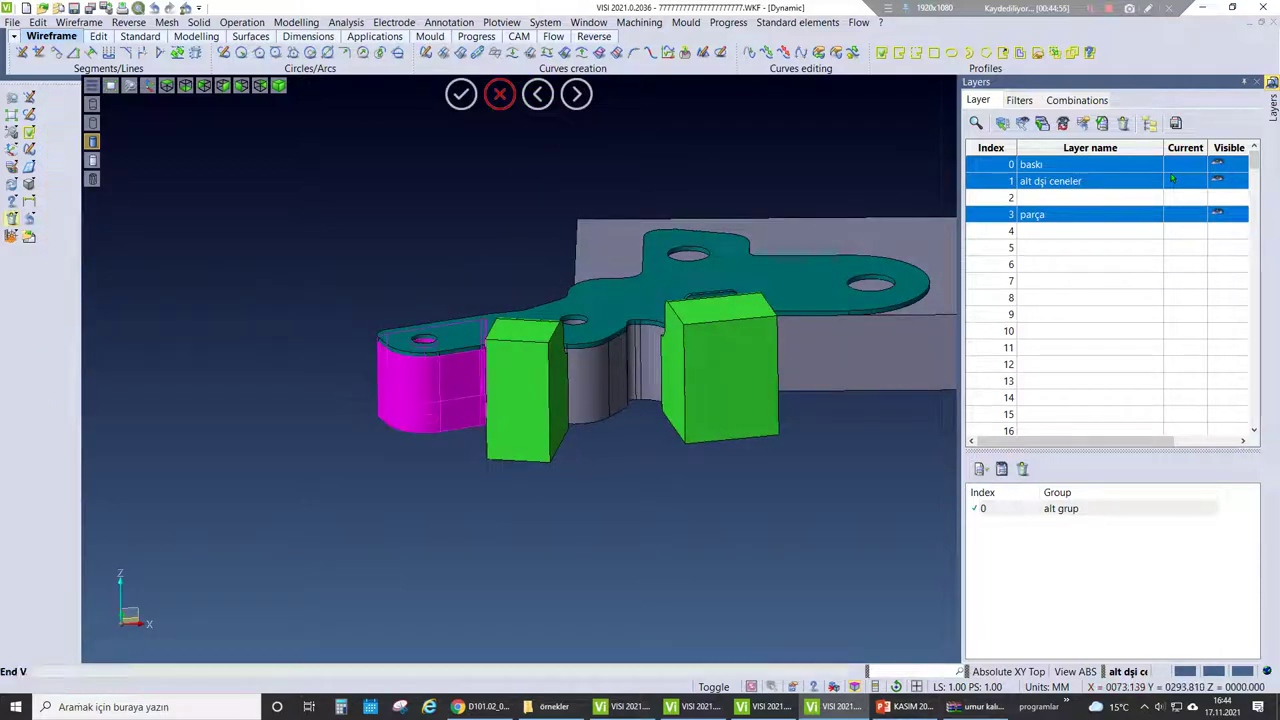
click(432, 386)
key(ctrl+t)
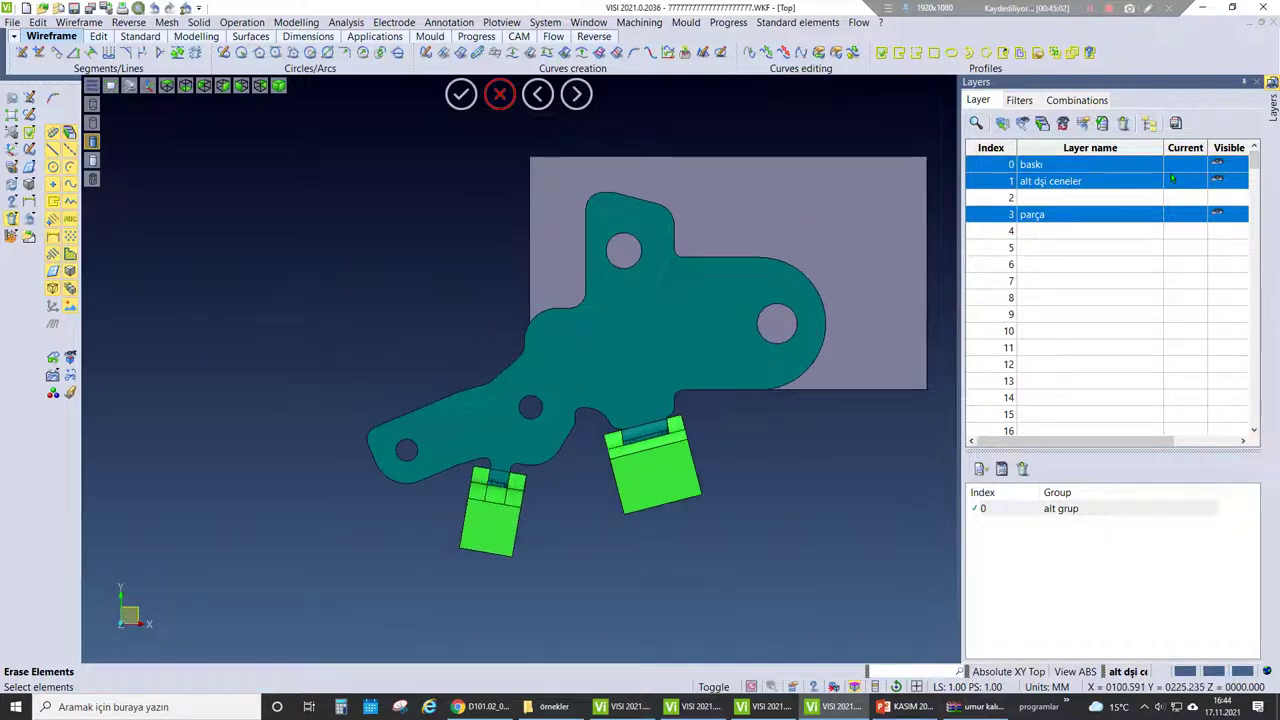
- Try to extrude the baskı block's long side face opposite the jaws by -5 mm
click(296, 22)
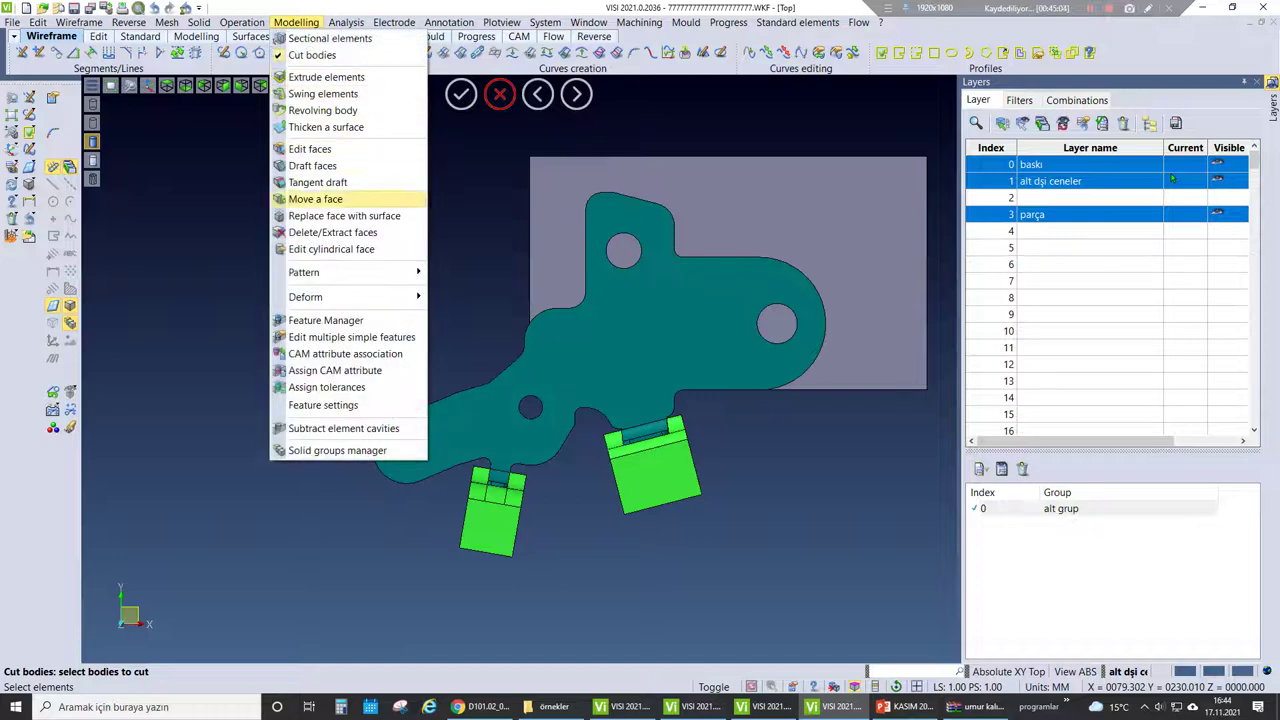
click(315, 199)
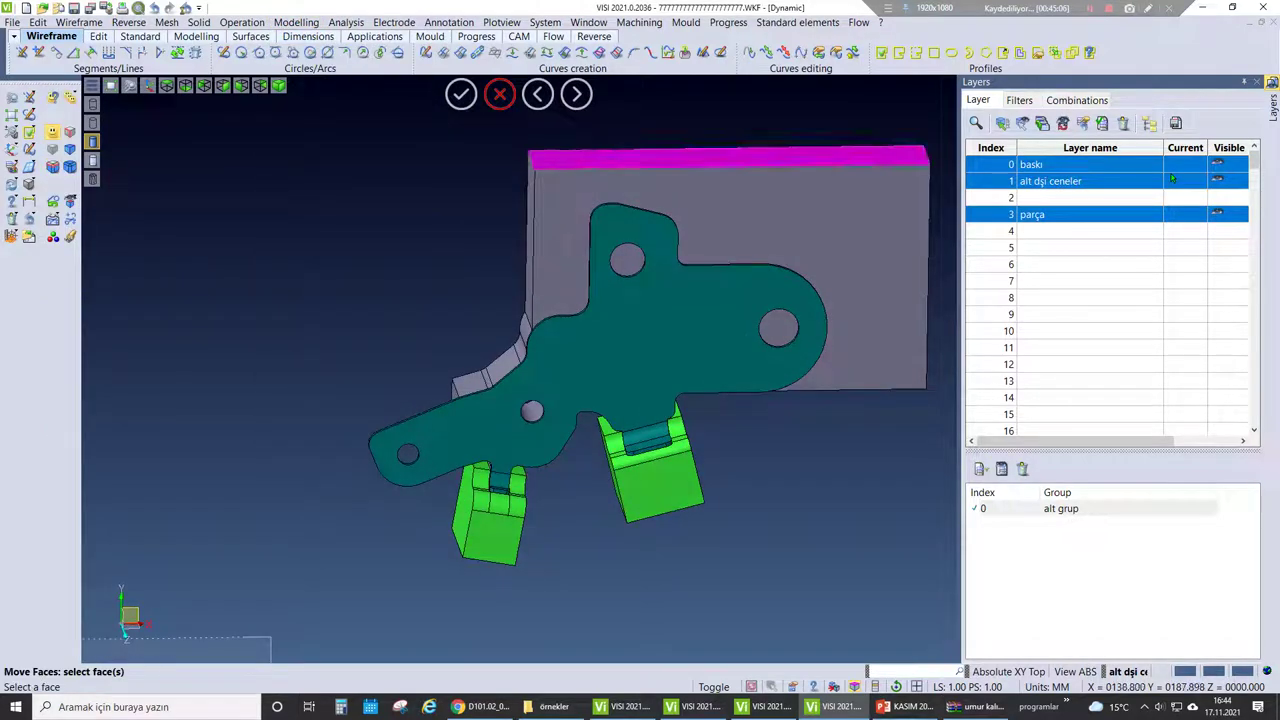
key(Return)
text(-10)
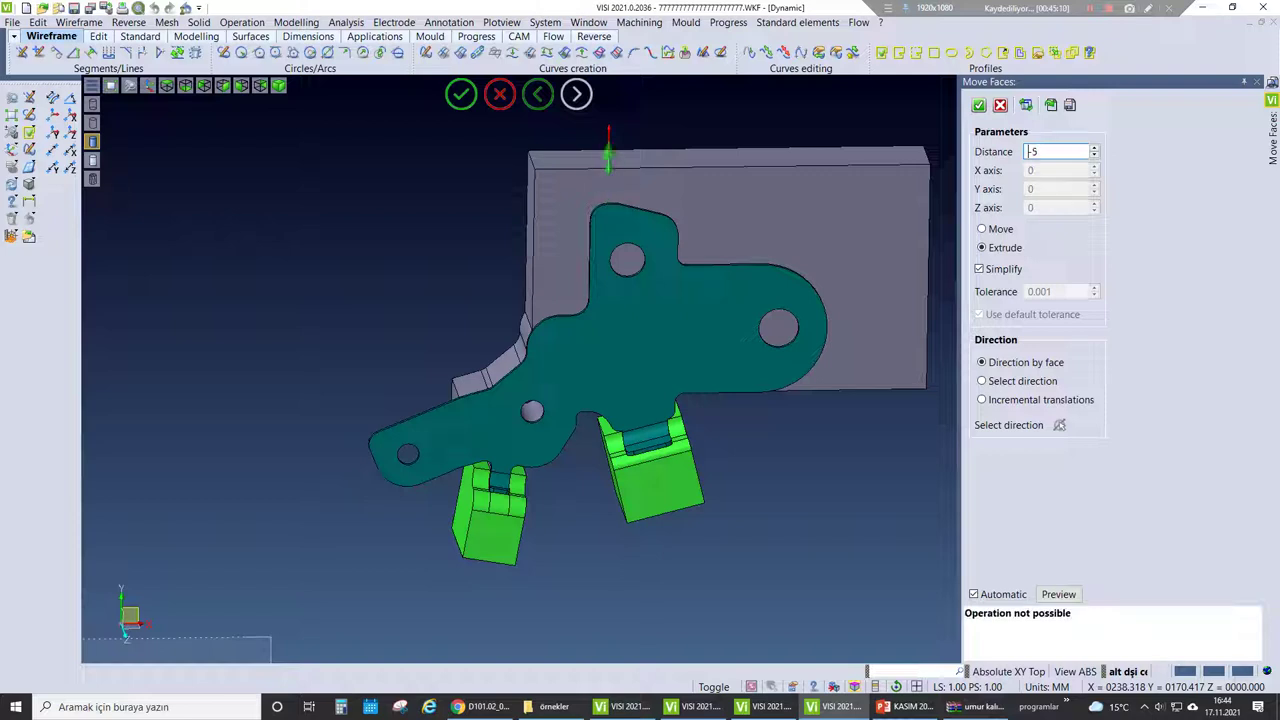
key(Escape)
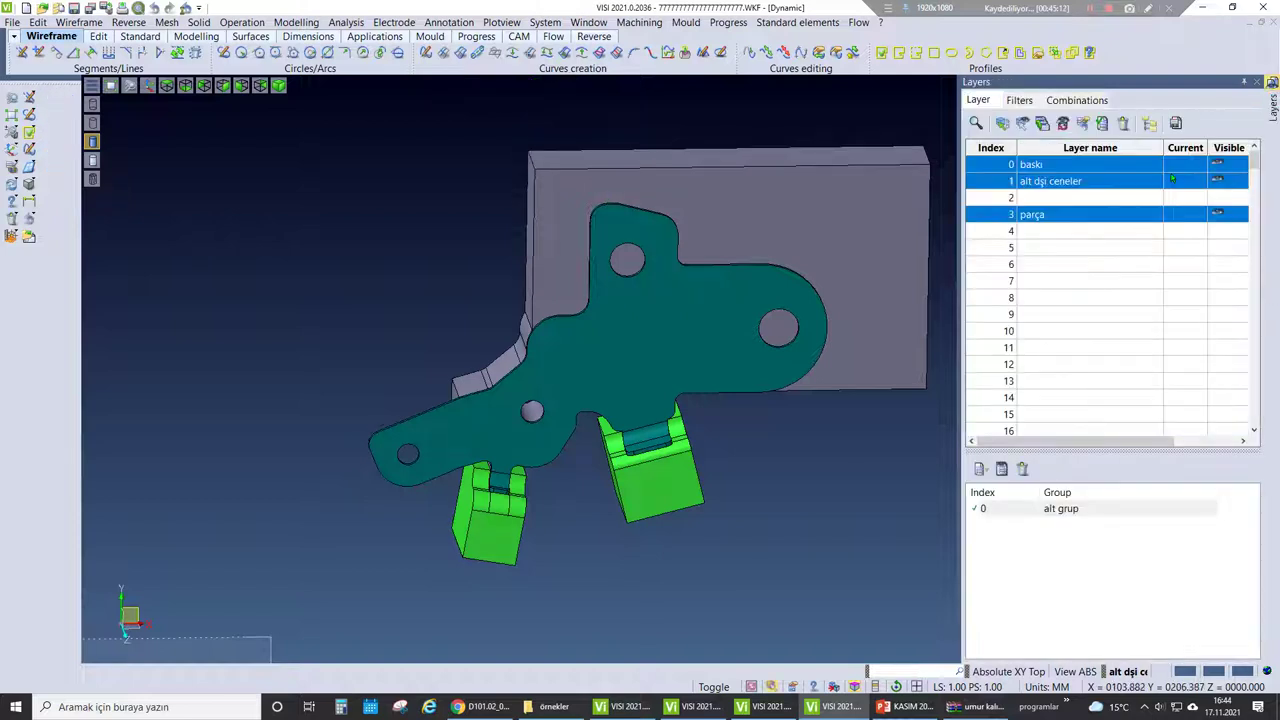
- Cut the baskı block with a vertical plane parallel to the X axis through the part's outermost edge opposite the jaws
click(296, 22)
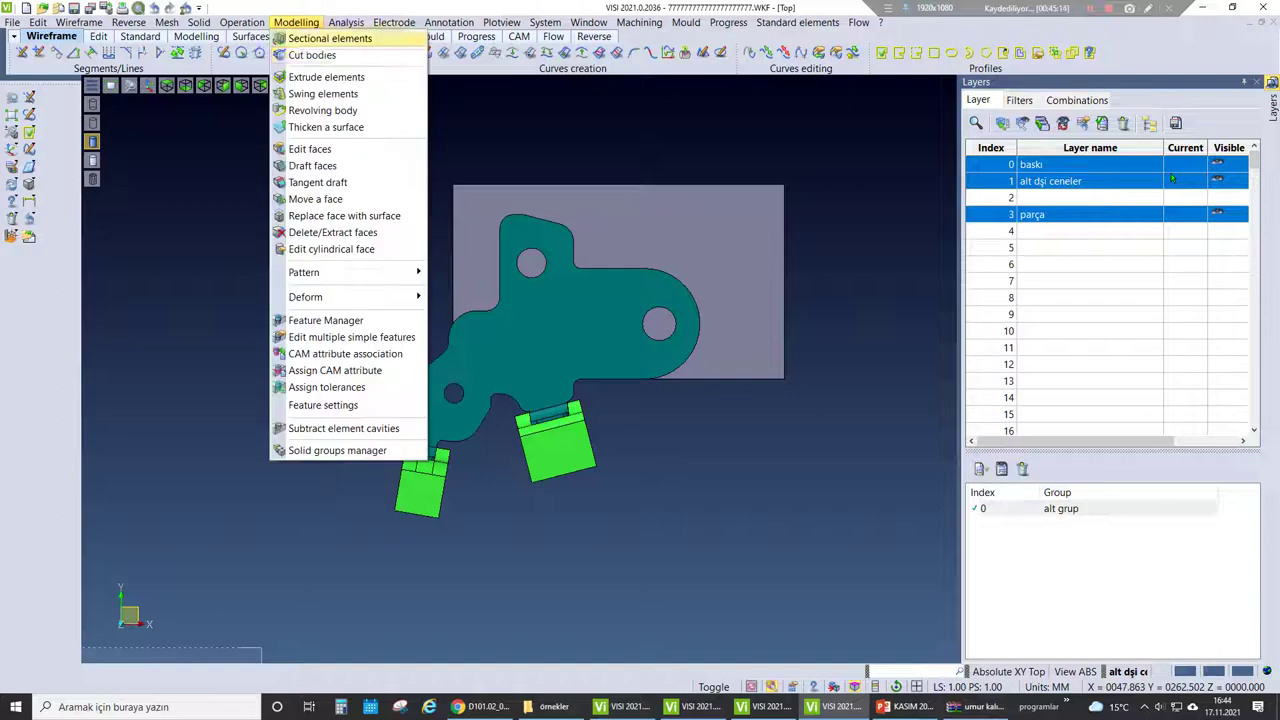
click(312, 55)
click(740, 220)
scroll(666, 300, up, 3)
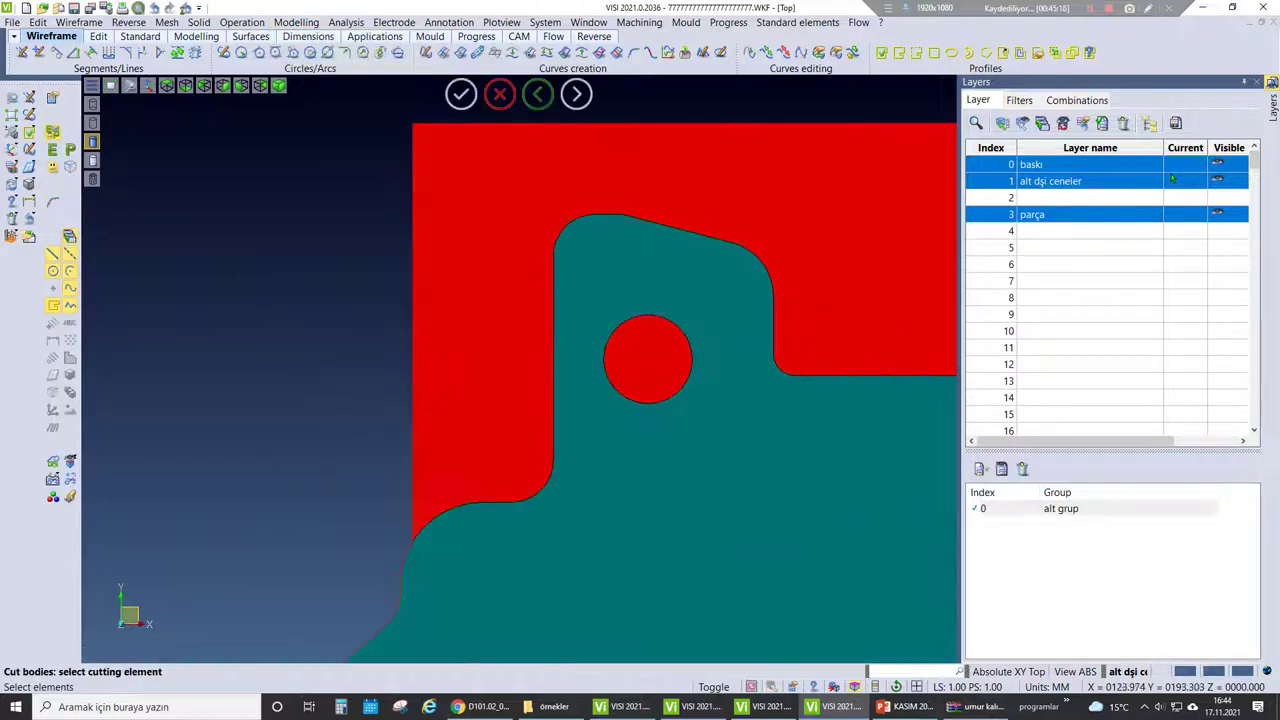
click(623, 215)
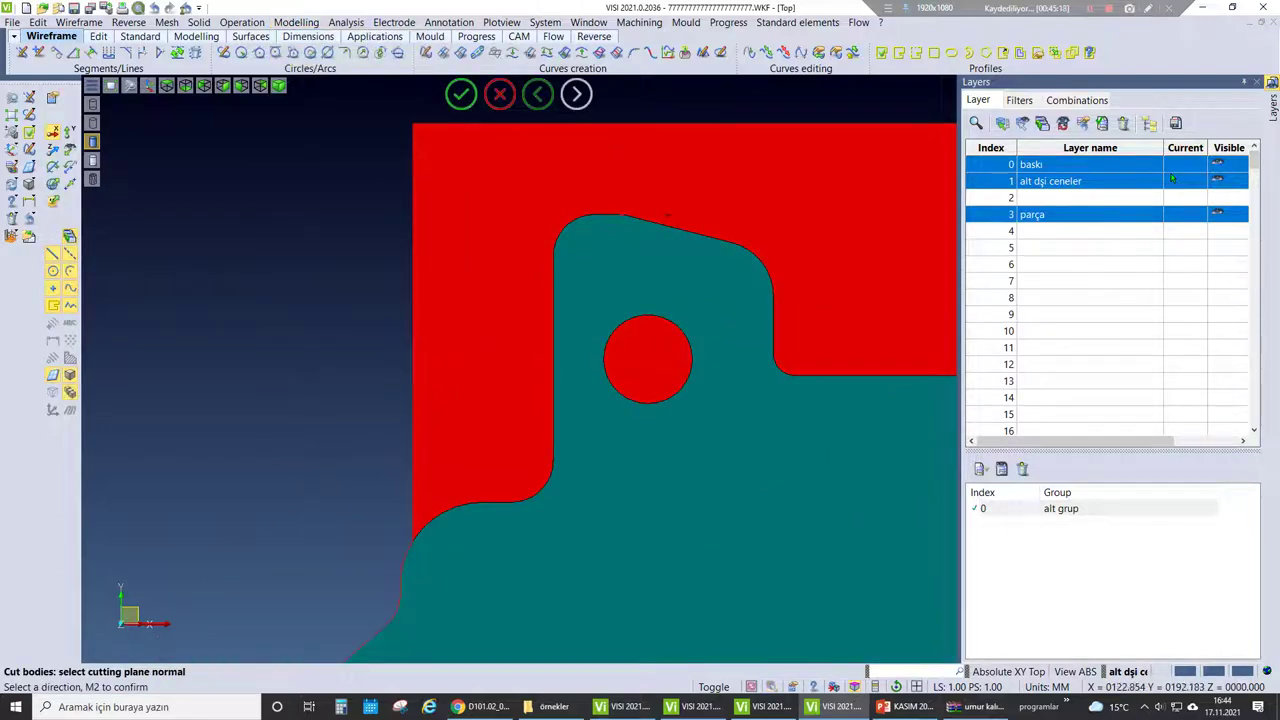
middle_click(667, 215)
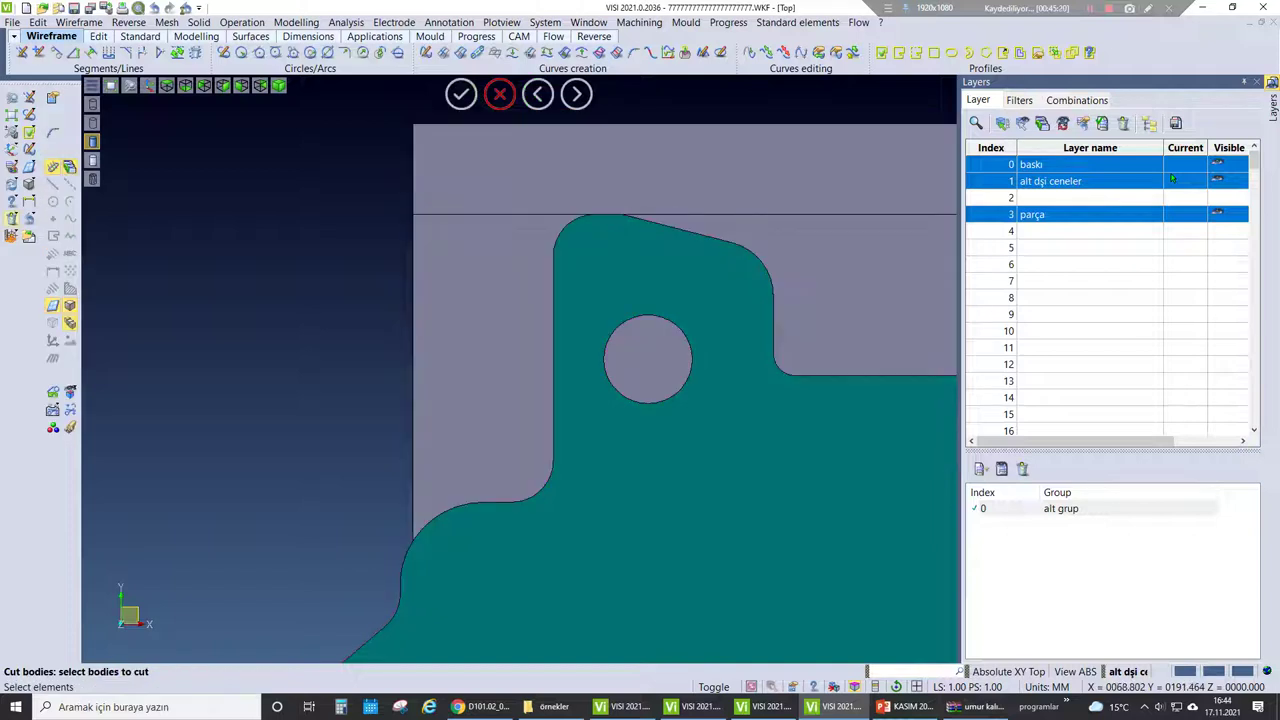
- Erase the cut-off strip of the baskı block beyond the part's outermost edge opposite the jaws
key(Delete)
scroll(327, 228, down, 5)
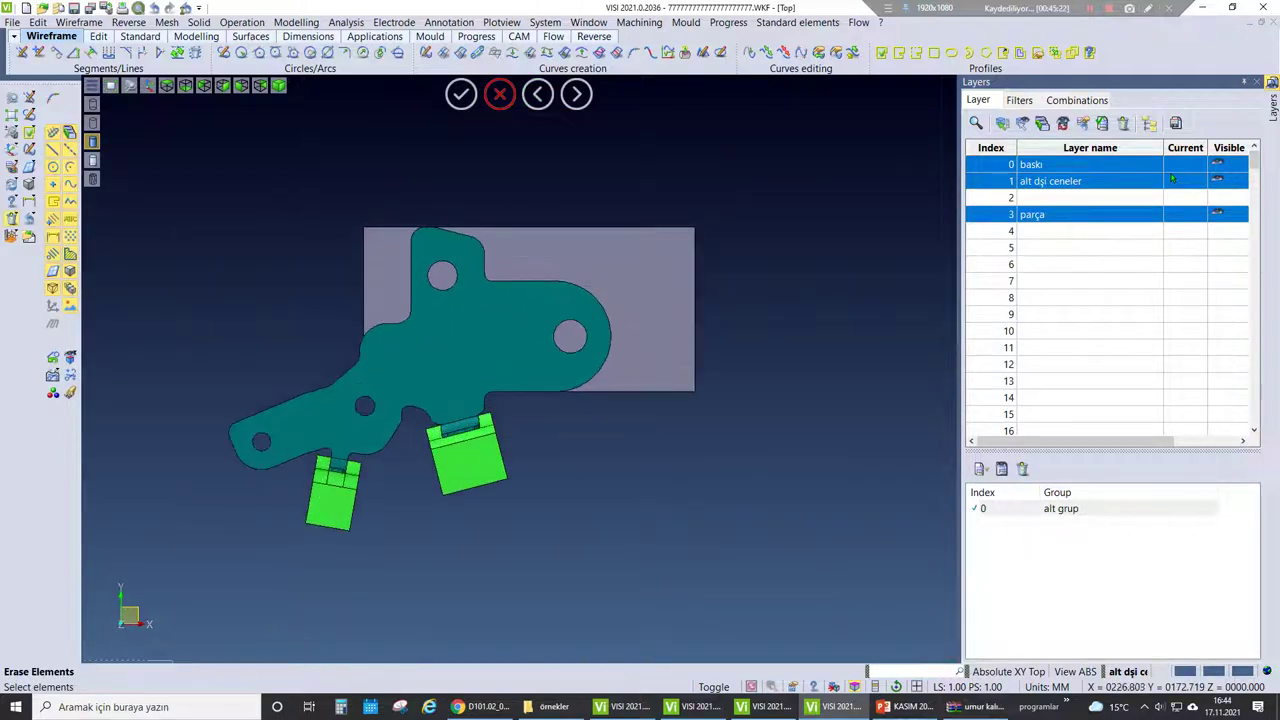
scroll(655, 282, up, 1)
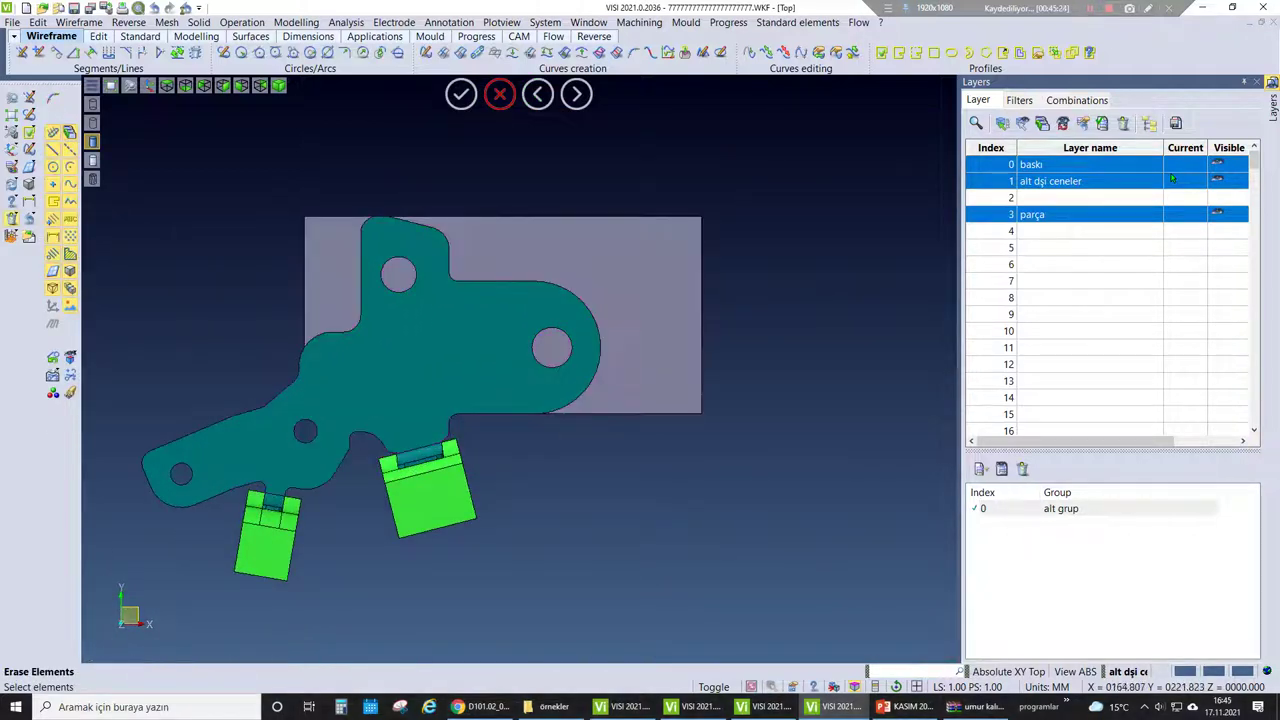
- Start cutting the wide lower jaw with a plane
click(61, 263)
scroll(505, 365, up, 2)
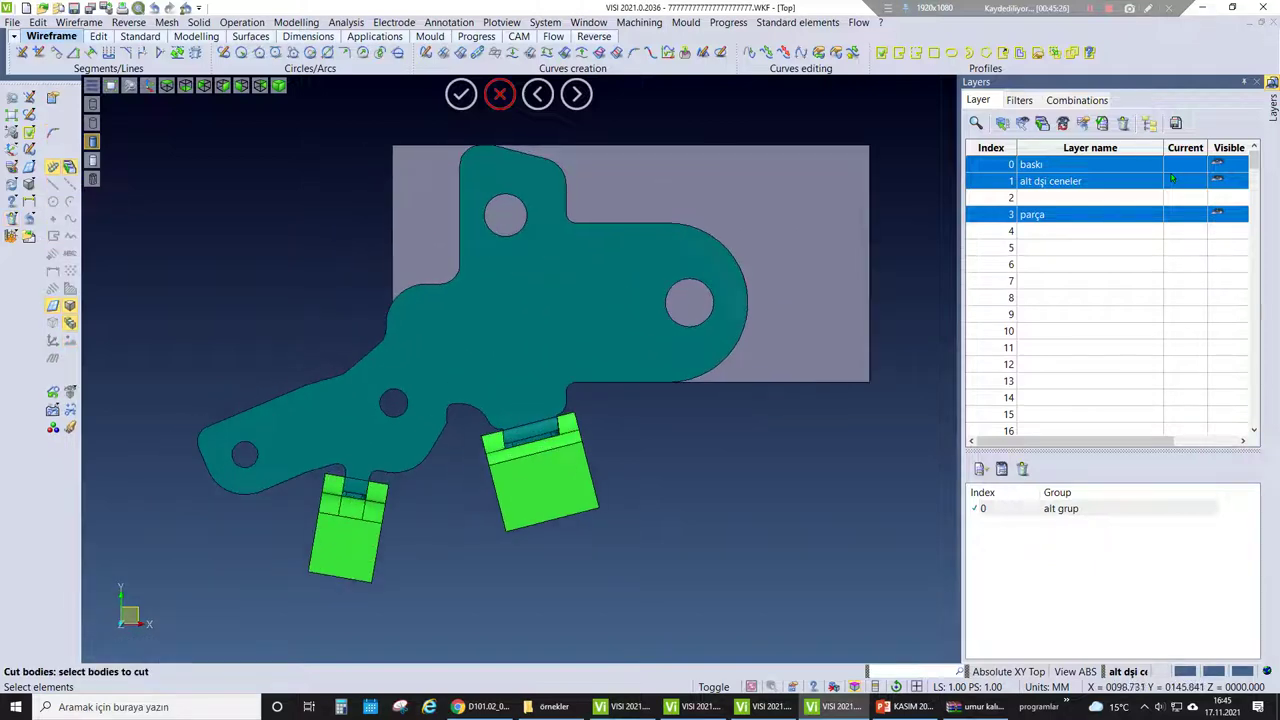
middle_drag(520, 380, 531, 474)
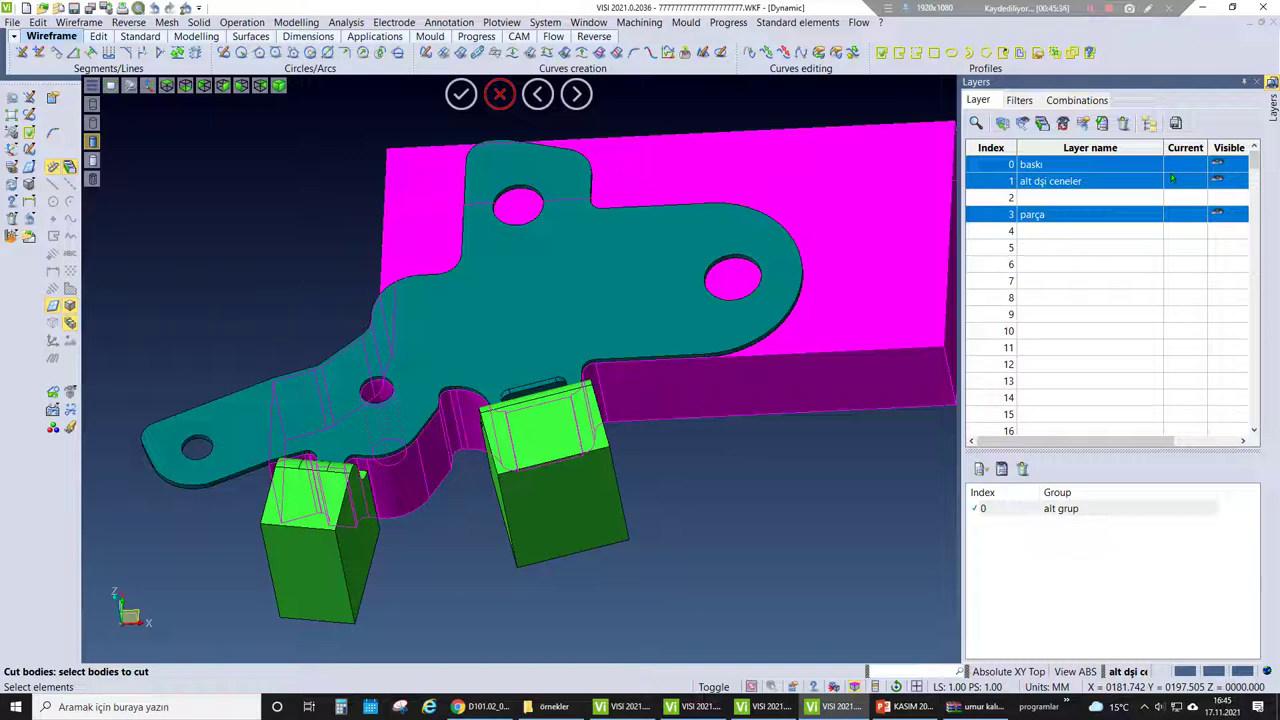
middle_drag(531, 474, 600, 430)
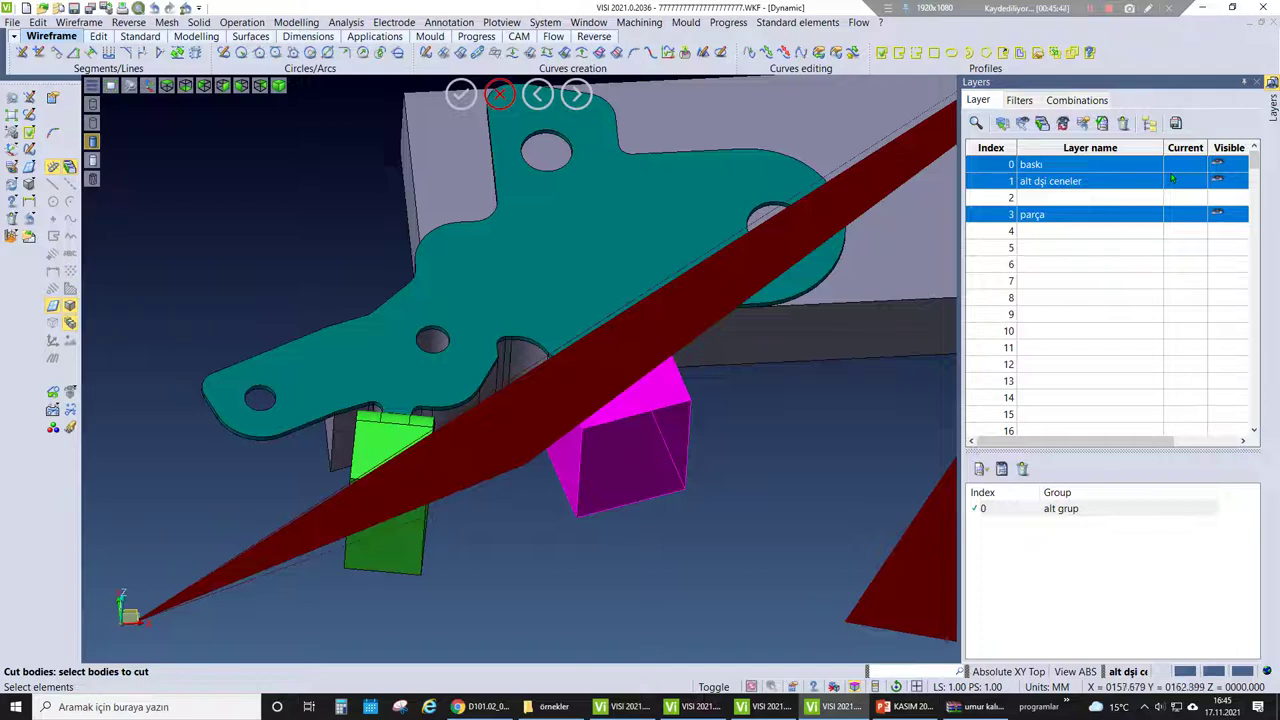
middle_drag(600, 430, 575, 400)
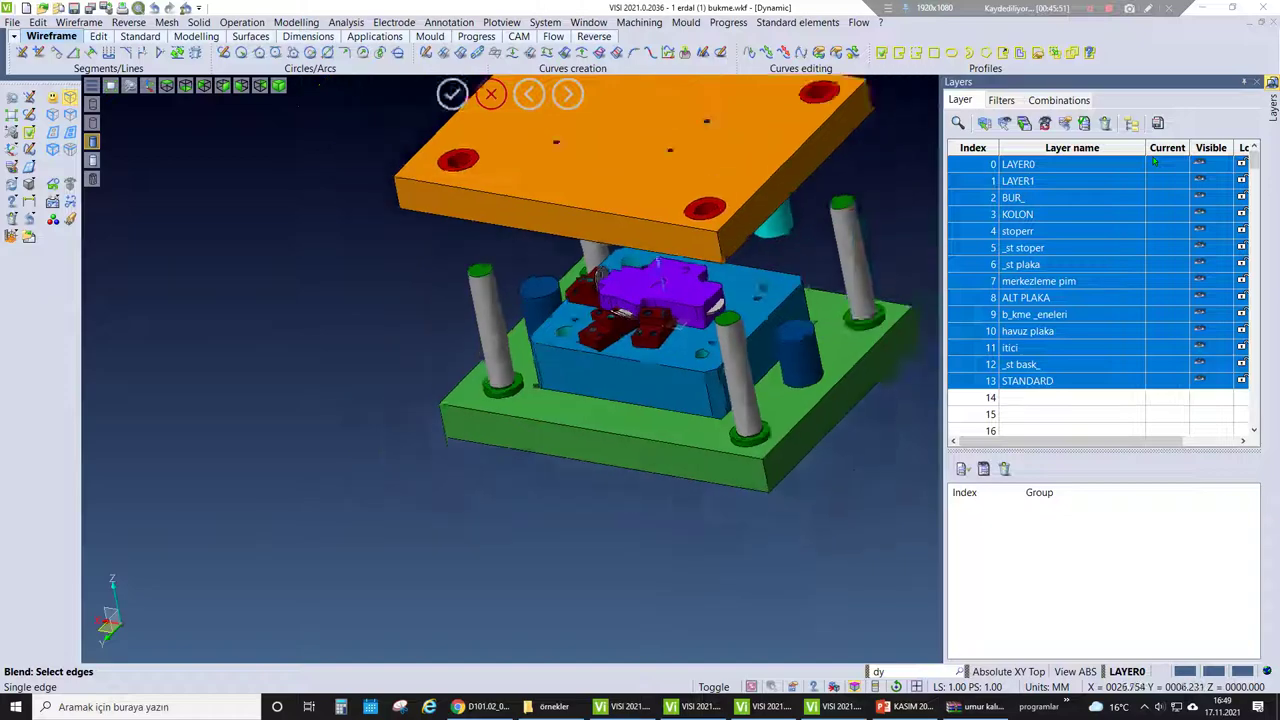
- Examine the purple pressure block and the red bending jaws in the finished bending die example
scroll(660, 268, up, 5)
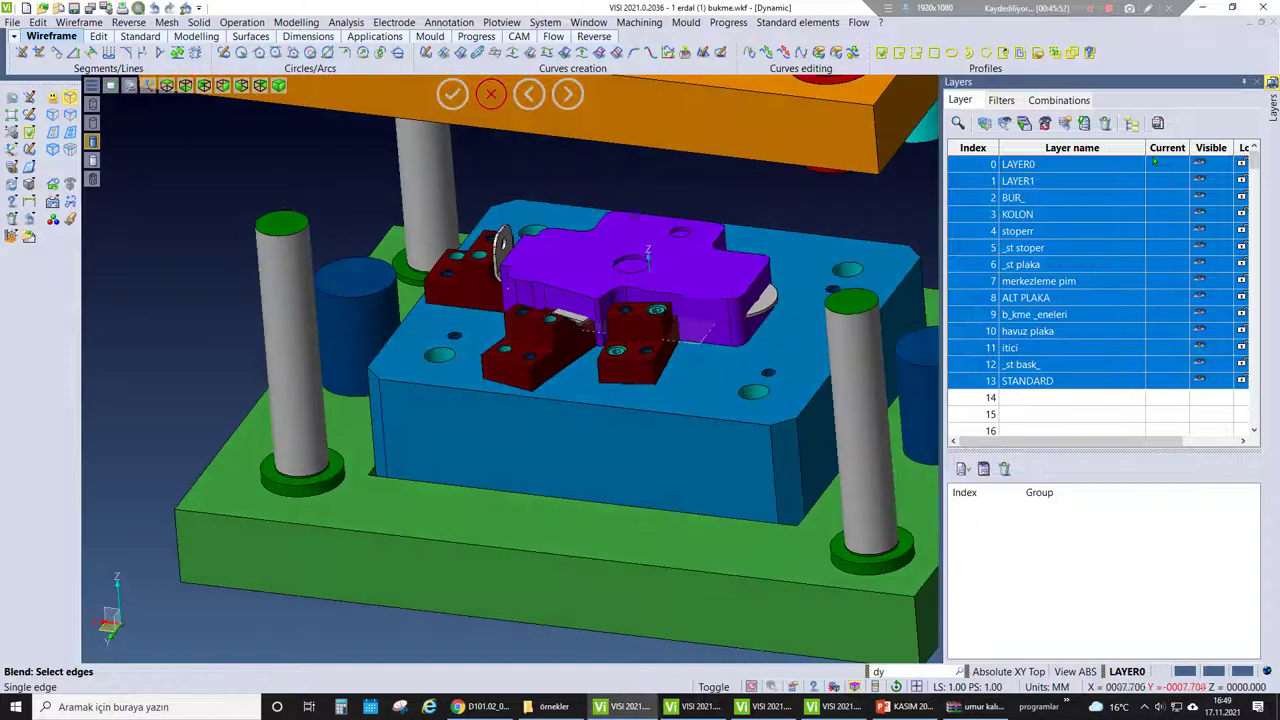
scroll(663, 221, up, 3)
scroll(663, 221, down, 3)
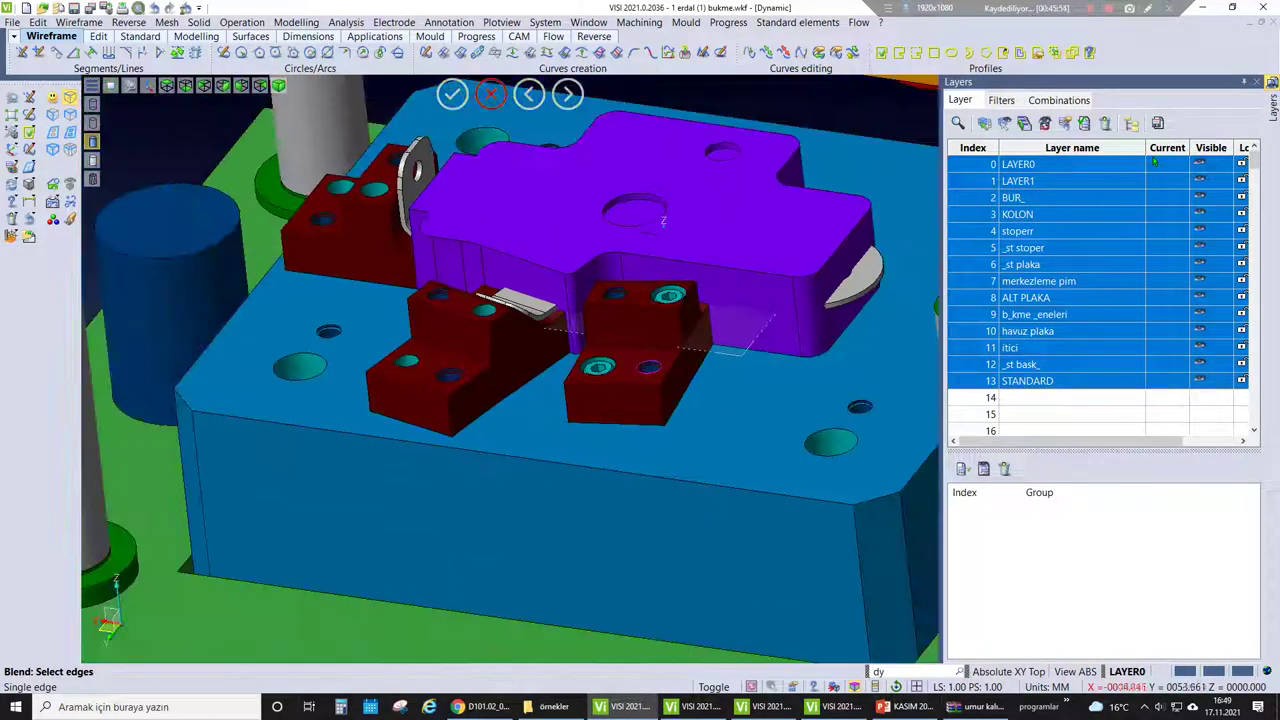
scroll(663, 221, up, 2)
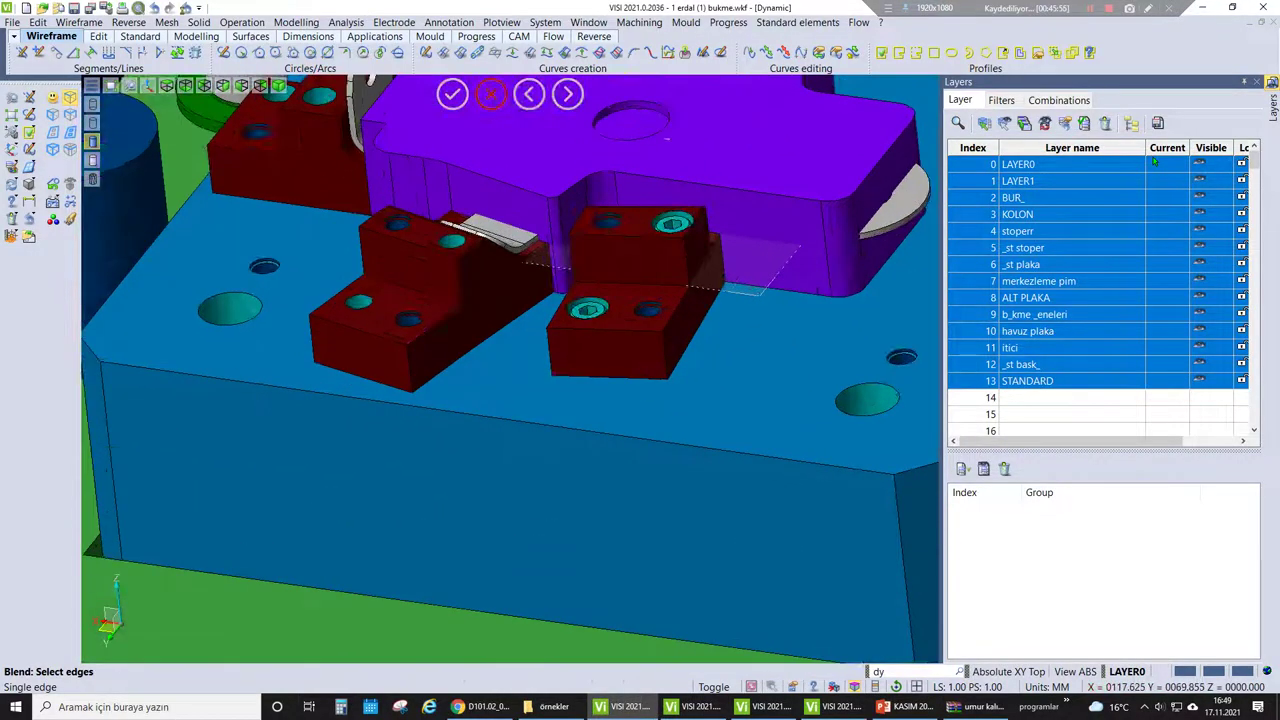
- Leave the Blend command, erase the red jaw under the small bent tab to expose its screws and dowels, and undo the erasure
click(490, 93)
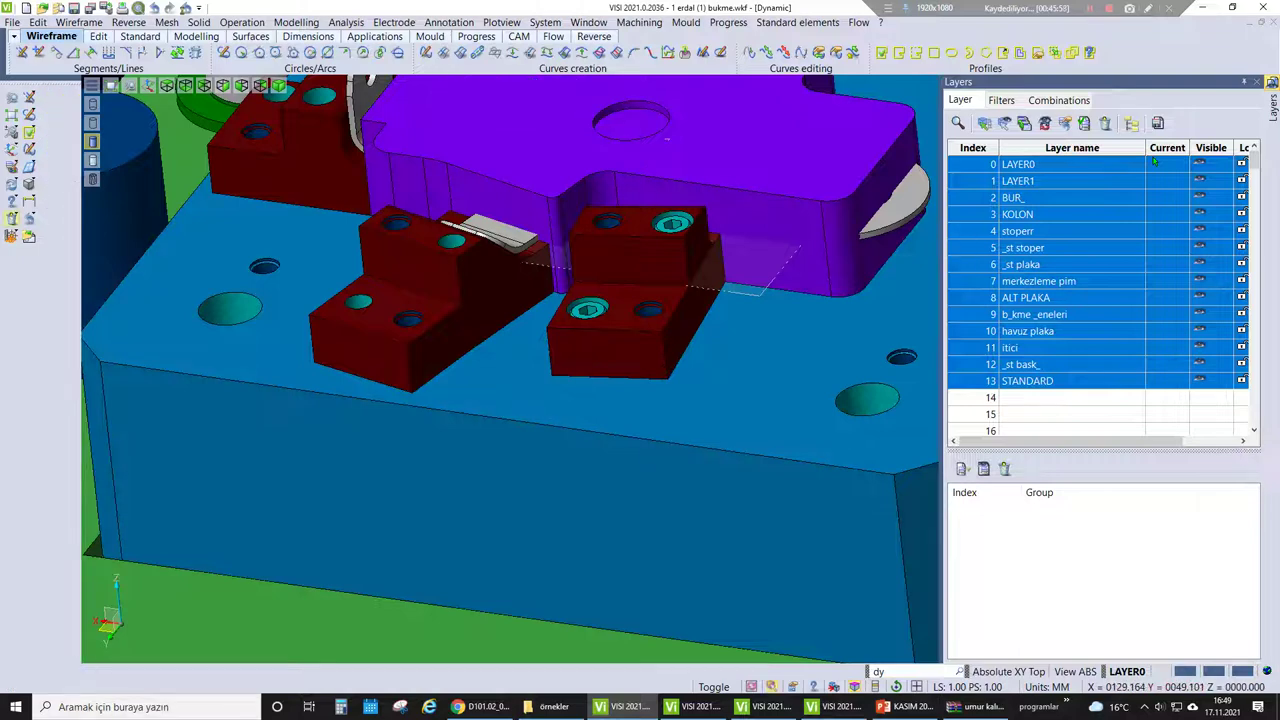
key(Delete)
click(345, 295)
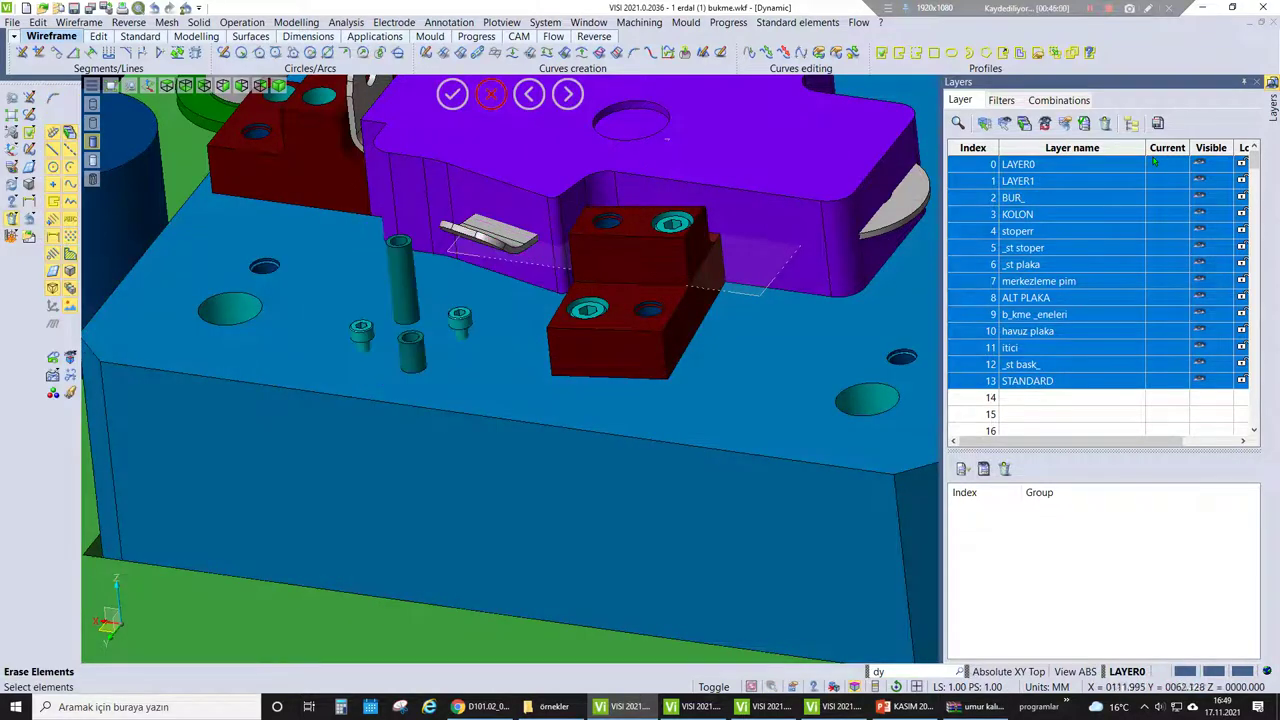
key(ctrl+z)
- Examine how the red jaws and the purple pressure block sit on the blue plate between the guide pillars
scroll(680, 160, down, 3)
scroll(695, 185, up, 4)
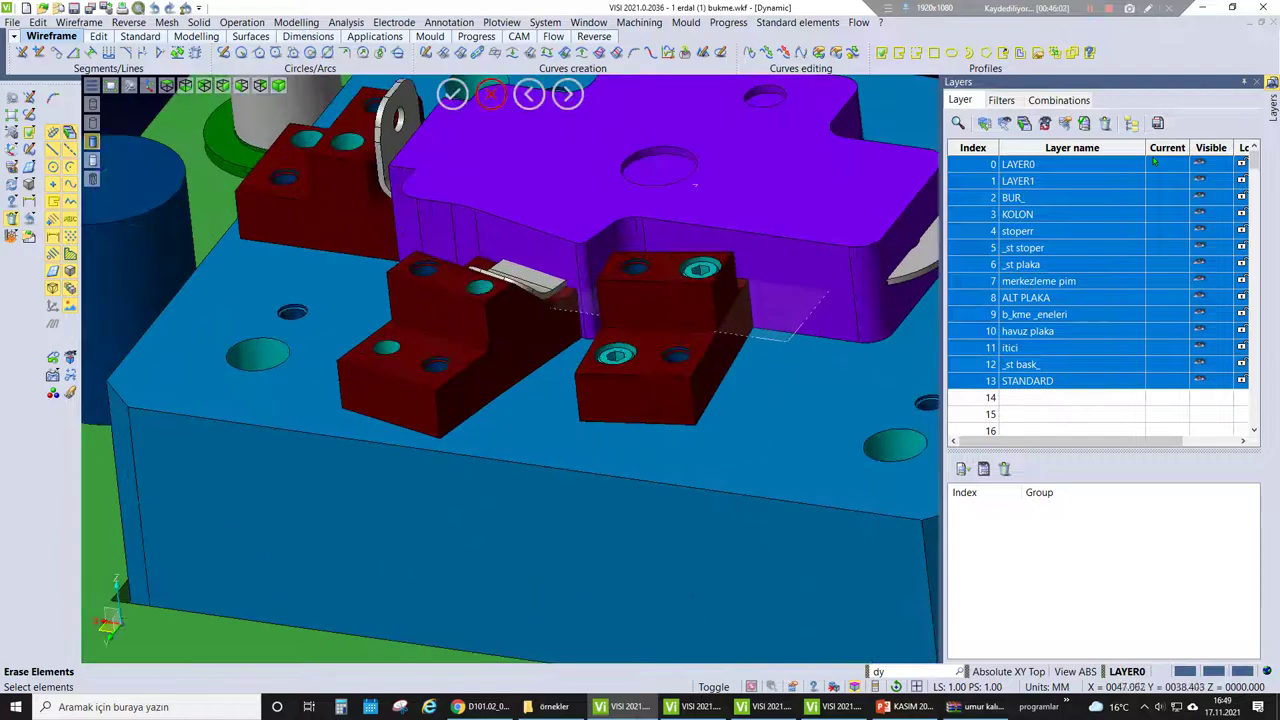
click(430, 340)
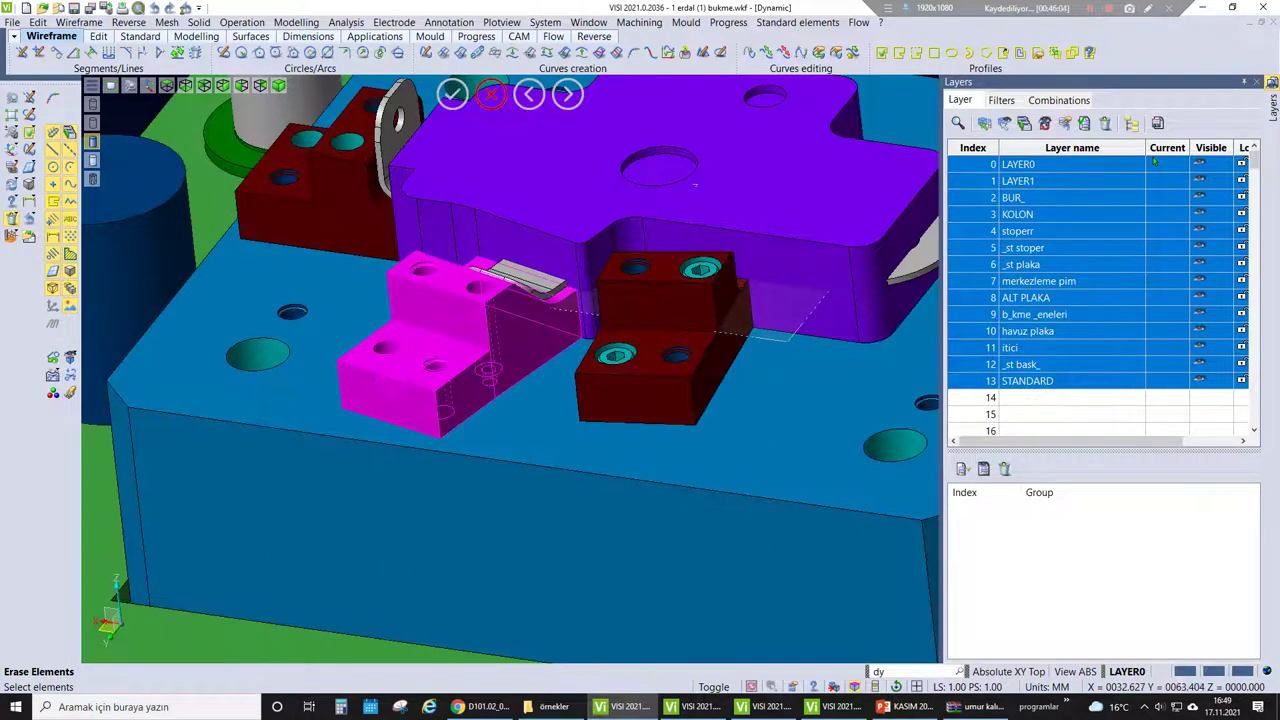
scroll(695, 183, down, 3)
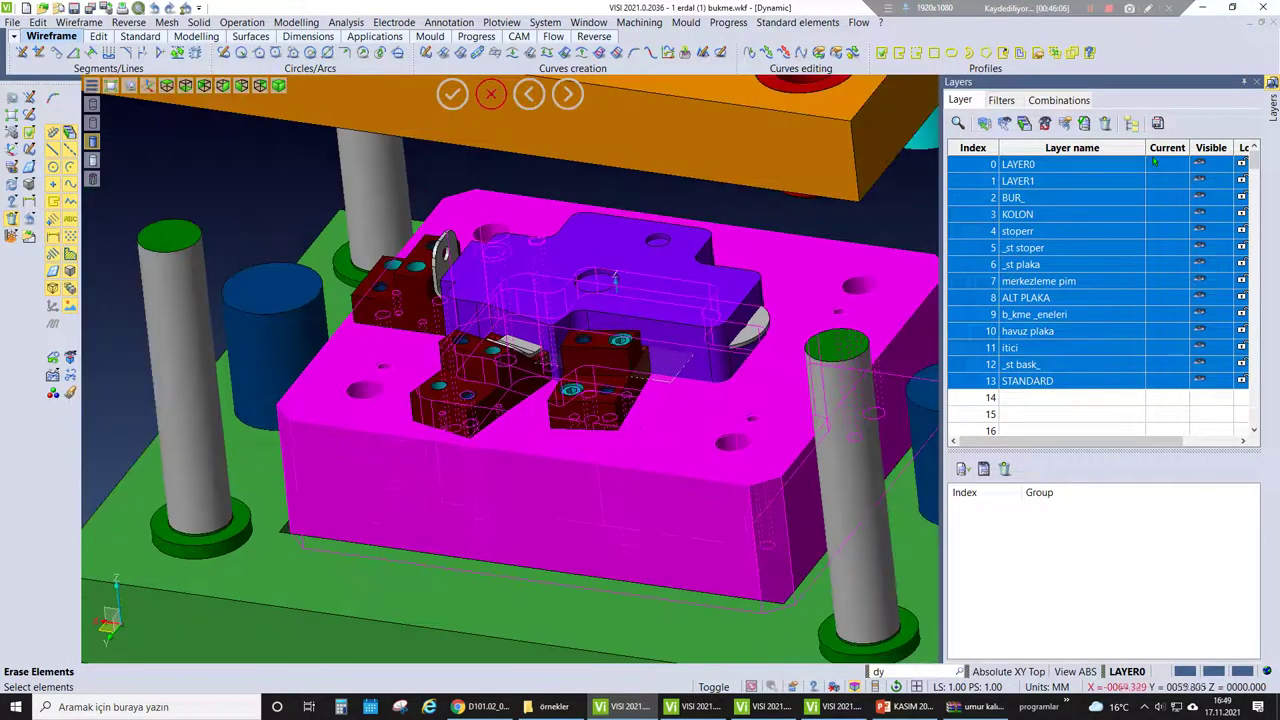
scroll(614, 280, up, 3)
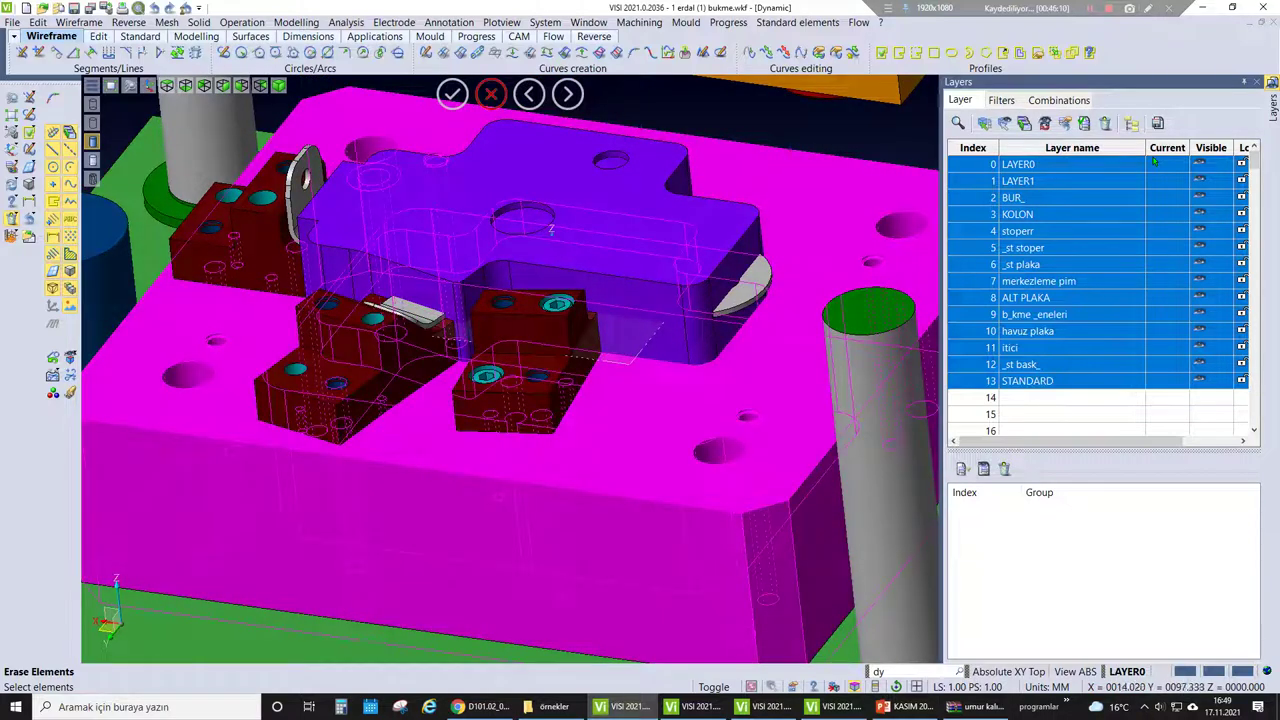
middle_drag(550, 229, 565, 229)
scroll(564, 228, down, 3)
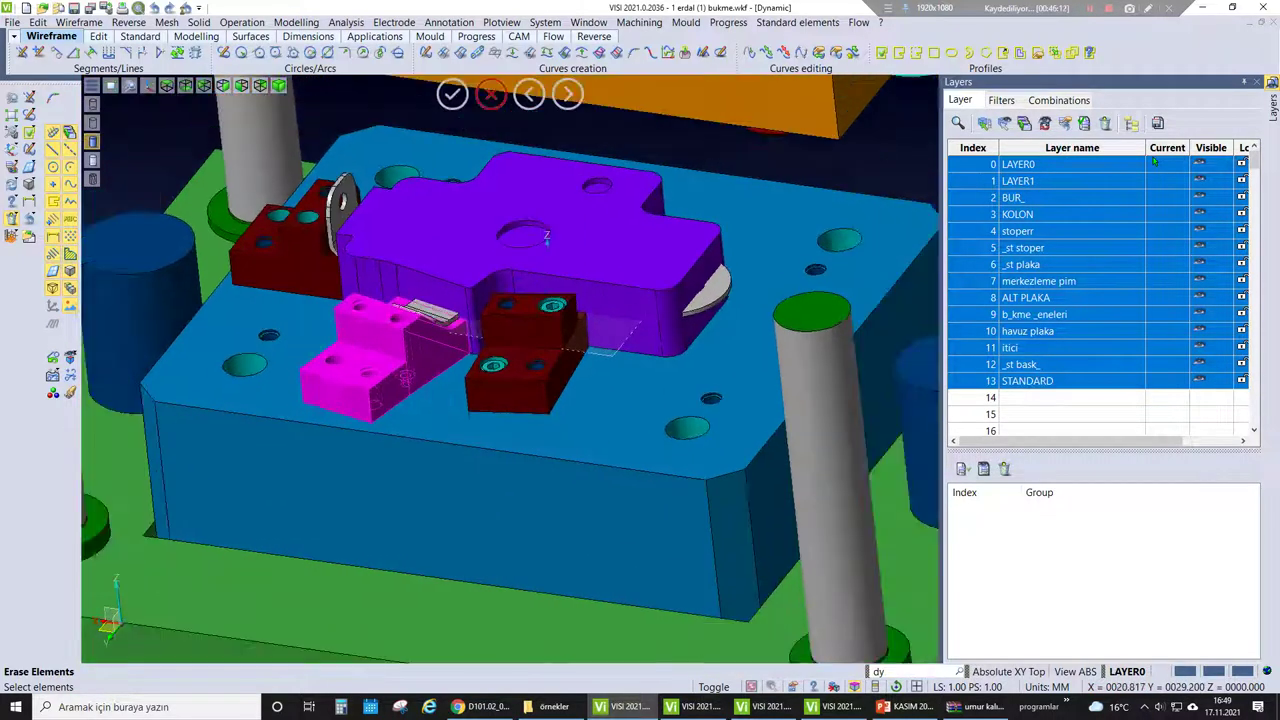
scroll(517, 245, down, 2)
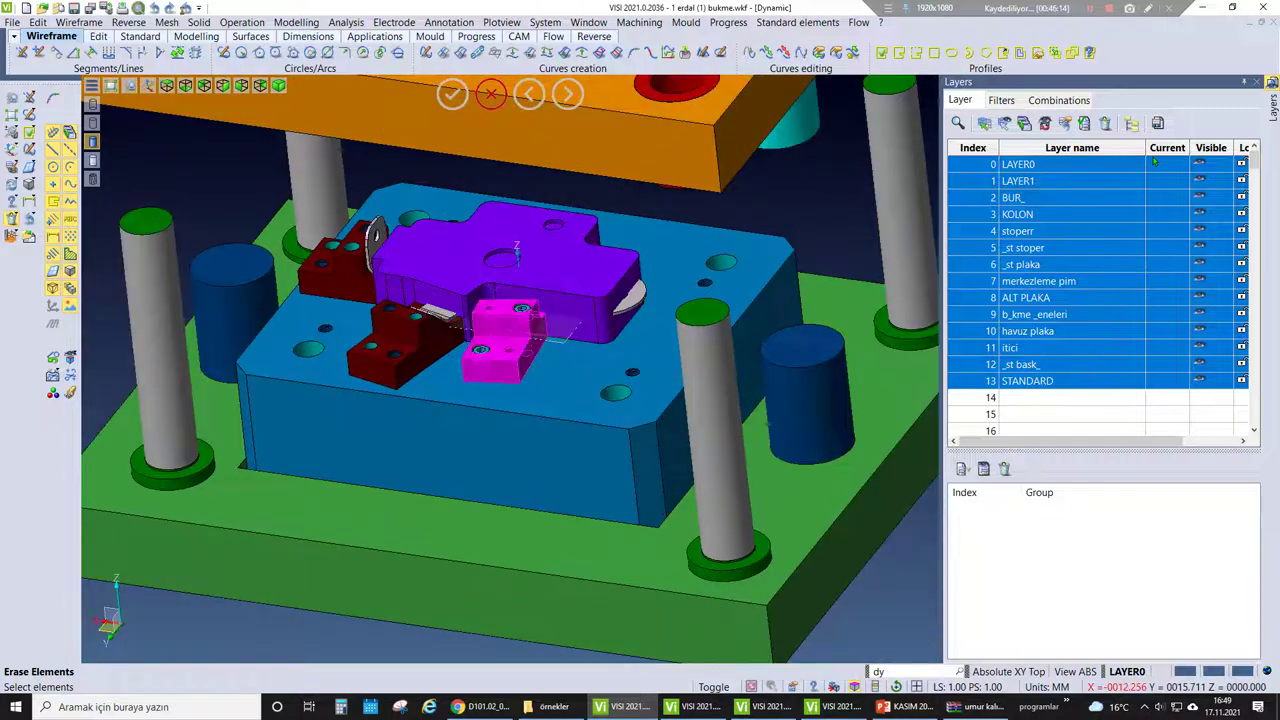
scroll(517, 245, down, 2)
scroll(455, 278, up, 5)
scroll(455, 278, down, 6)
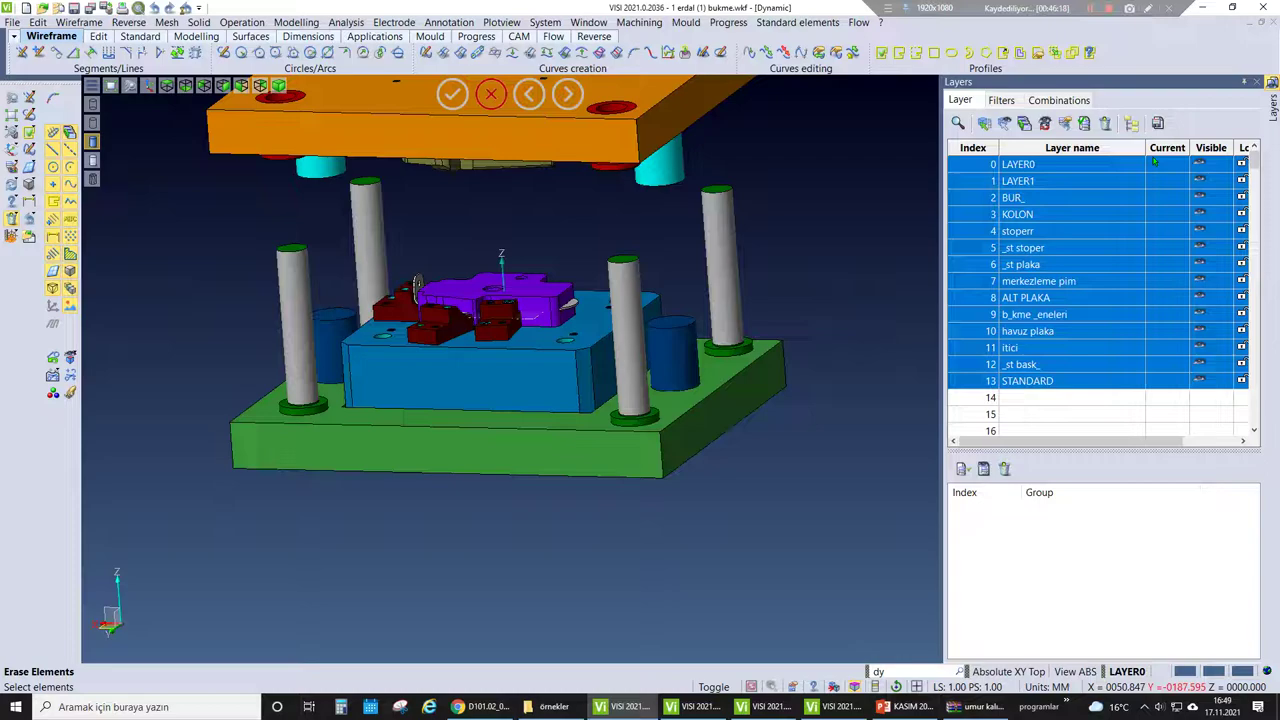
- Erase the punch under the orange upper plate to expose its mounting holes, and undo the erasure
middle_drag(417, 285, 366, 458)
scroll(385, 258, down, 4)
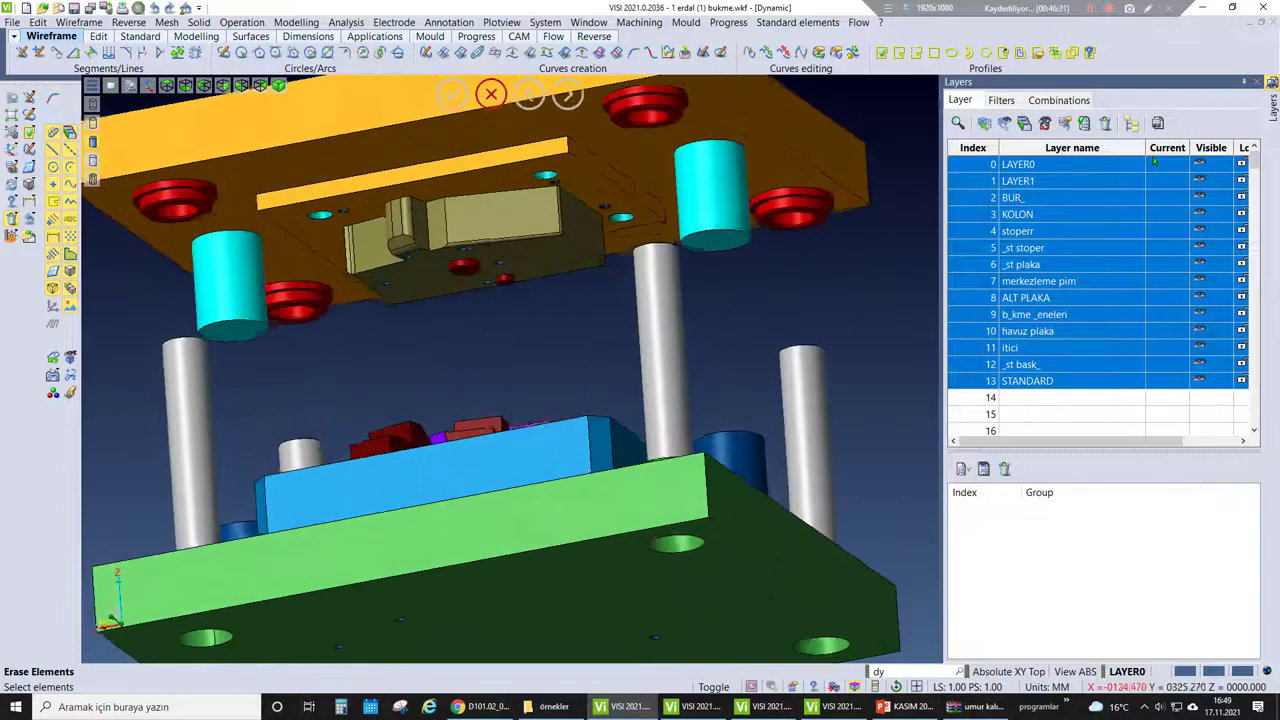
scroll(385, 258, up, 6)
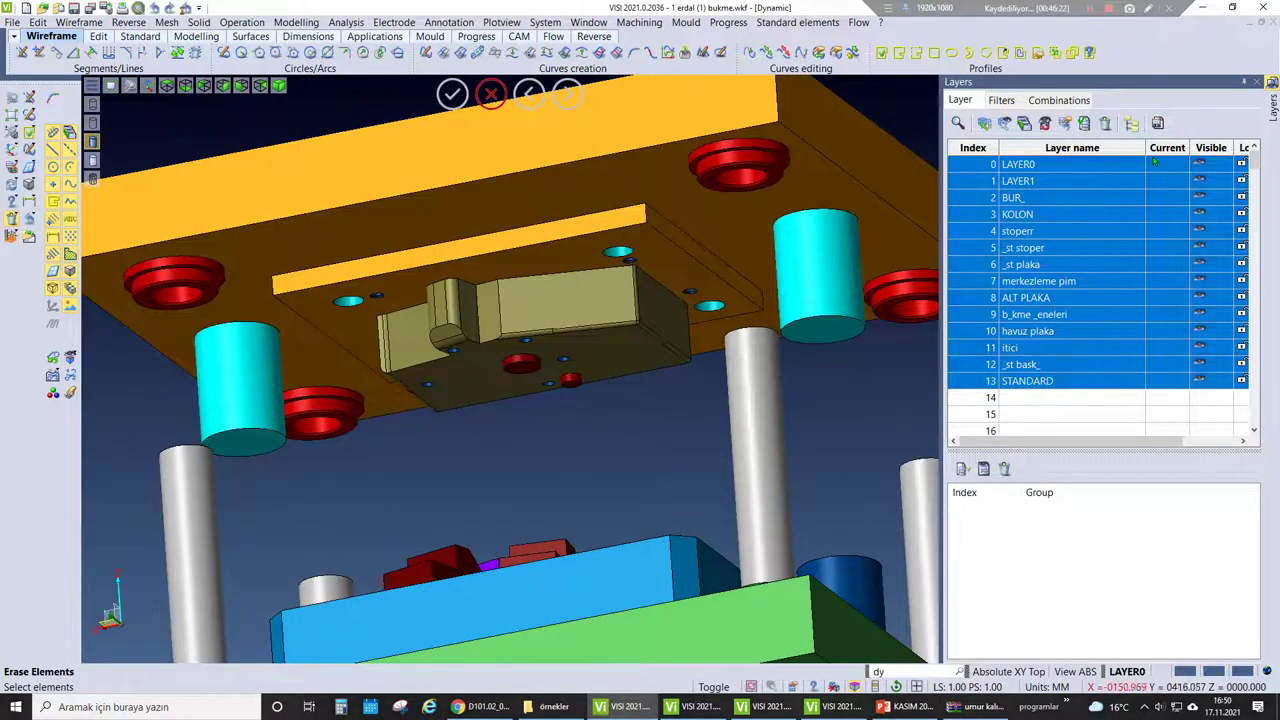
click(406, 363)
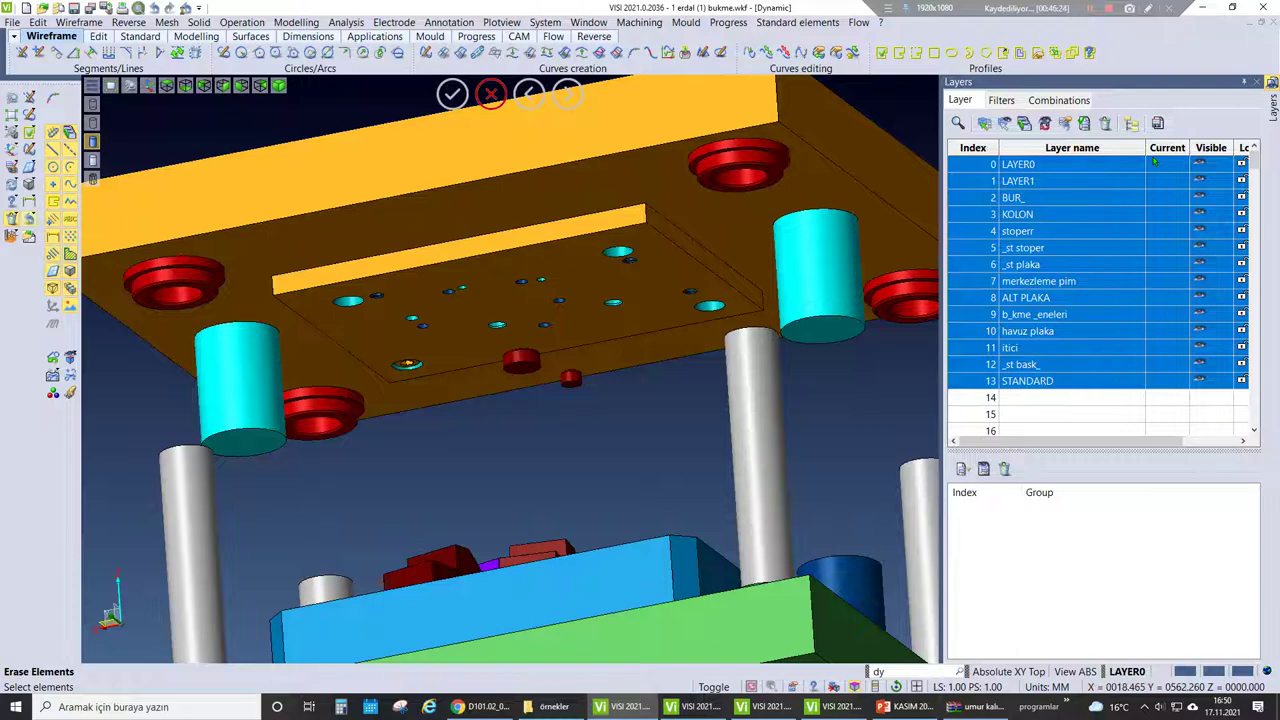
key(ctrl+z)
- Examine the punch, stoppers and lower plate of the example die from below
mouse_move(406, 363)
middle_down()
mouse_move(470, 240)
mouse_move(490, 232)
mouse_move(520, 300)
middle_up()
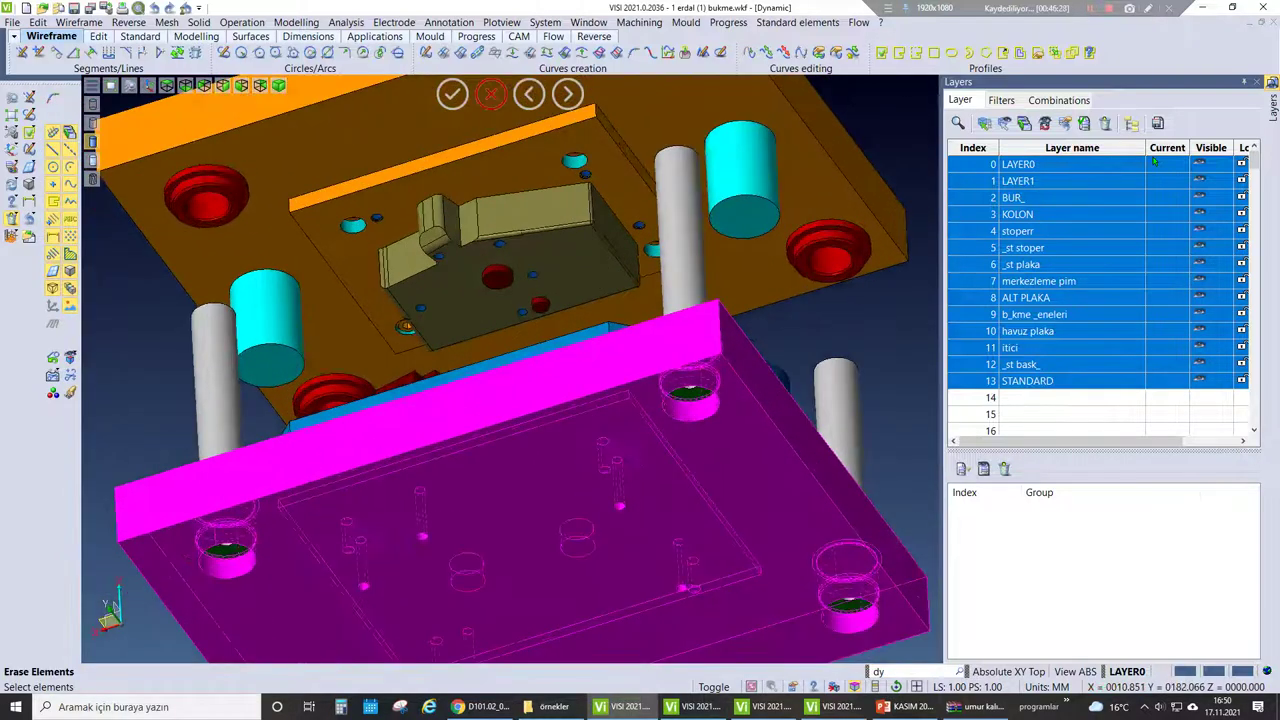
scroll(512, 358, down, 3)
mouse_move(512, 358)
middle_down()
mouse_move(512, 330)
mouse_move(512, 358)
middle_up()
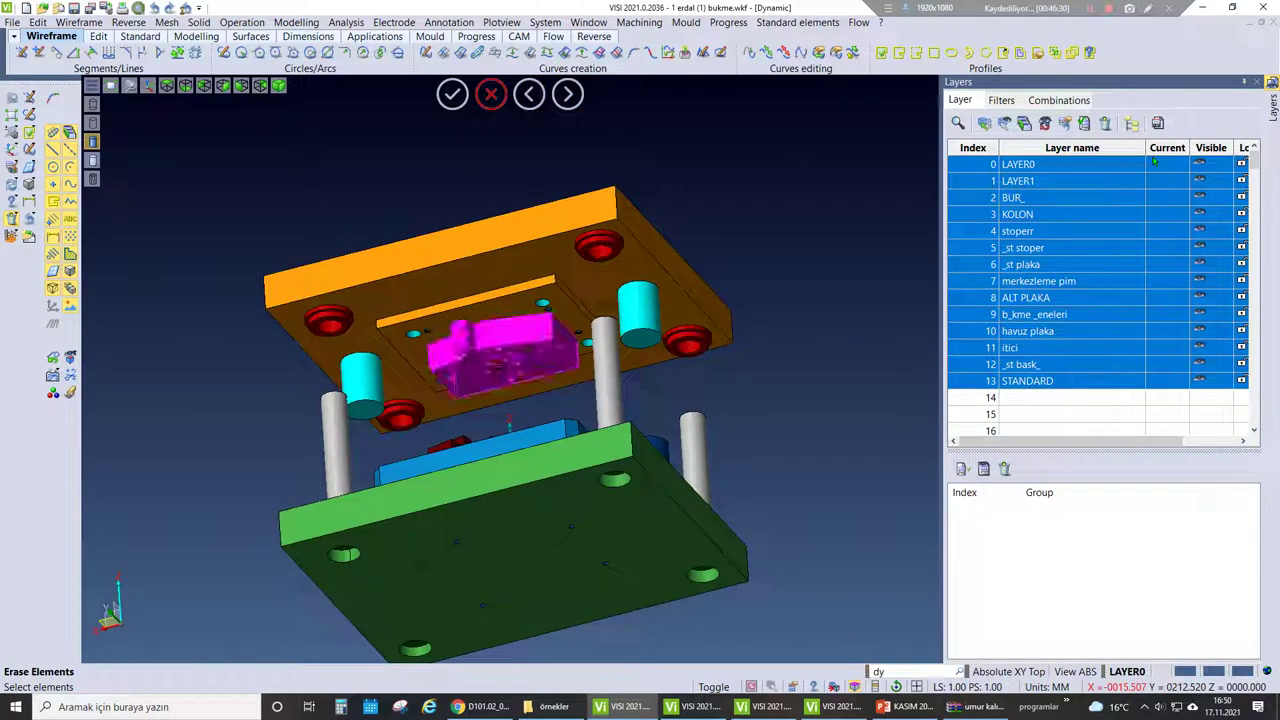
middle_drag(446, 384, 438, 462)
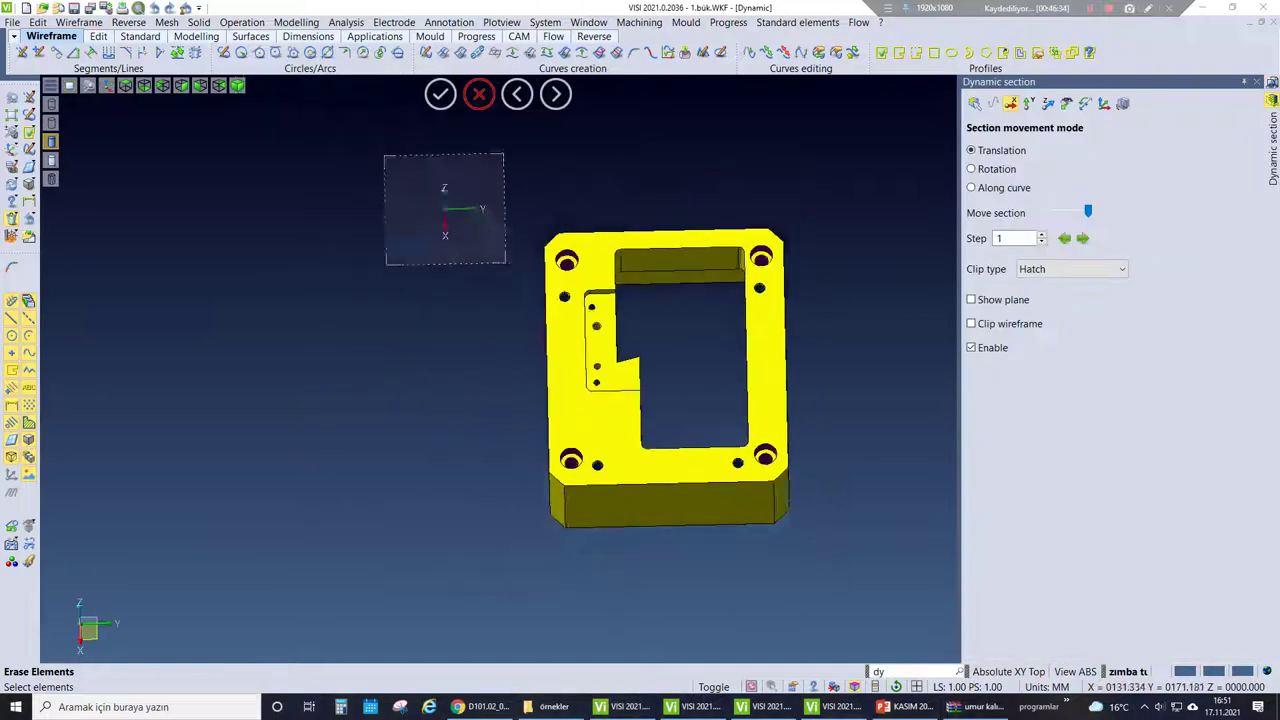
- Examine the yellow plate of the 1.buk.WKF die from above and below, including its jaw pocket and stepped central opening
scroll(640, 380, up, 2)
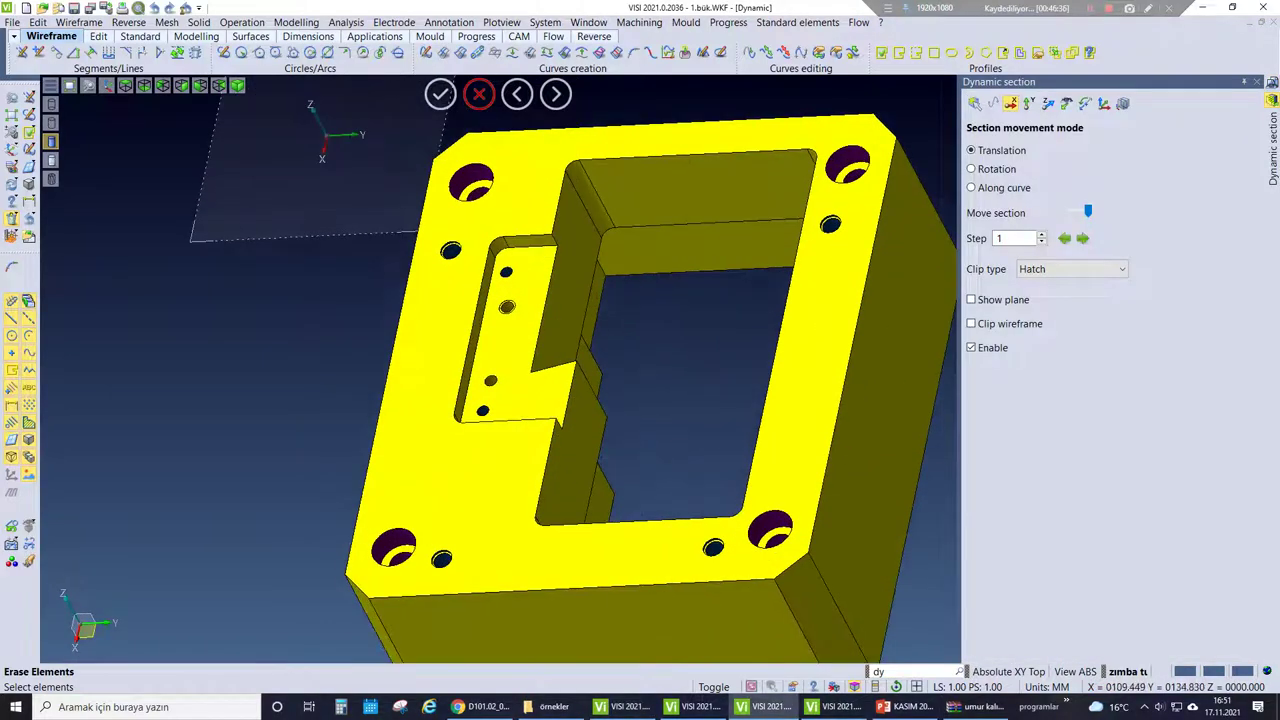
scroll(640, 380, down, 1)
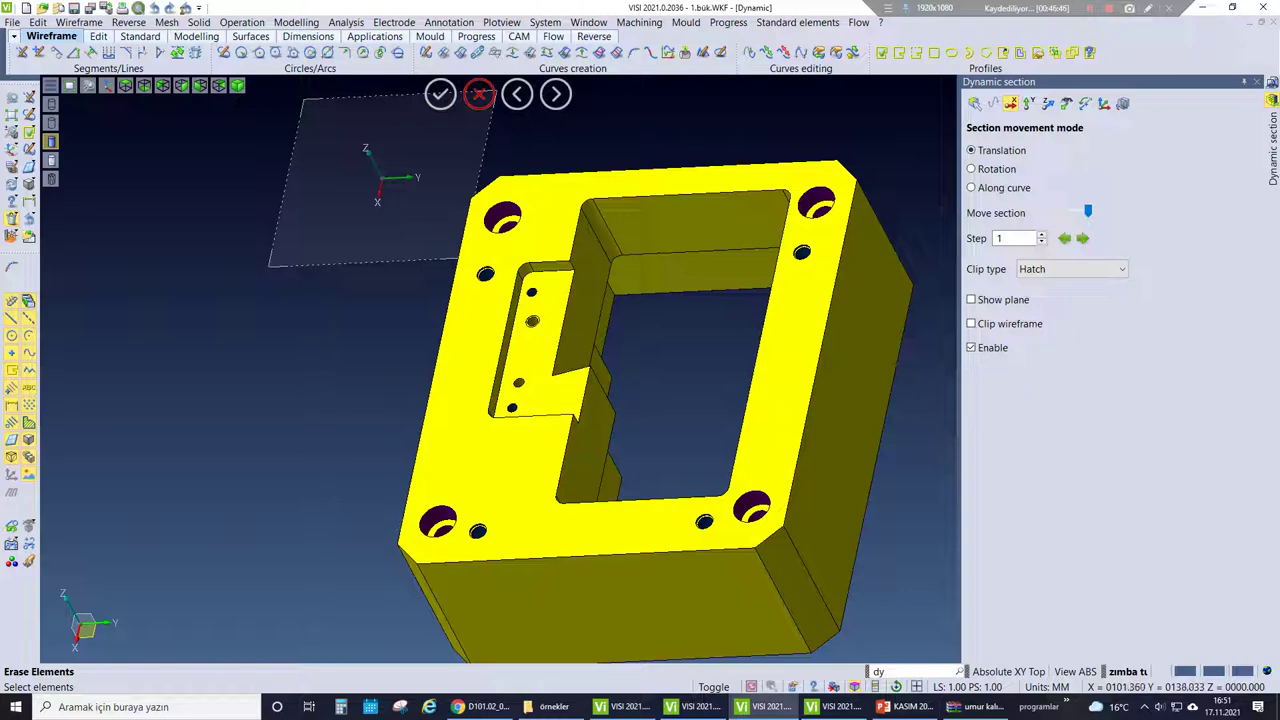
middle_drag(650, 400, 605, 410)
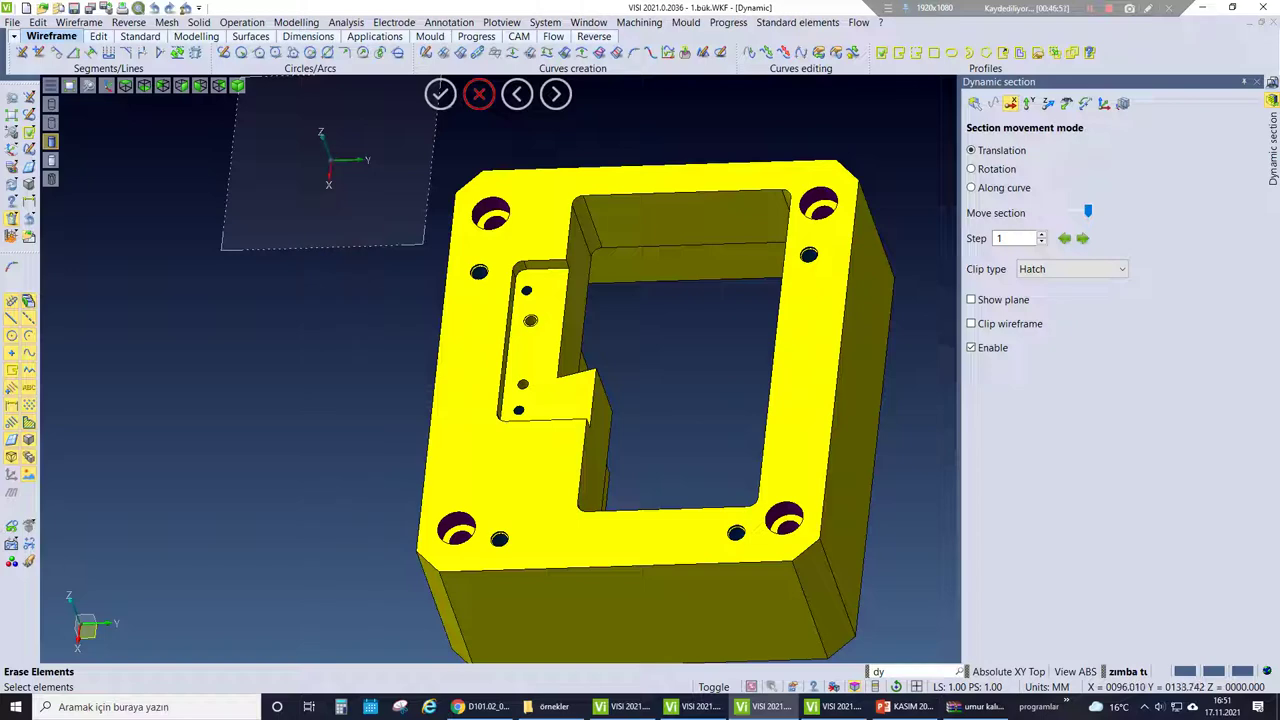
middle_drag(650, 400, 690, 460)
scroll(690, 460, up, 5)
scroll(650, 370, down, 5)
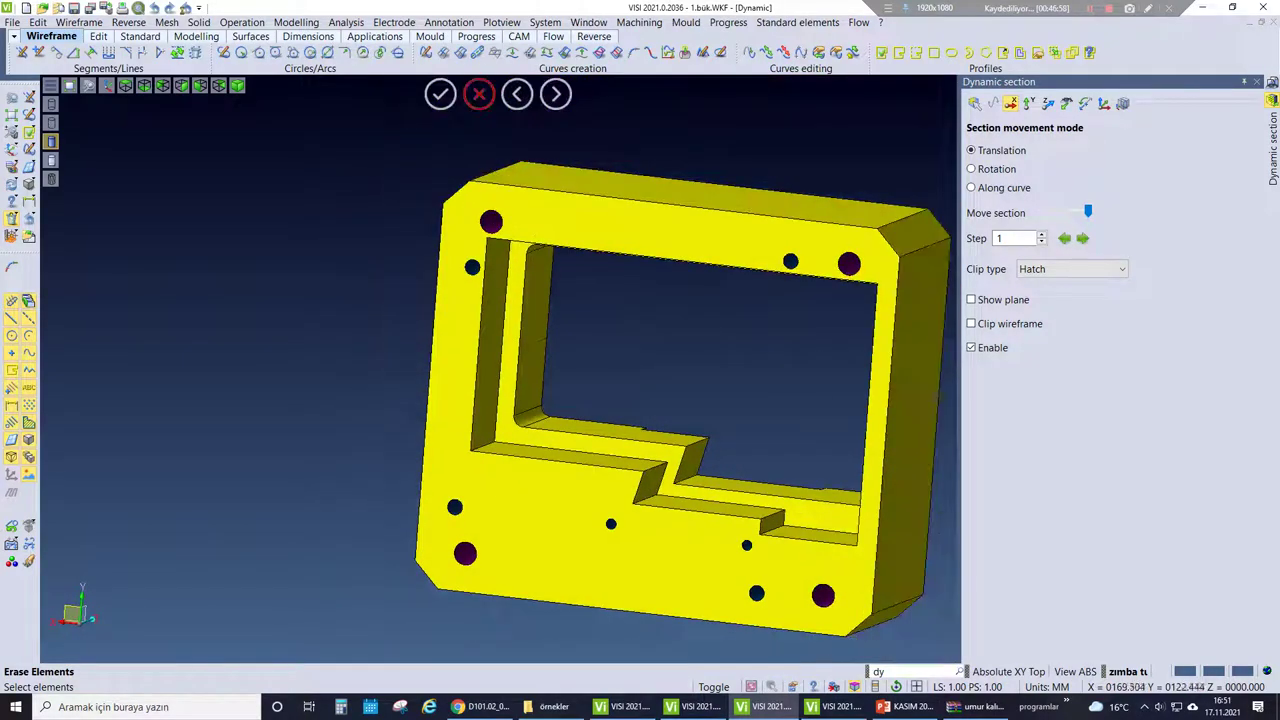
middle_drag(650, 370, 690, 450)
scroll(690, 450, down, 3)
scroll(620, 480, down, 2)
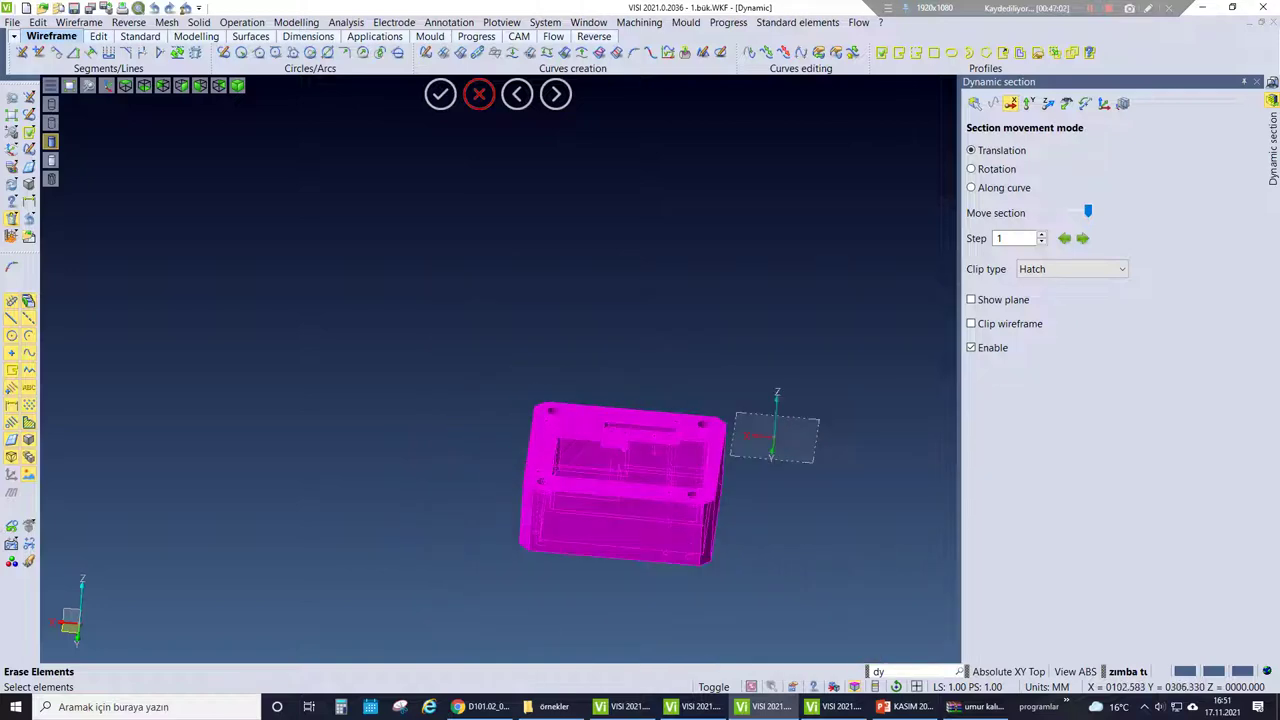
scroll(620, 480, up, 3)
scroll(580, 370, up, 3)
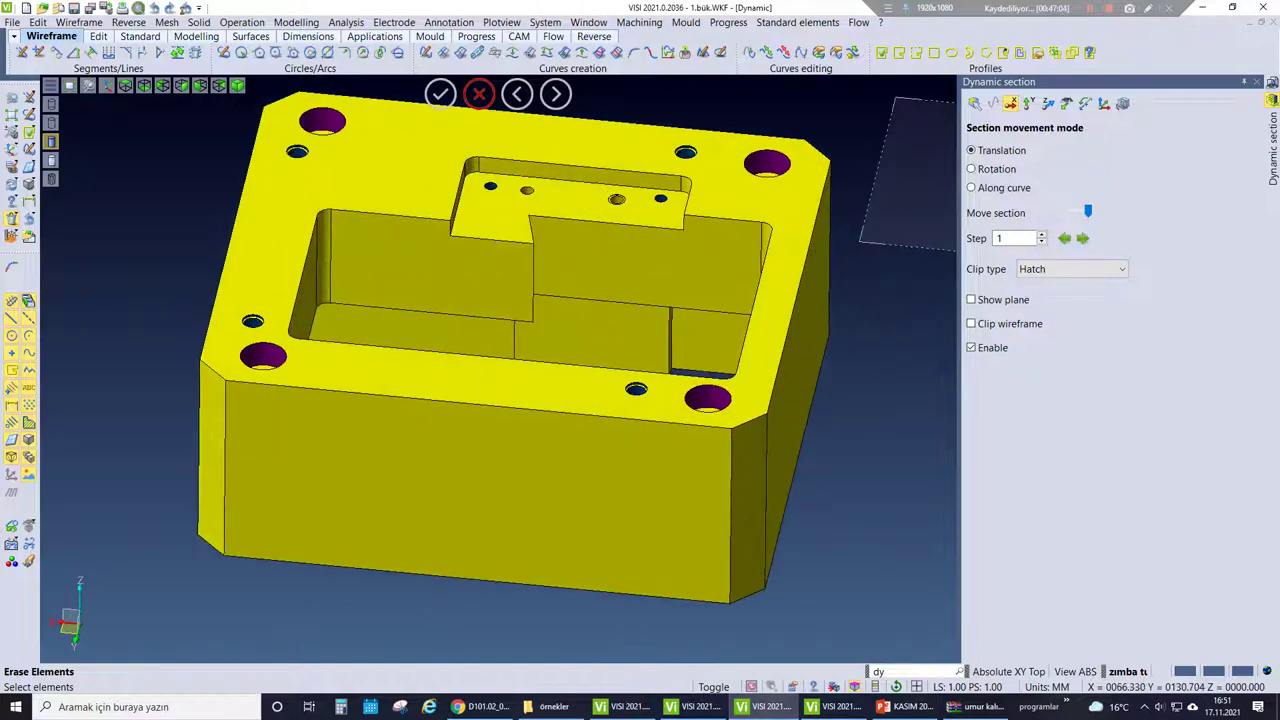
scroll(580, 370, down, 2)
middle_drag(580, 370, 560, 390)
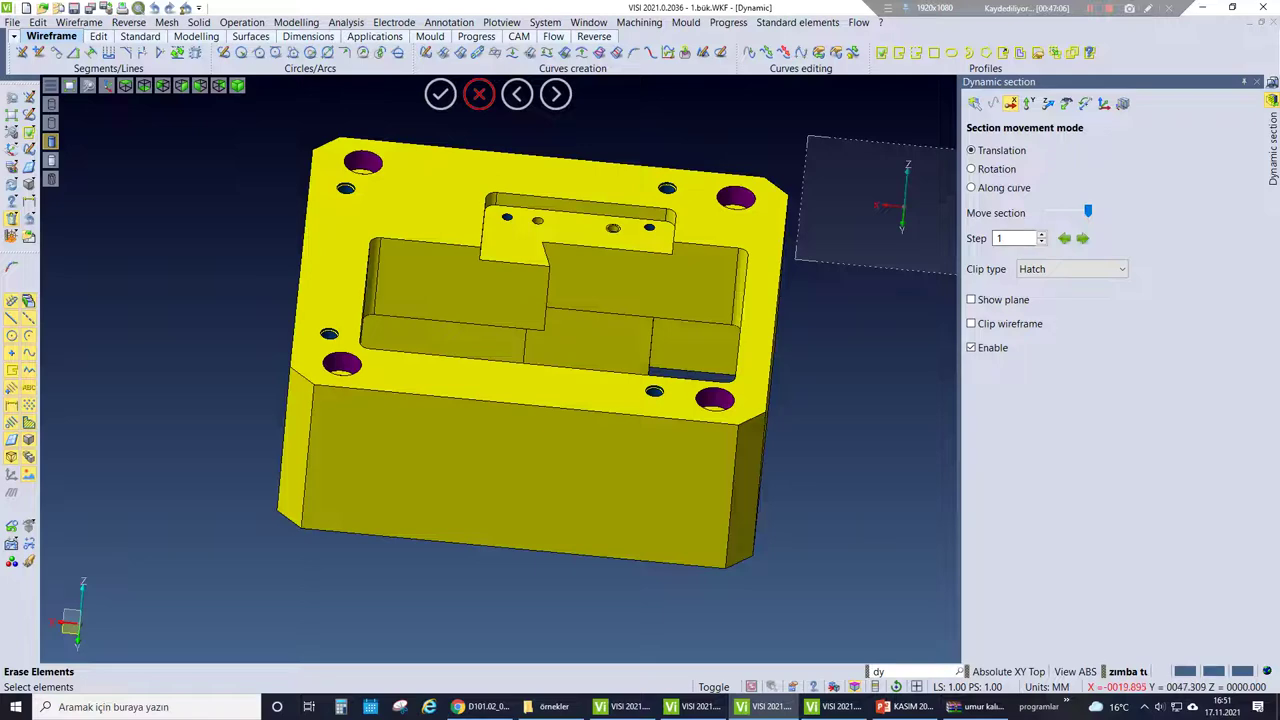
scroll(540, 350, down, 1)
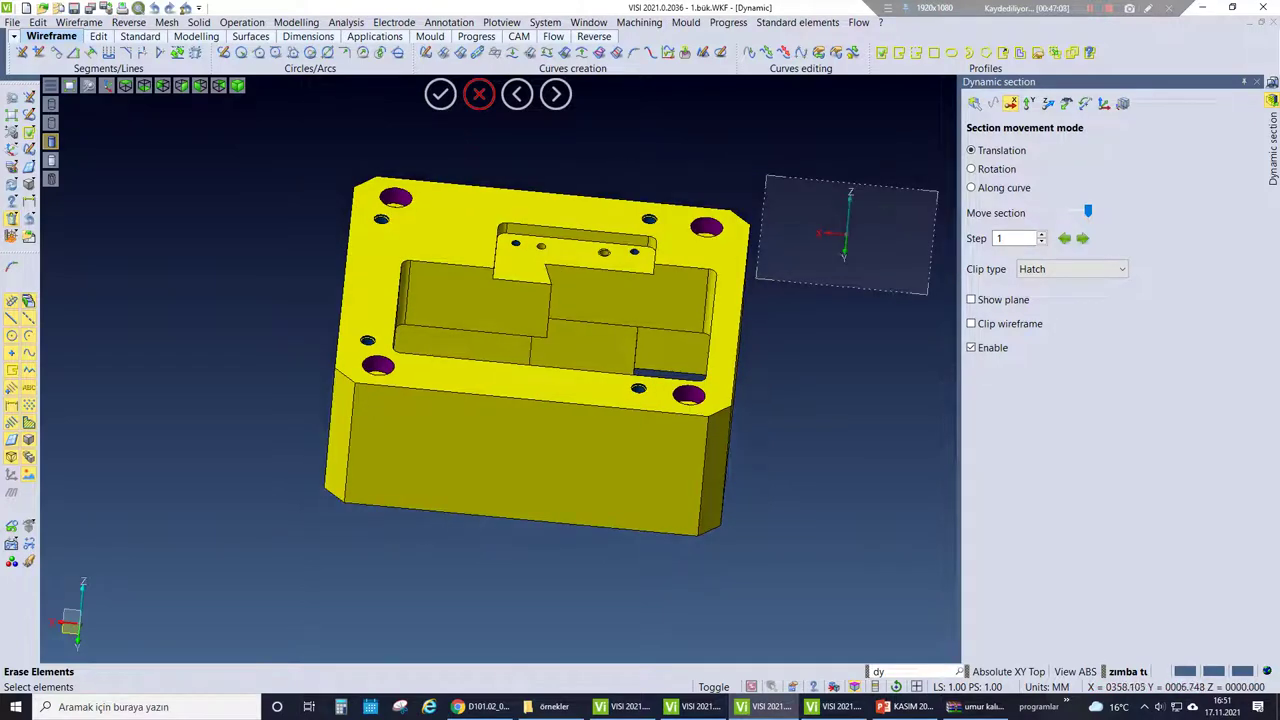
- Switch visibility to the rest of the 1.buk.WKF die and examine how the bent part sits on the red block against the cyan jaws
click(51, 178)
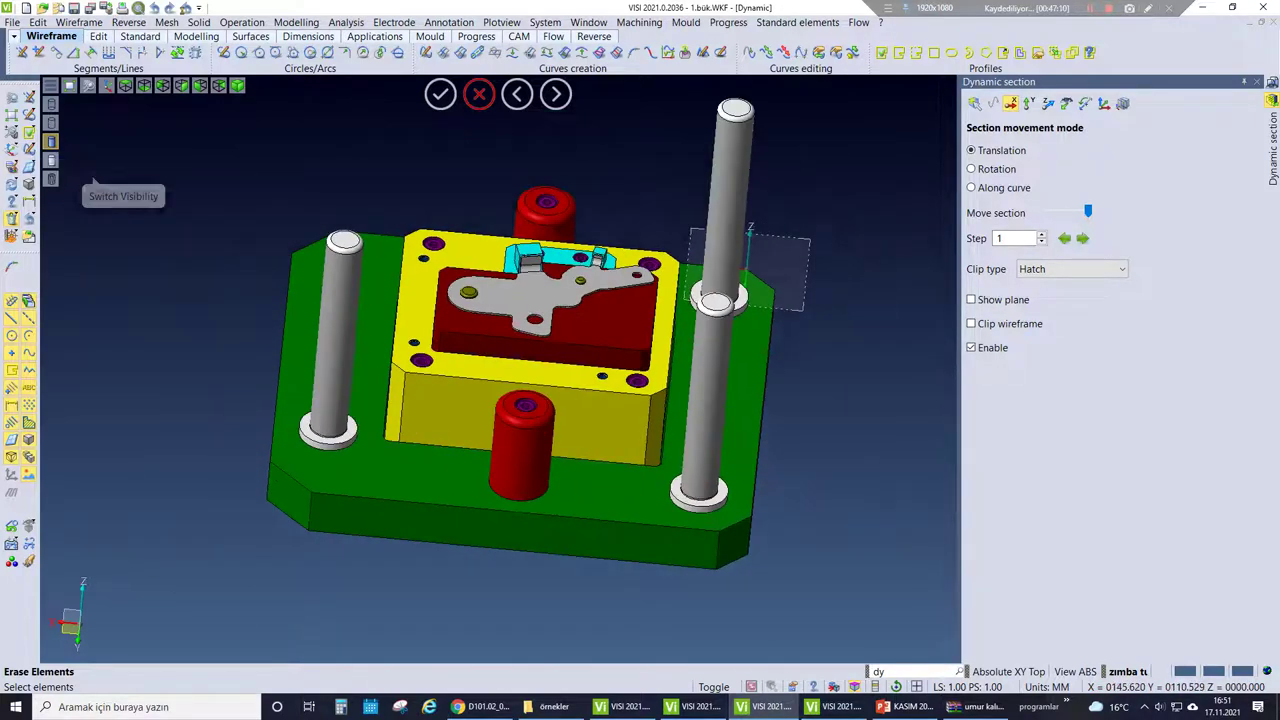
middle_drag(500, 420, 515, 345)
scroll(415, 290, up, 3)
scroll(415, 290, down, 2)
scroll(415, 290, up, 2)
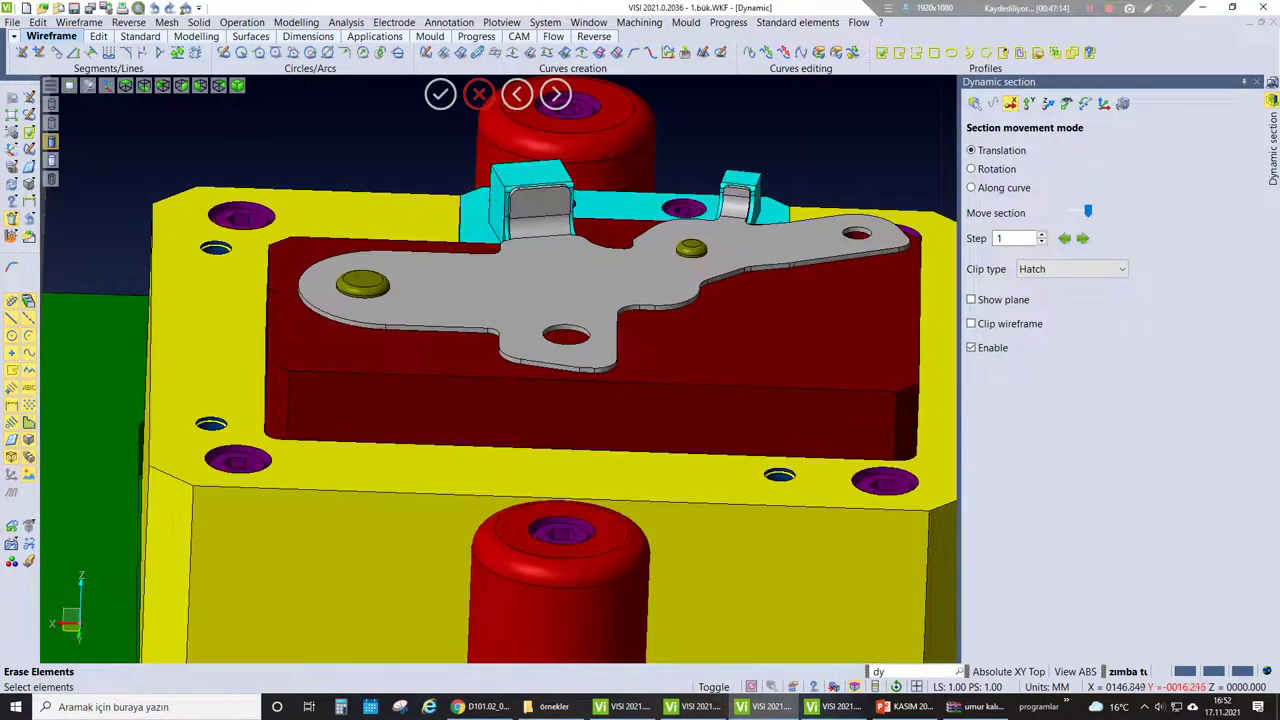
scroll(480, 300, down, 3)
scroll(480, 300, up, 5)
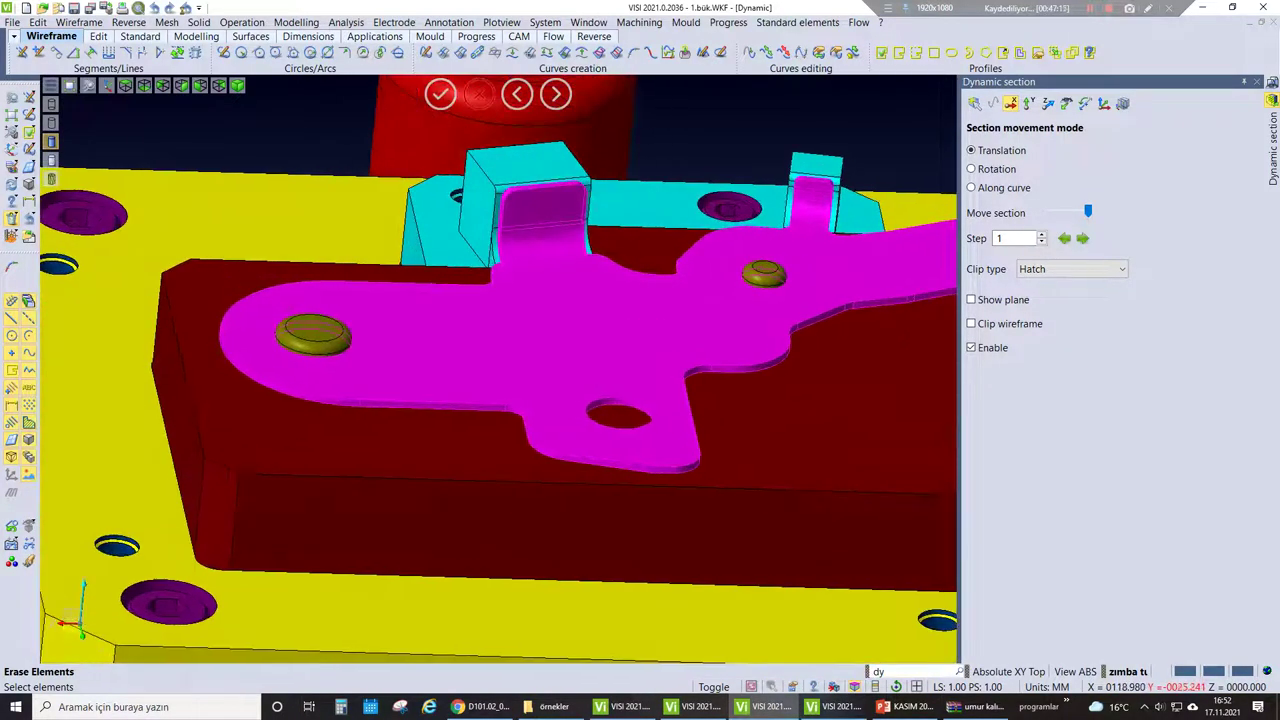
- Examine the lower die assembly with its guide pillars, red stoppers, yellow plate and green base plate
scroll(480, 300, down, 5)
scroll(480, 300, up, 3)
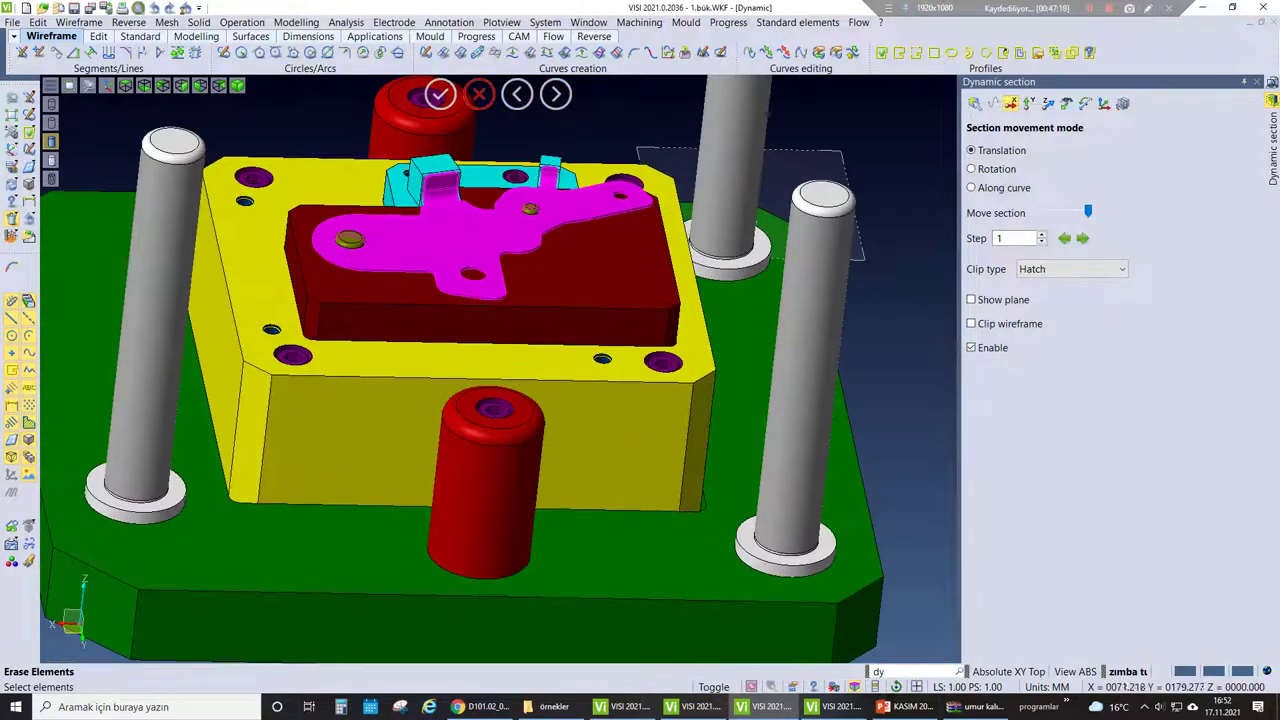
scroll(560, 300, down, 2)
scroll(560, 300, up, 3)
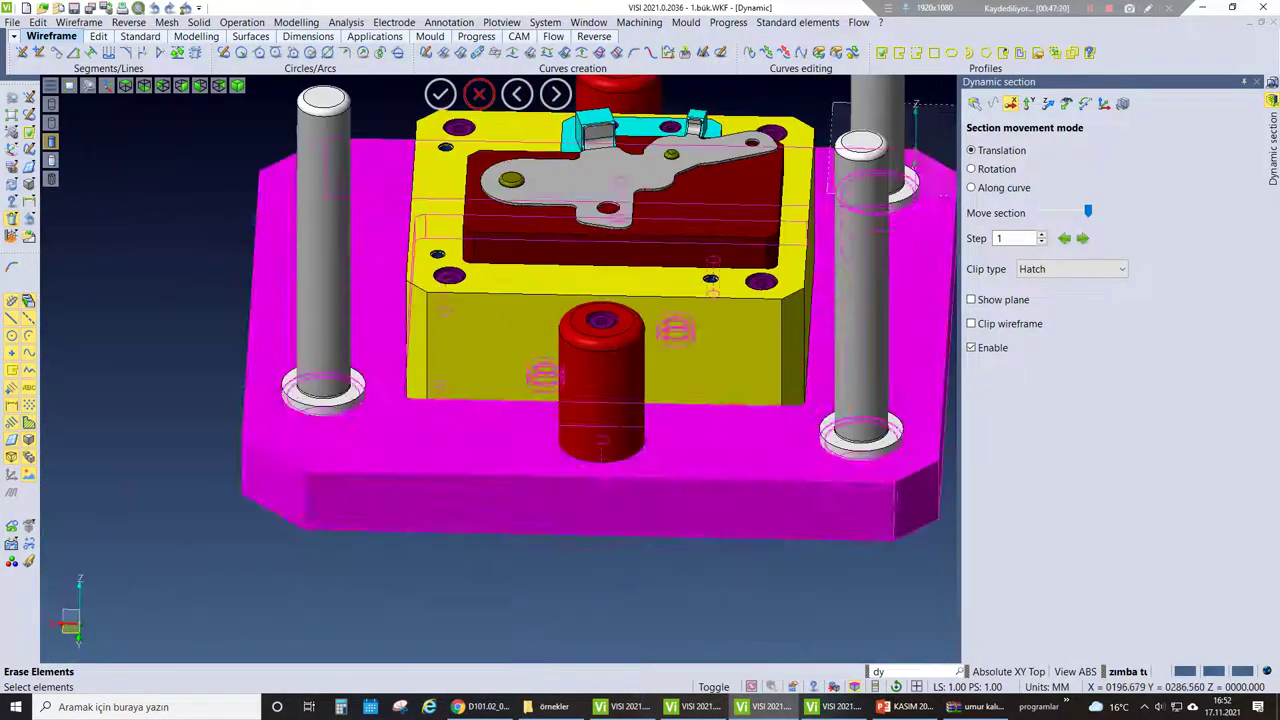
scroll(765, 118, down, 2)
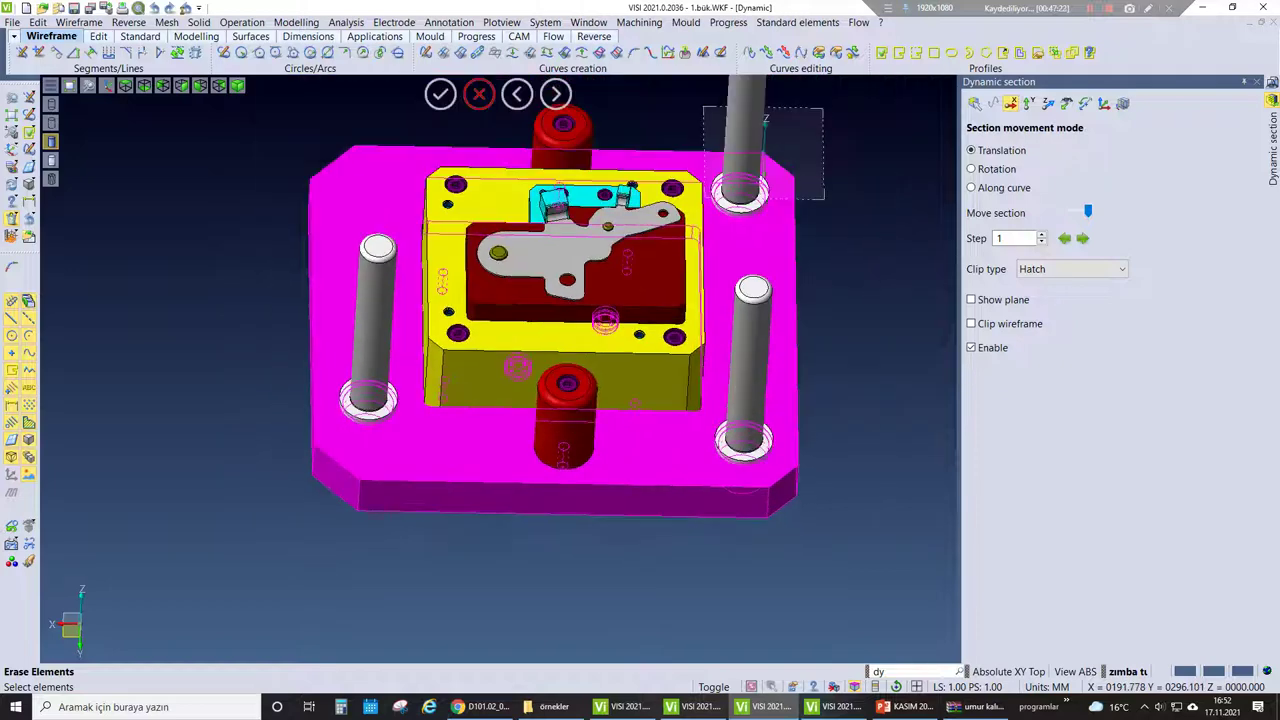
scroll(765, 118, down, 2)
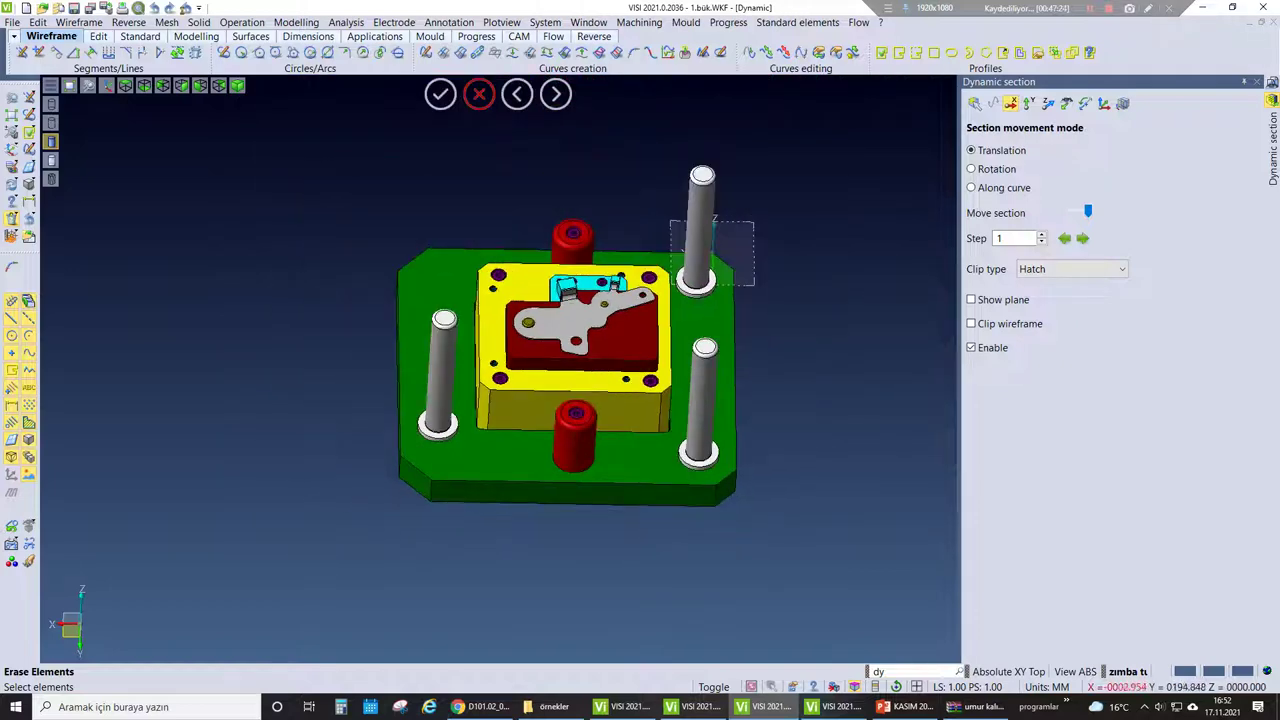
scroll(700, 440, up, 4)
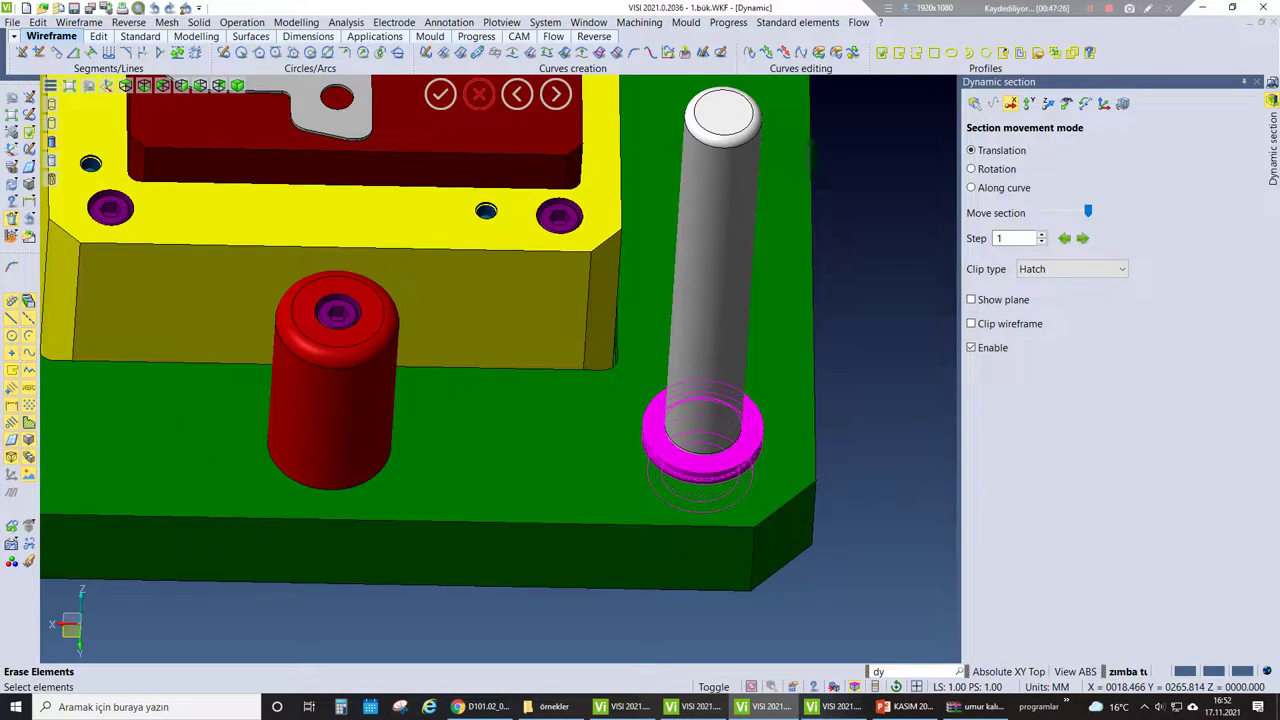
scroll(705, 300, down, 3)
scroll(705, 300, up, 3)
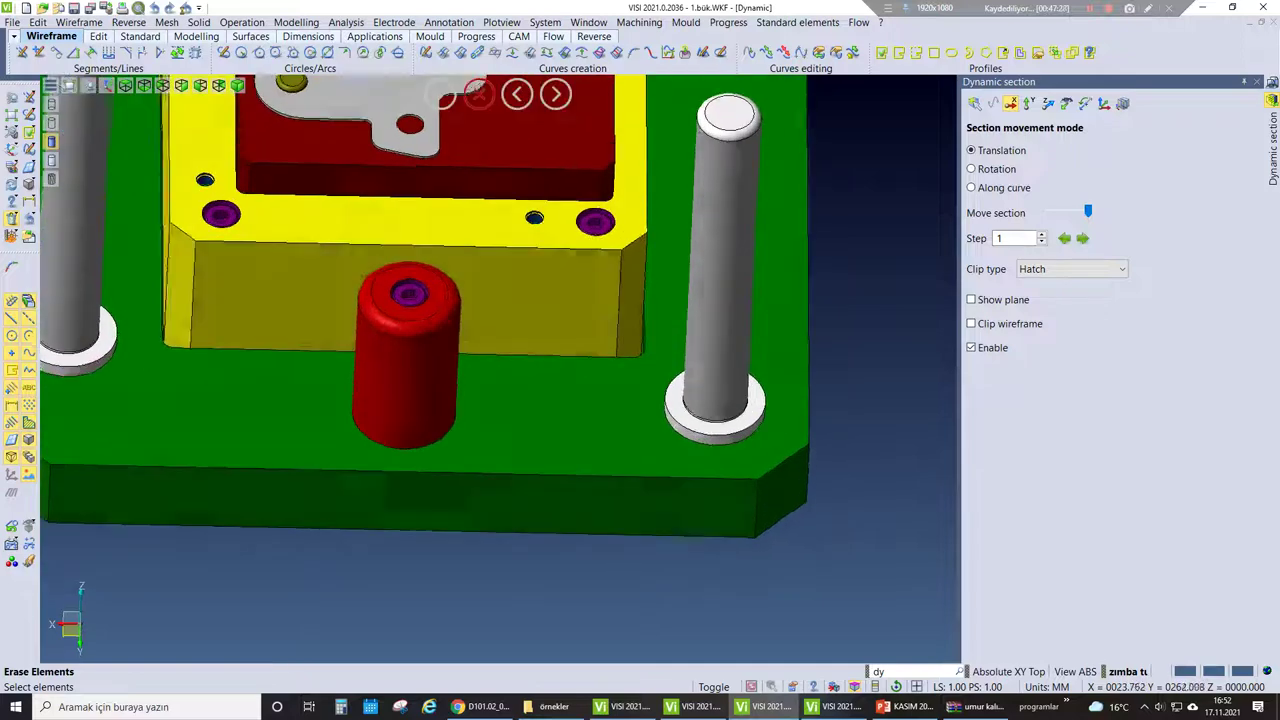
scroll(711, 380, down, 1)
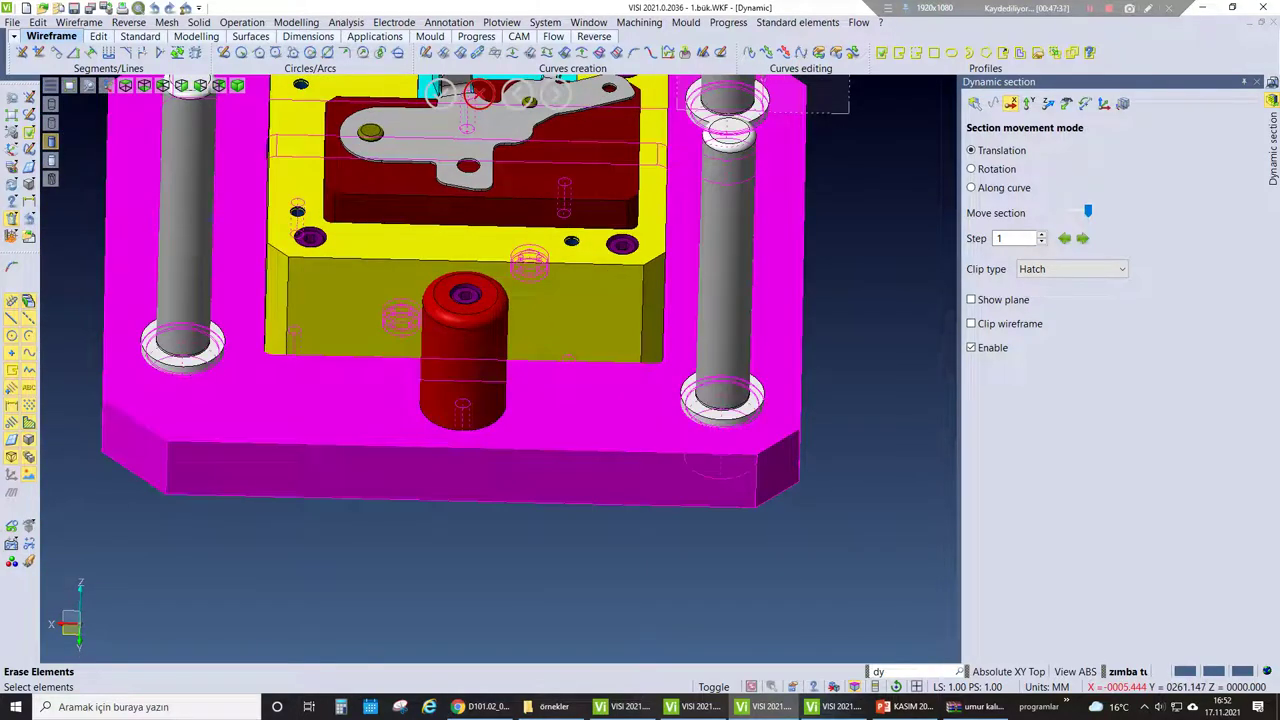
middle_drag(720, 462, 727, 402)
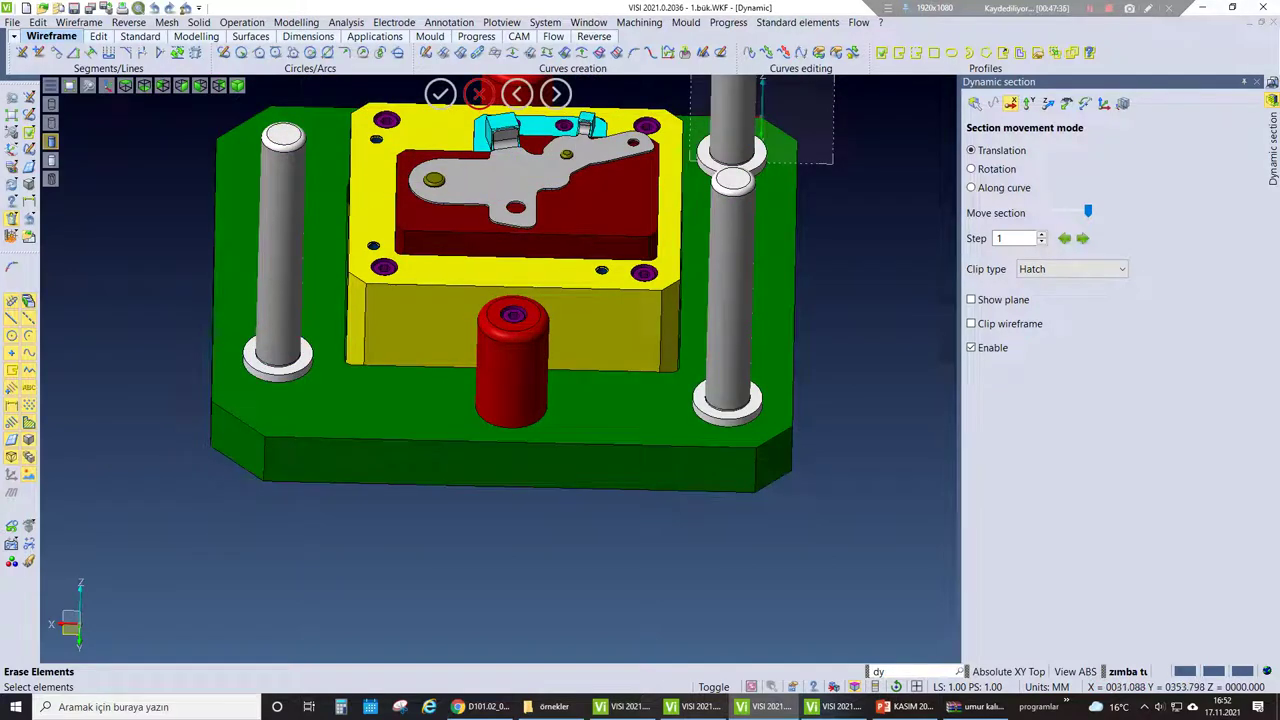
middle_drag(727, 402, 722, 370)
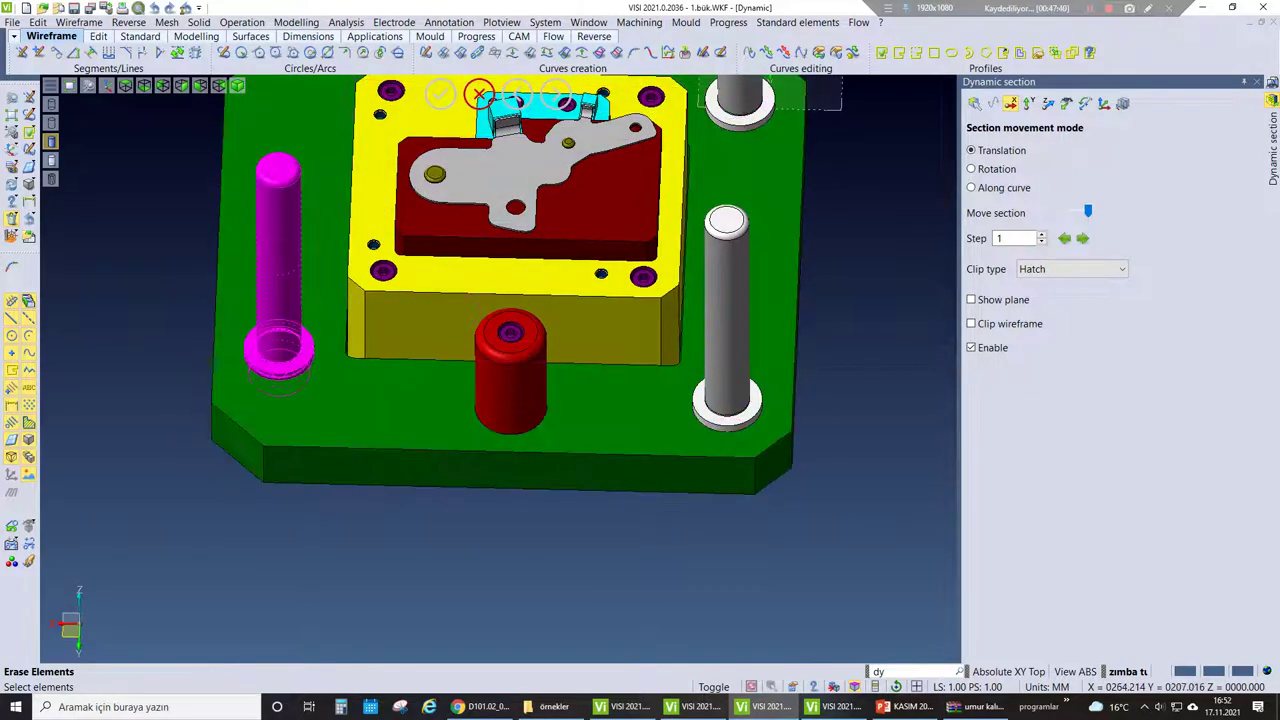
scroll(510, 300, down, 5)
scroll(510, 300, up, 5)
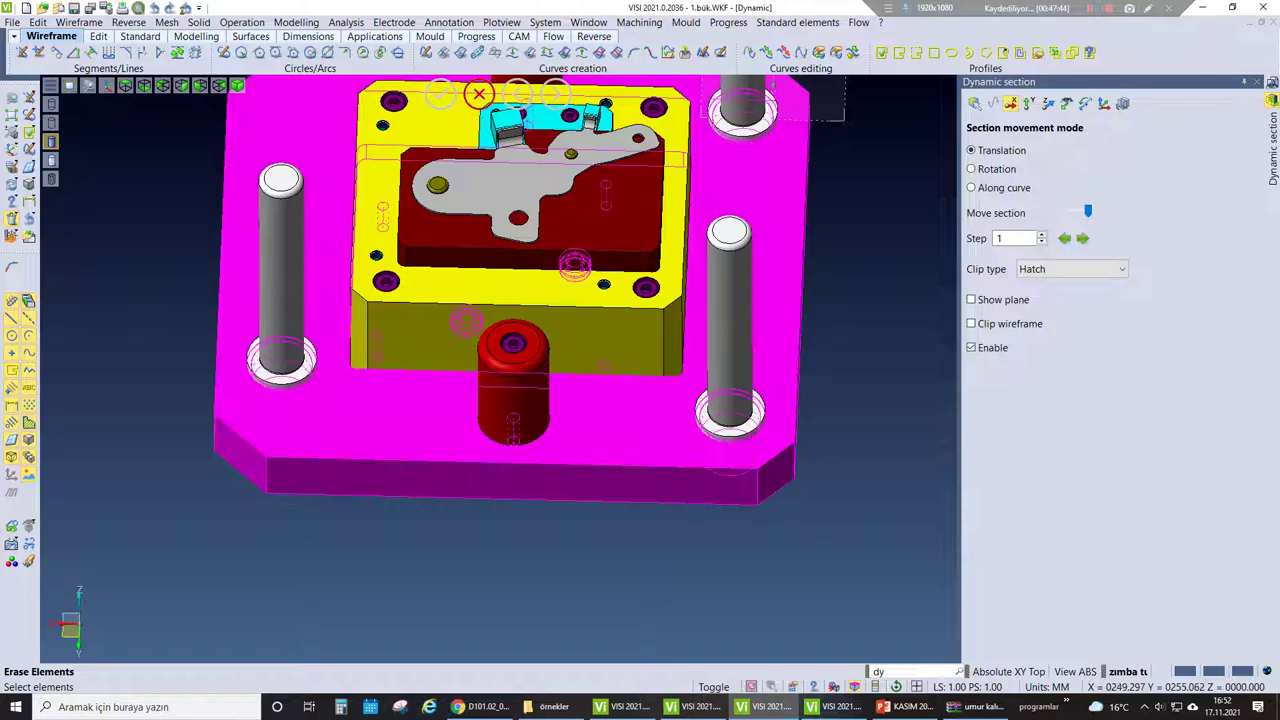
- Measure the vertical gap between the red block's flange and the yellow plate's shoulder in section, then restore the unsectioned view
scroll(500, 300, down, 3)
scroll(500, 300, up, 2)
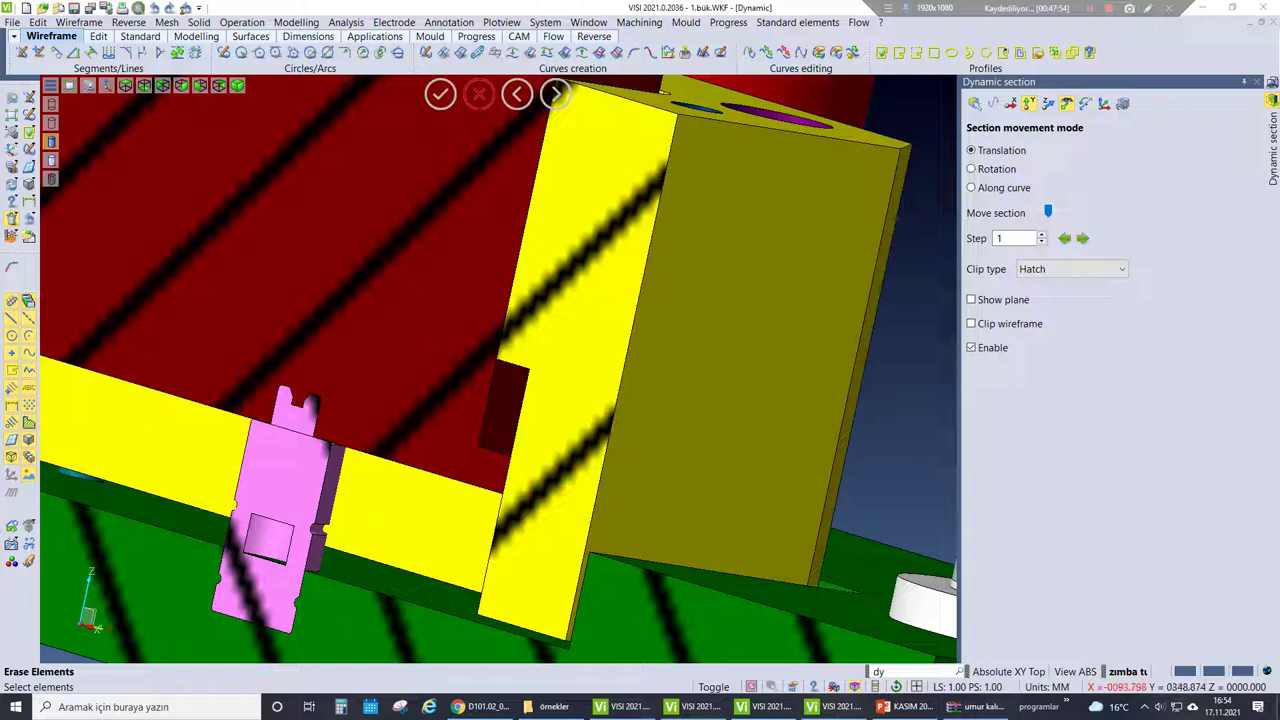
click(881, 22)
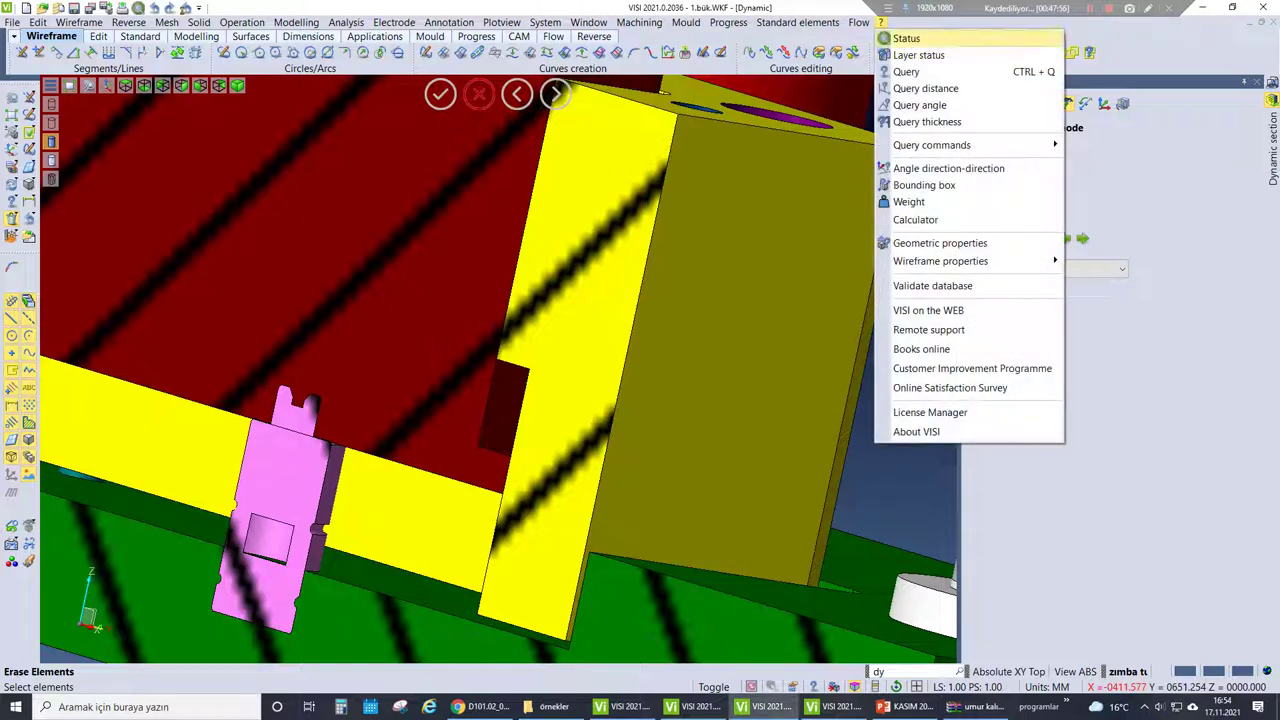
mouse_move(931, 145)
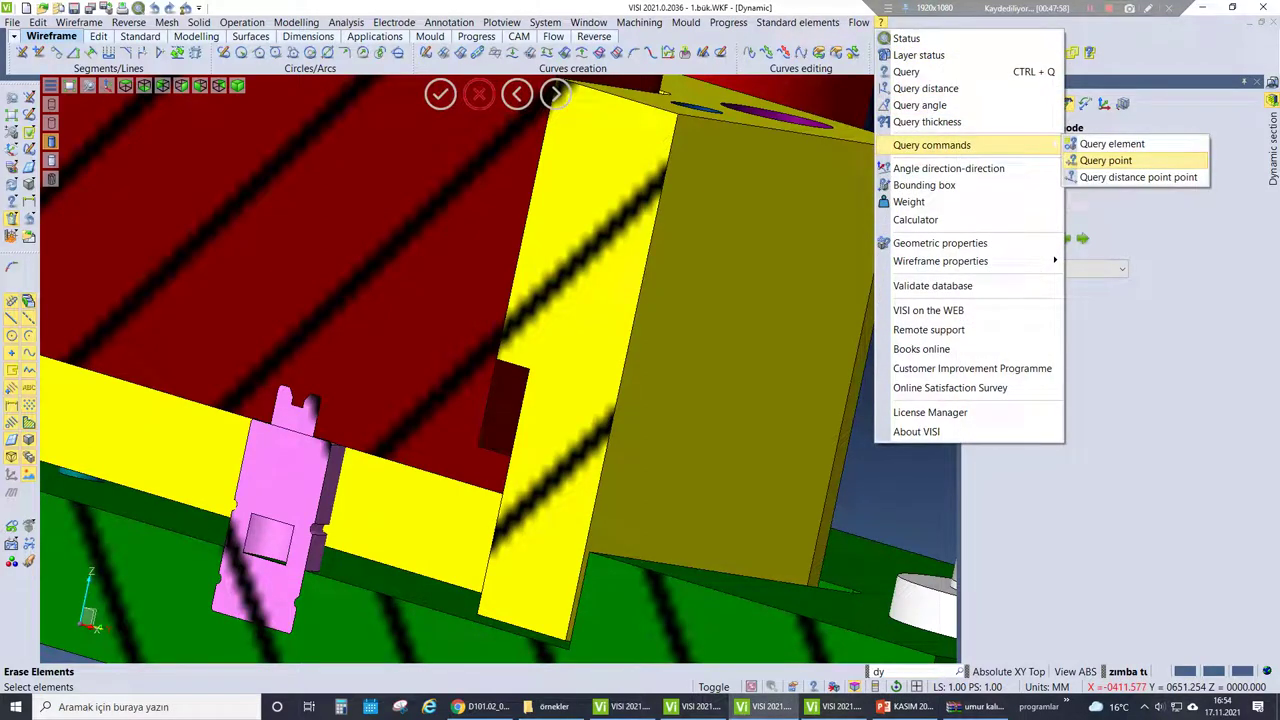
click(1138, 177)
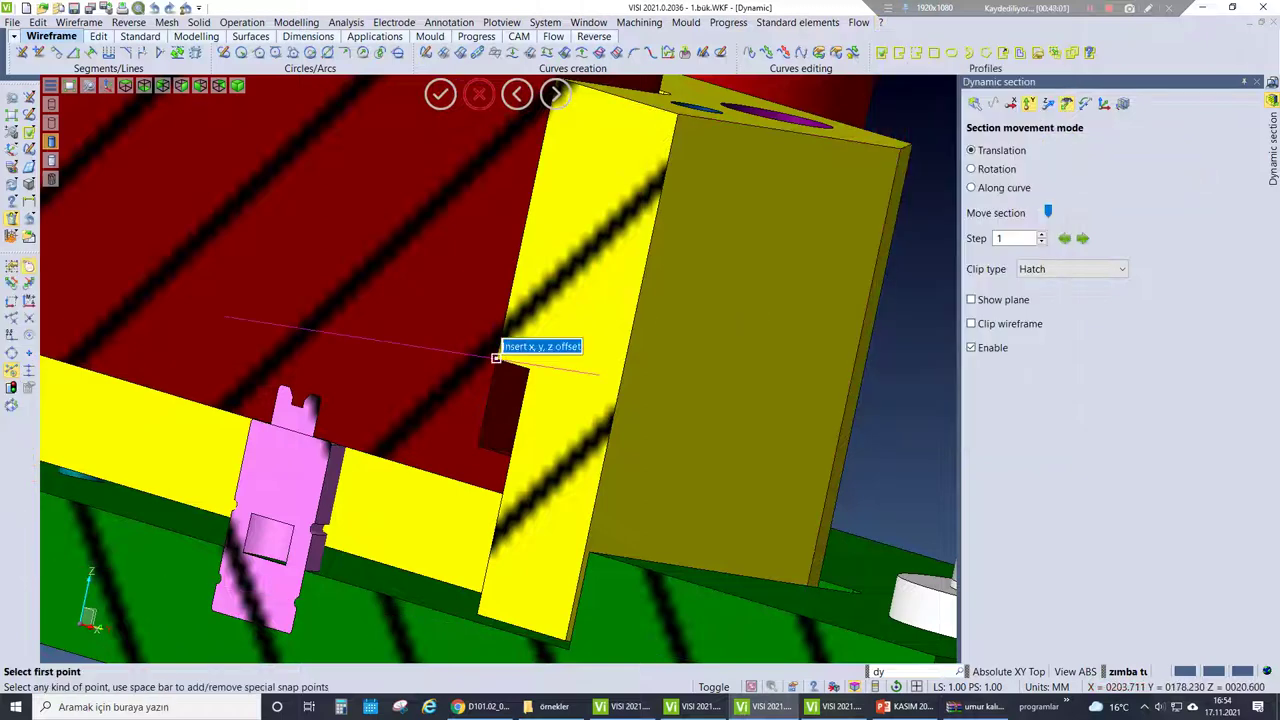
click(495, 357)
click(480, 443)
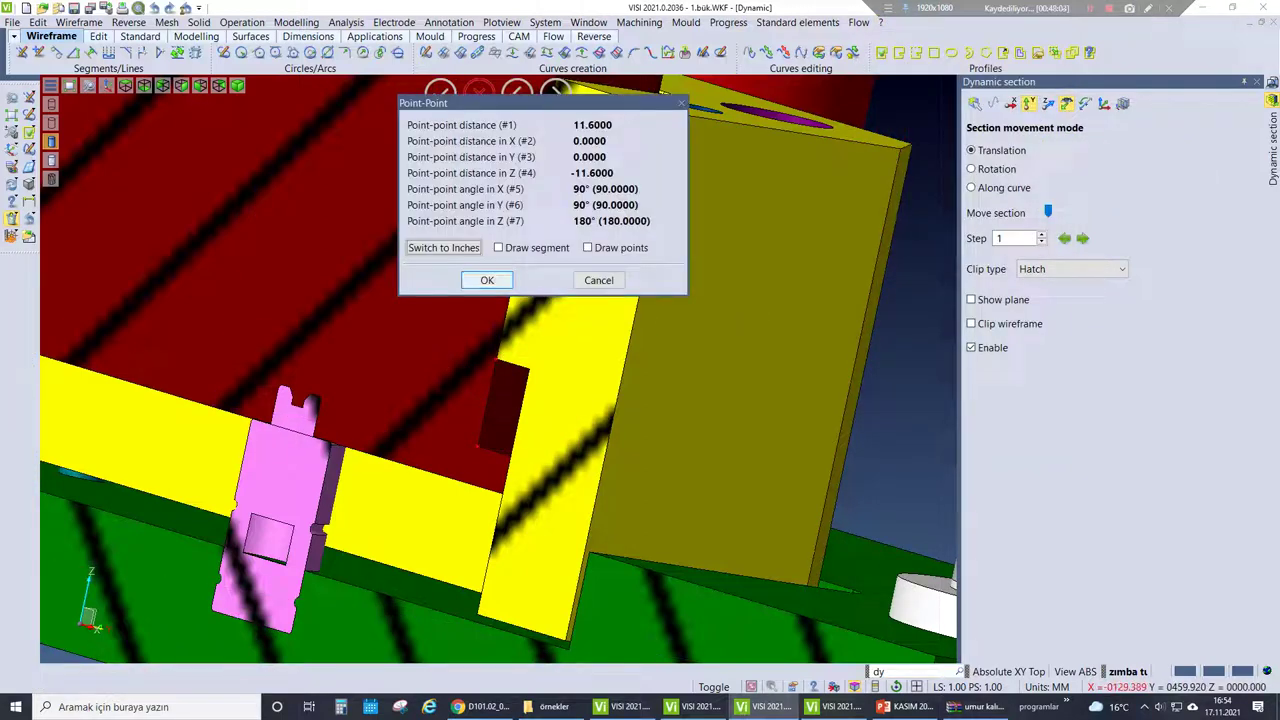
click(487, 280)
middle_drag(500, 350, 600, 290)
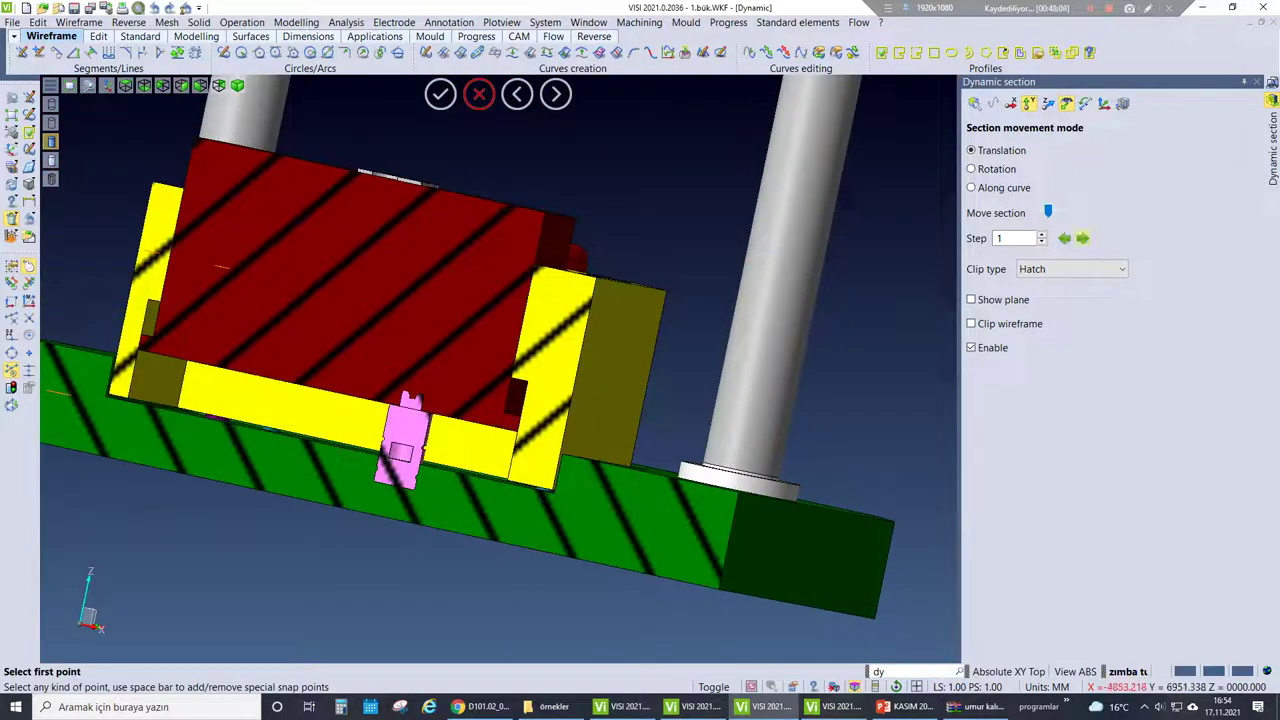
drag(1048, 212, 1088, 212)
middle_drag(500, 350, 480, 300)
click(37, 22)
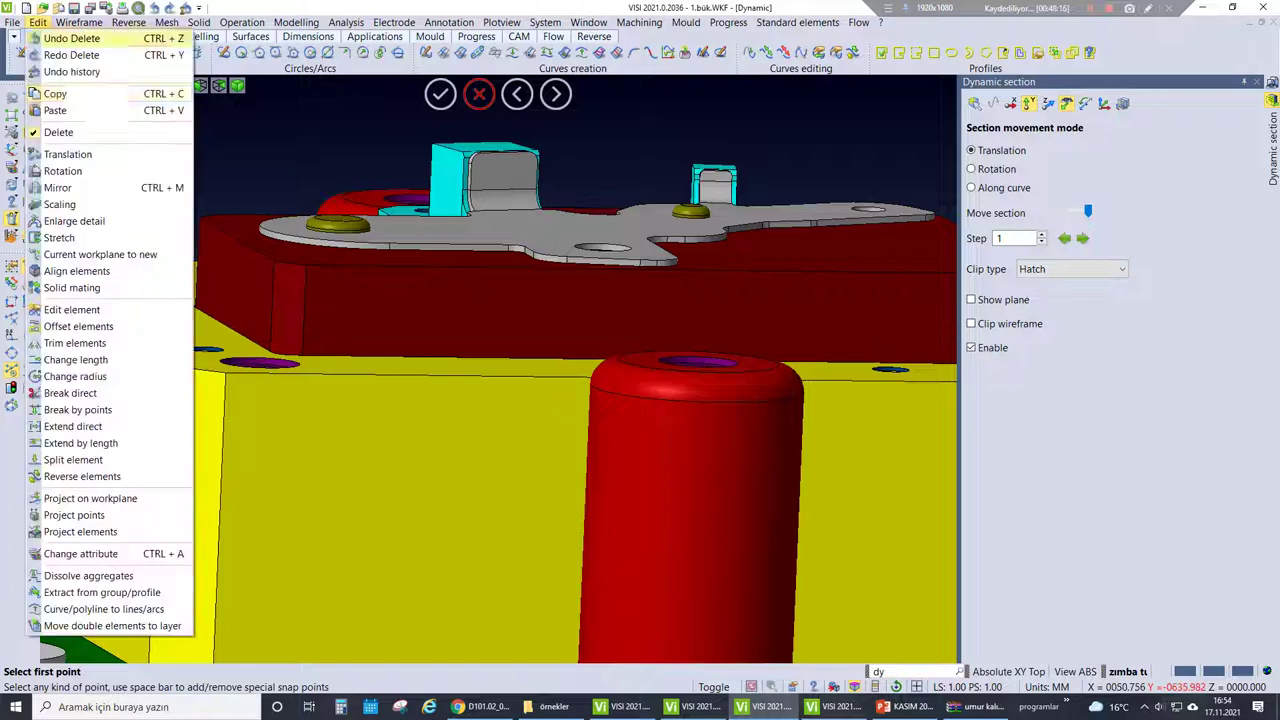
click(67, 154)
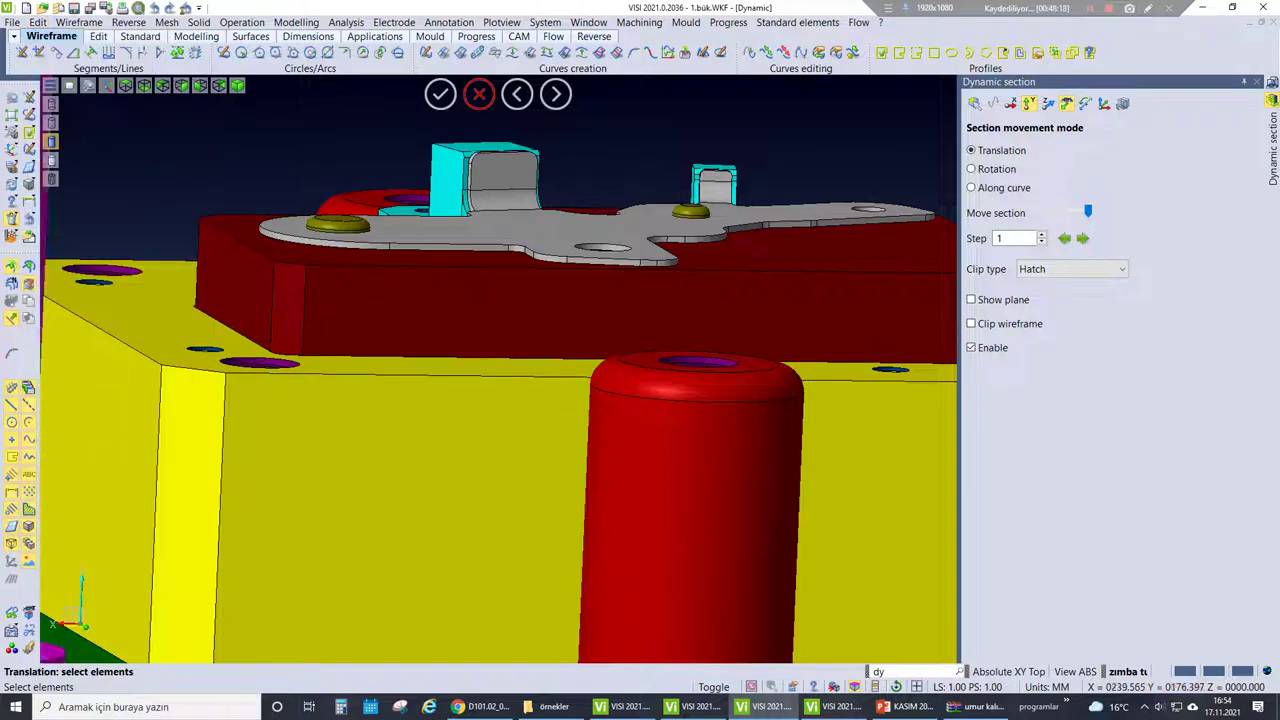
key(Return)
middle_drag(52, 600, 52, 636)
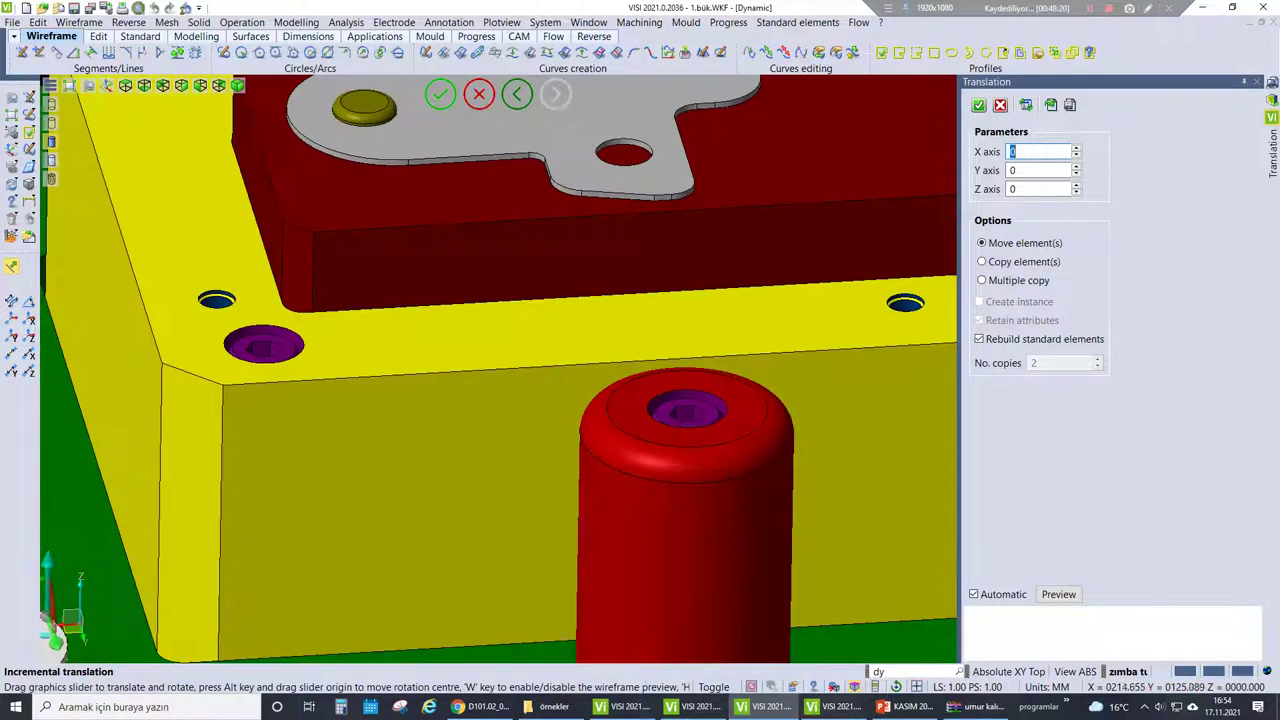
key(F2)
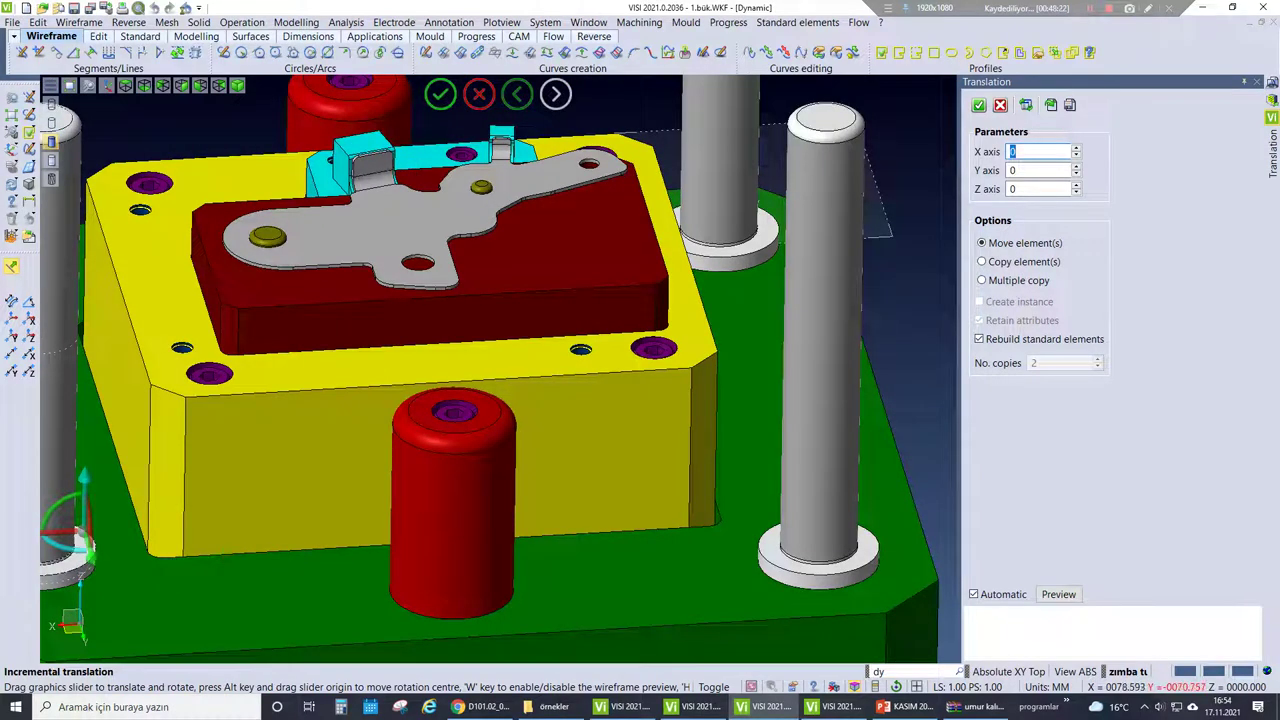
key(Escape)
key(Escape)
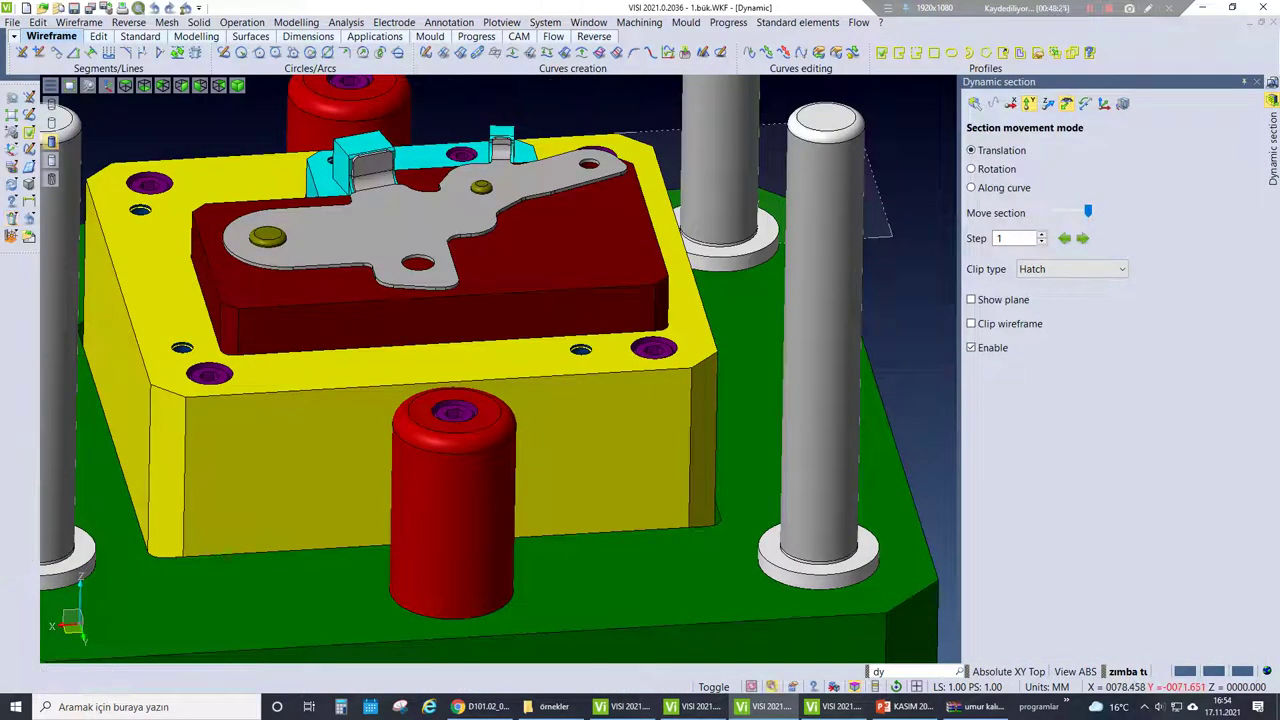
- Move the red pressure block, the bent sheet part and its two locating pins 11.6 mm along Z with Translation
right_click(238, 118)
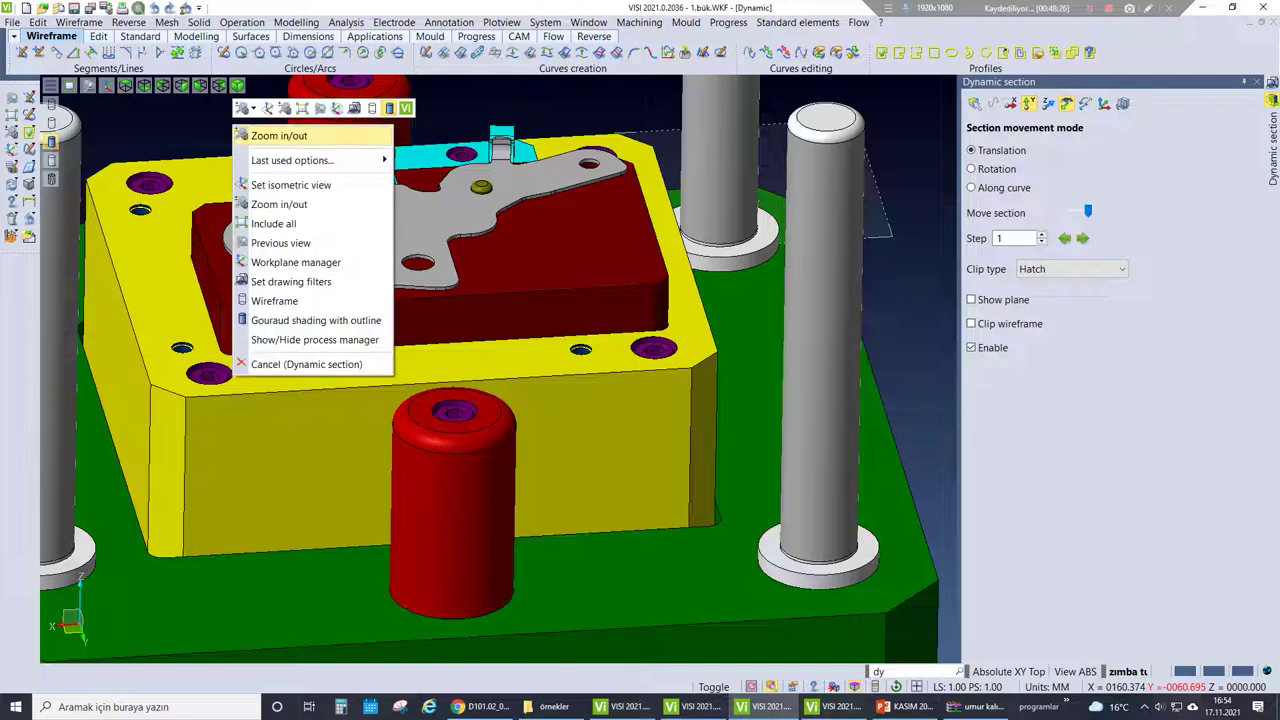
mouse_move(292, 160)
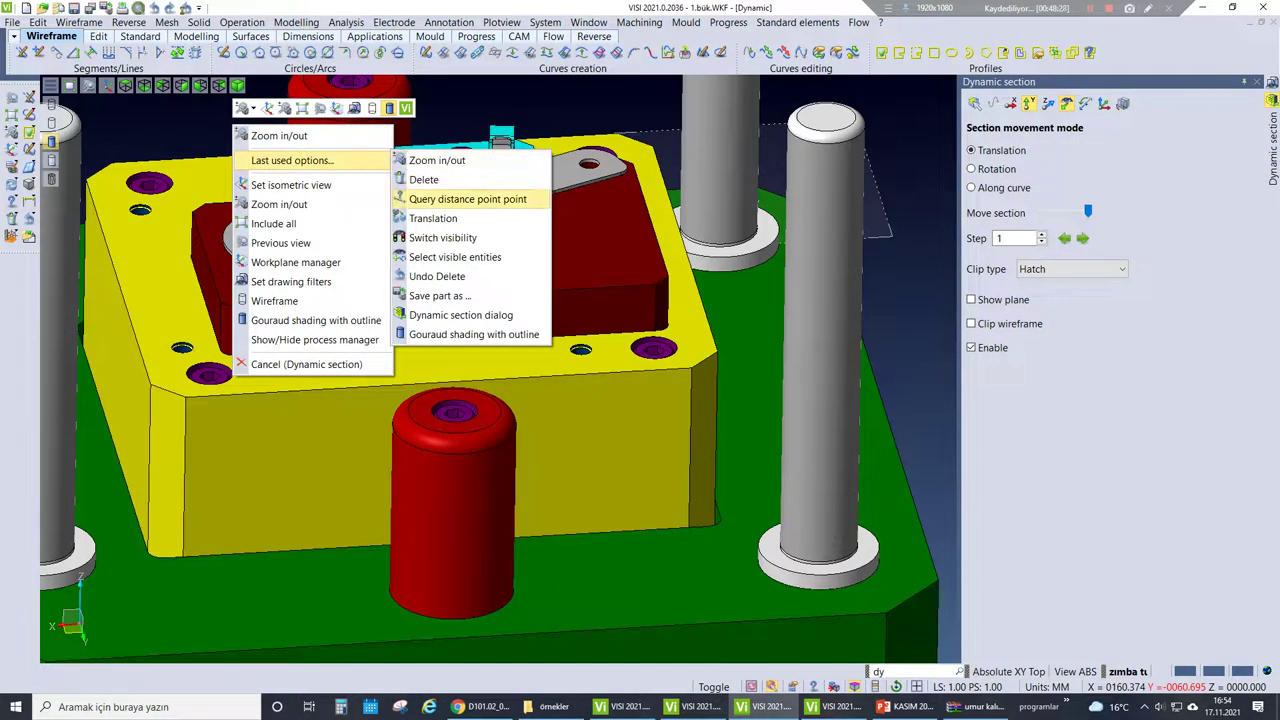
click(433, 218)
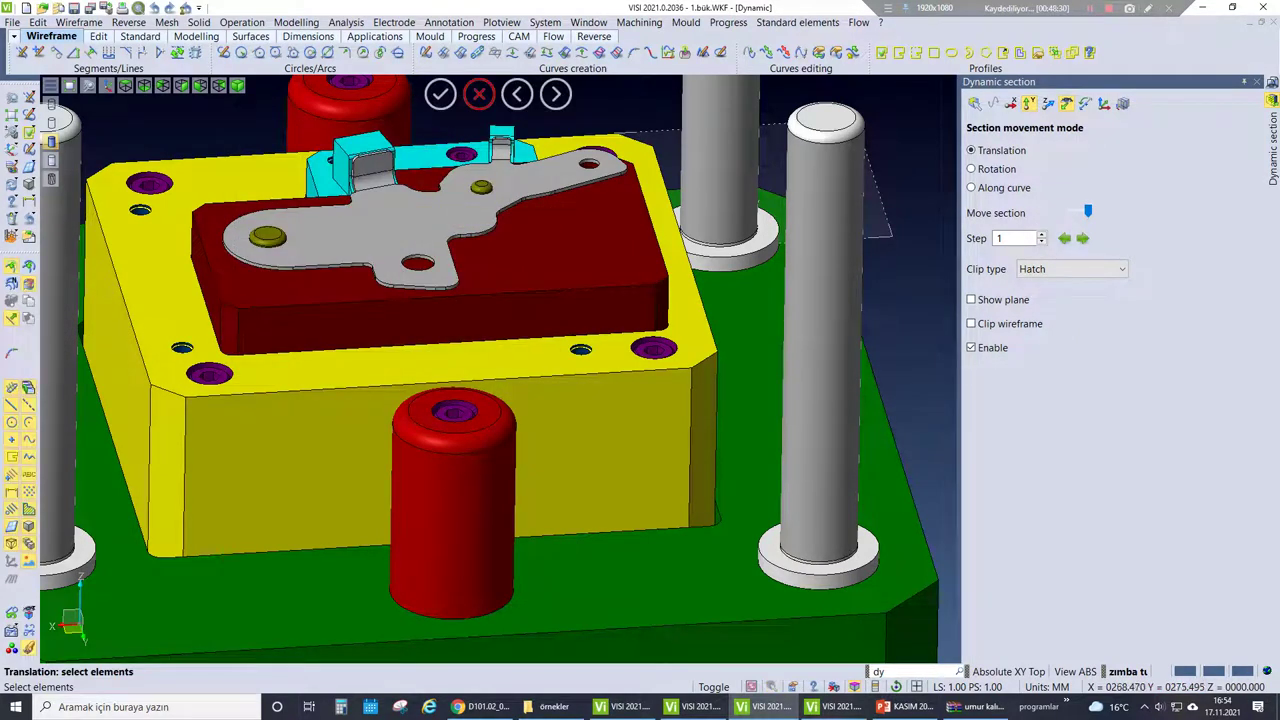
click(610, 300)
scroll(320, 265, up, 4)
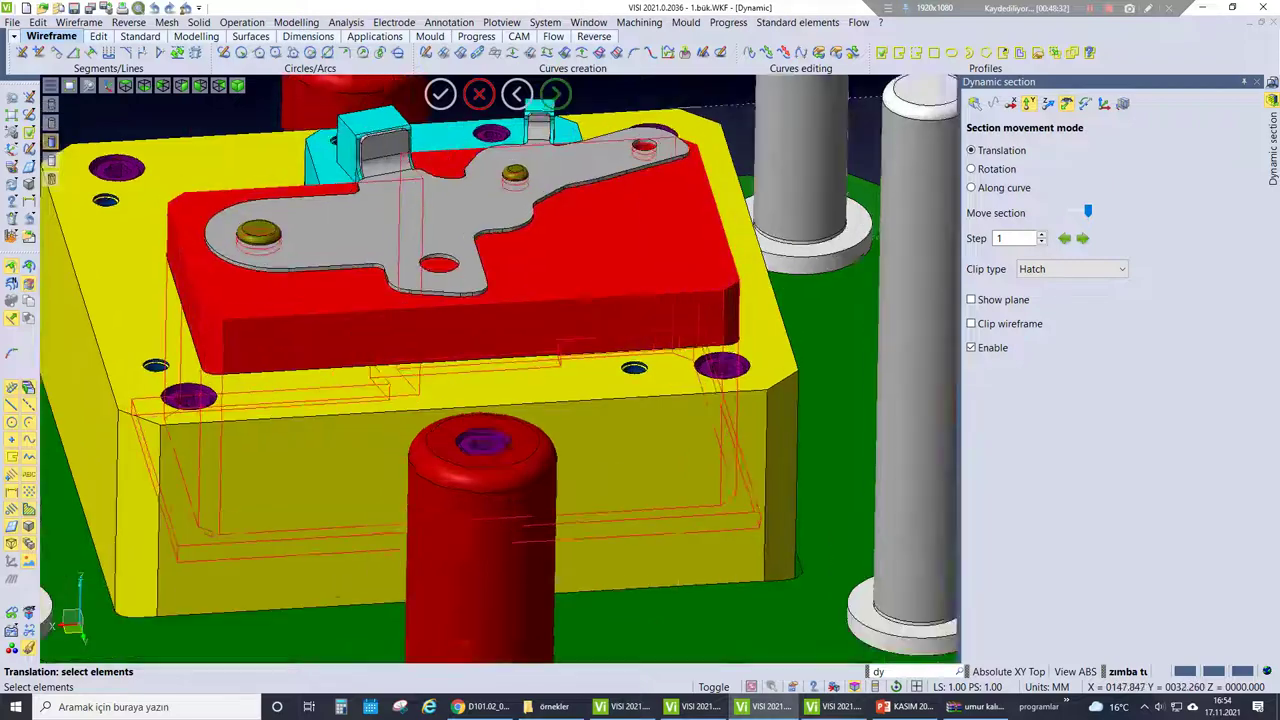
scroll(330, 285, down, 3)
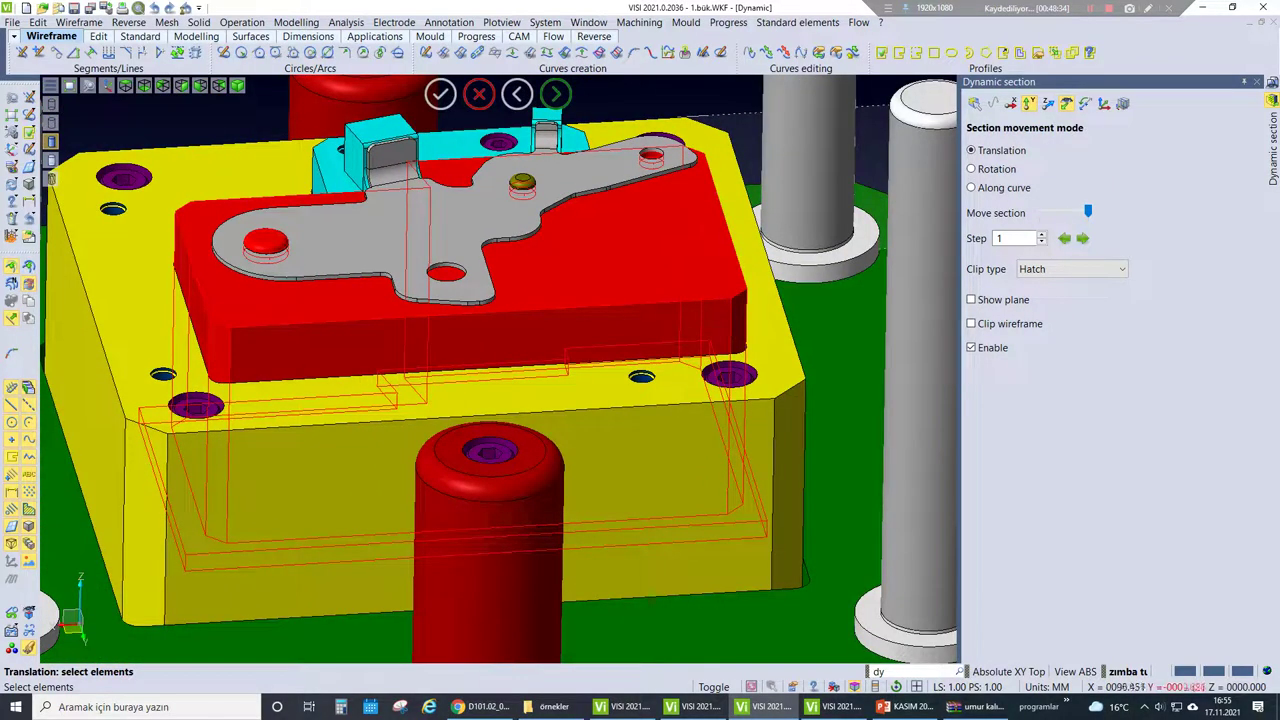
click(522, 183)
middle_drag(522, 183, 522, 240)
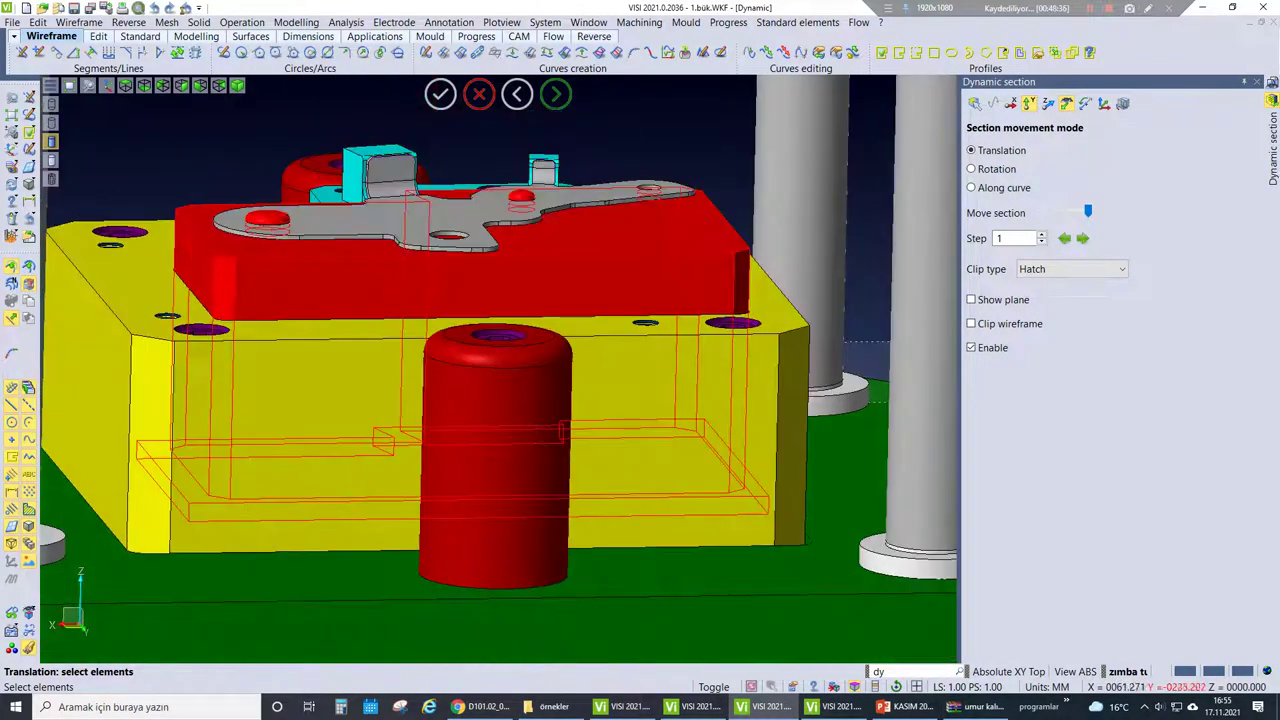
key(Return)
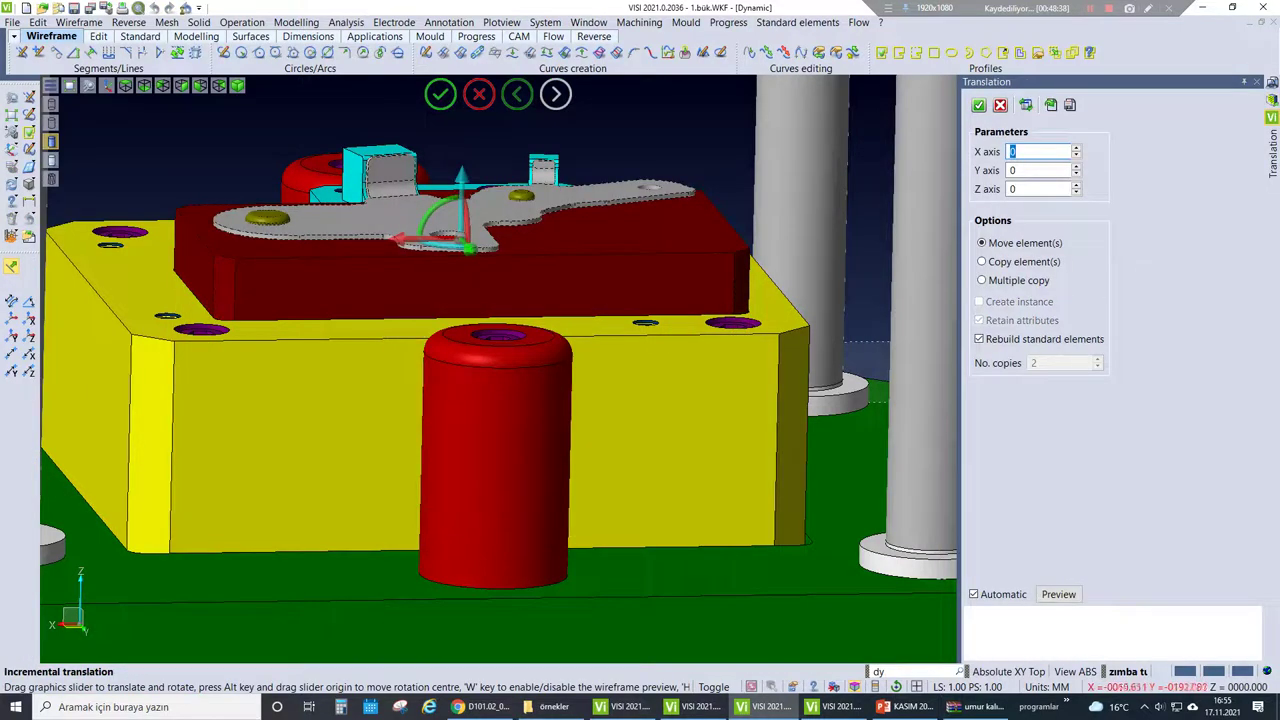
key(Tab)
key(Tab)
text(3)
key(BackSpace)
text(10)
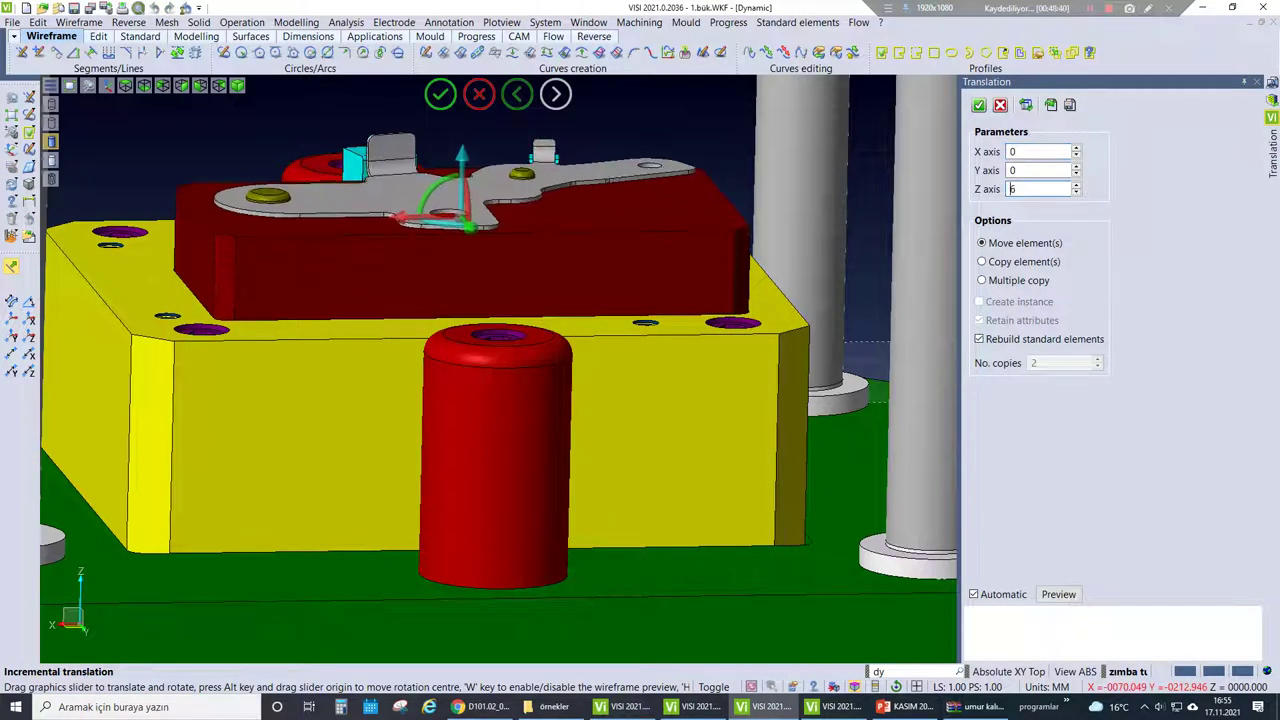
key(BackSpace)
text(11)
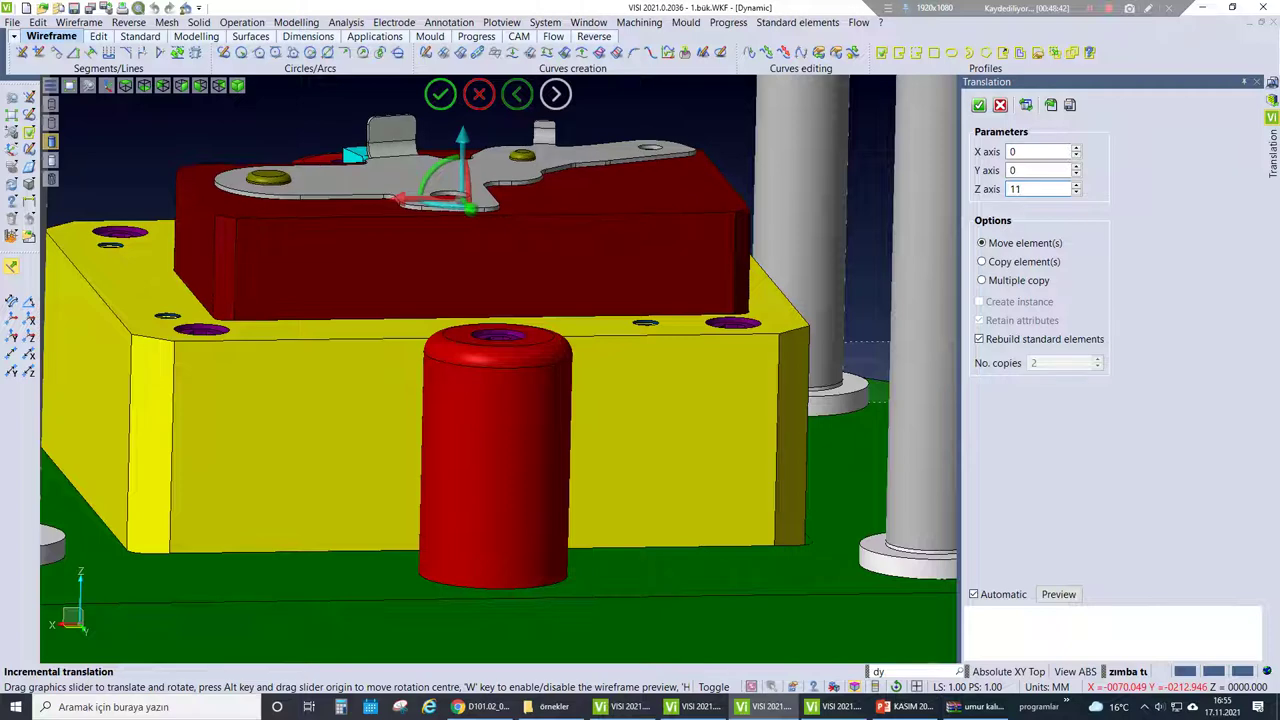
text(.6)
key(Return)
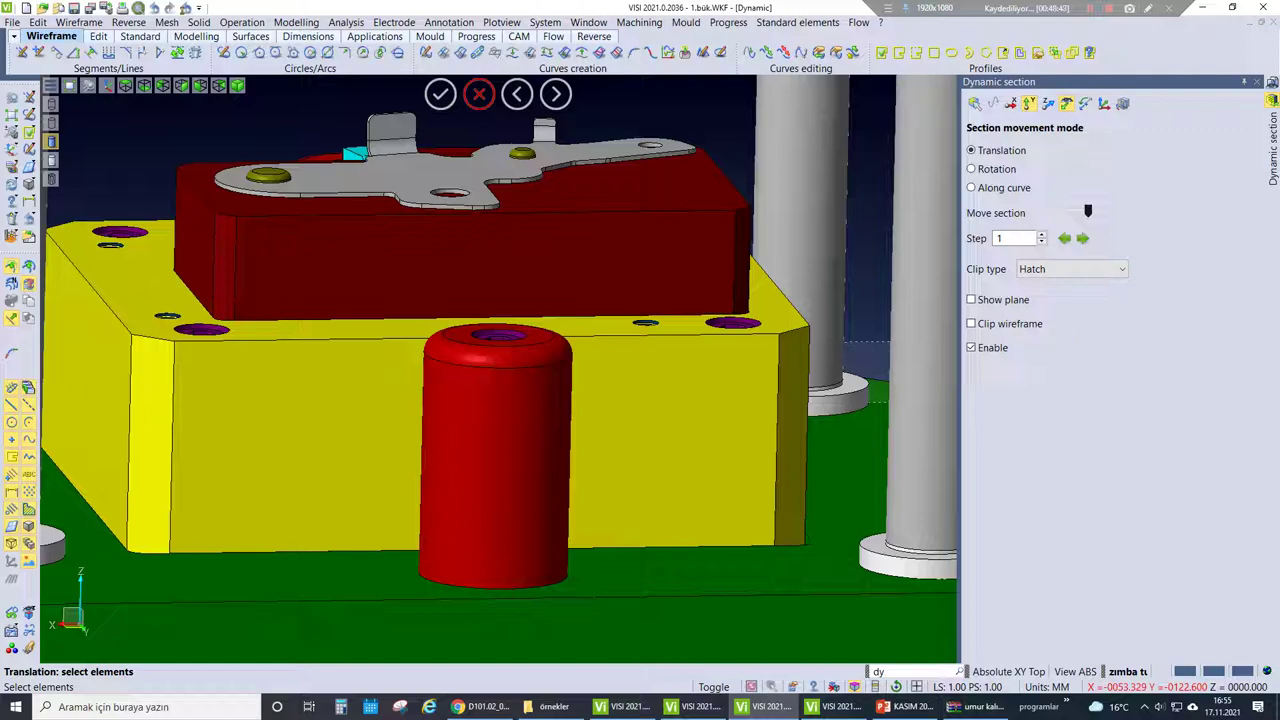
- Section the die with the dynamic section to examine the raised block's flange against the yellow plate and the pink spring plungers below
drag(1088, 211, 1048, 212)
scroll(492, 452, up, 5)
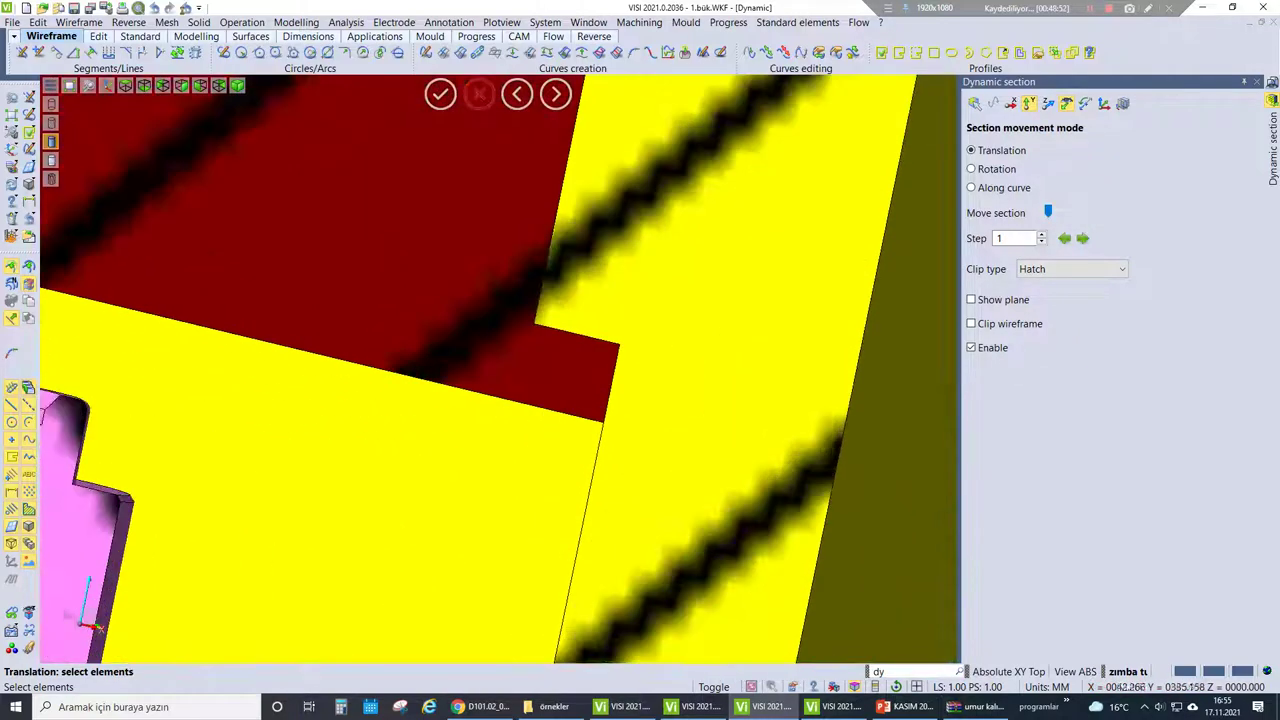
scroll(498, 370, down, 5)
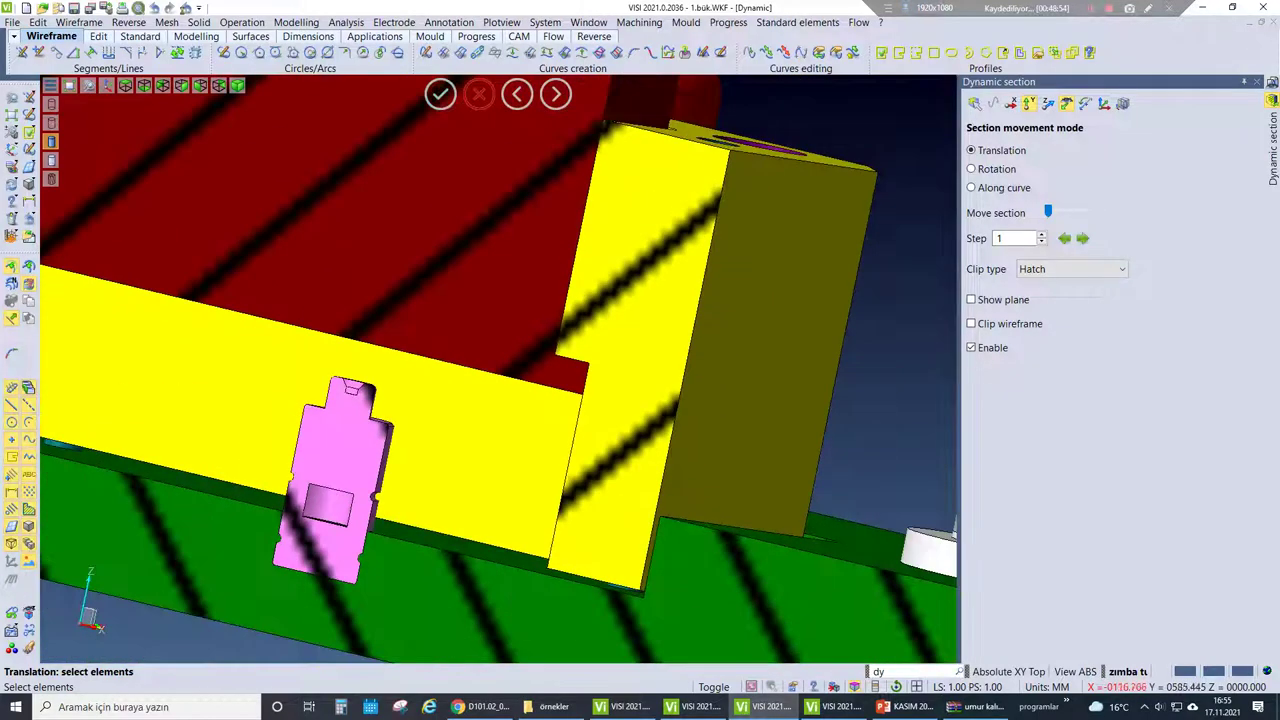
scroll(498, 370, down, 5)
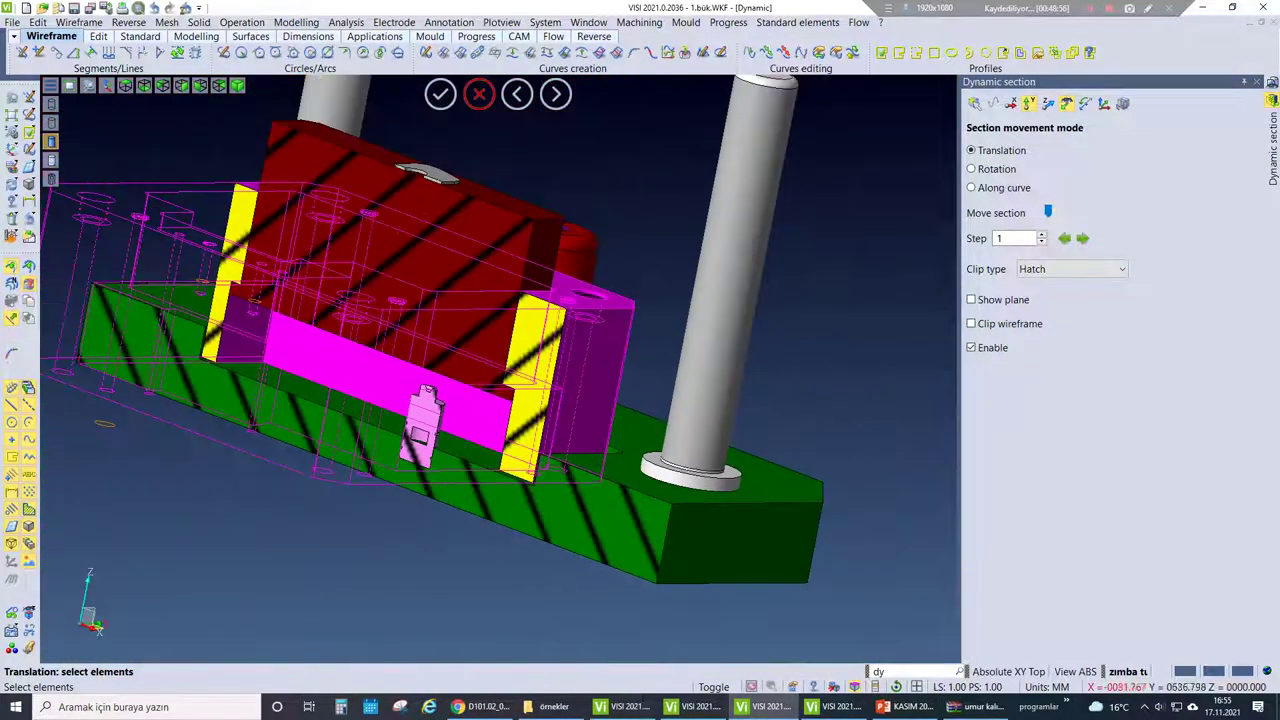
drag(1048, 212, 1052, 212)
scroll(480, 370, up, 4)
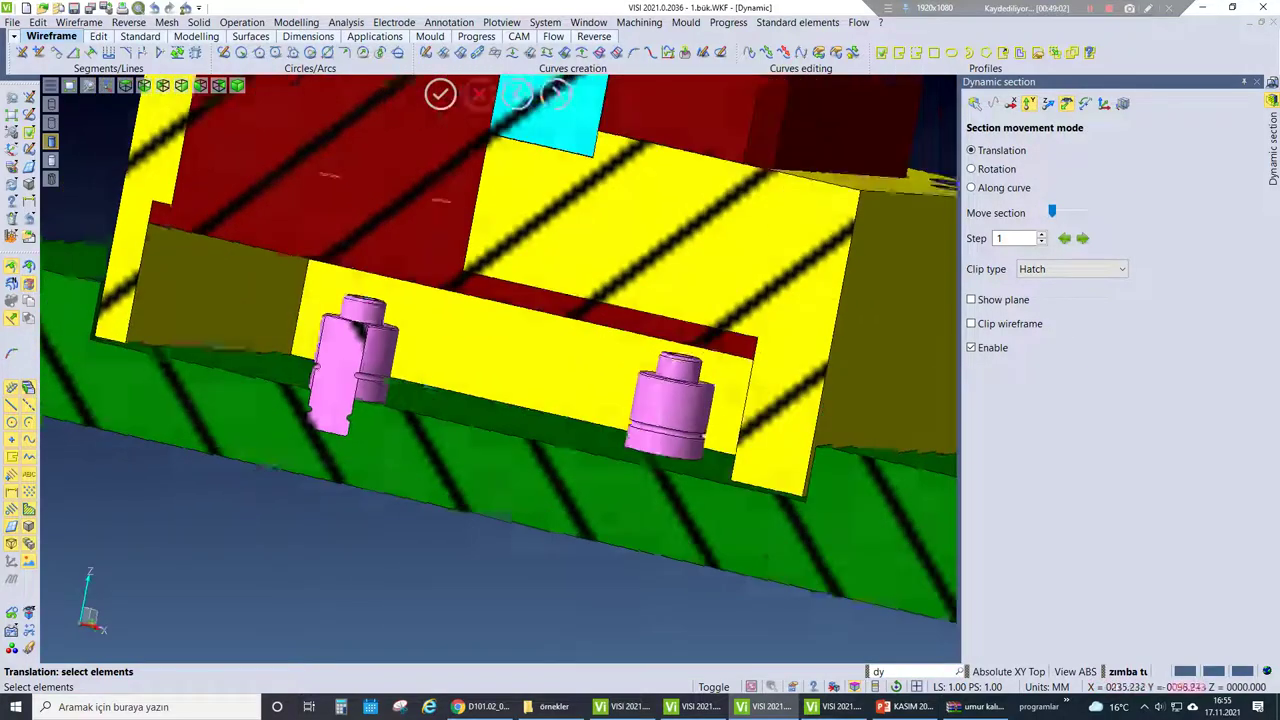
- Examine the pink spring plungers under the raised red block in section, and check the Delta spring table in Chrome
scroll(480, 370, down, 5)
scroll(480, 370, up, 4)
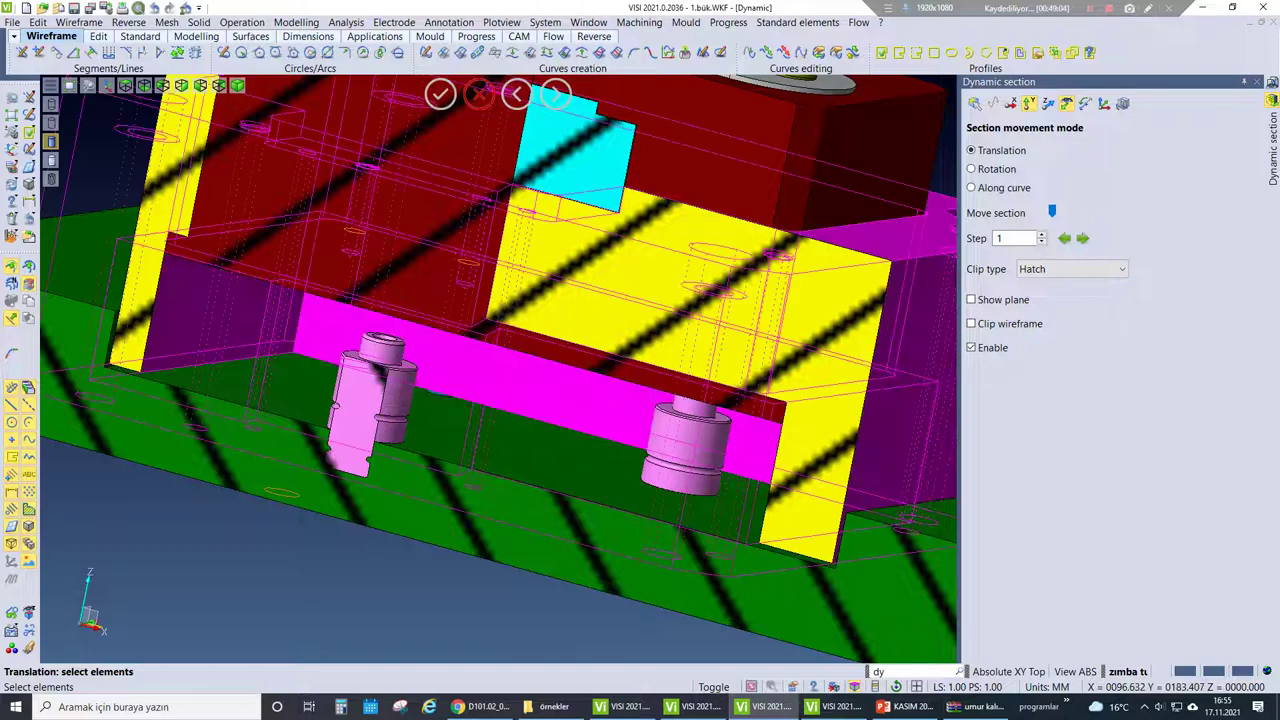
scroll(480, 370, down, 2)
scroll(480, 370, up, 4)
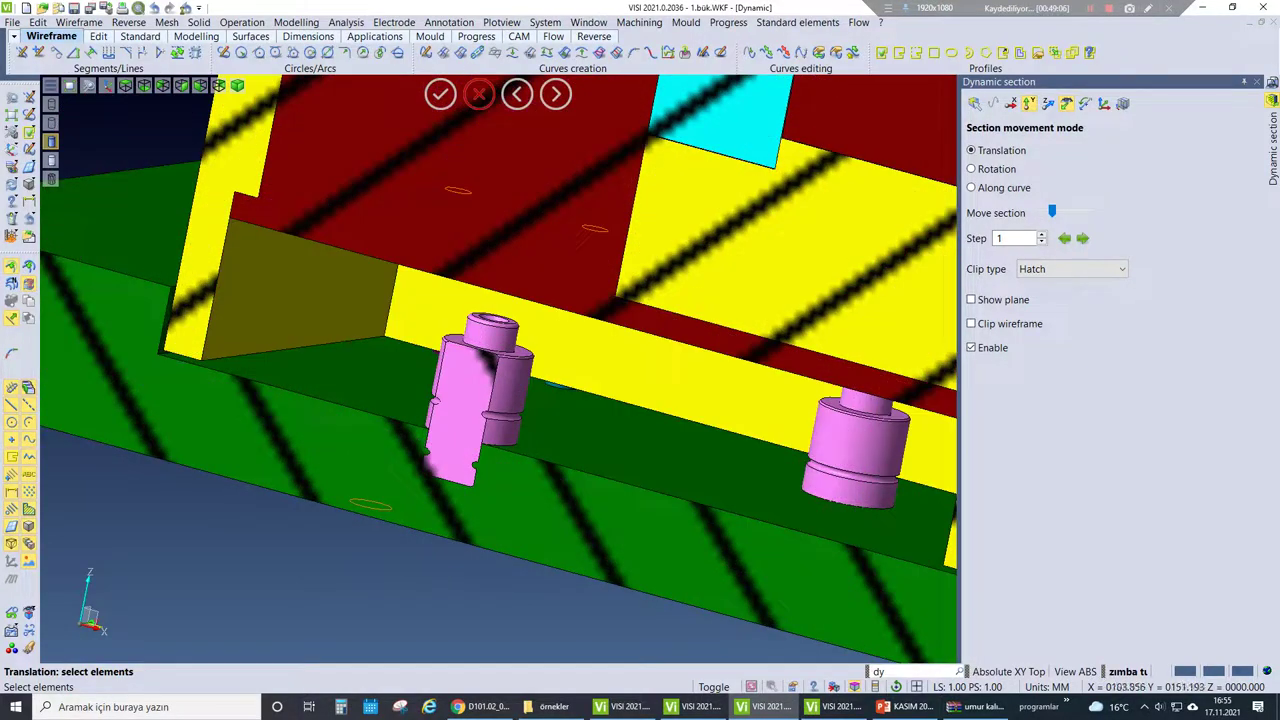
scroll(530, 330, down, 2)
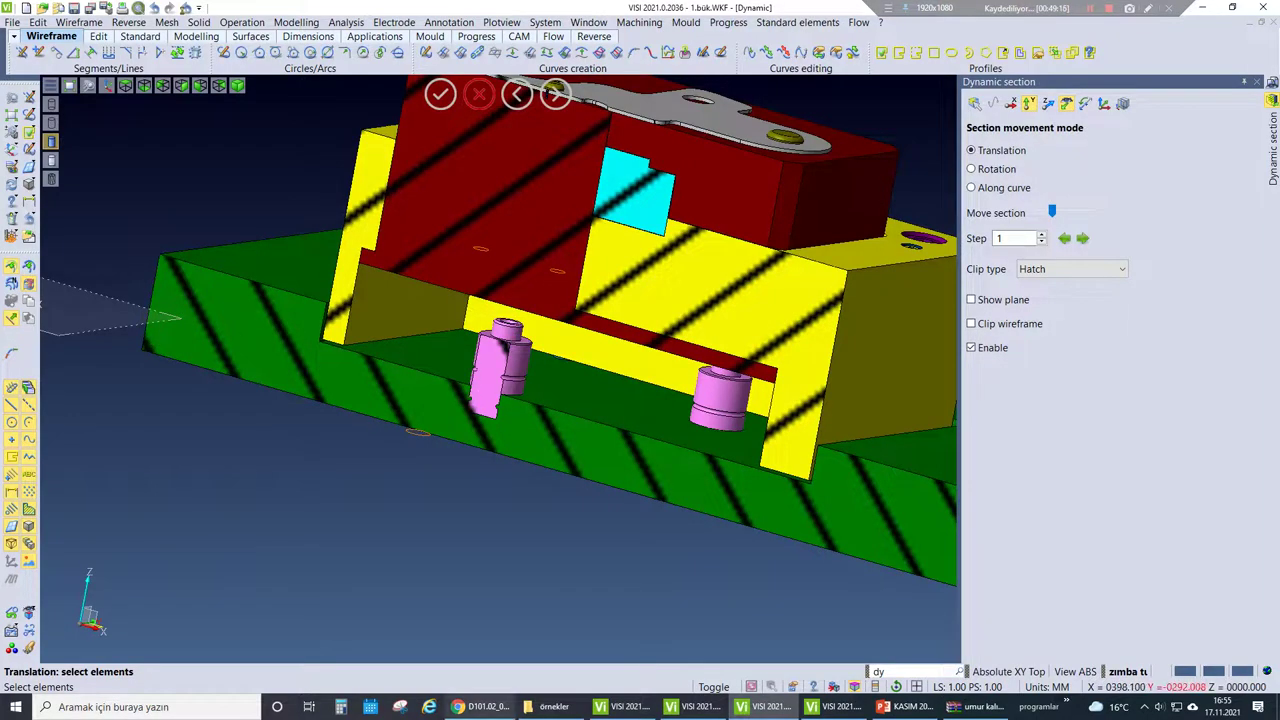
key(alt+Tab)
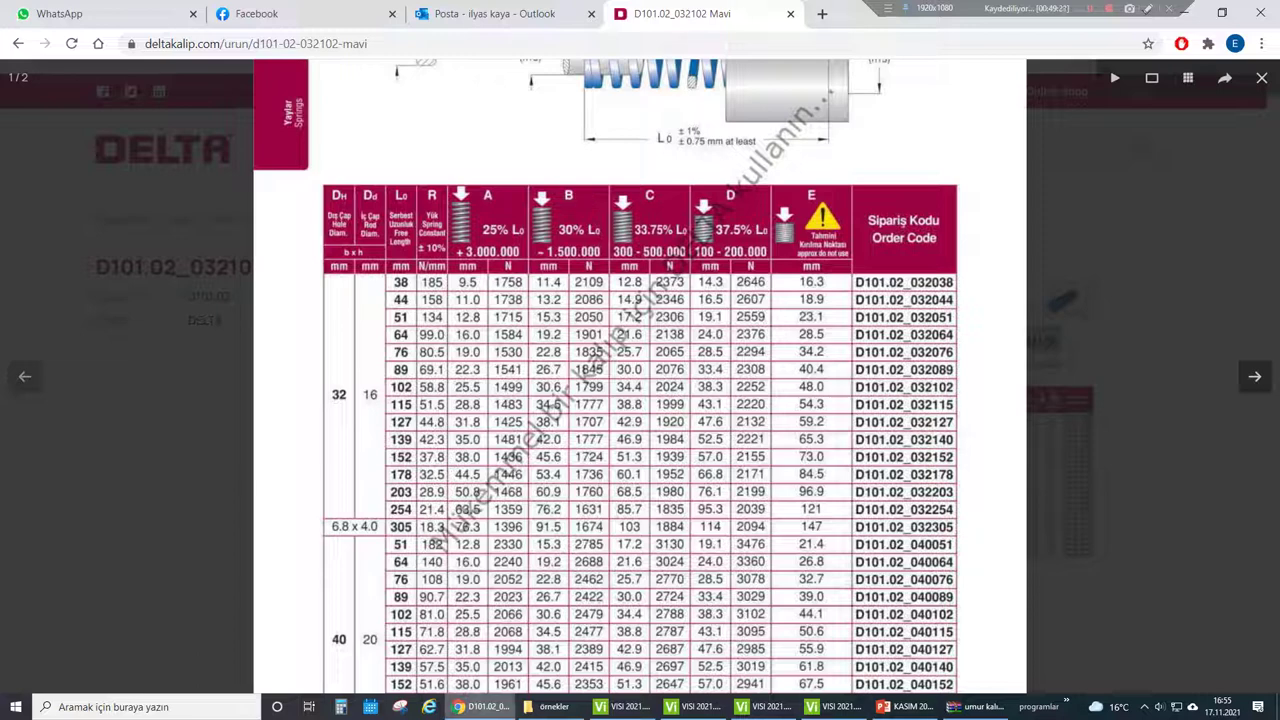
key(alt+Tab)
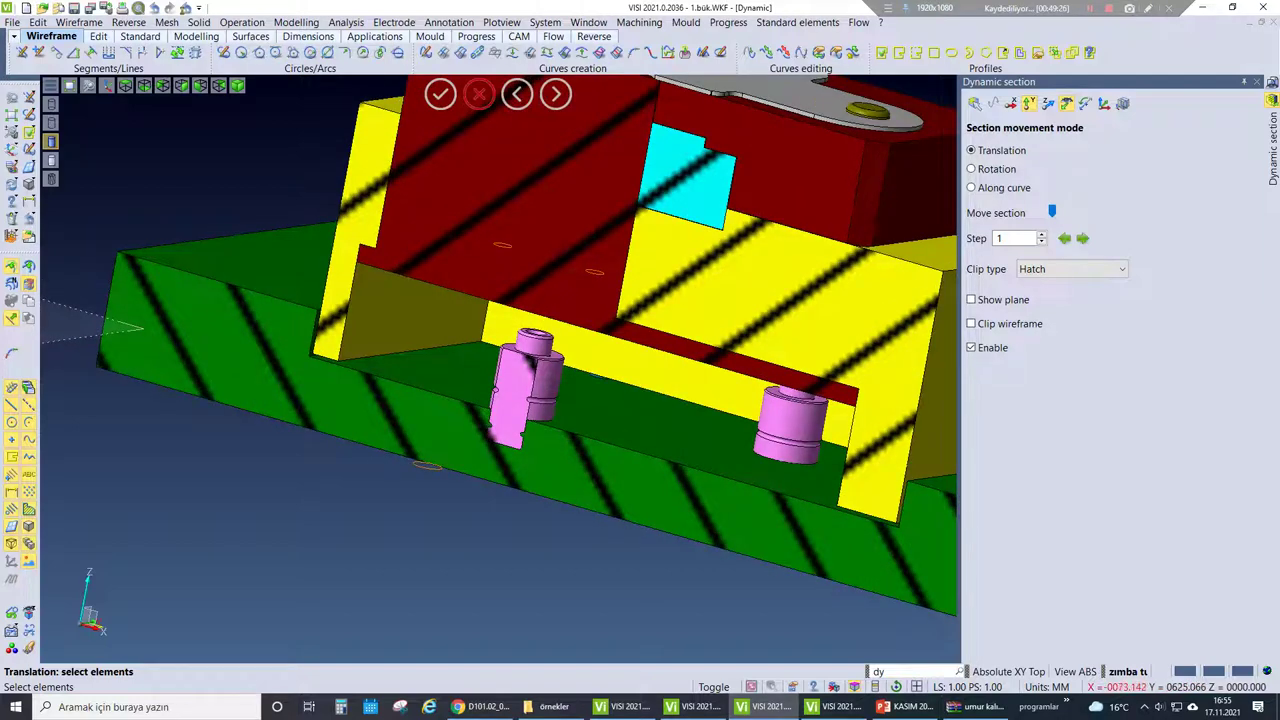
- Measure the point-to-point distance from the red block flange's lower corner to the pocket floor corner in the green base plate
click(880, 22)
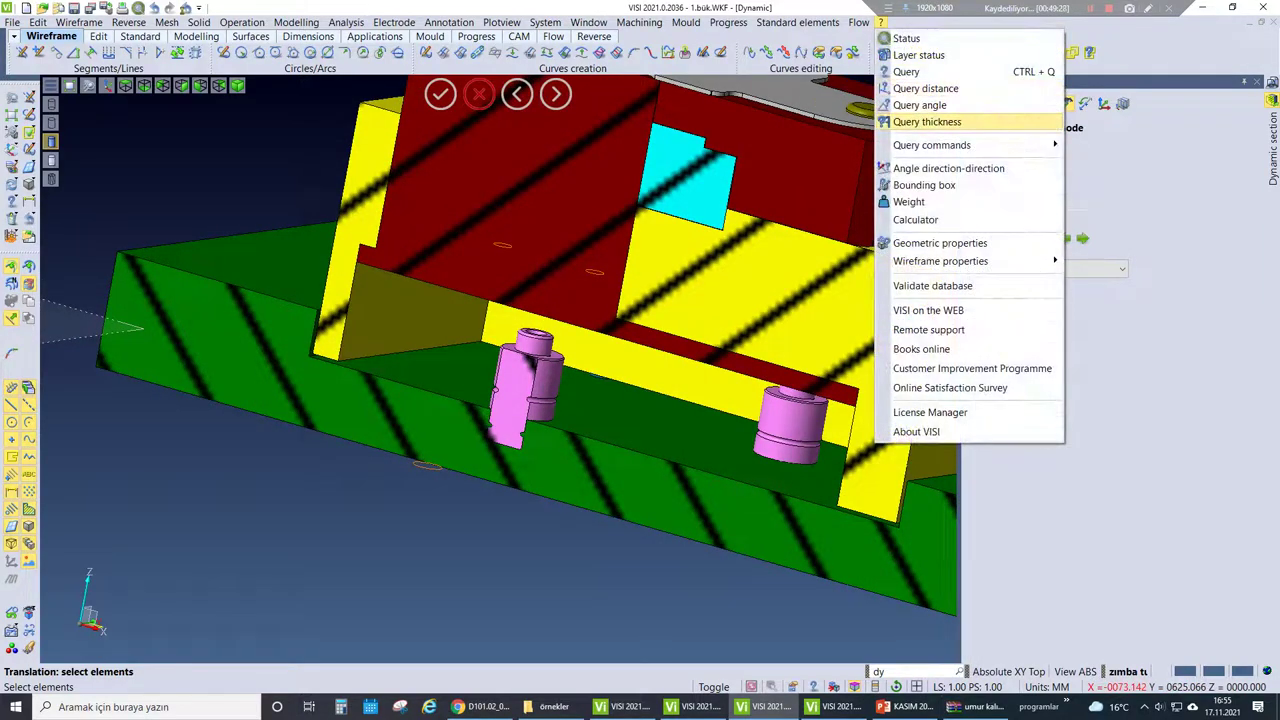
mouse_move(930, 145)
click(1135, 176)
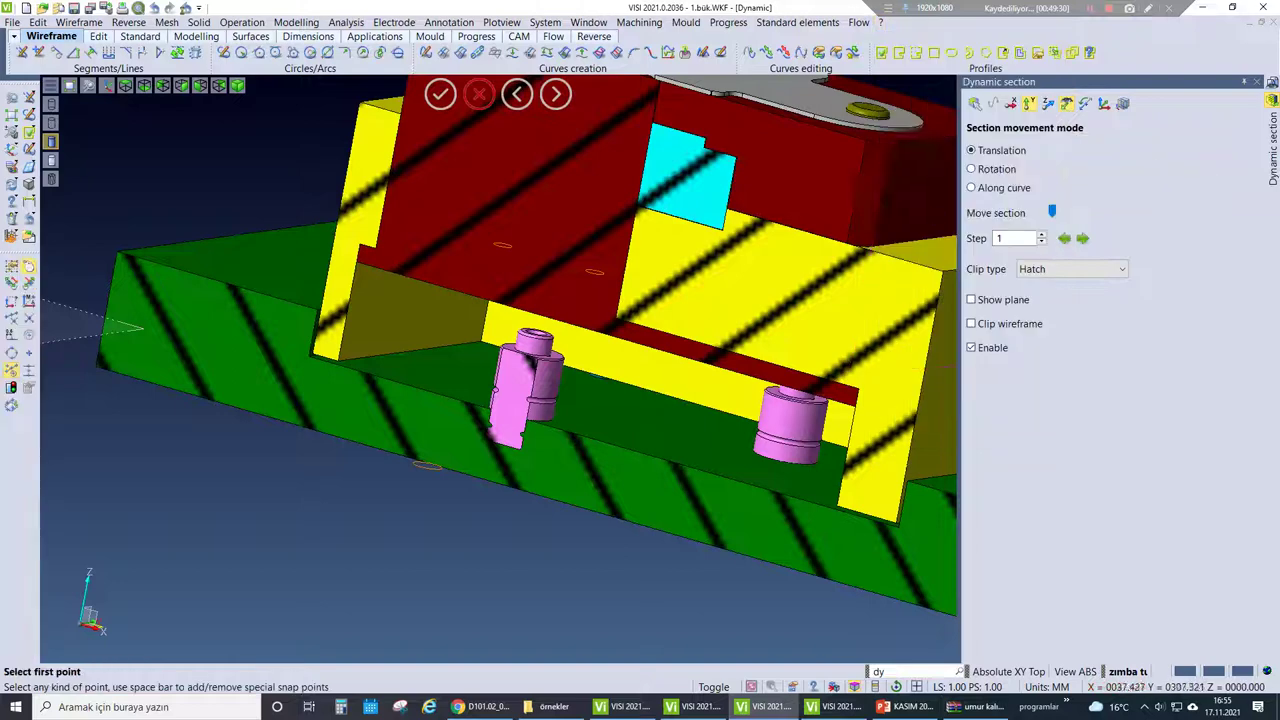
scroll(401, 268, up, 5)
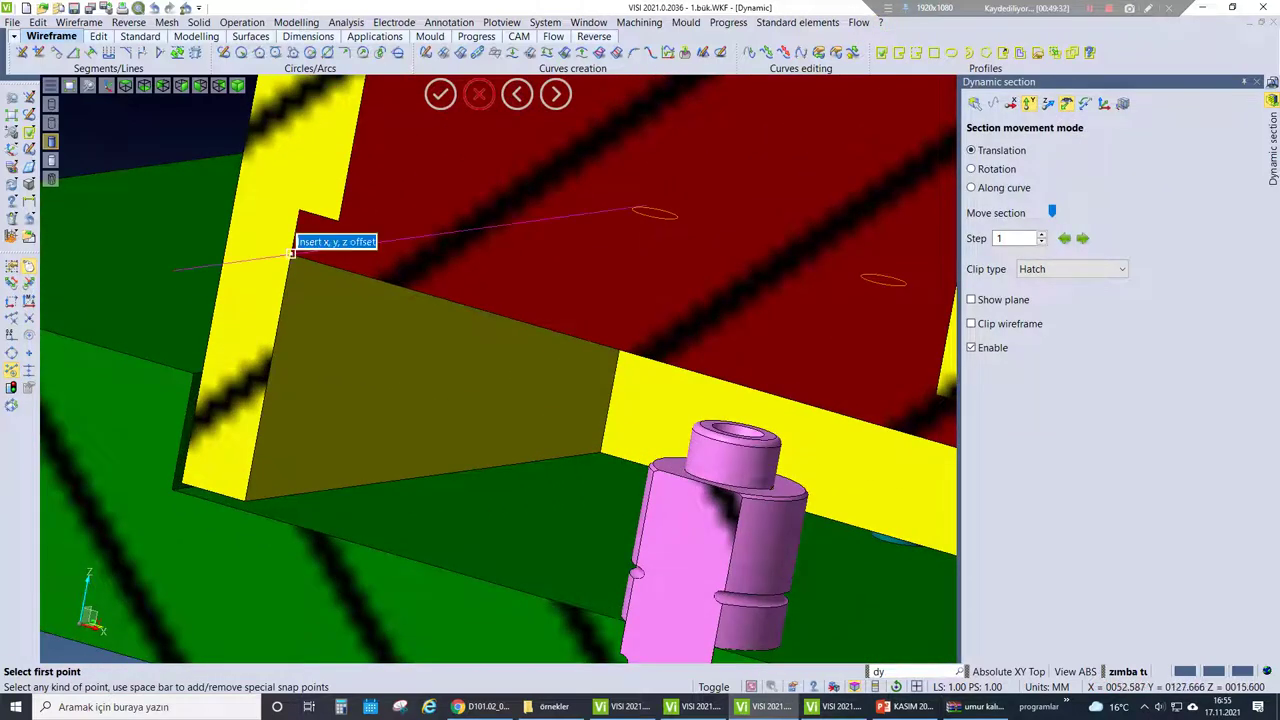
click(291, 252)
click(176, 488)
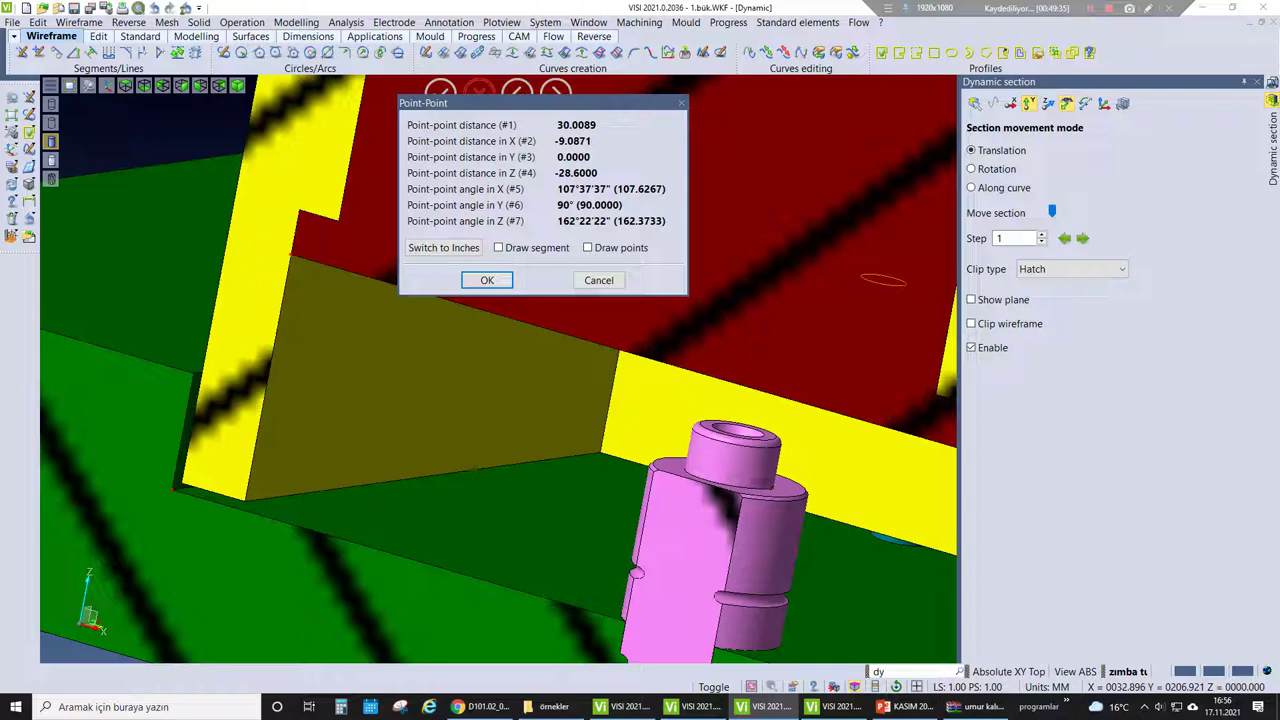
click(487, 280)
scroll(487, 280, down, 4)
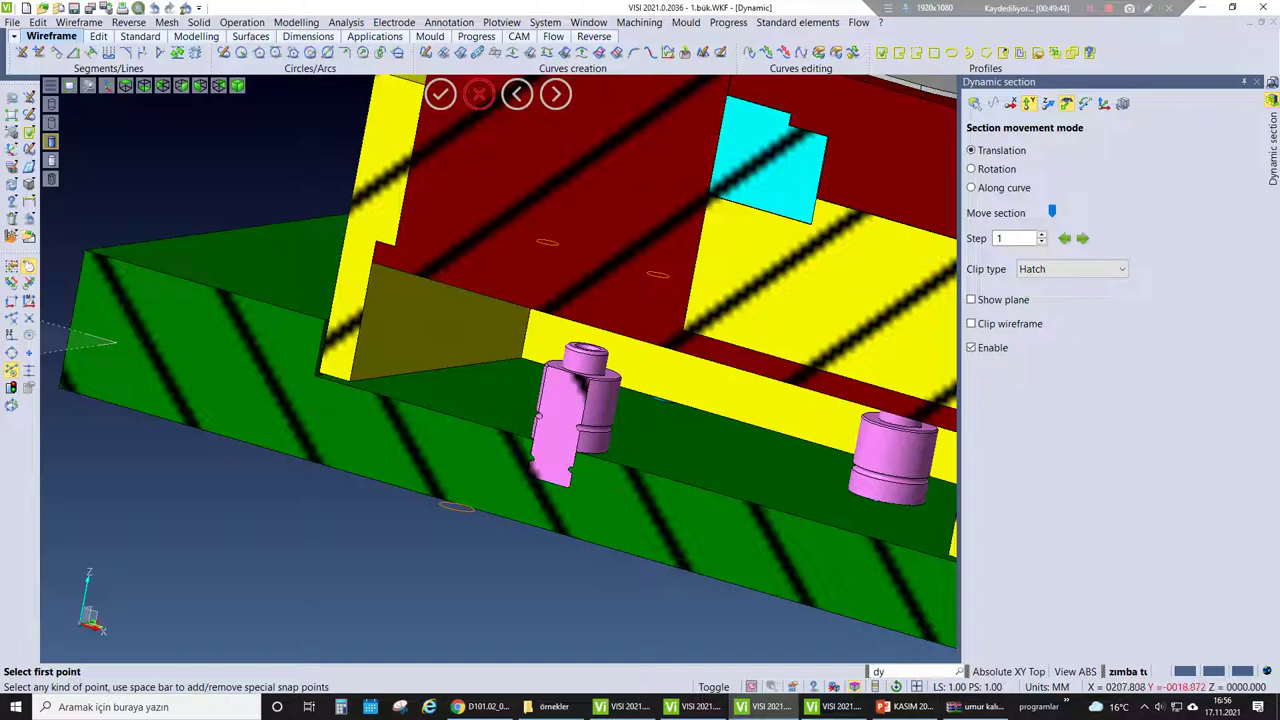
- Consult the D101.02 spring compression table in Chrome again, glancing at the 1 erdal bukme die in VISI
click(482, 706)
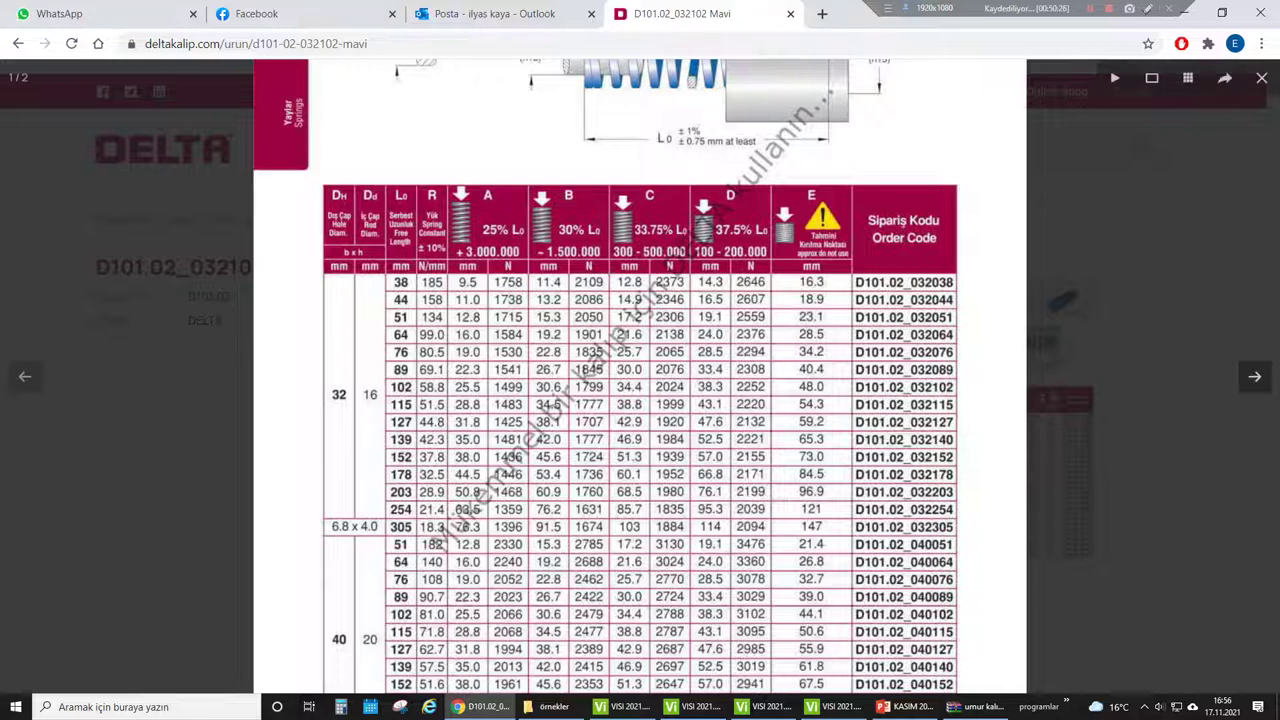
click(628, 706)
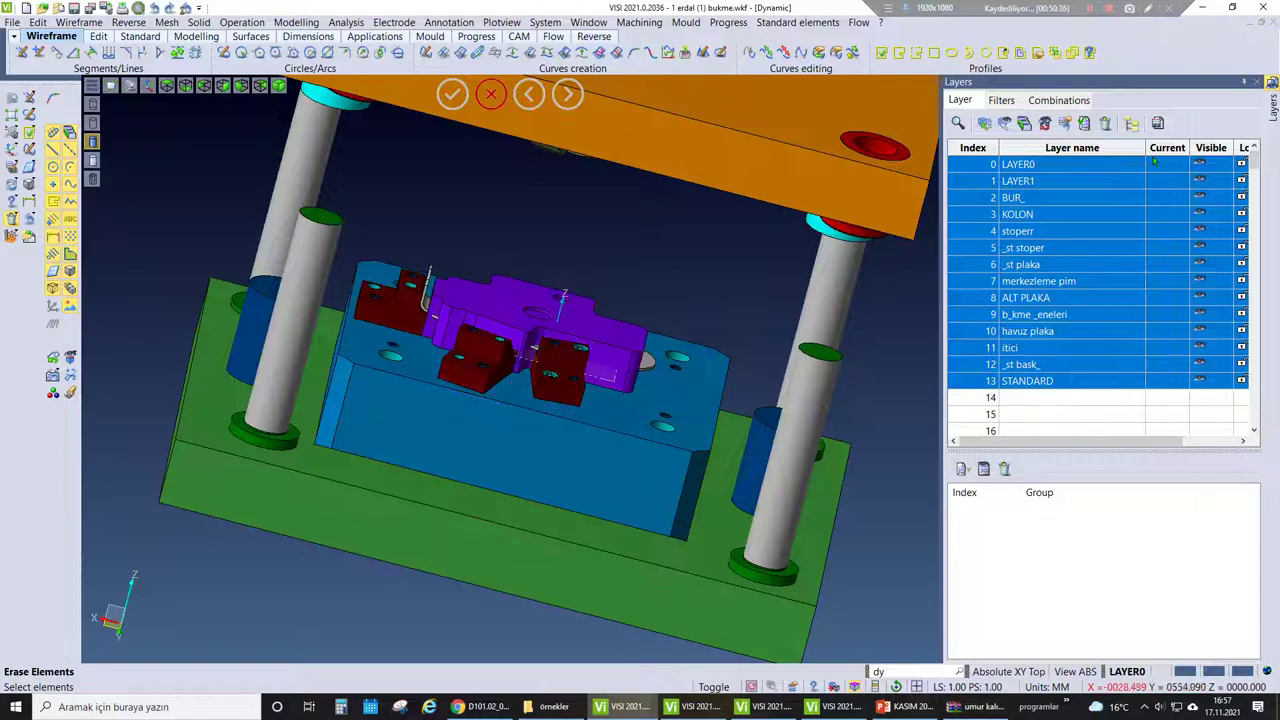
click(484, 706)
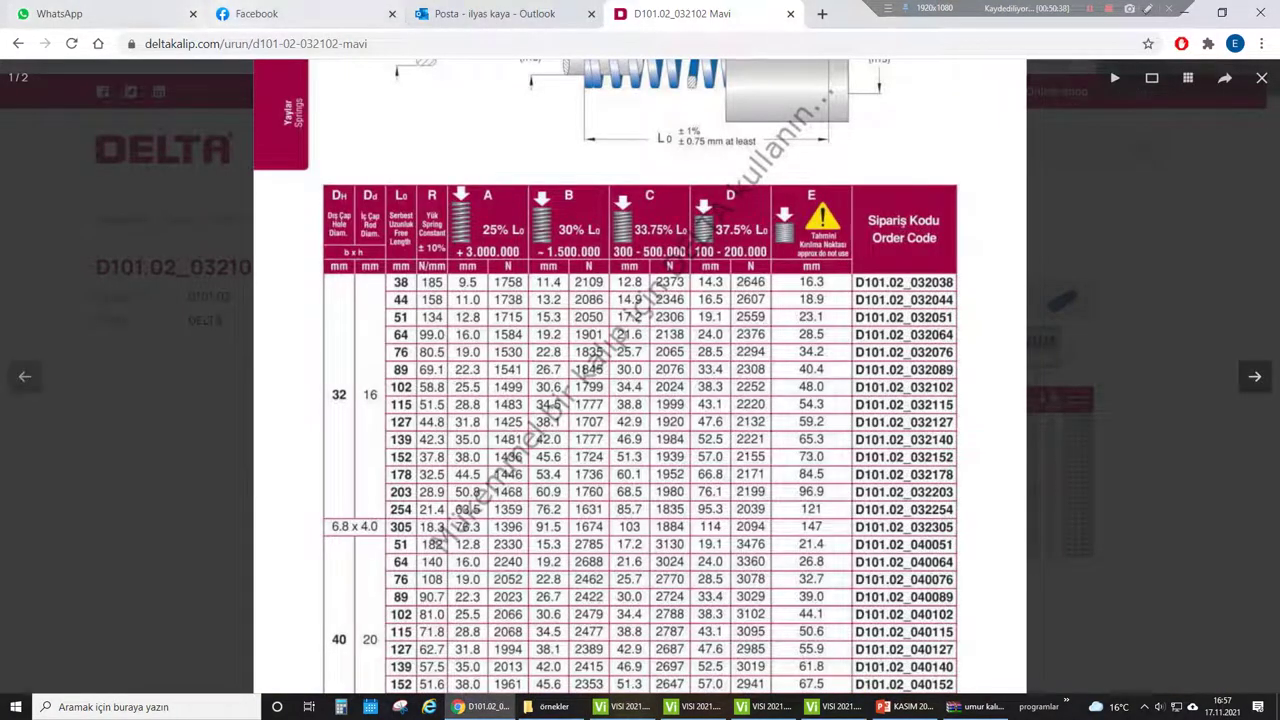
- Open the BÜKME KALIBI ANLATIM GÜNLERİ 2021 event from the ENDÜSTRİYEL KALIPÇILIK PROGRAMI group on Facebook
click(257, 13)
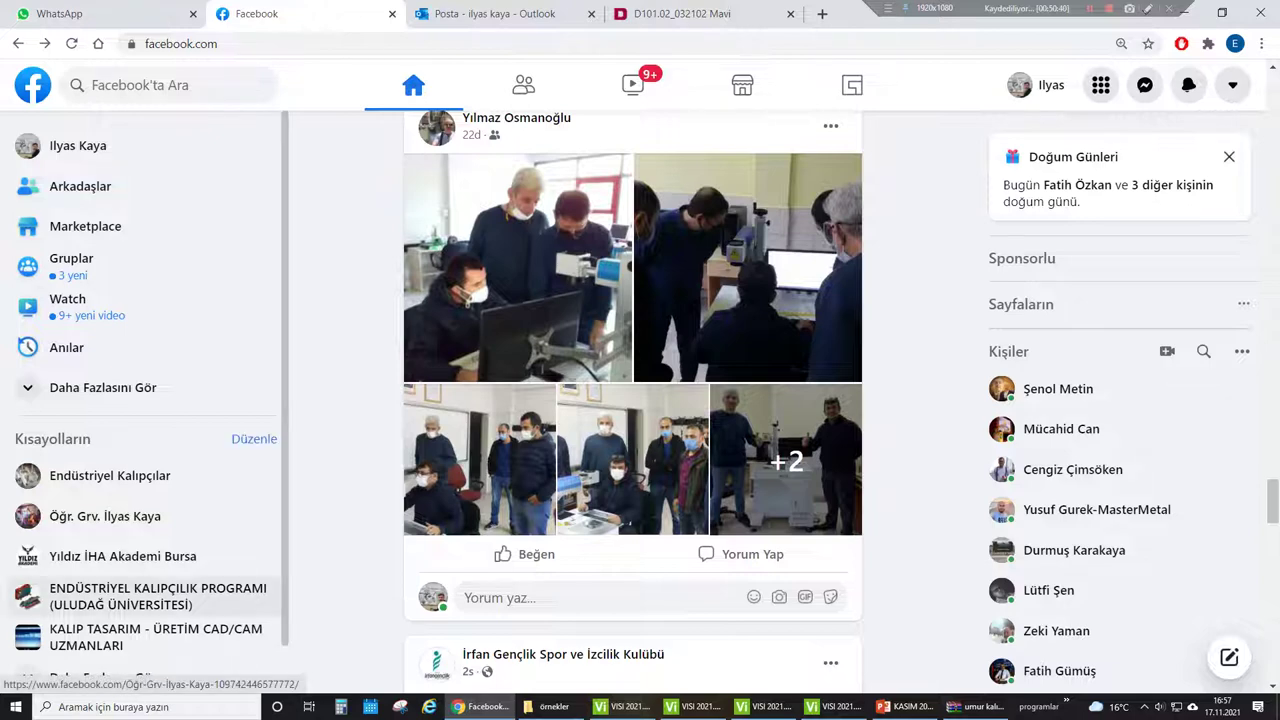
click(105, 516)
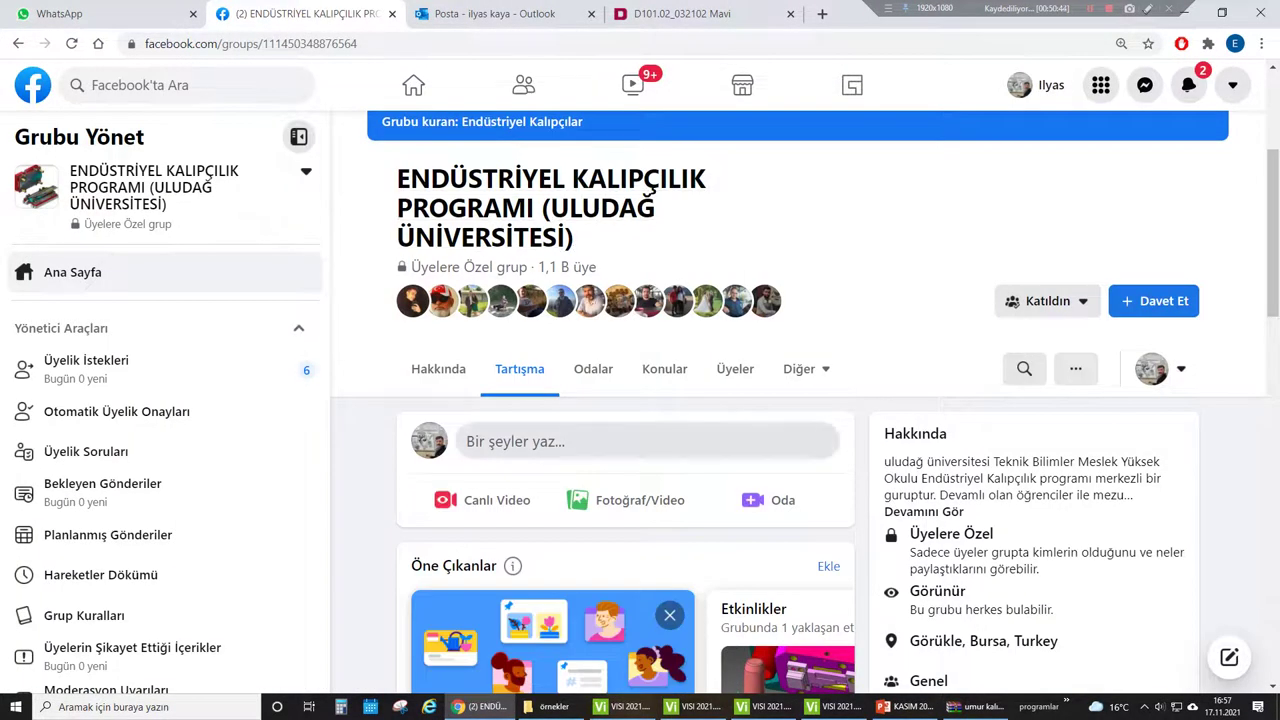
scroll(620, 440, down, 5)
scroll(625, 430, down, 3)
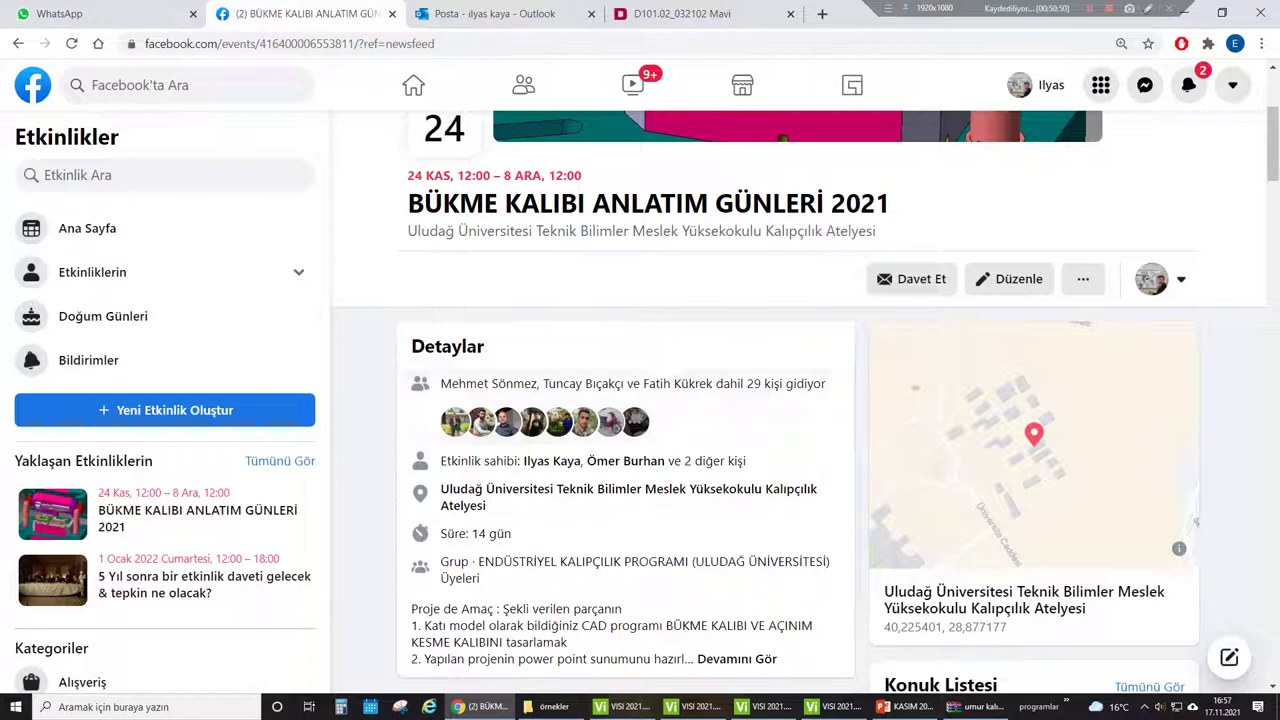
- Send a friend request to the author of the first part post in the event feed
scroll(756, 461, down, 5)
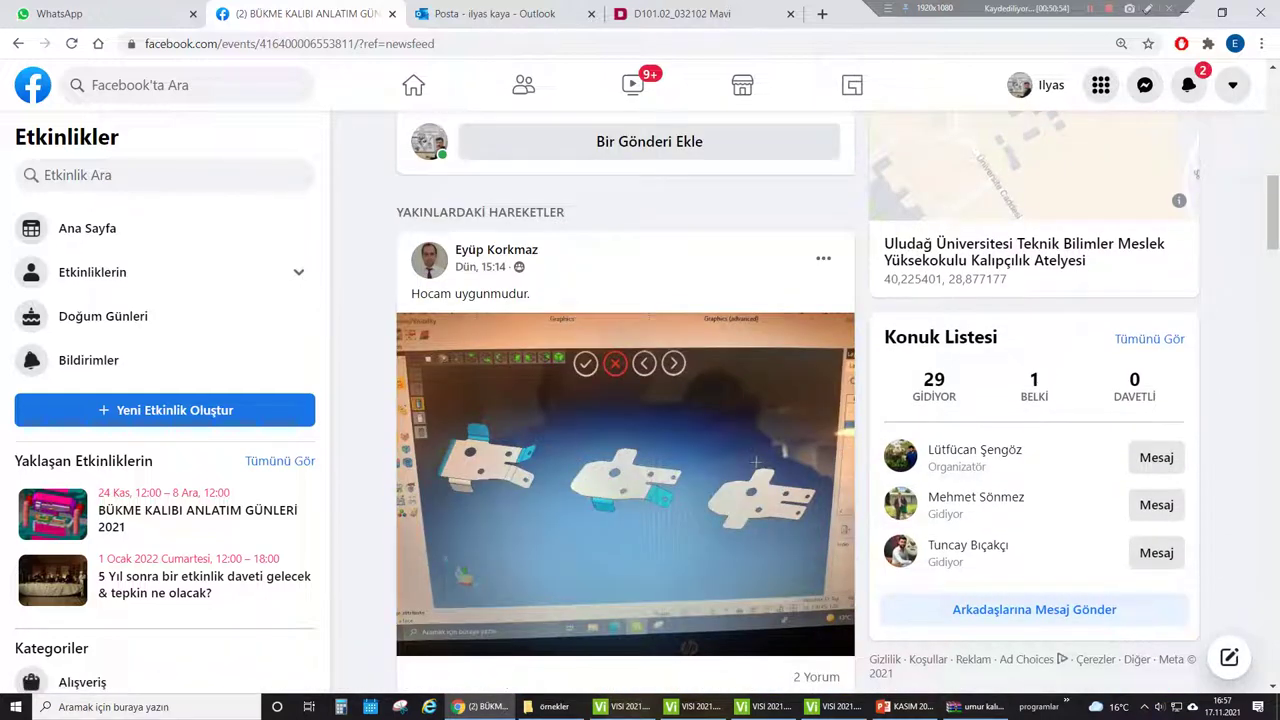
mouse_move(490, 250)
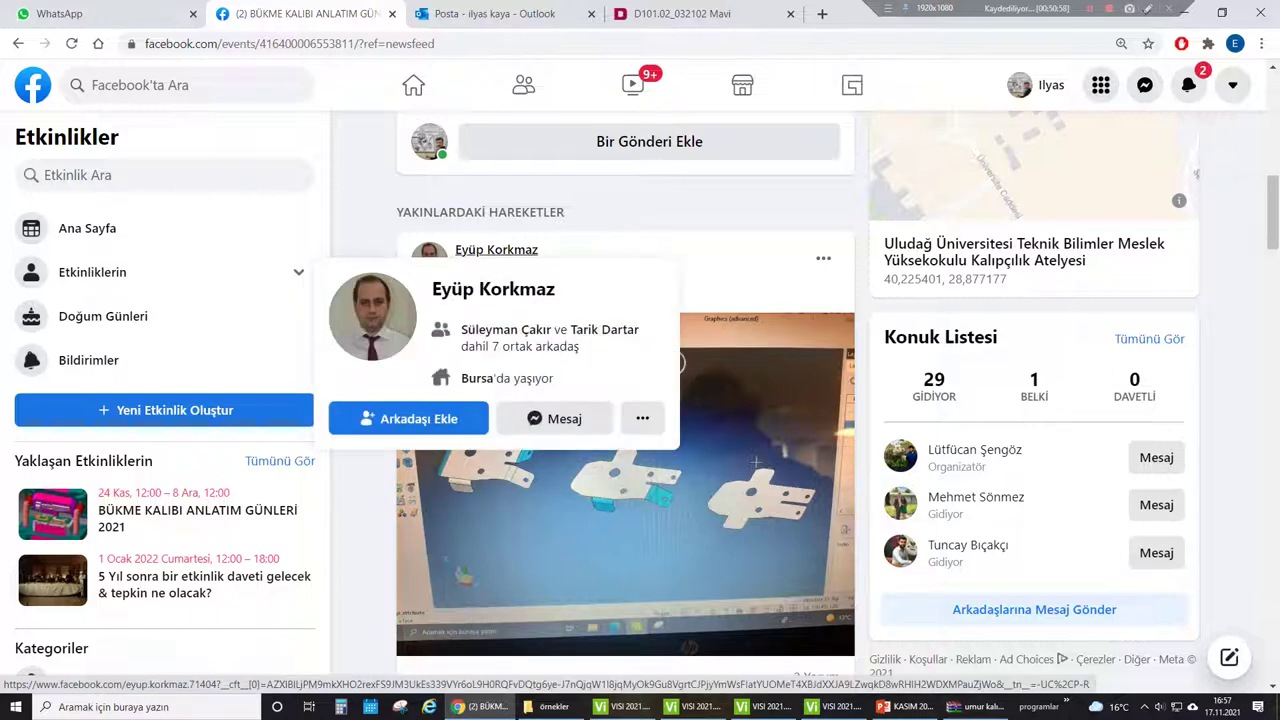
click(418, 418)
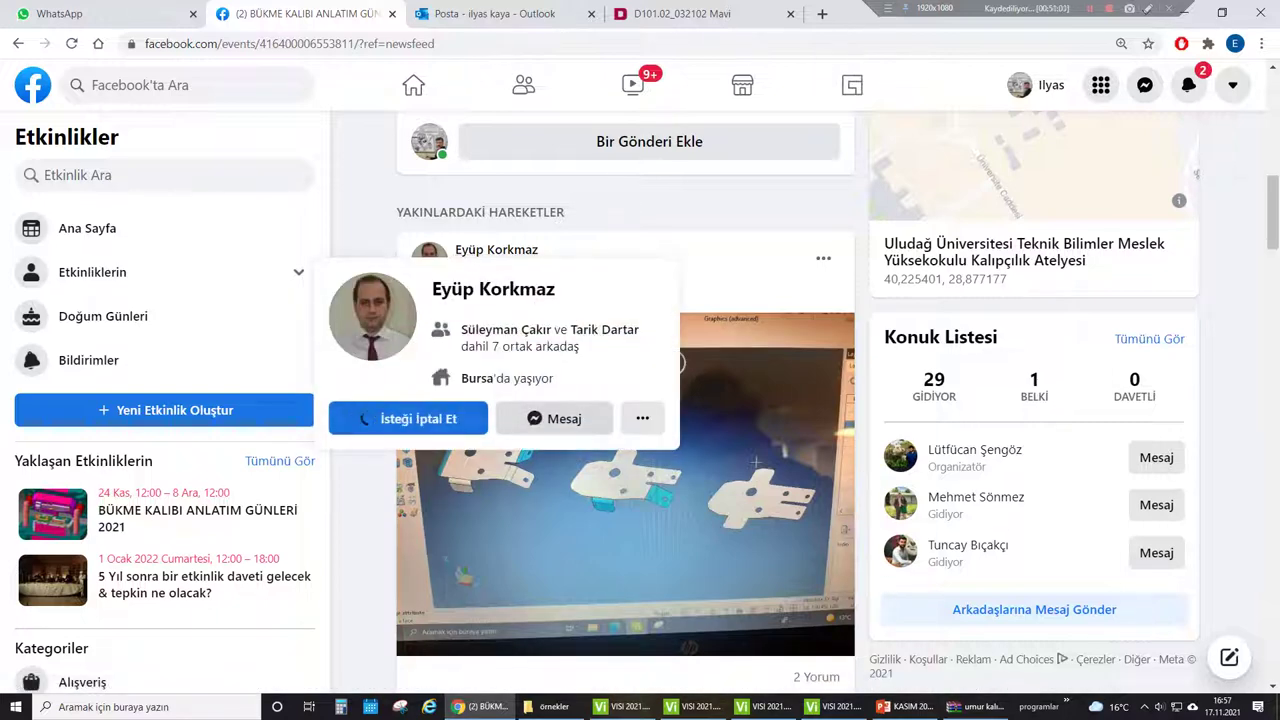
- Review the students' event posts showing the flat pattern, first bend and second bend of their sheet parts
scroll(418, 418, down, 2)
scroll(625, 400, down, 2)
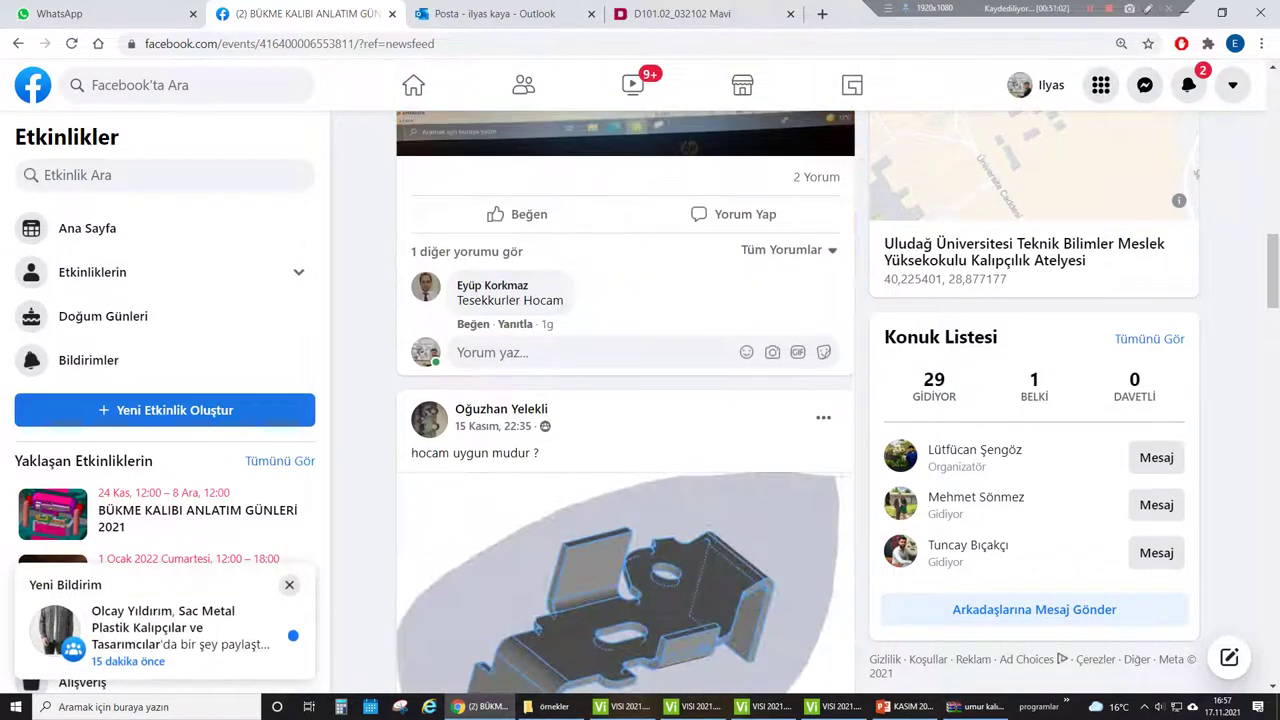
scroll(625, 400, up, 2)
scroll(625, 400, down, 6)
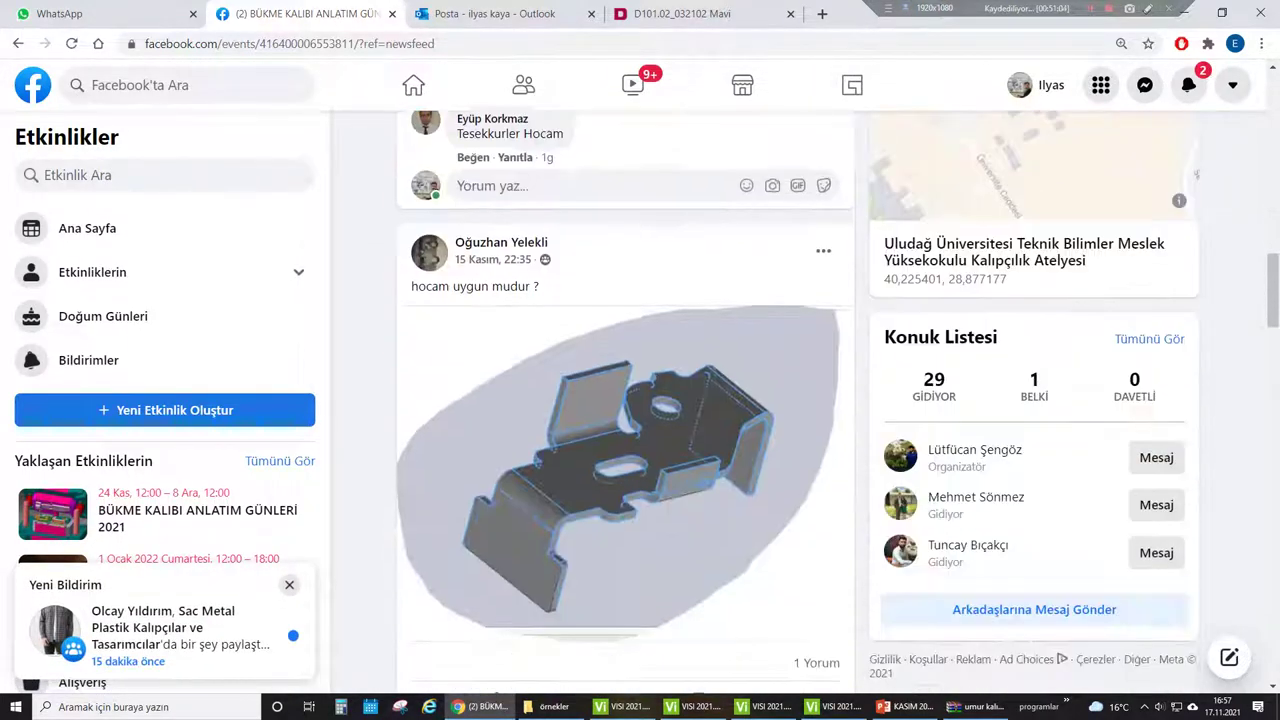
scroll(625, 400, down, 3)
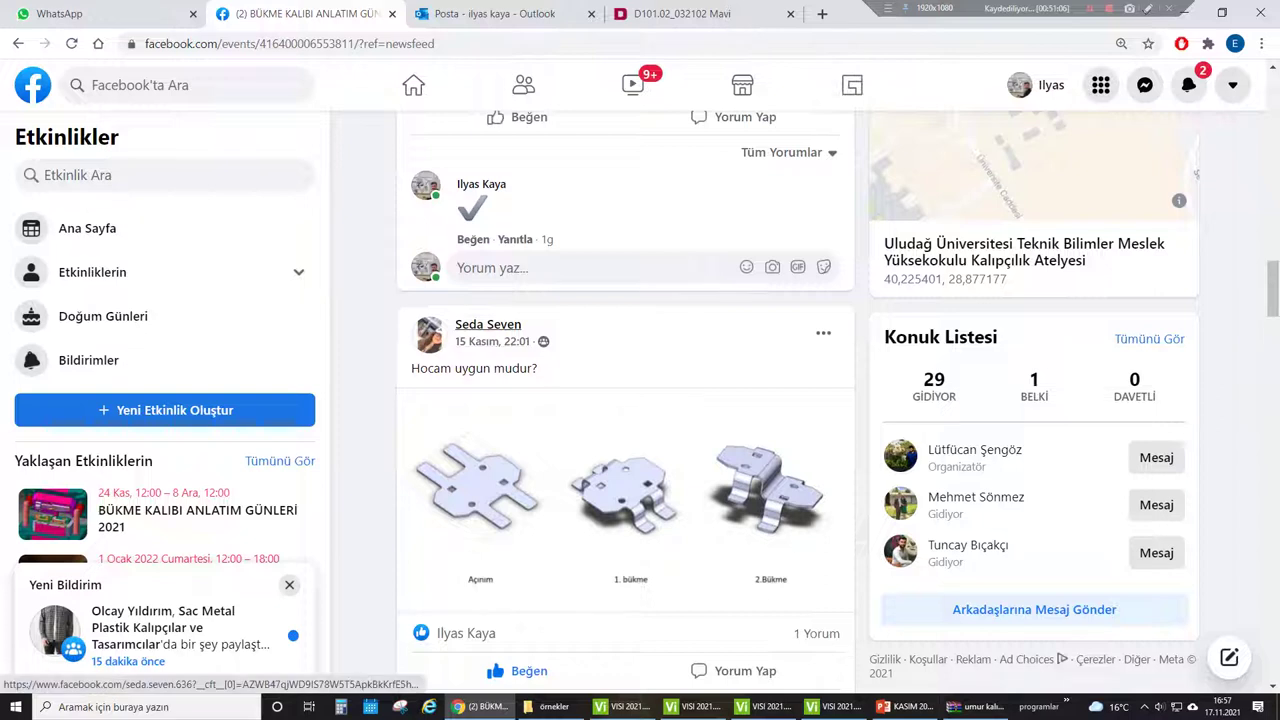
mouse_move(488, 324)
scroll(488, 324, down, 1)
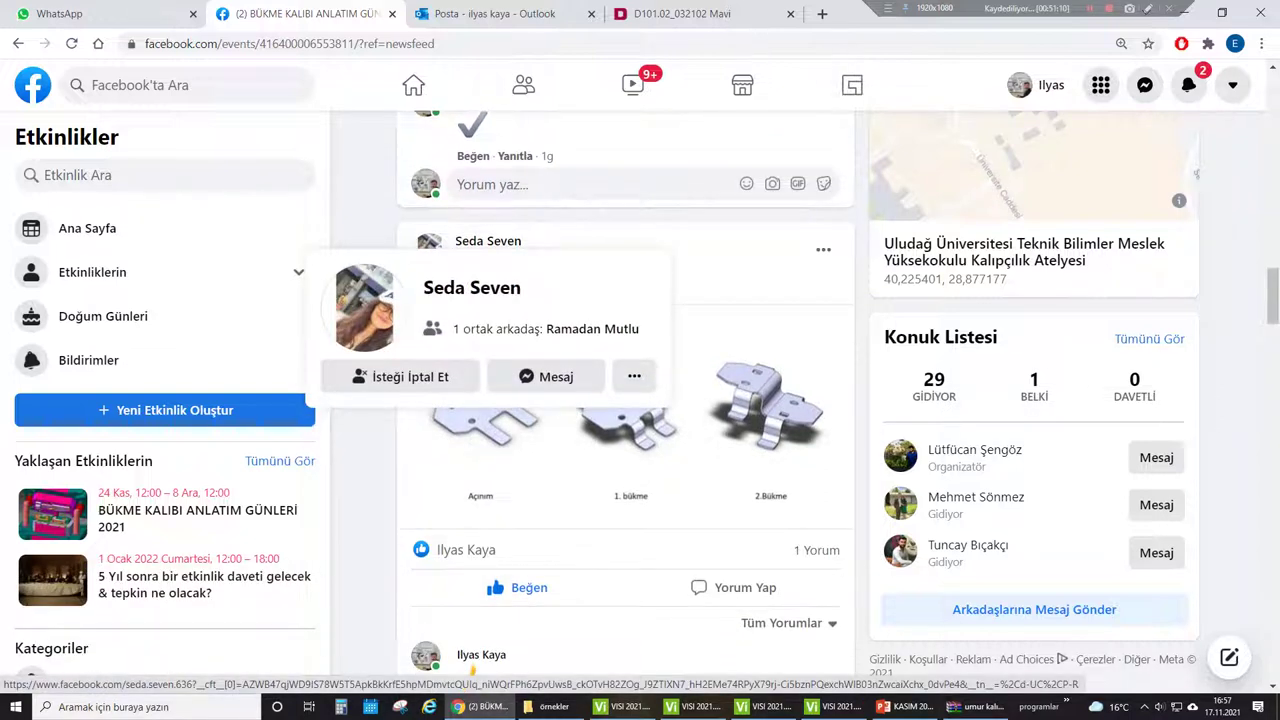
scroll(600, 400, down, 5)
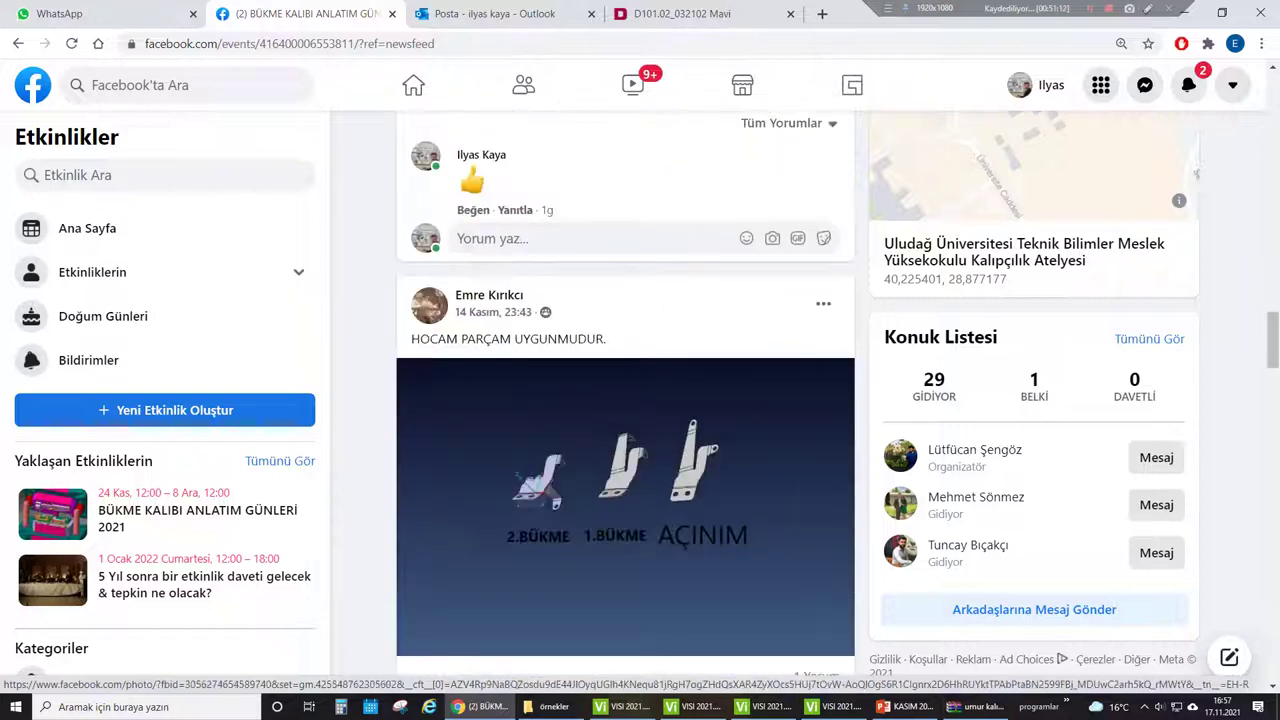
scroll(626, 420, down, 2)
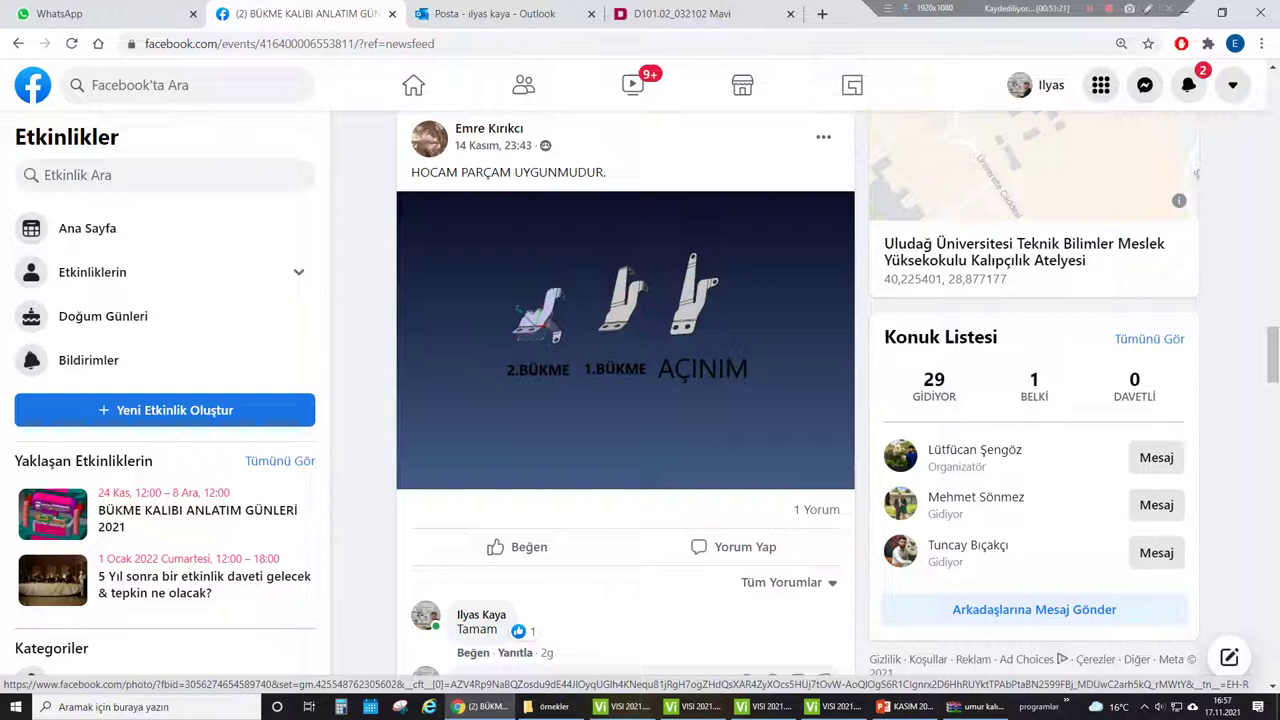
scroll(625, 400, down, 7)
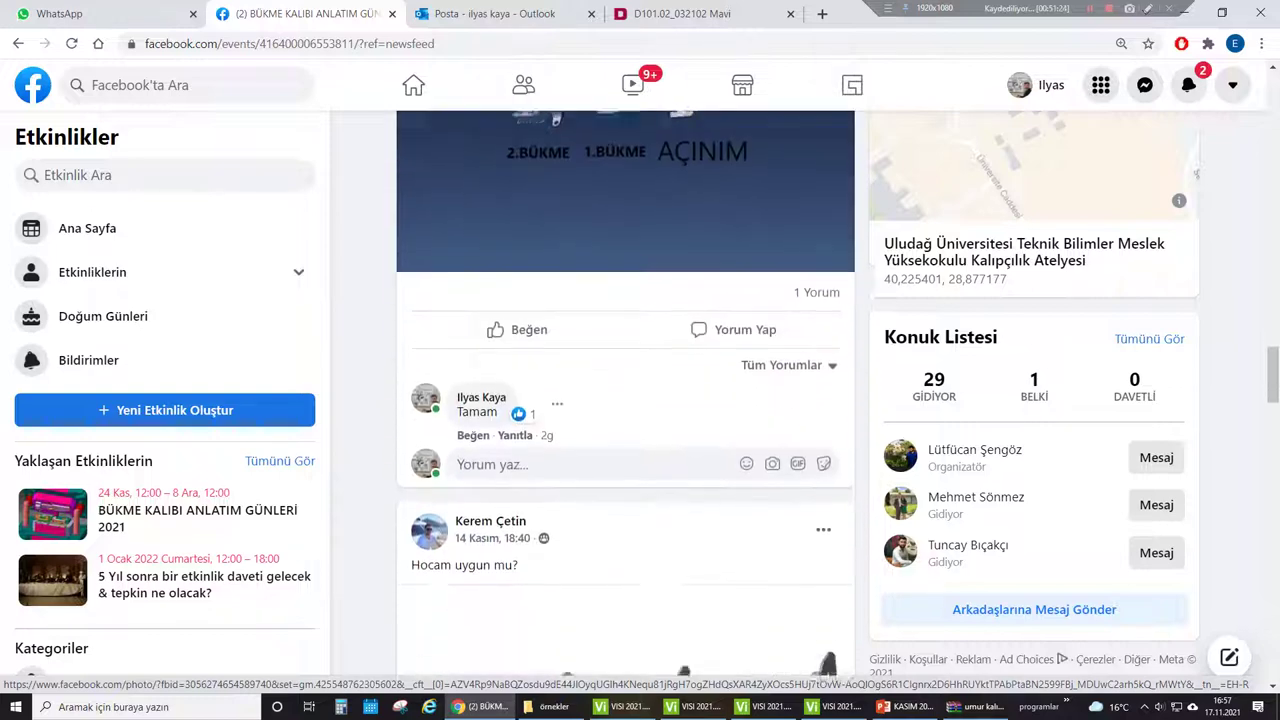
scroll(625, 330, up, 3)
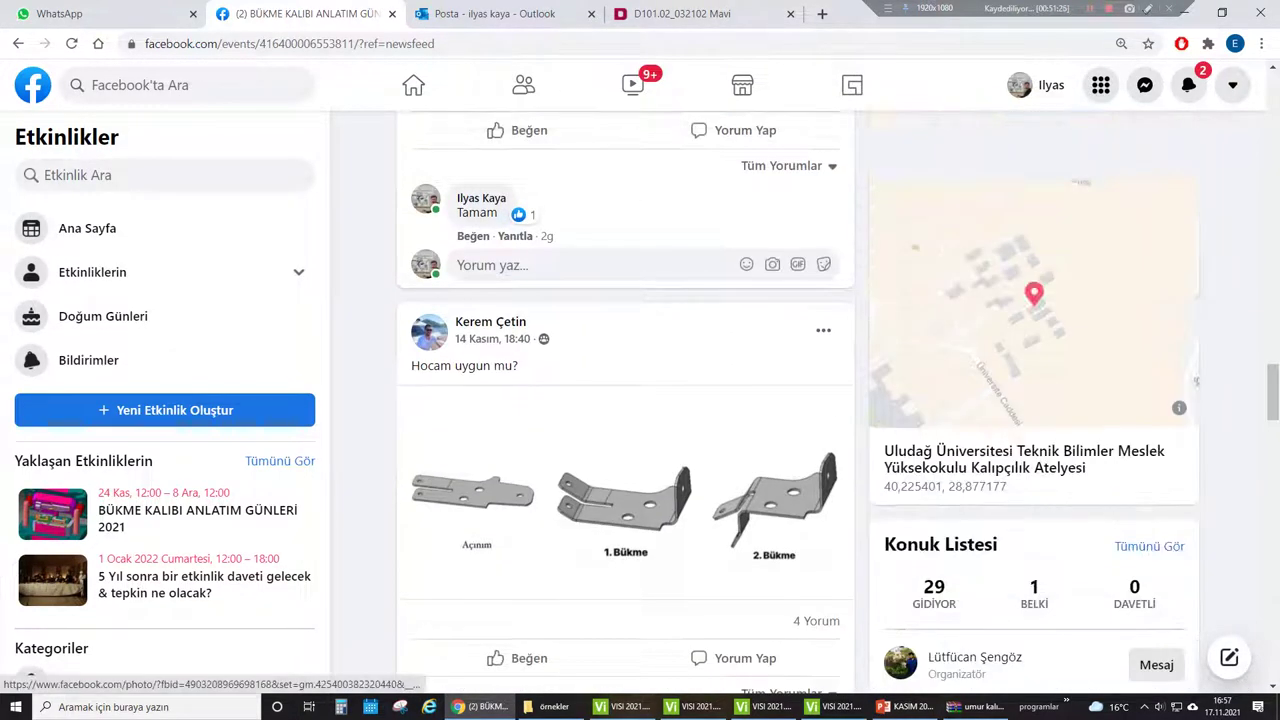
scroll(625, 330, down, 2)
scroll(625, 400, down, 3)
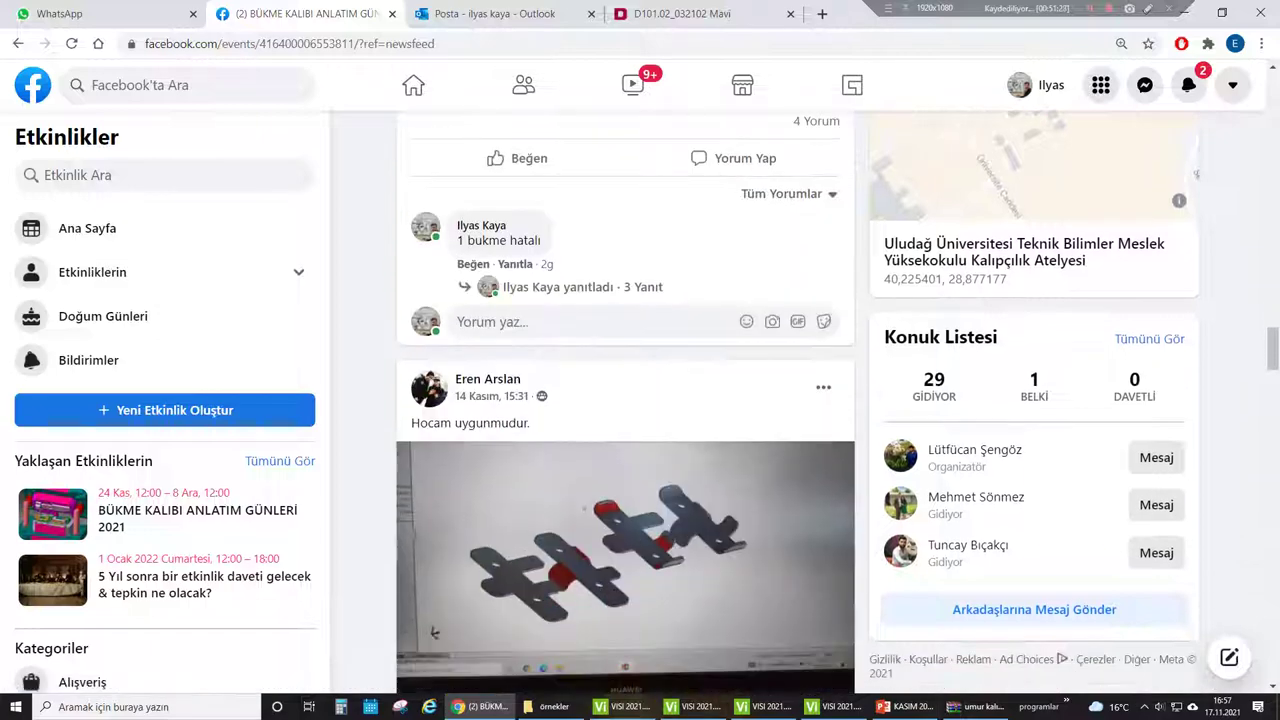
- Go back to the start of the event page and re-examine the first student's part post
scroll(625, 400, up, 3)
scroll(625, 400, up, 20)
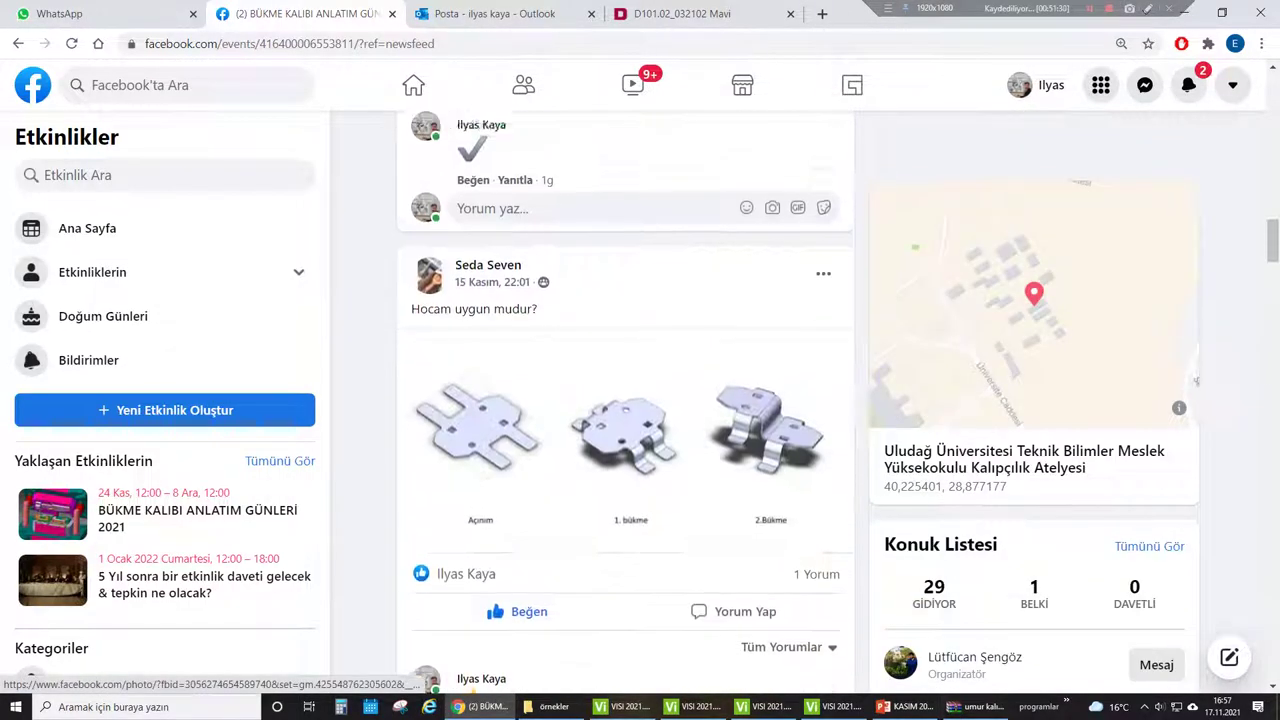
scroll(625, 400, up, 6)
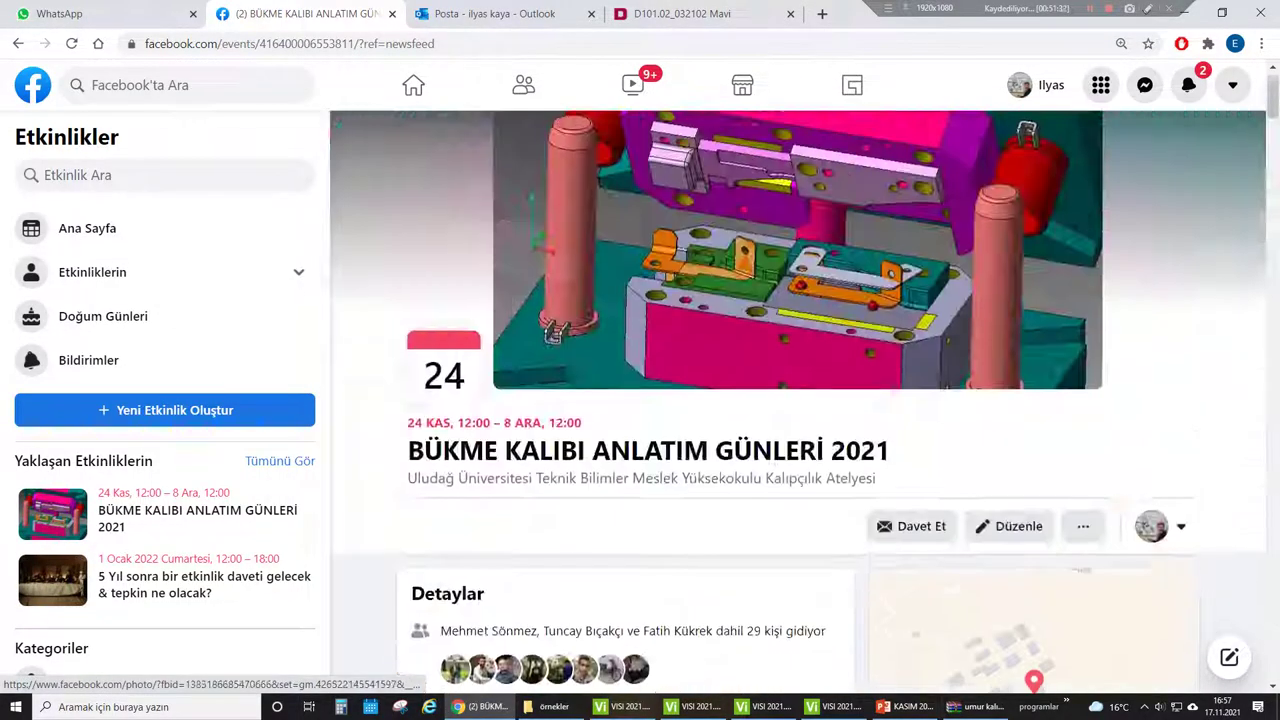
scroll(625, 400, down, 7)
scroll(625, 400, down, 2)
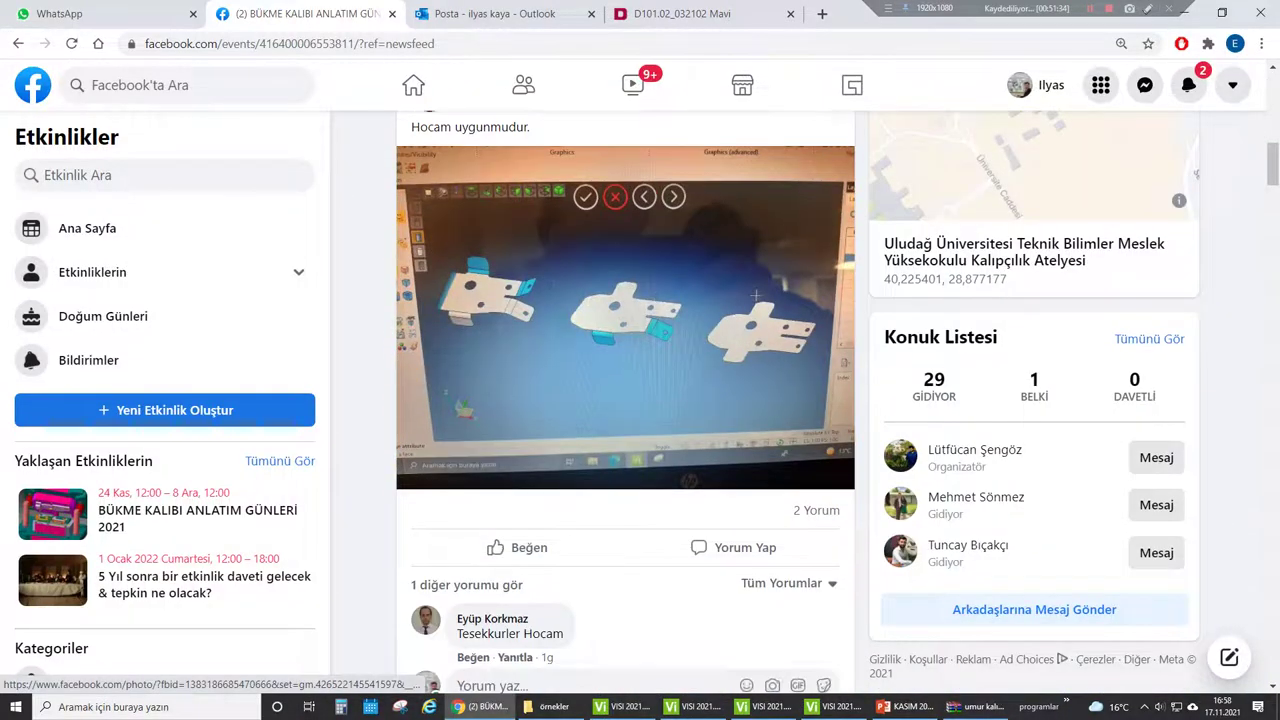